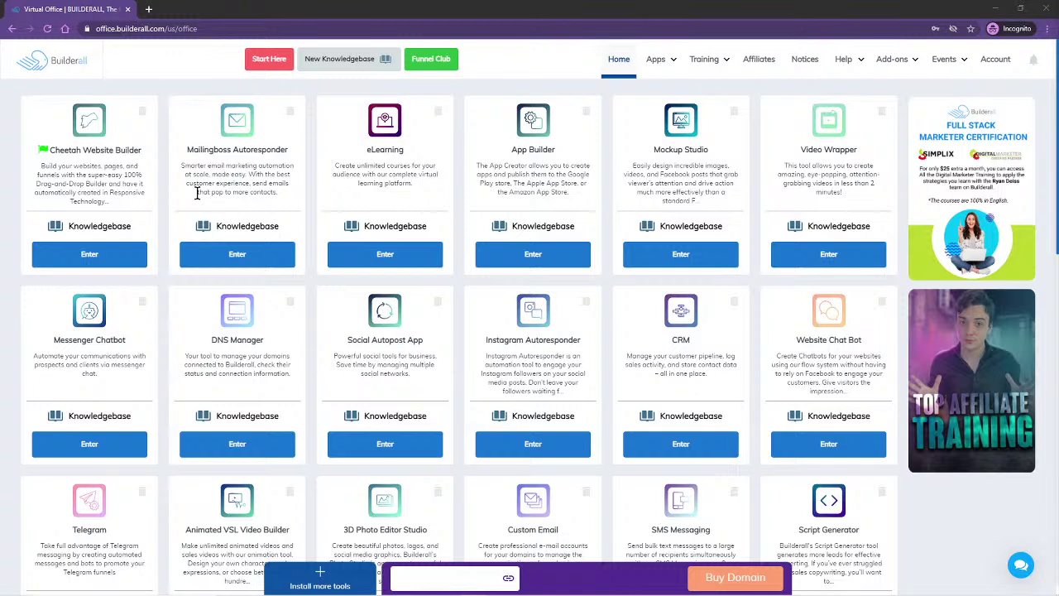
Start a new workflow in MailingBoss, name it "Create your Own Course", and save it.
left_click(240, 256)
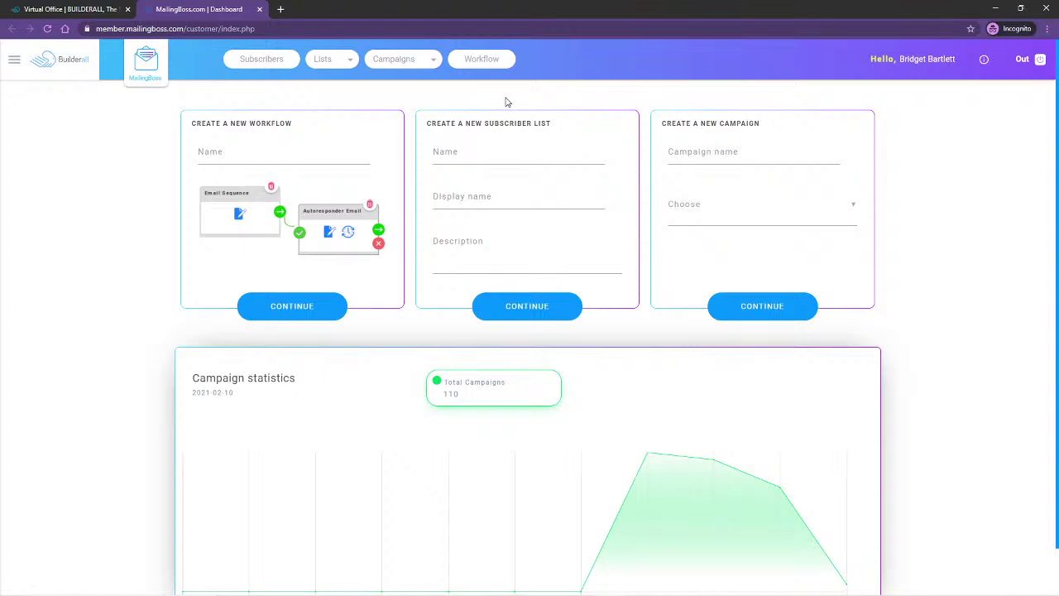
left_click(473, 60)
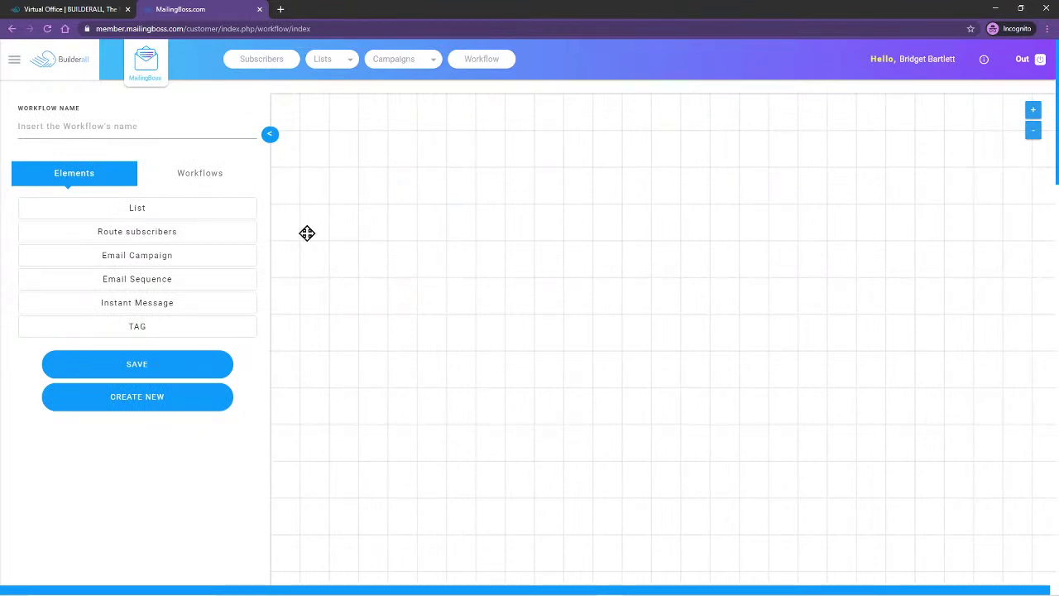
left_click(50, 130)
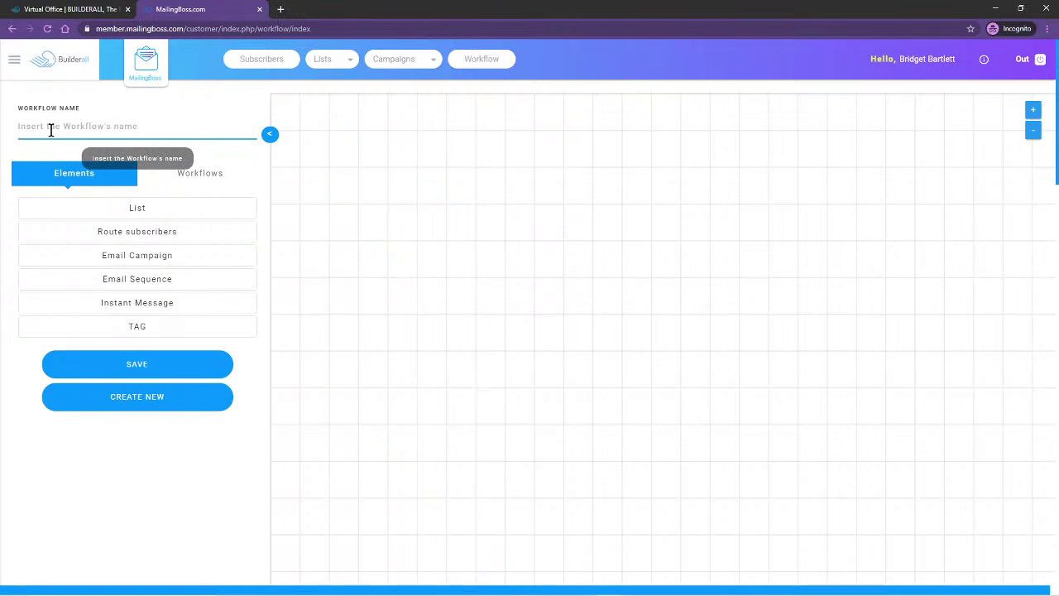
type("Create")
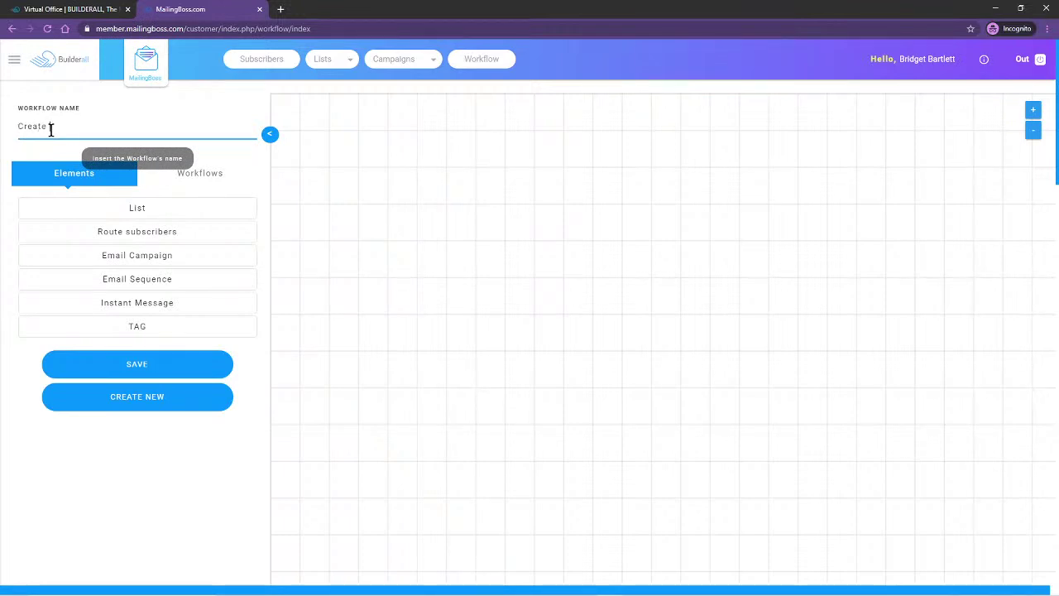
type(" Your Ow")
key("BackSpace")
key("BackSpace")
type("Own Course")
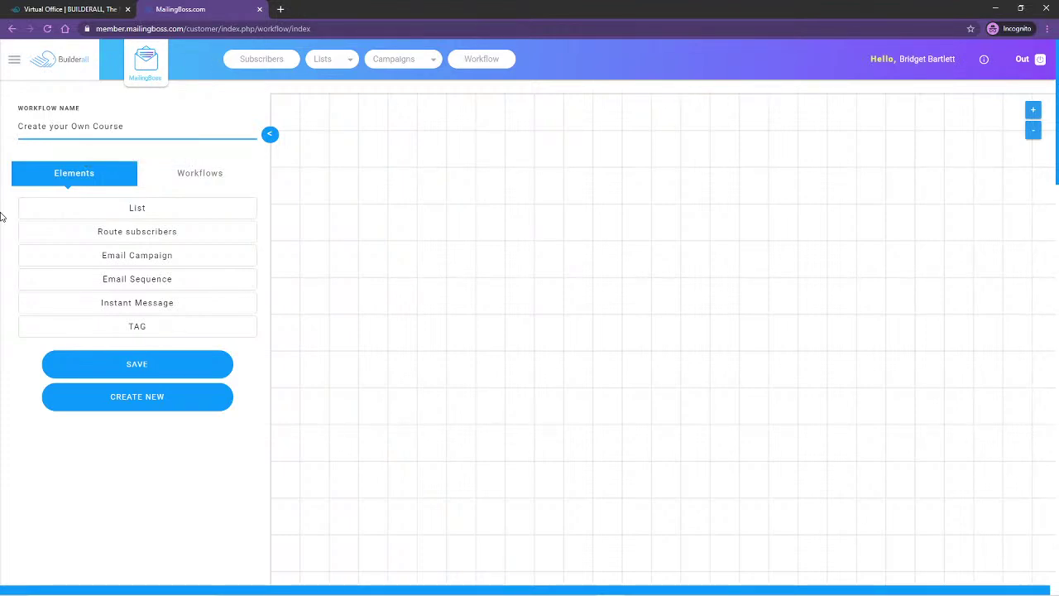
left_click(139, 371)
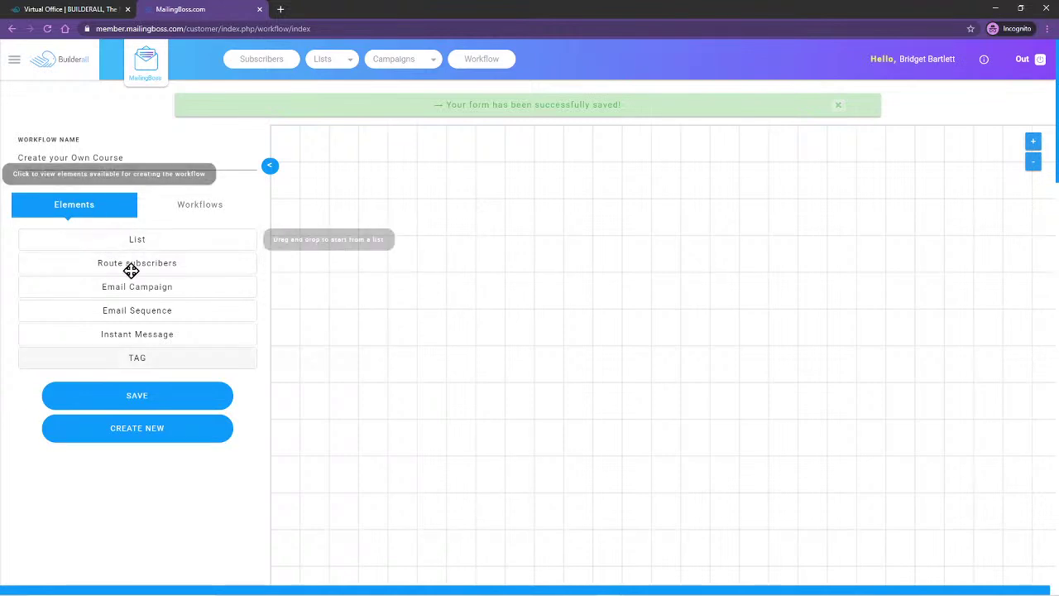
Place a List element near the start of the workflow canvas and assign the "Create Your Online Course" list to it.
left_click(203, 206)
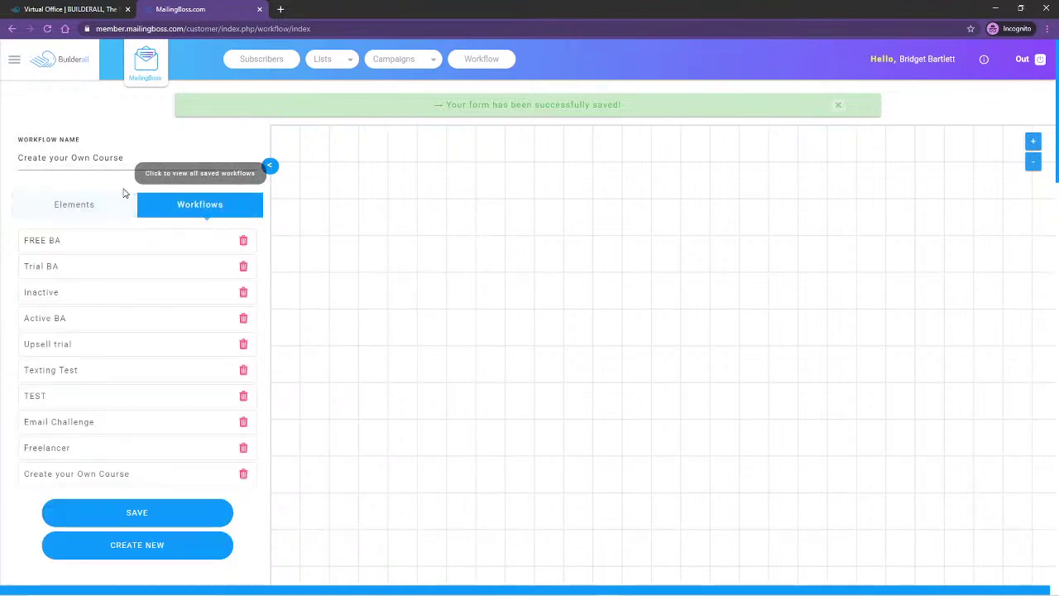
left_click(68, 209)
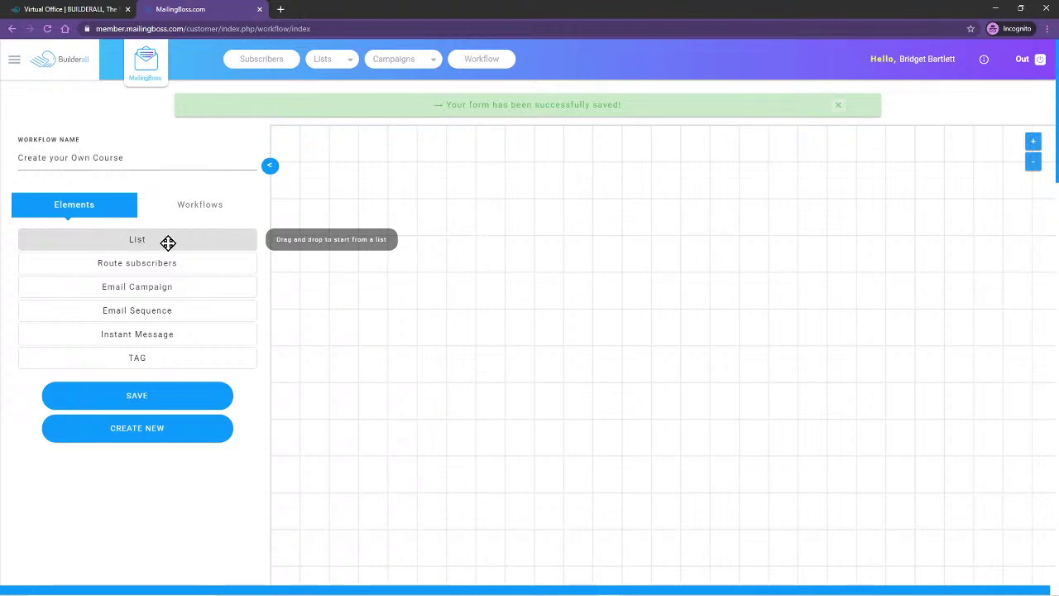
left_click_drag(237, 239, 488, 193)
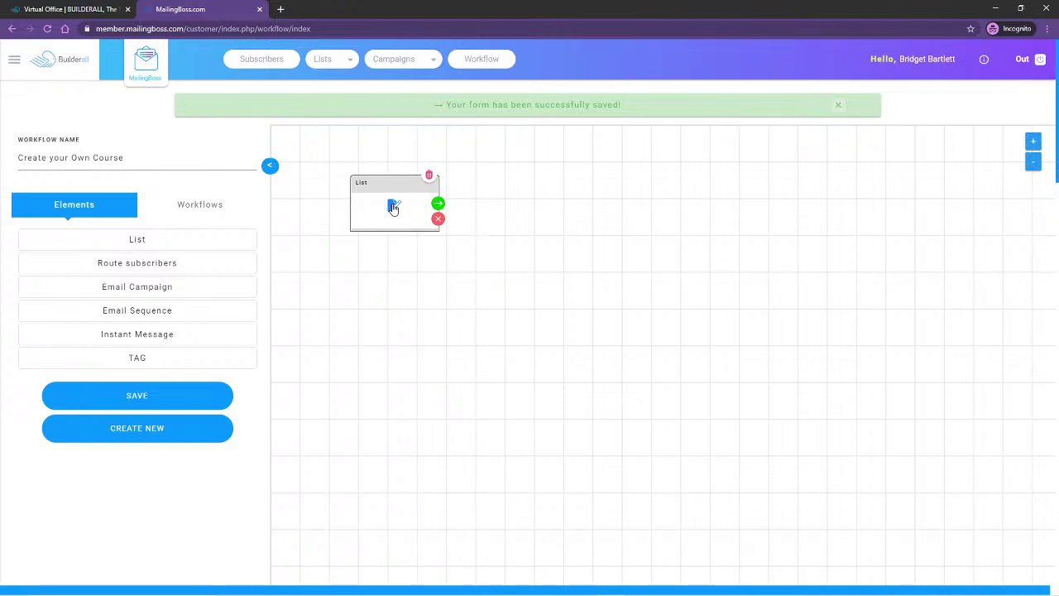
left_click(394, 208)
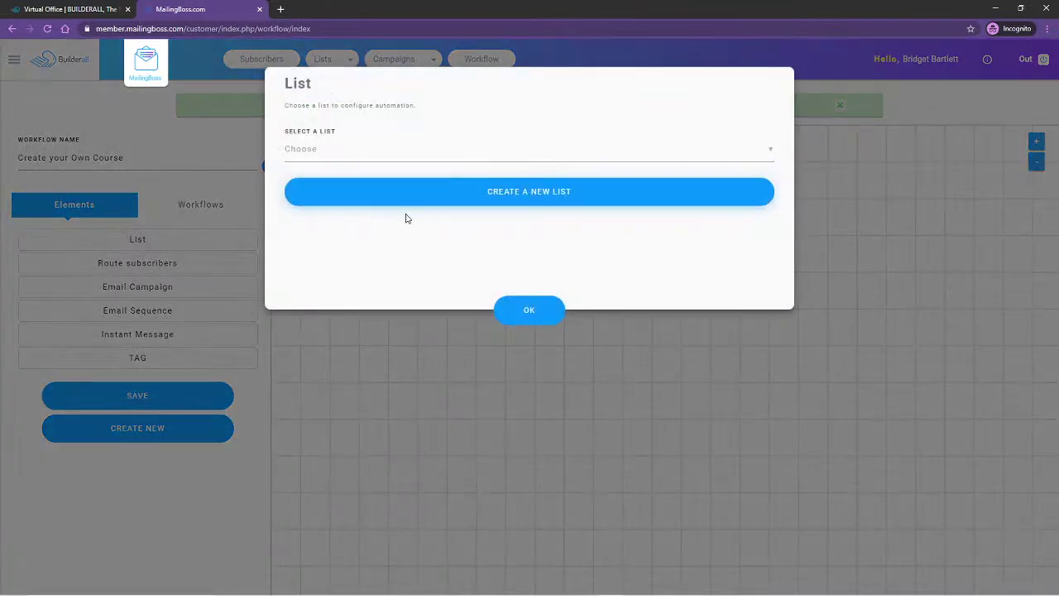
left_click(315, 153)
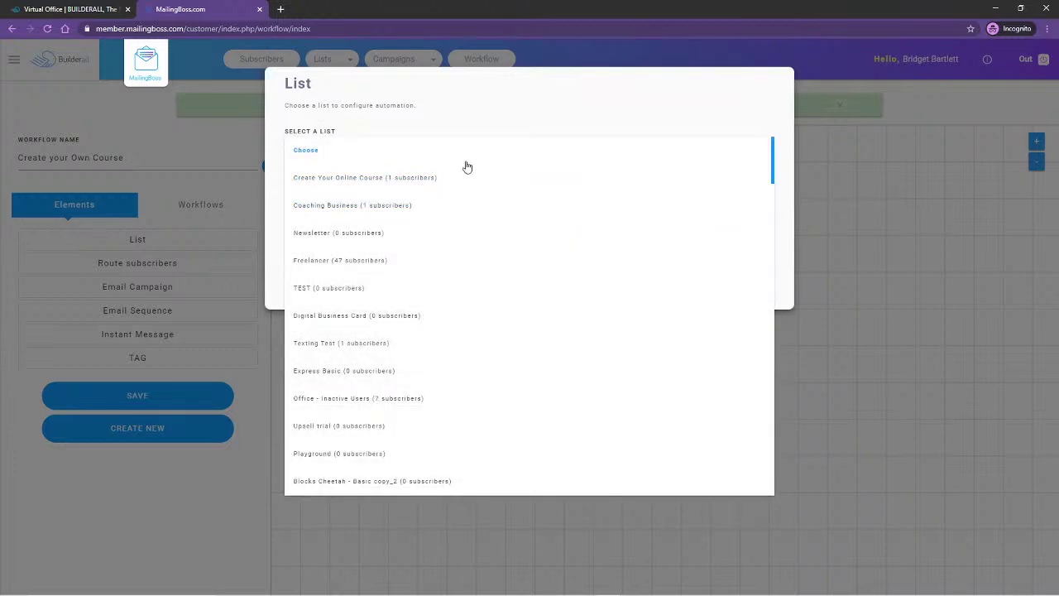
left_click(358, 180)
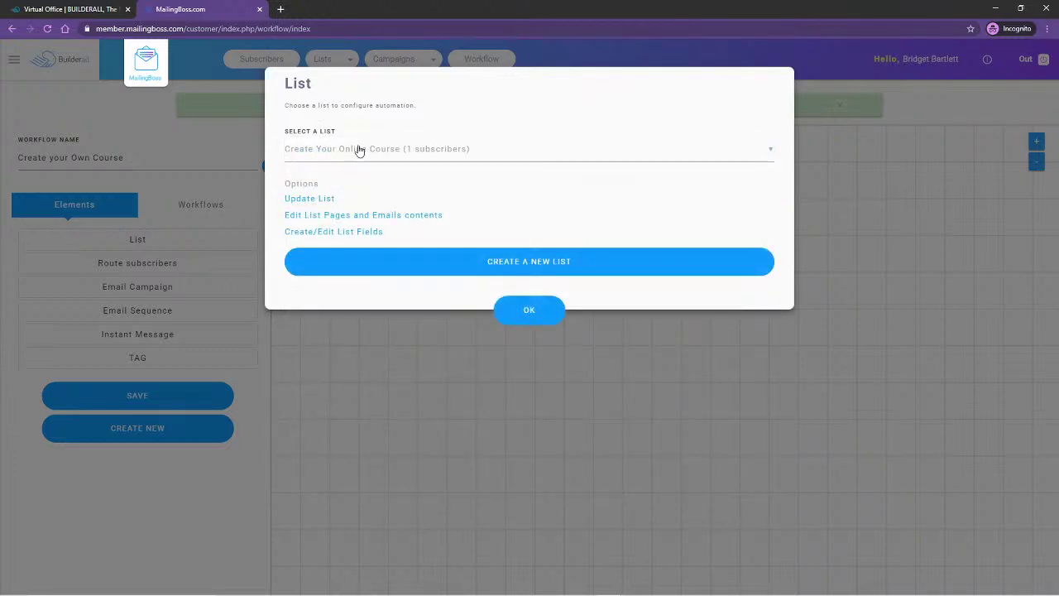
left_click(539, 314)
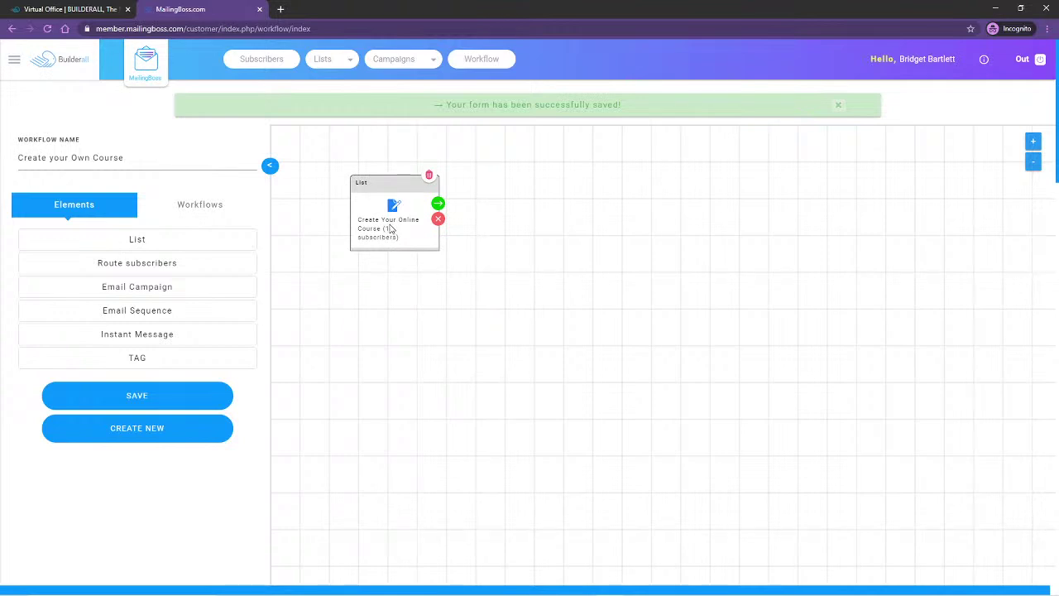
mouse_move(403, 178)
left_mouse_down()
mouse_move(383, 169)
mouse_move(393, 179)
left_mouse_up()
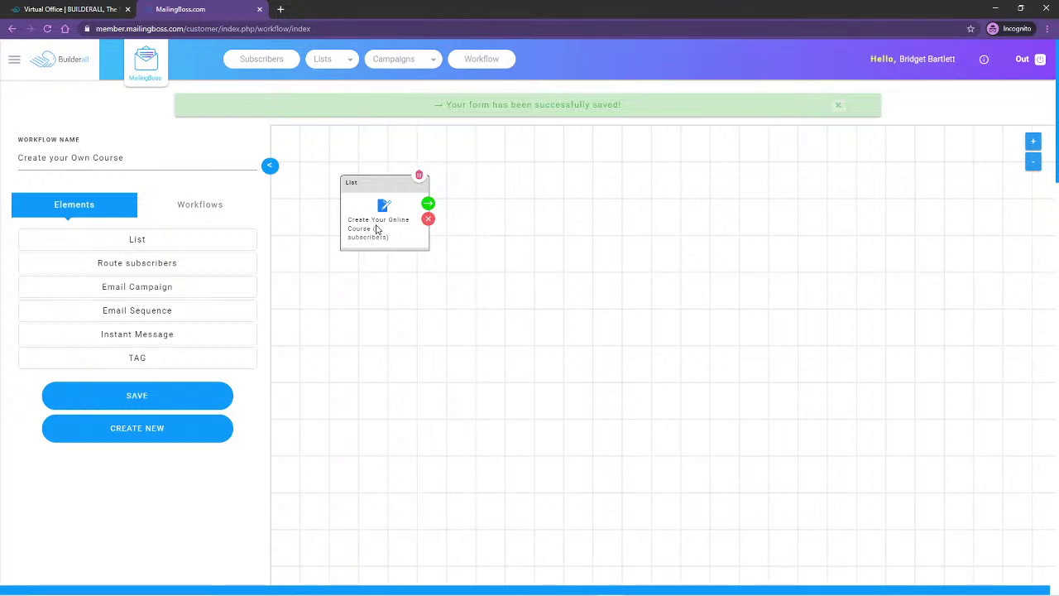
Connect a new email sequence to the List element, named "Create Your Own Course" and sent to future subscribers only.
left_click(428, 203)
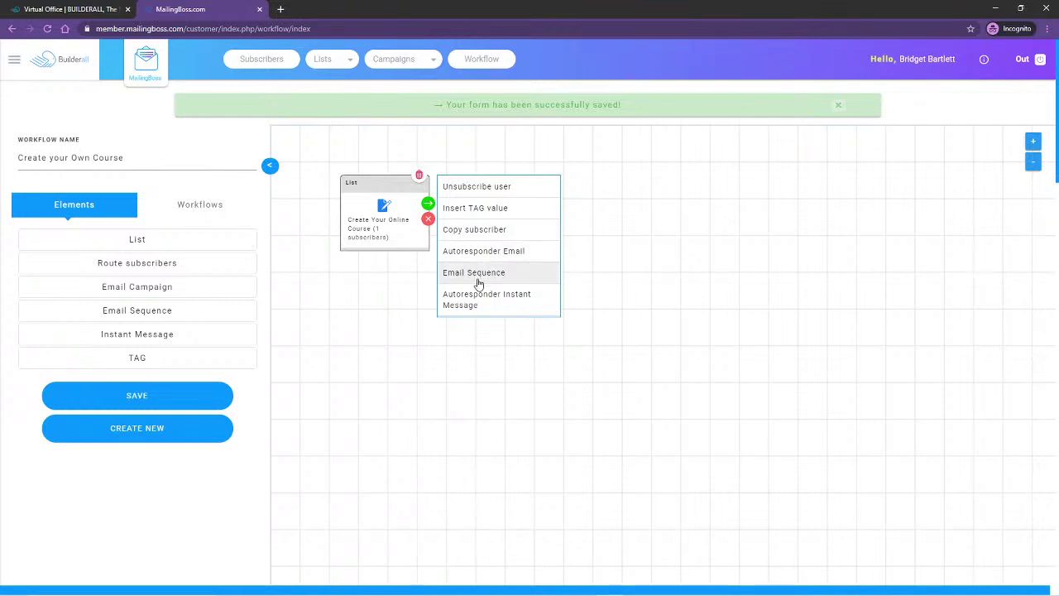
left_click(480, 275)
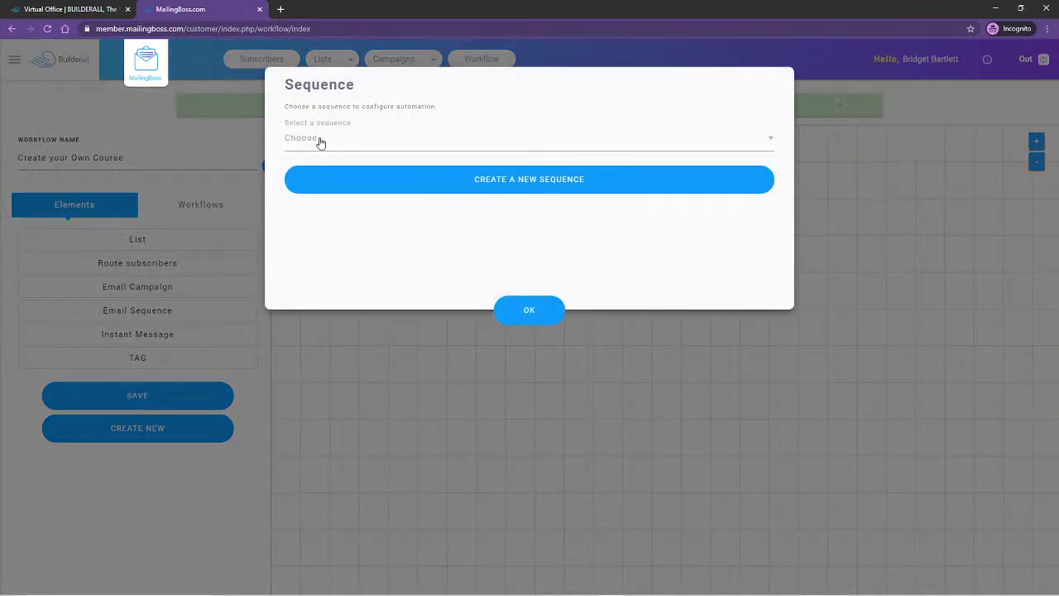
left_click(529, 184)
left_click(366, 134)
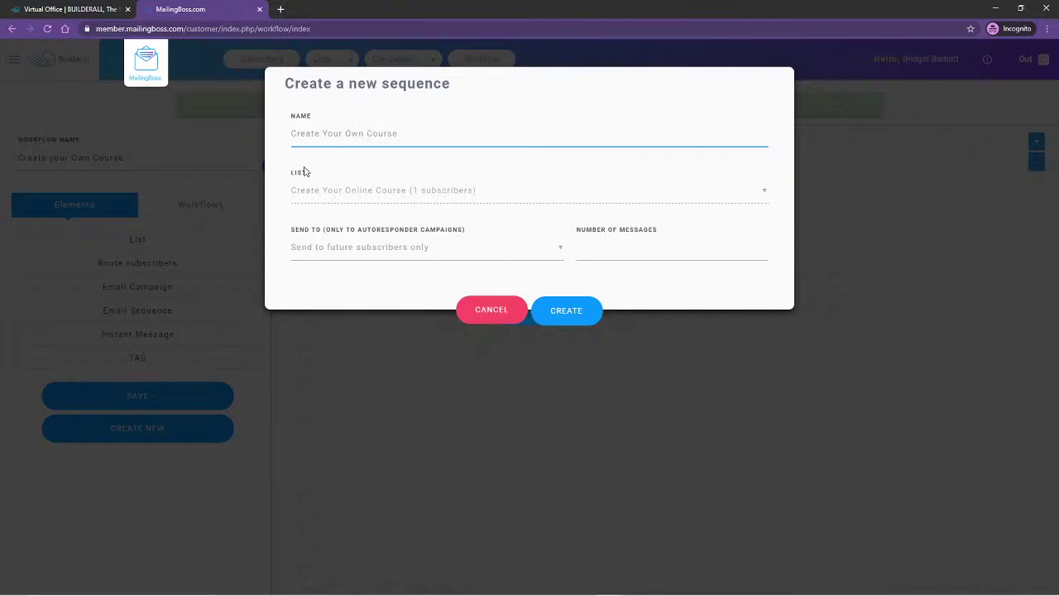
left_click(333, 246)
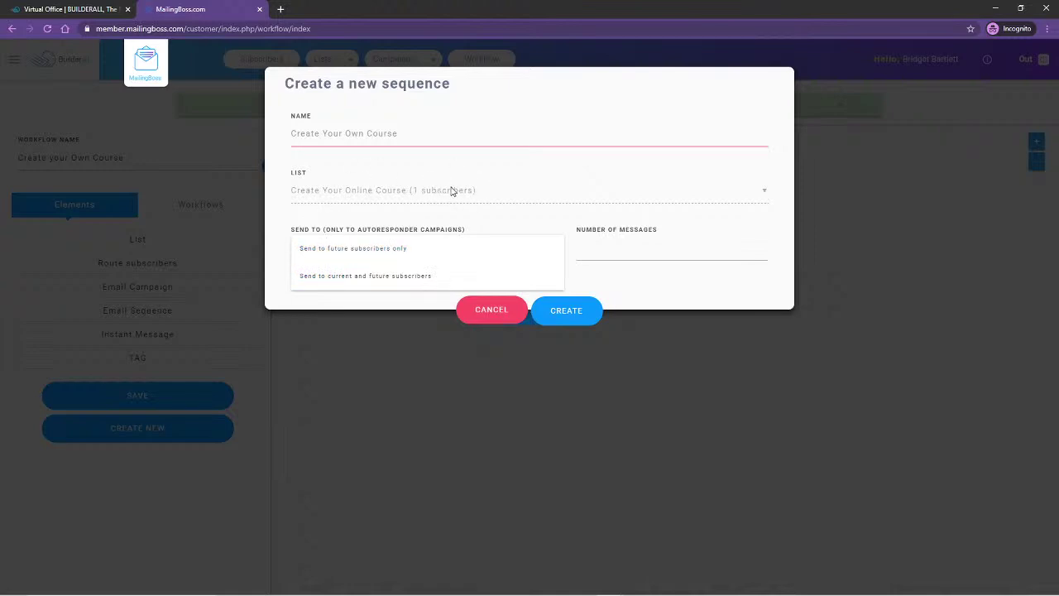
left_click(339, 253)
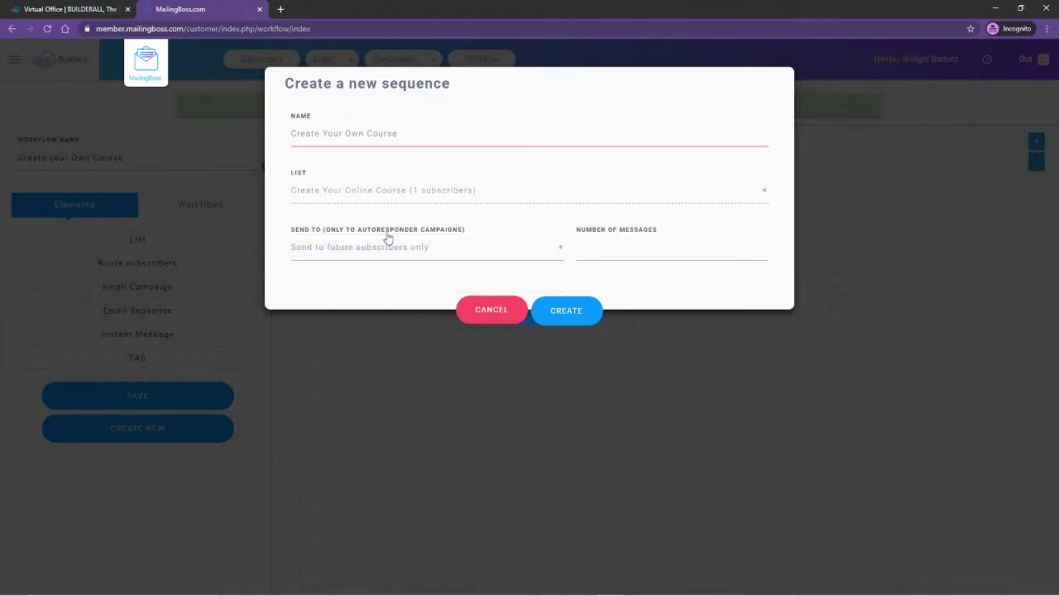
left_click(626, 250)
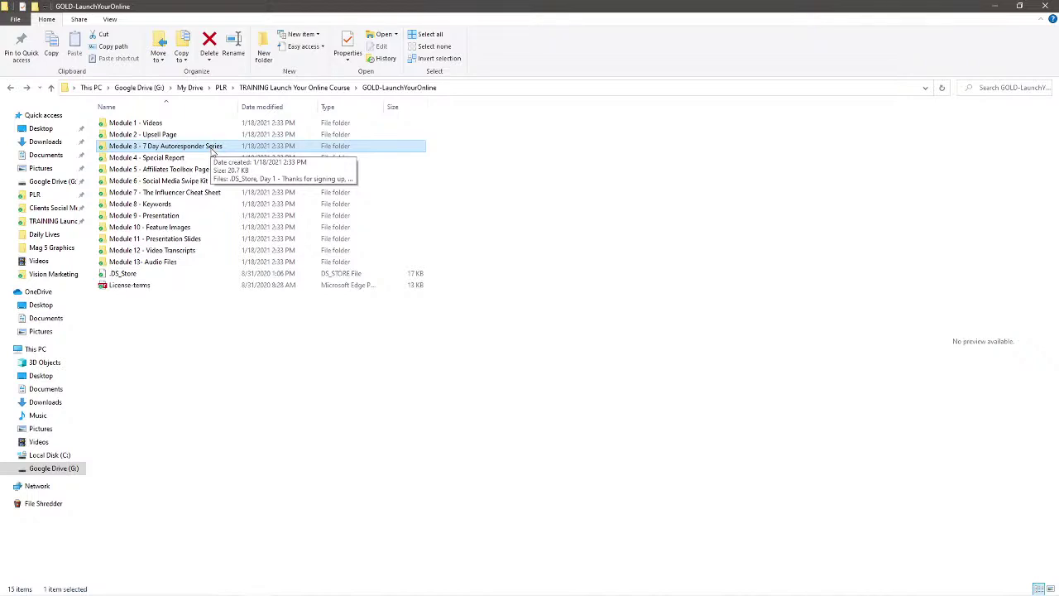
Switch to File Explorer and examine the Day 1 email text in the "Module 3 - 7 Day Autoresponder Series" folder.
double_click(152, 146)
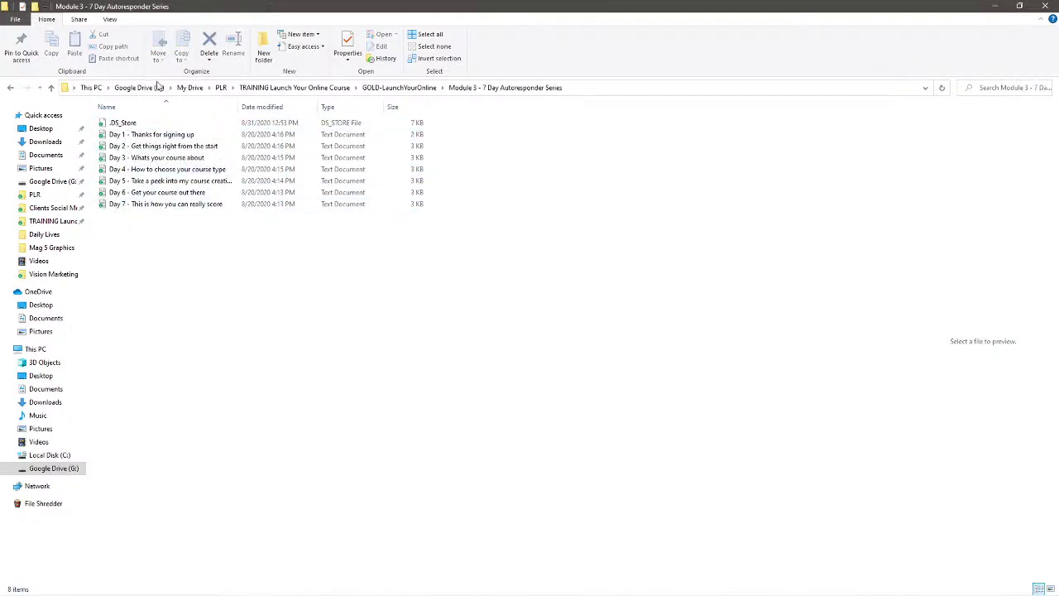
left_click(141, 135)
left_click(141, 135)
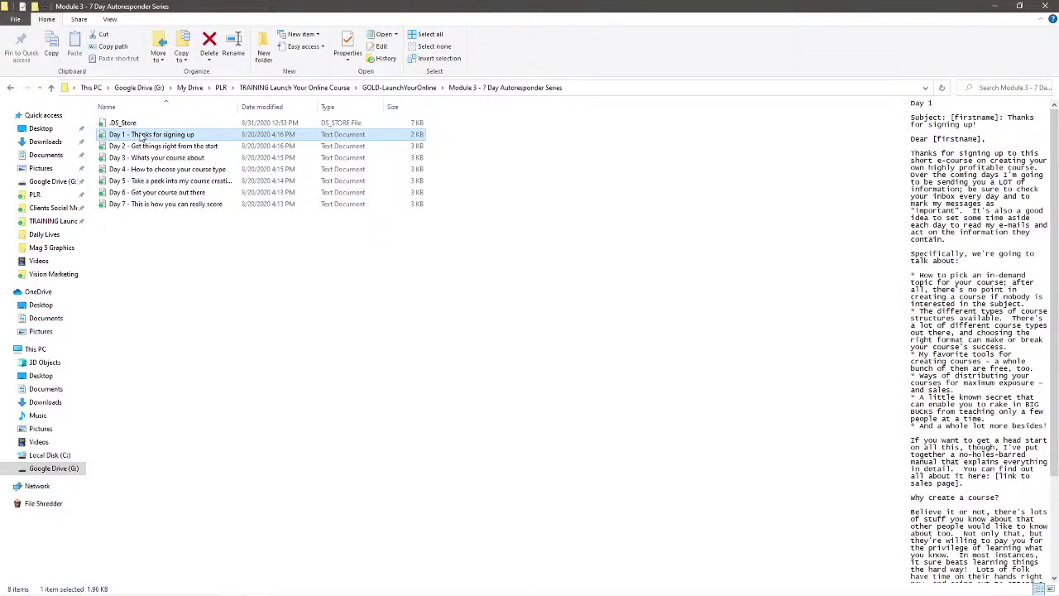
left_click(223, 139)
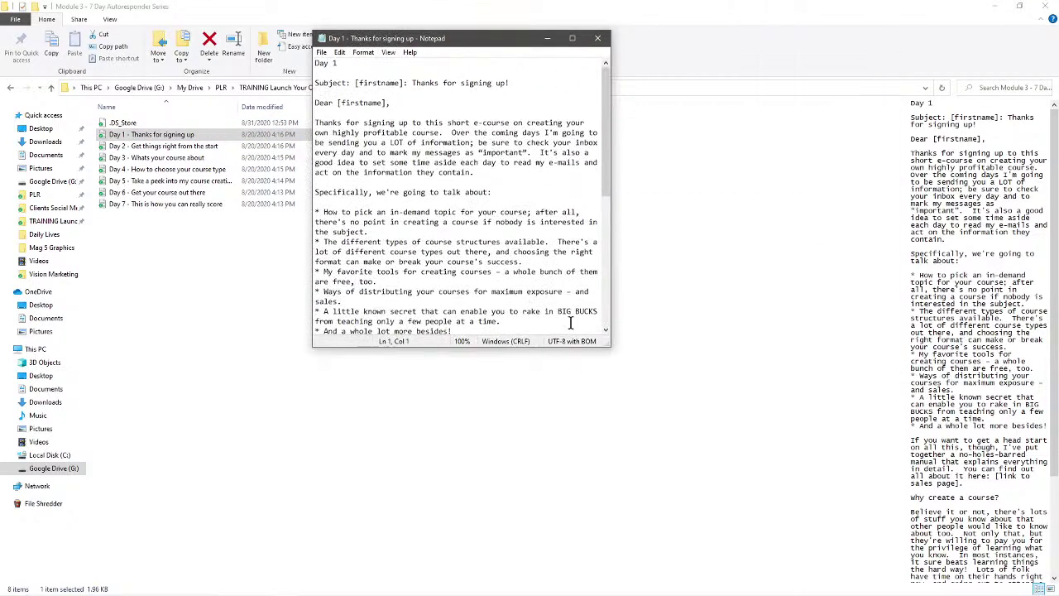
left_click_drag(539, 351, 525, 511)
scroll(445, 290, "down", 3)
scroll(439, 290, "up", 4)
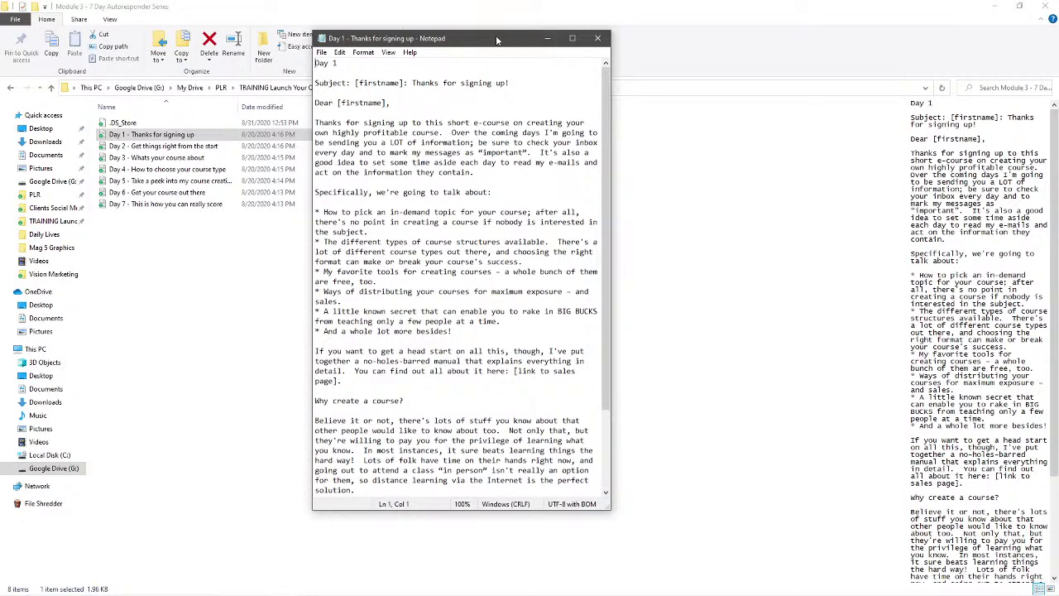
left_click(548, 39)
left_click(996, 8)
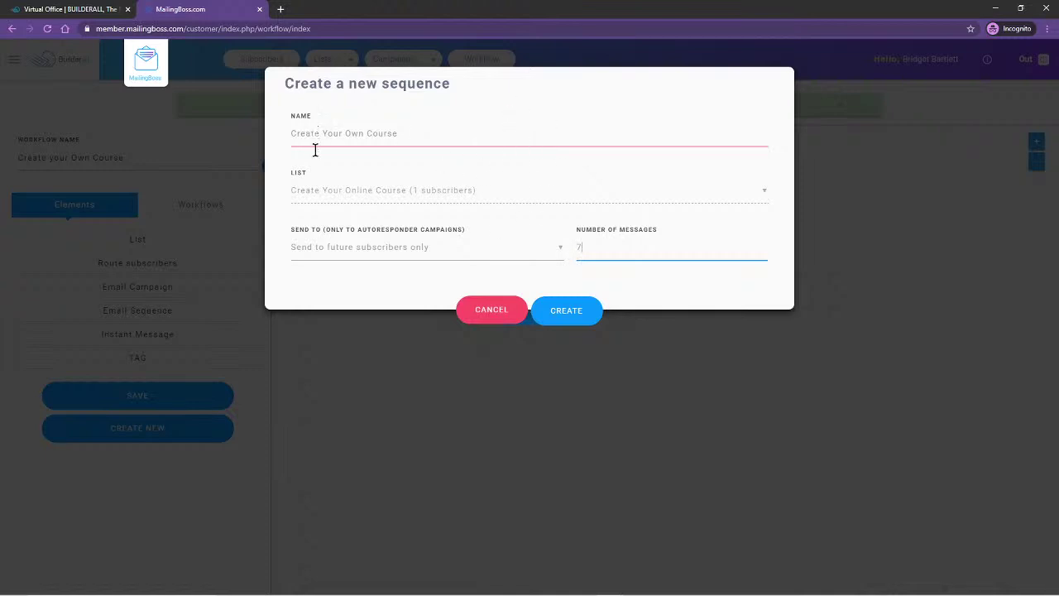
Back in MailingBoss, create the sequence with 7 messages and dismiss the Campaign dialog without choosing a campaign.
left_click(579, 314)
left_click(569, 320)
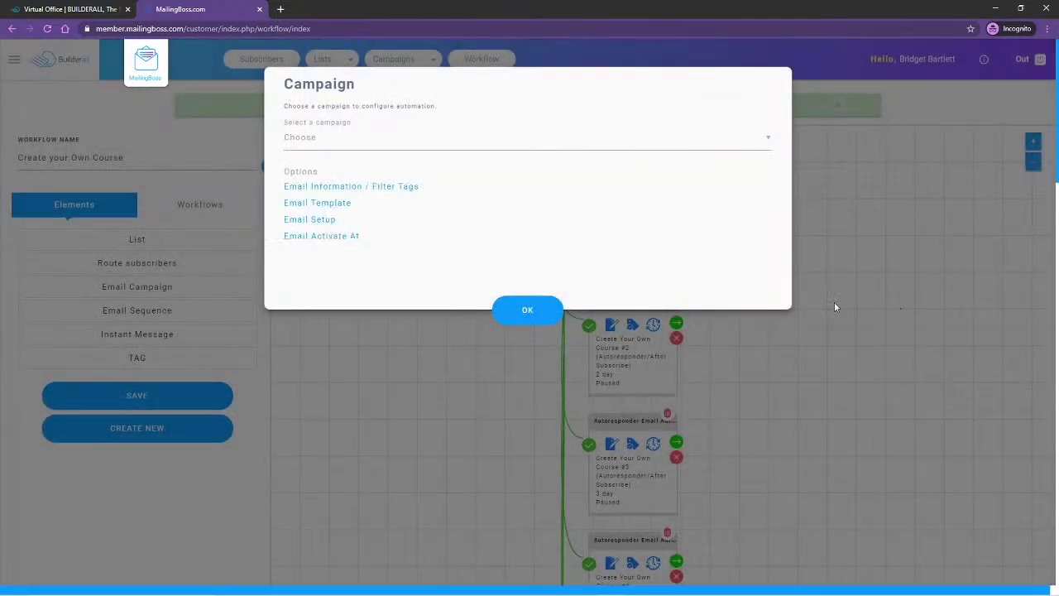
left_click(525, 309)
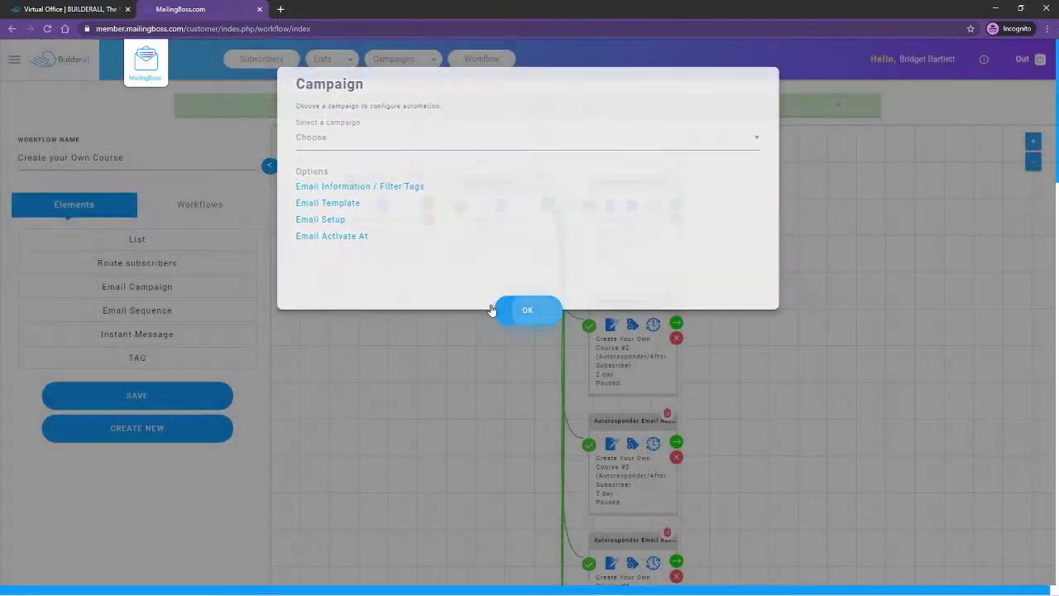
left_click_drag(450, 339, 452, 318)
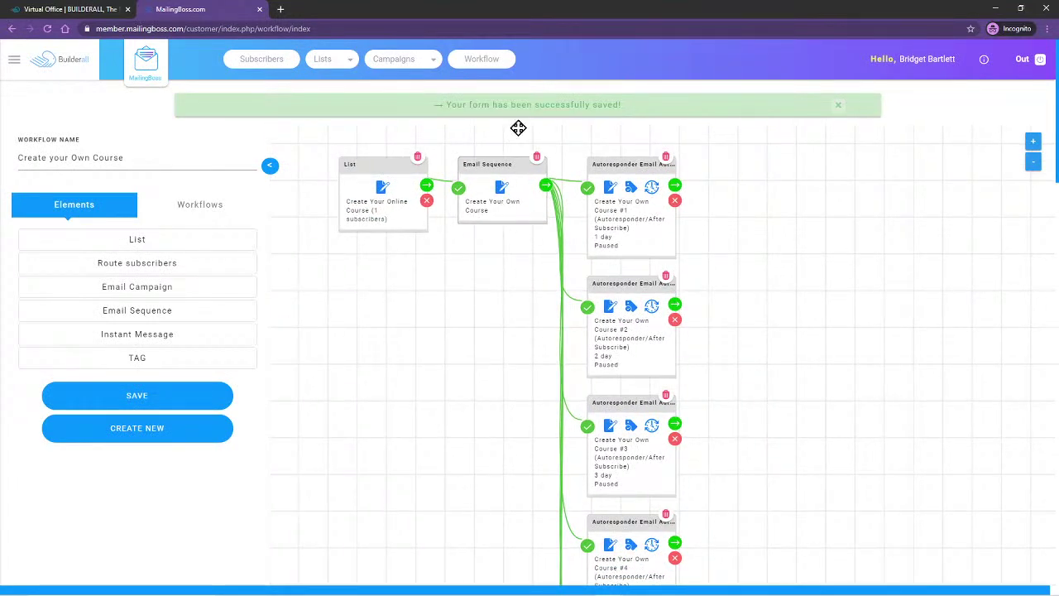
left_click_drag(837, 383, 829, 144)
left_click_drag(877, 523, 896, 499)
left_click_drag(795, 237, 767, 418)
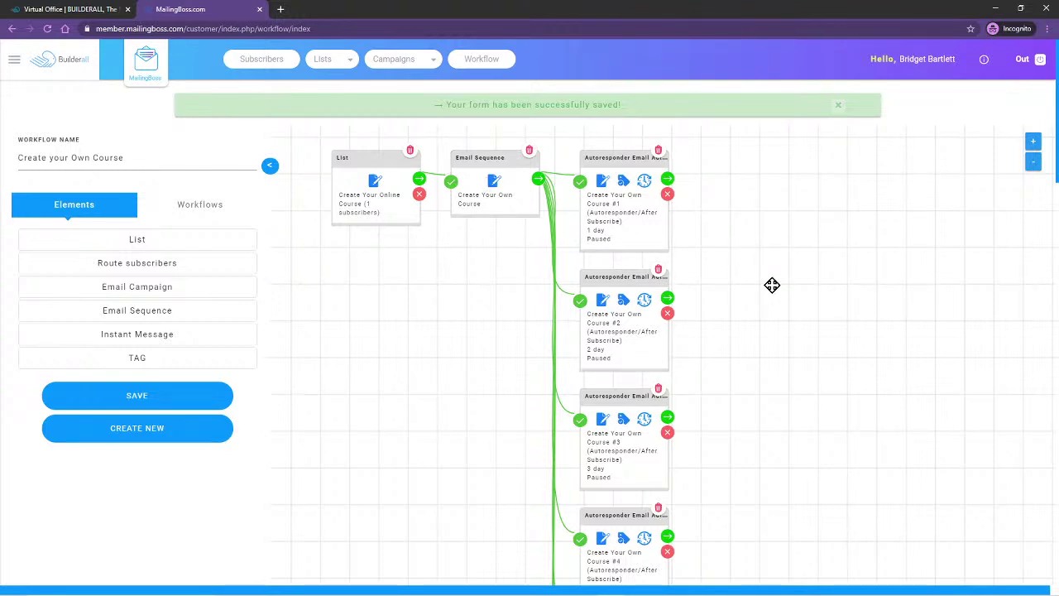
left_click_drag(772, 286, 773, 280)
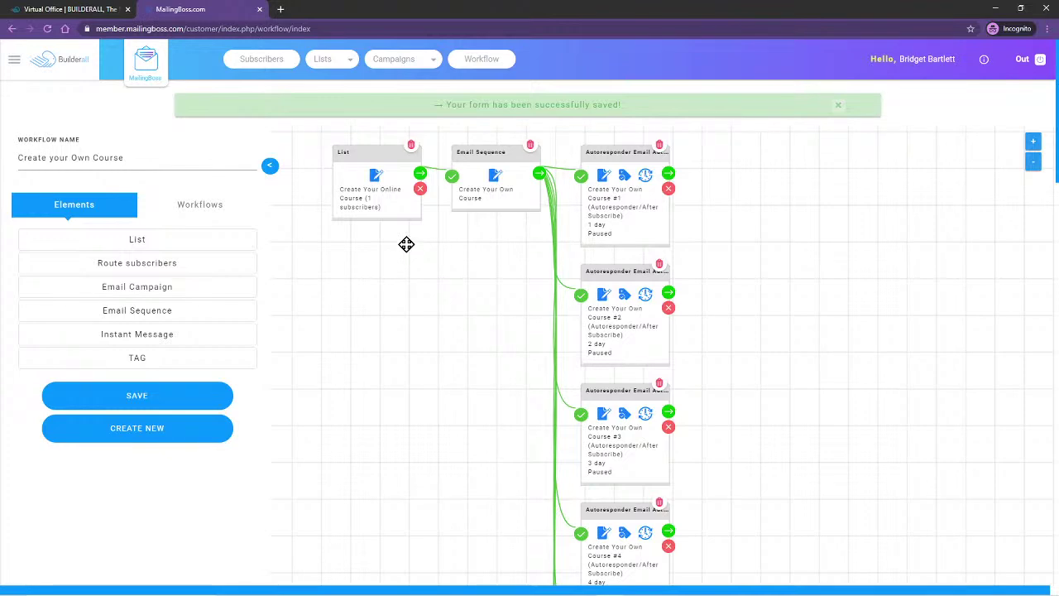
Update the "Create Your Online Course" list's advanced settings to send data to Builderall CRM, and save the changes.
left_click(370, 178)
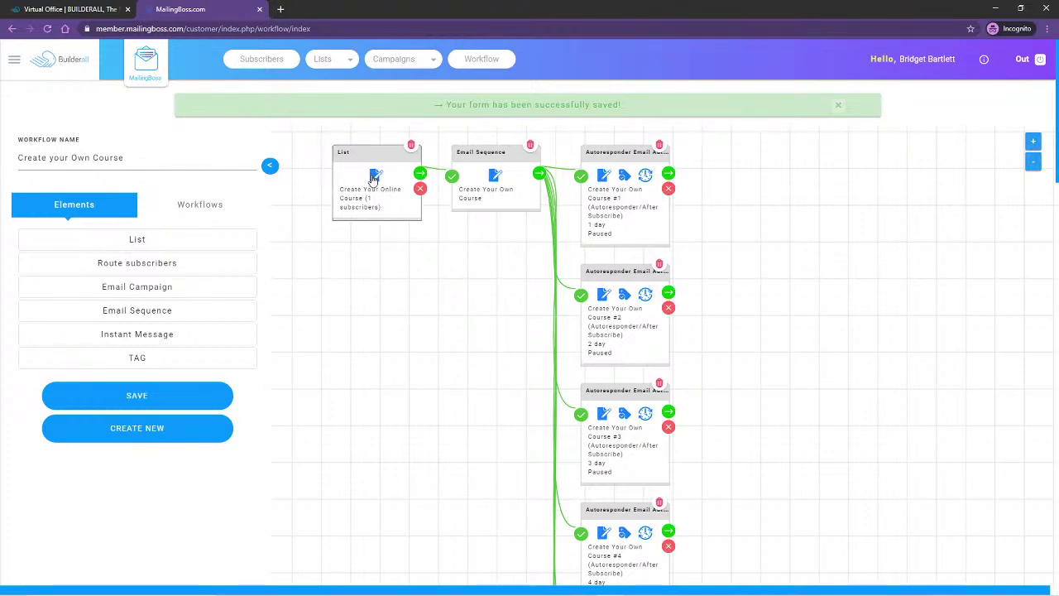
left_click(300, 200)
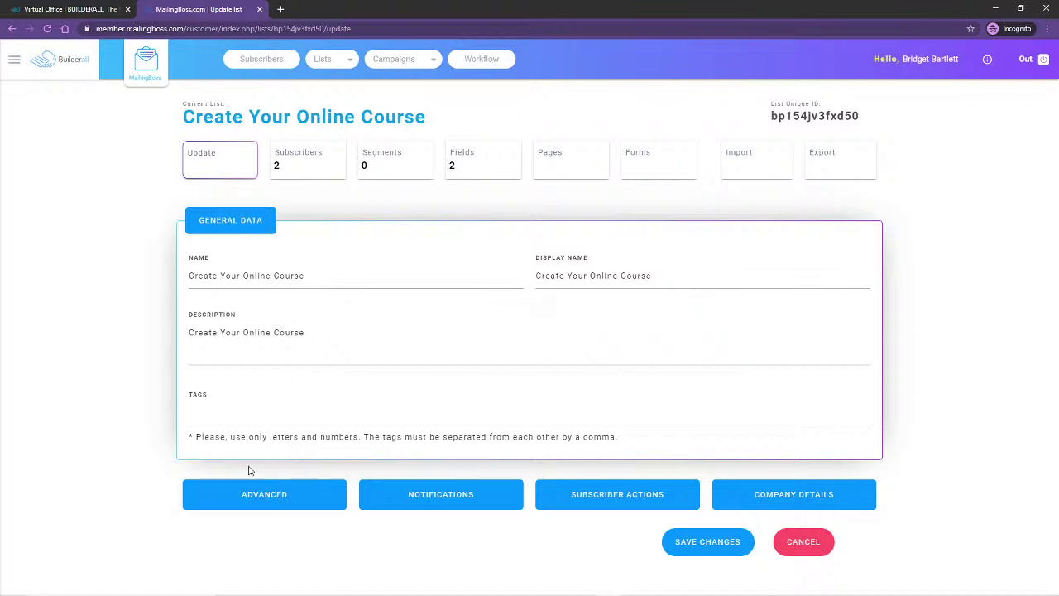
left_click(266, 496)
scroll(116, 381, "down", 4)
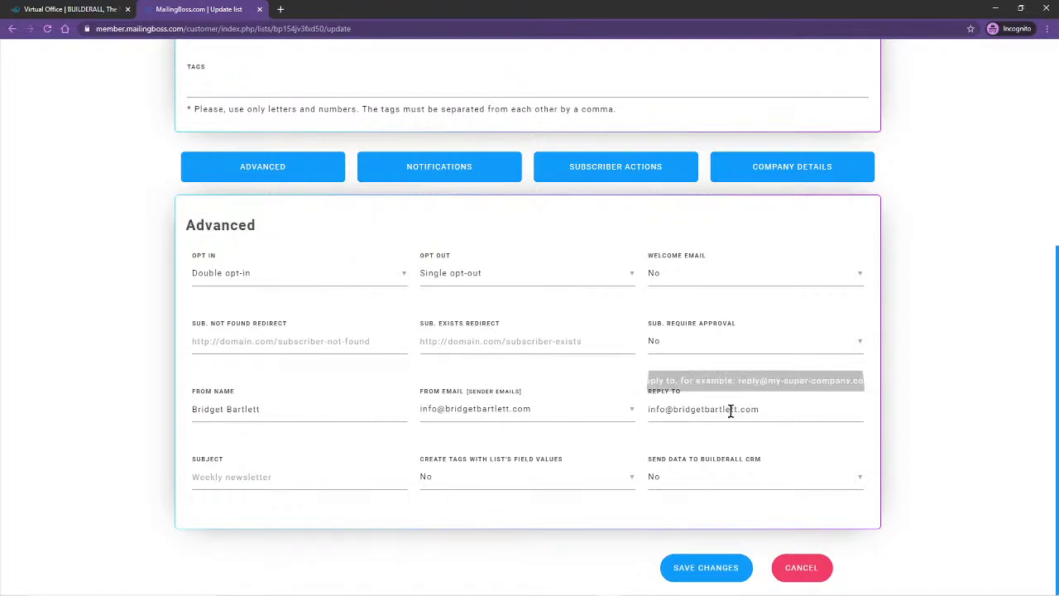
left_click(661, 488)
left_click(658, 493)
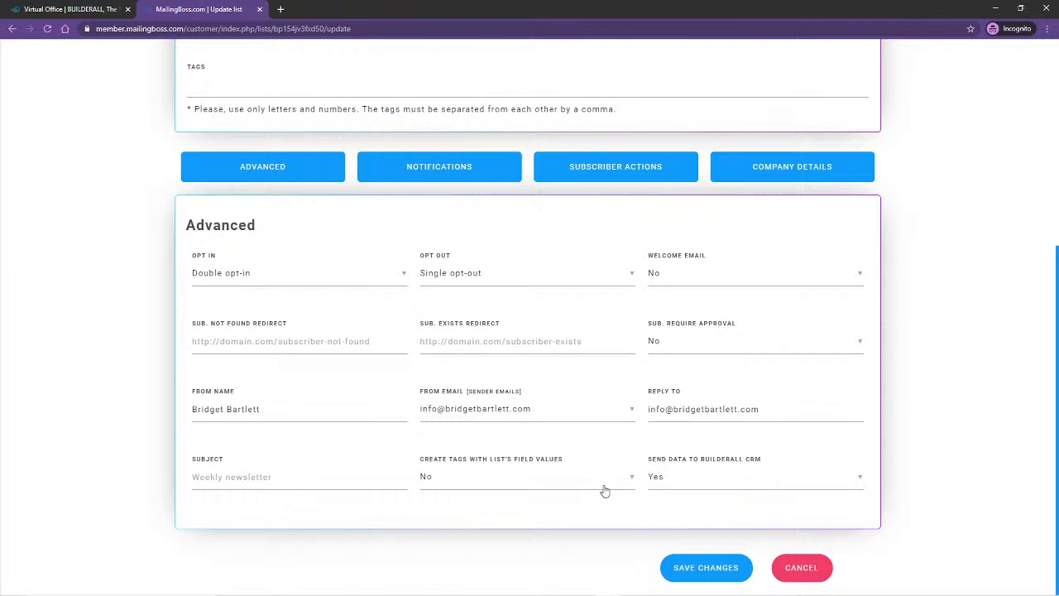
left_click(707, 579)
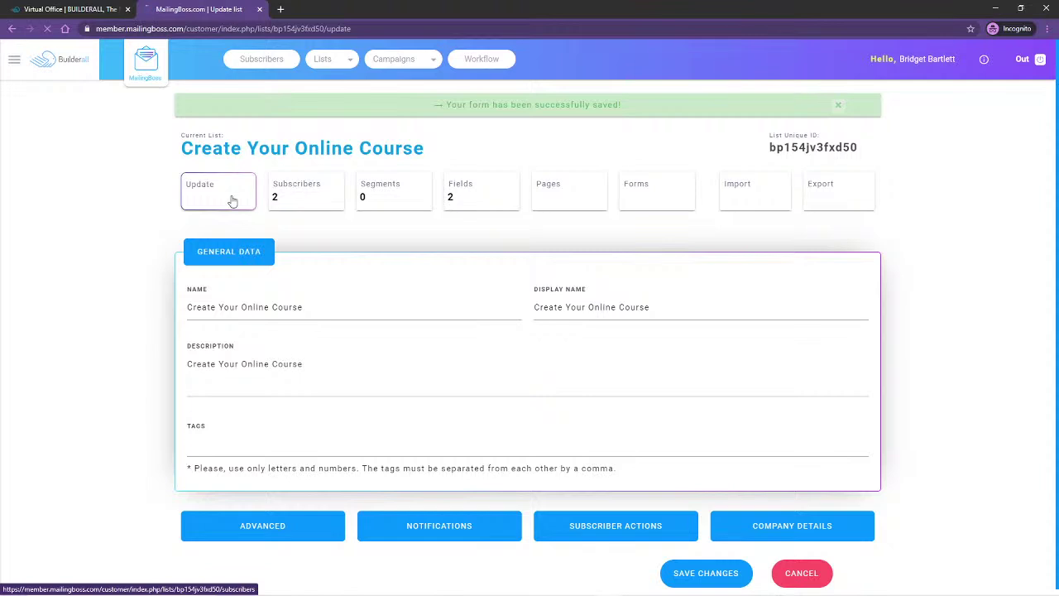
Open the list's subscribers and check the status of each one.
left_click(272, 198)
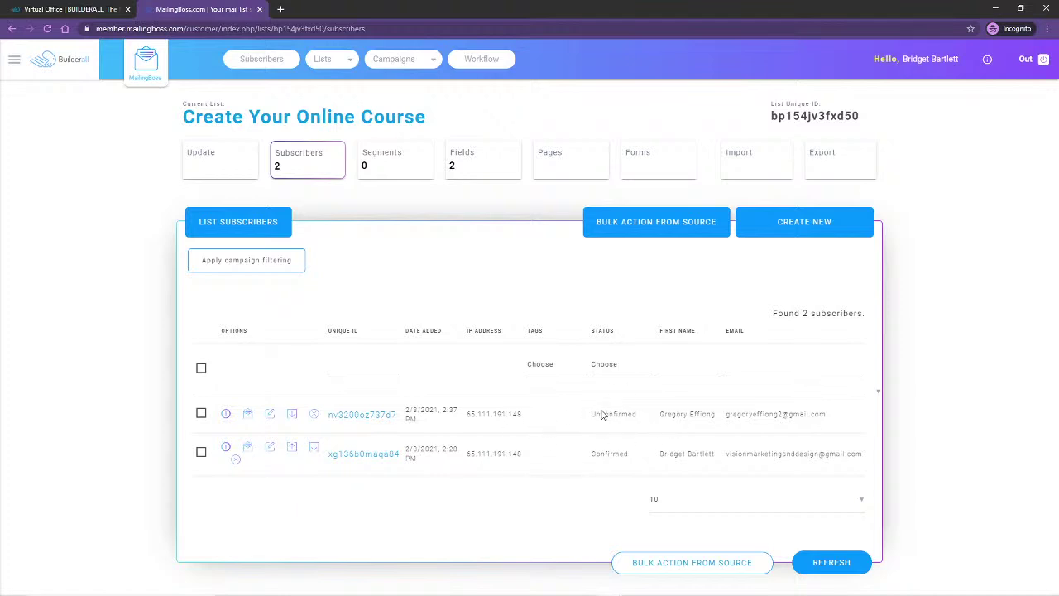
left_click_drag(592, 414, 651, 419)
left_click_drag(591, 452, 642, 461)
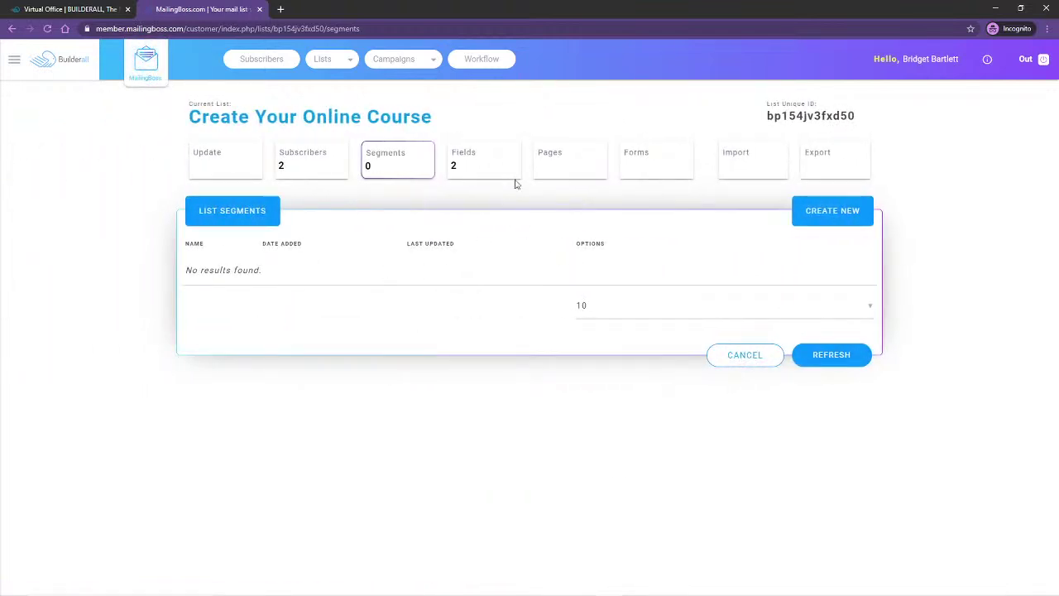
Review the list's sign-up fields, including the settings of the first name and email text fields.
left_click(482, 157)
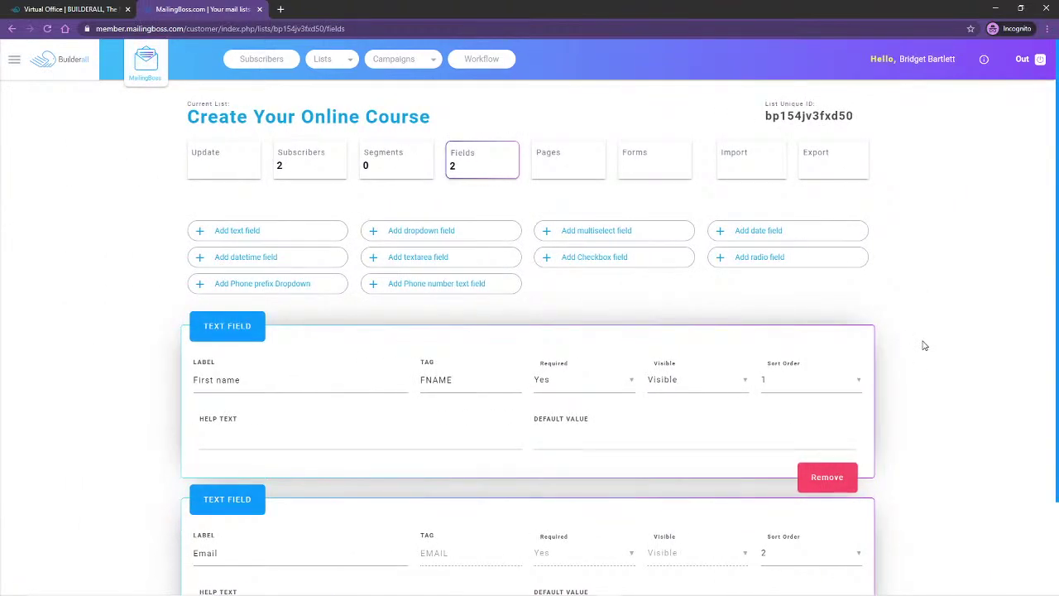
scroll(936, 344, "down", 2)
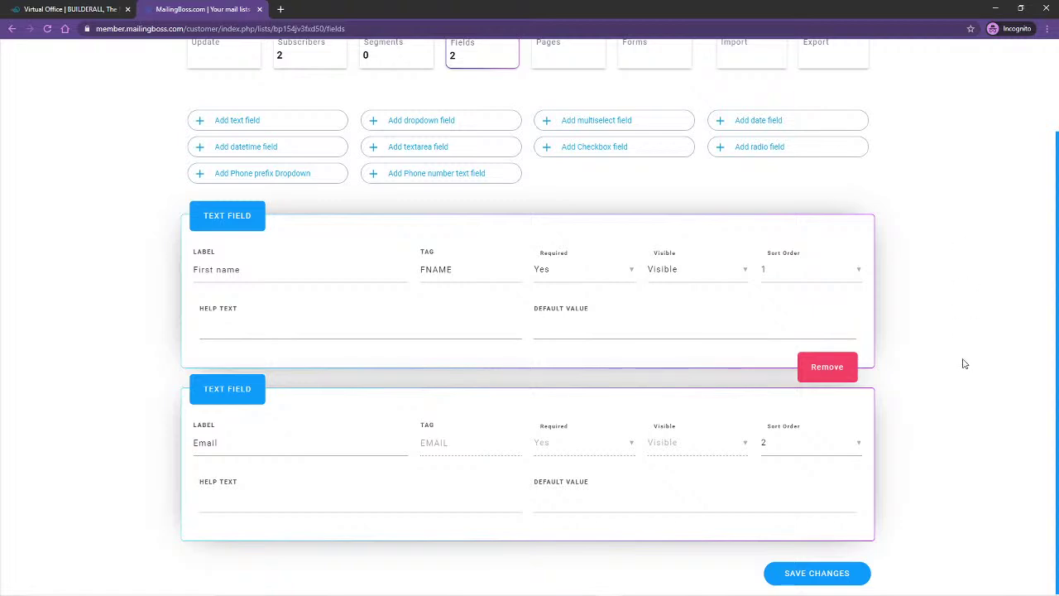
scroll(951, 367, "up", 2)
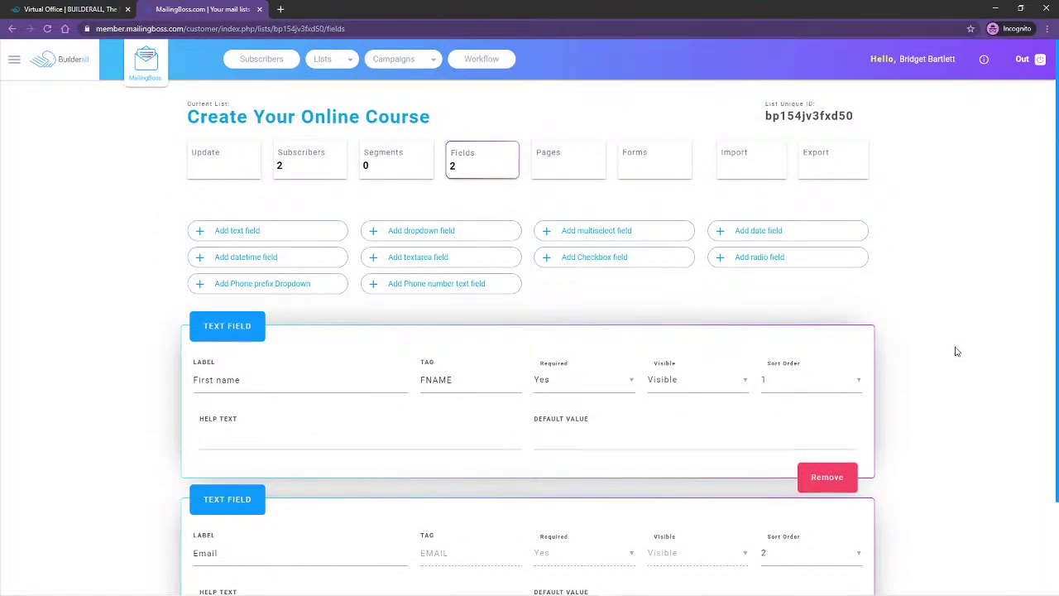
scroll(828, 339, "down", 1)
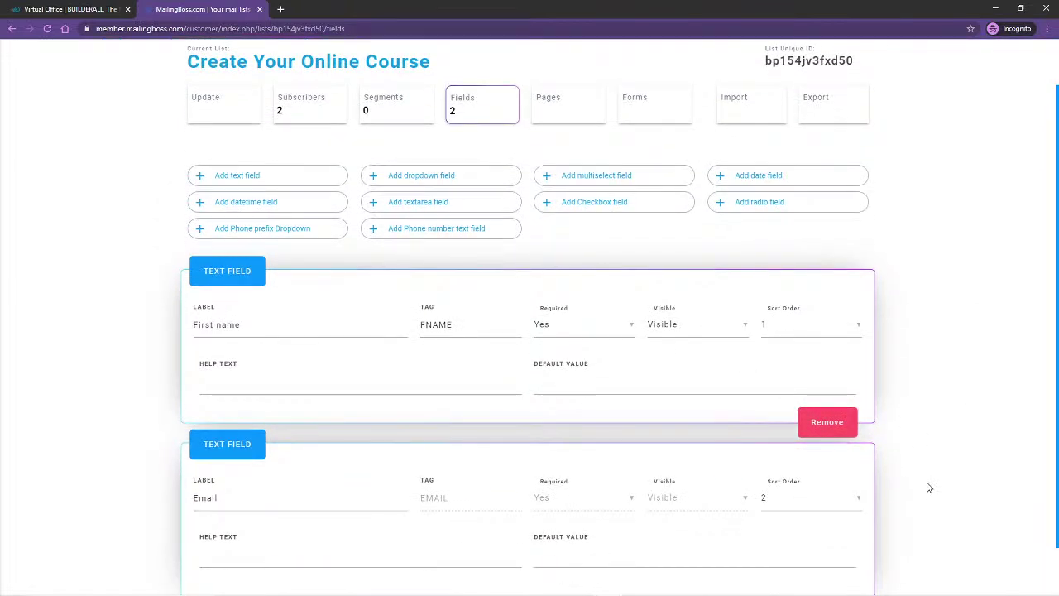
scroll(906, 397, "up", 1)
Examine the list's Subscribe confirm email, including its subject, body text, content tools and Send at setting.
left_click(583, 165)
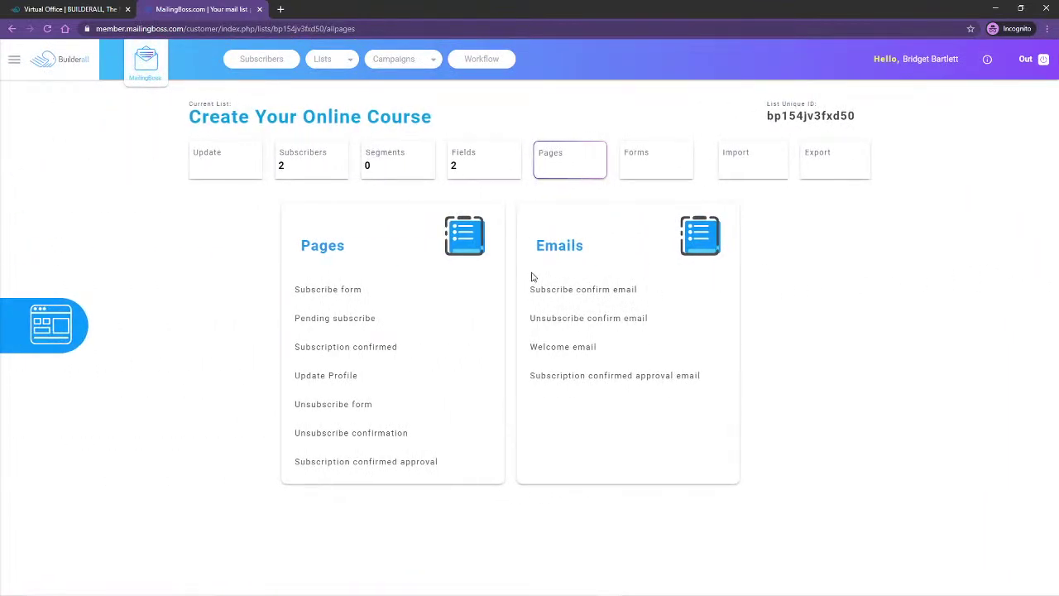
left_click(580, 292)
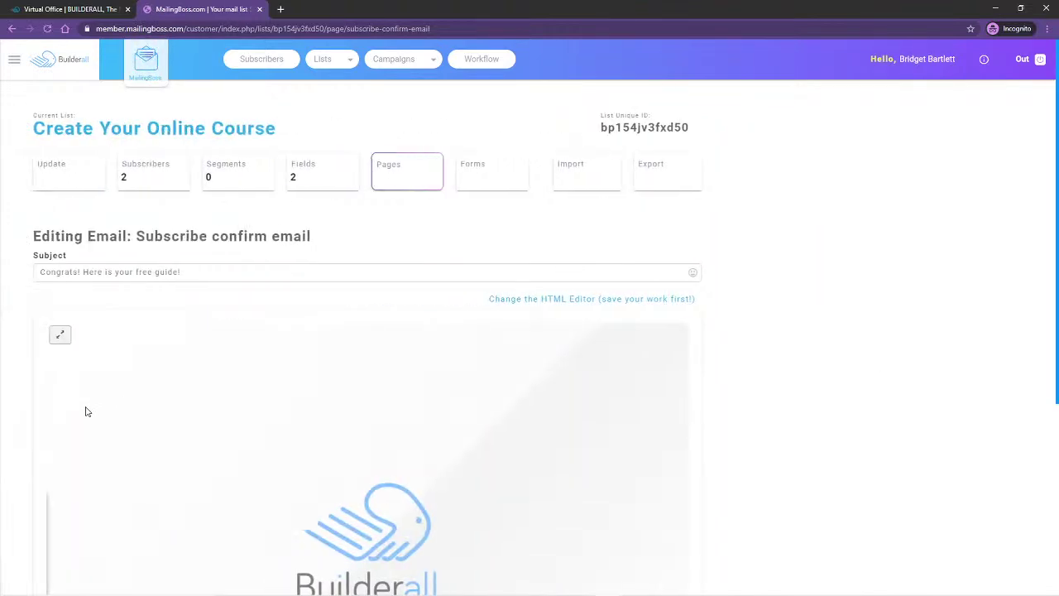
scroll(118, 367, "down", 2)
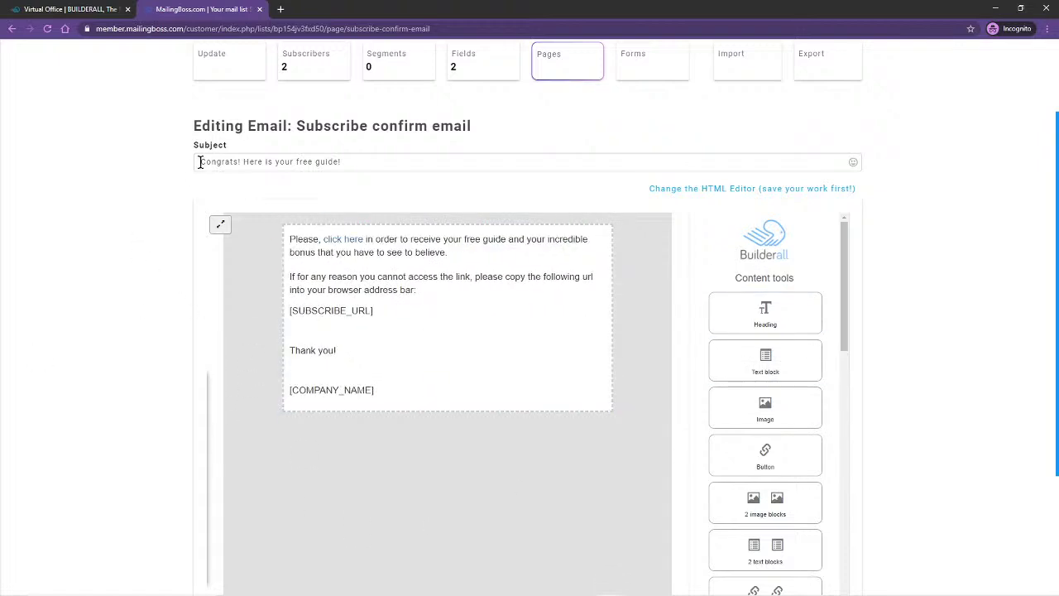
left_click_drag(201, 162, 364, 154)
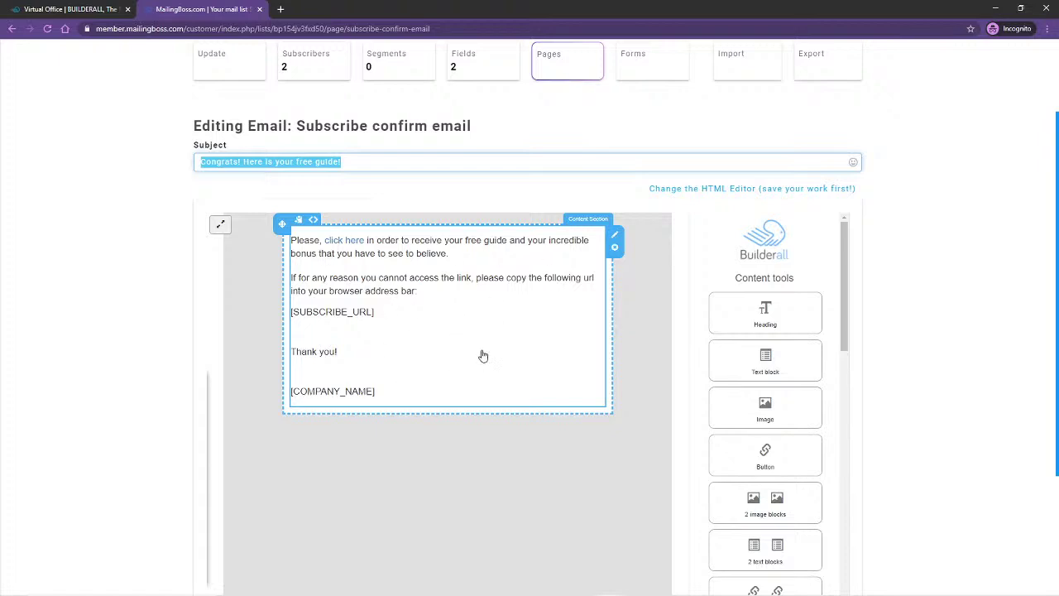
scroll(636, 418, "down", 1)
scroll(617, 415, "down", 1)
scroll(601, 411, "up", 1)
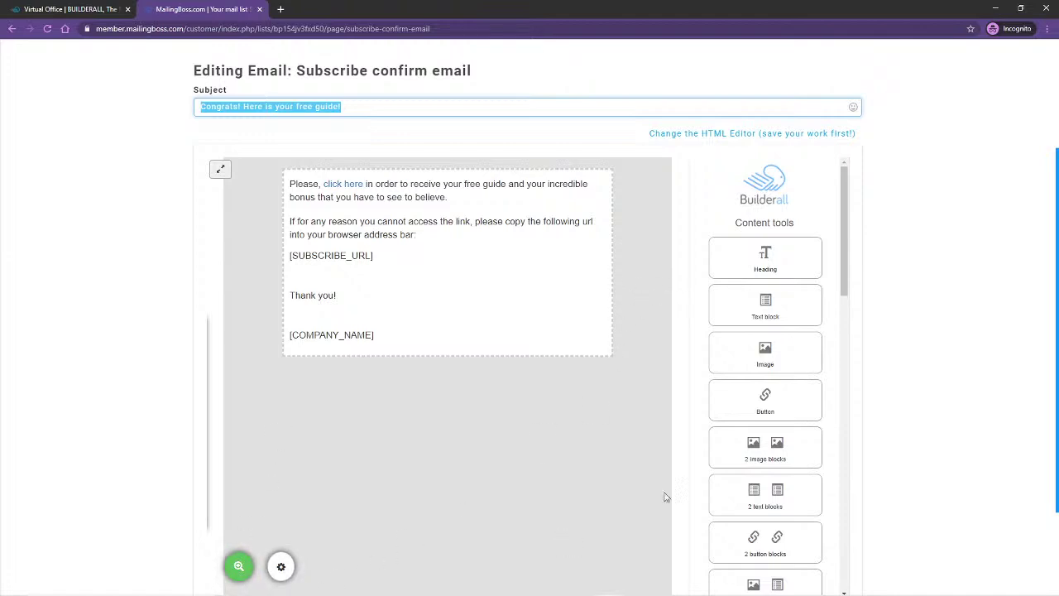
scroll(768, 343, "down", 3)
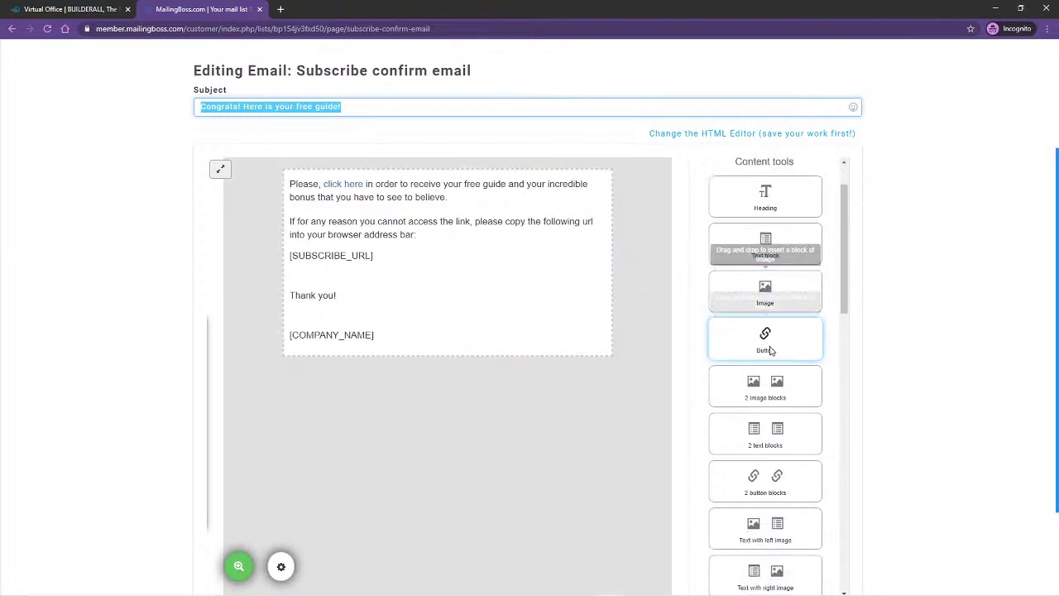
scroll(796, 407, "down", 2)
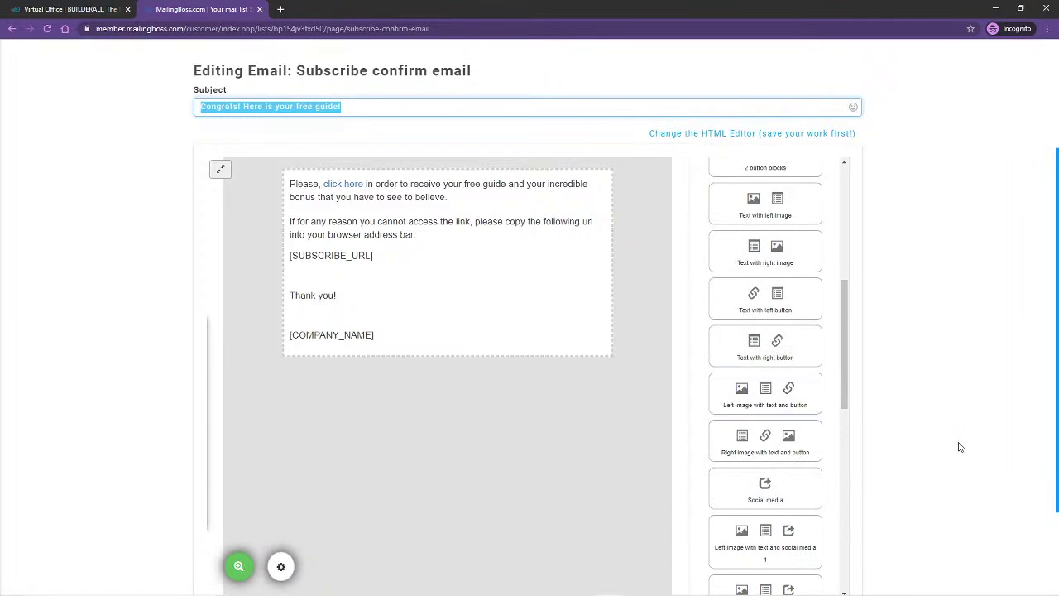
scroll(942, 452, "down", 2)
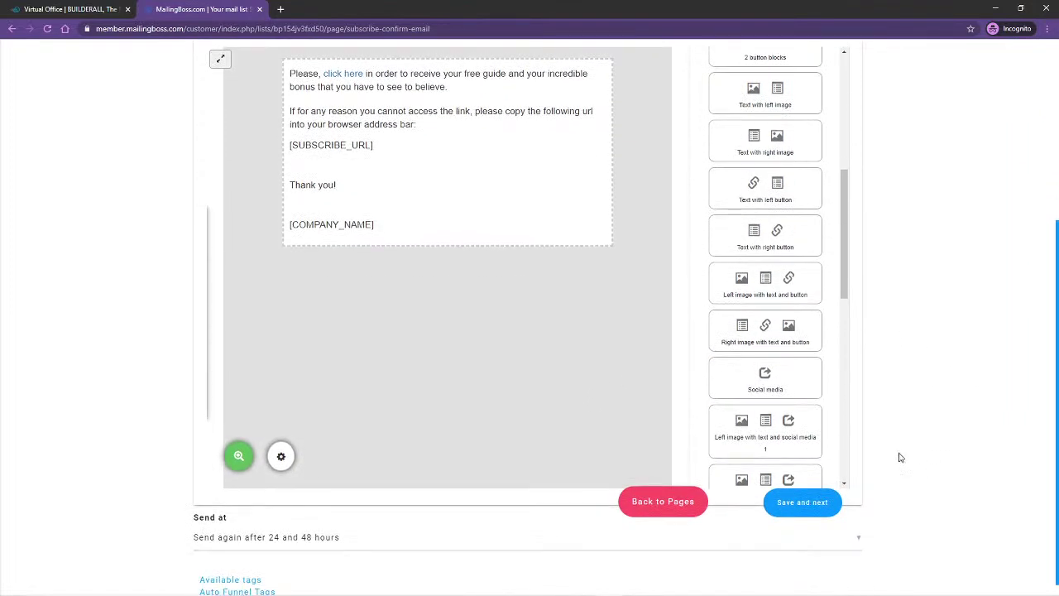
scroll(916, 471, "down", 1)
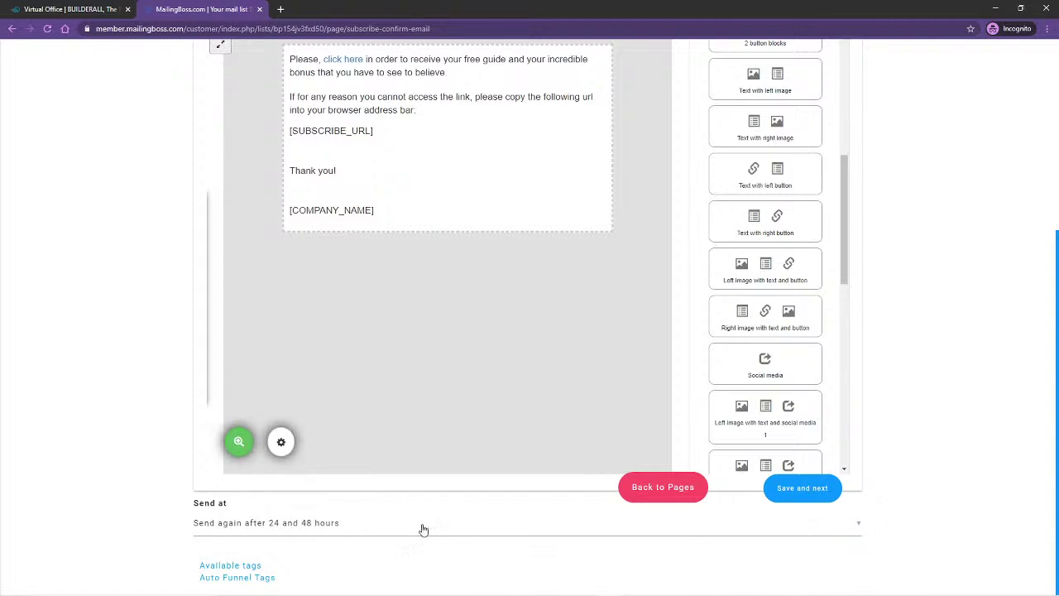
scroll(930, 471, "up", 1)
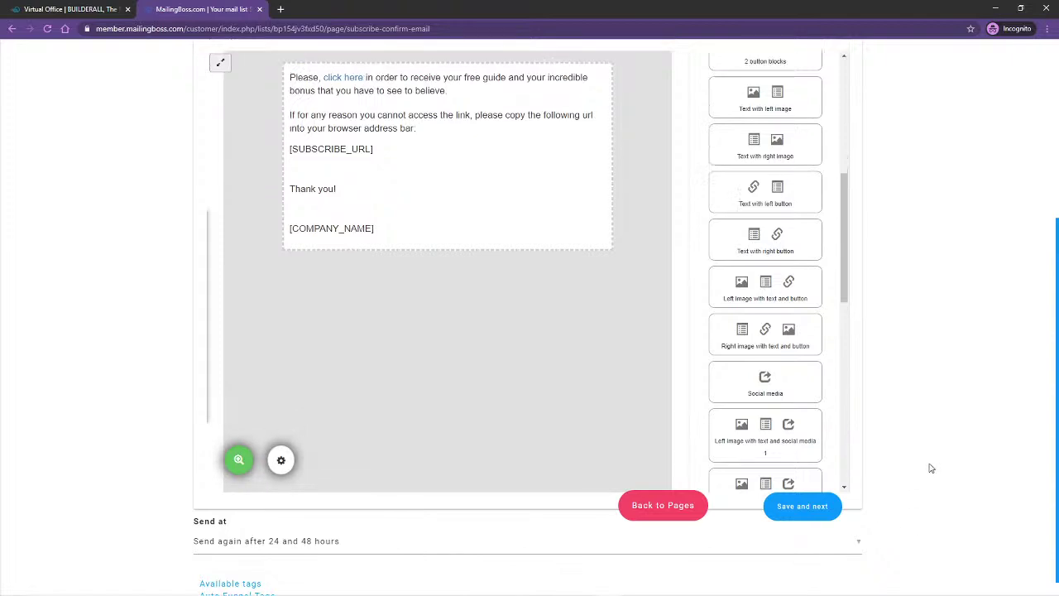
scroll(930, 470, "up", 4)
Open the list's Pending subscribe page and check its message and advanced redirect URL.
left_click(567, 179)
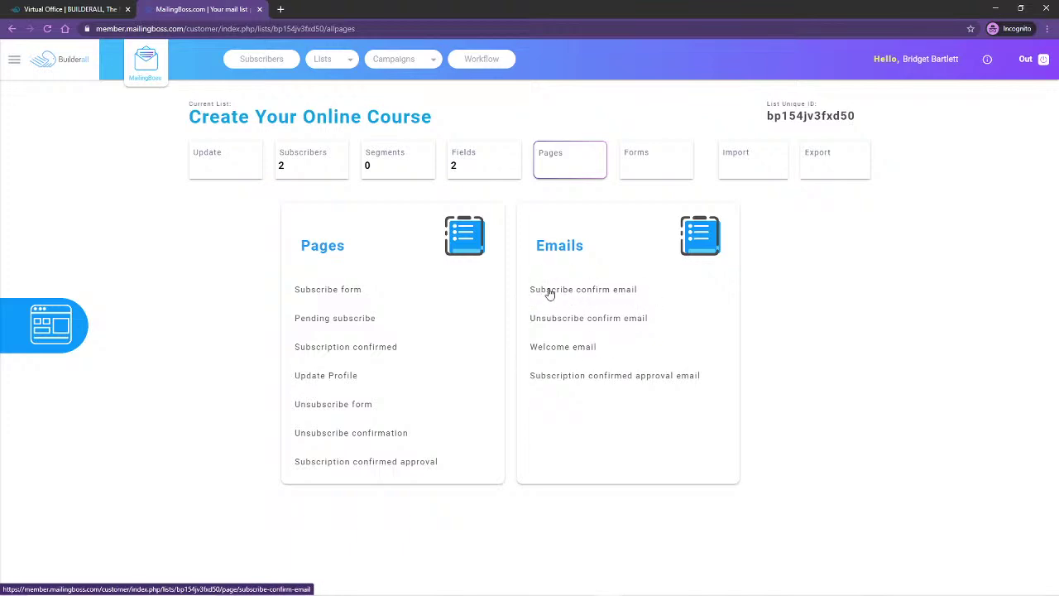
left_click(340, 320)
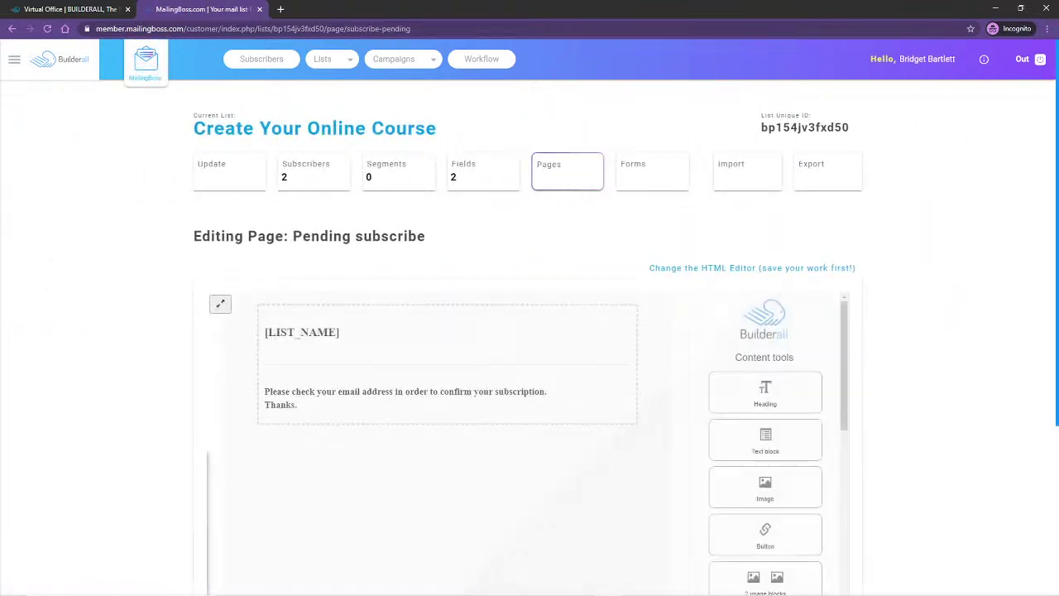
scroll(938, 428, "down", 3)
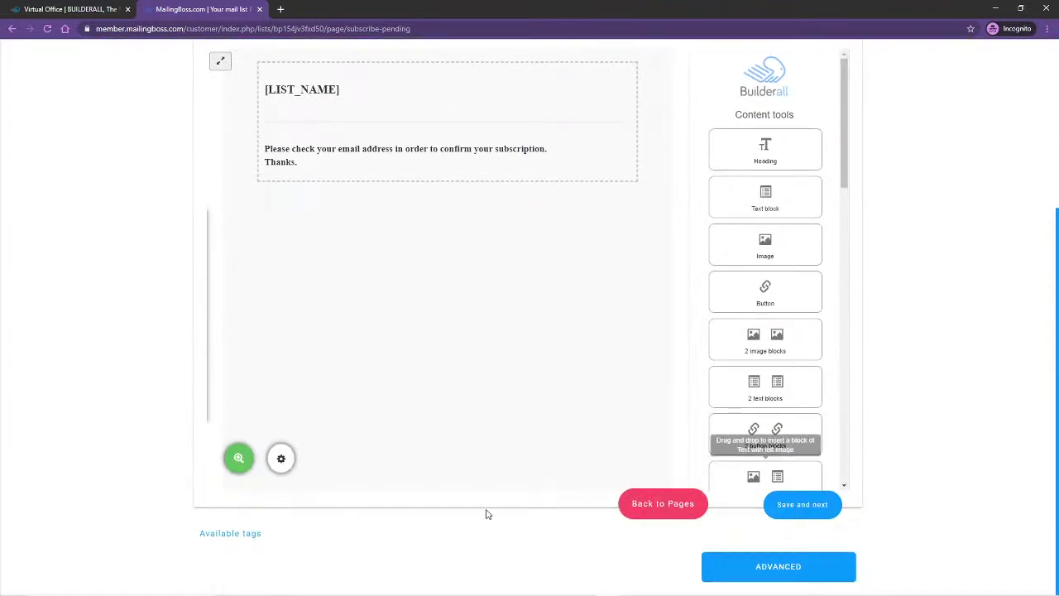
scroll(963, 433, "down", 3)
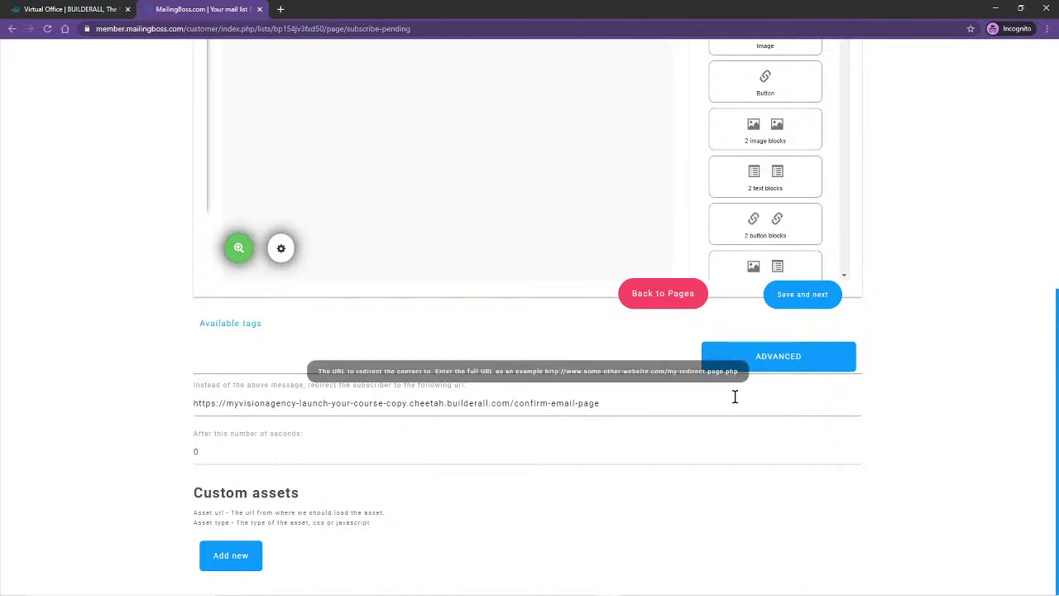
left_click_drag(1048, 490, 1051, 240)
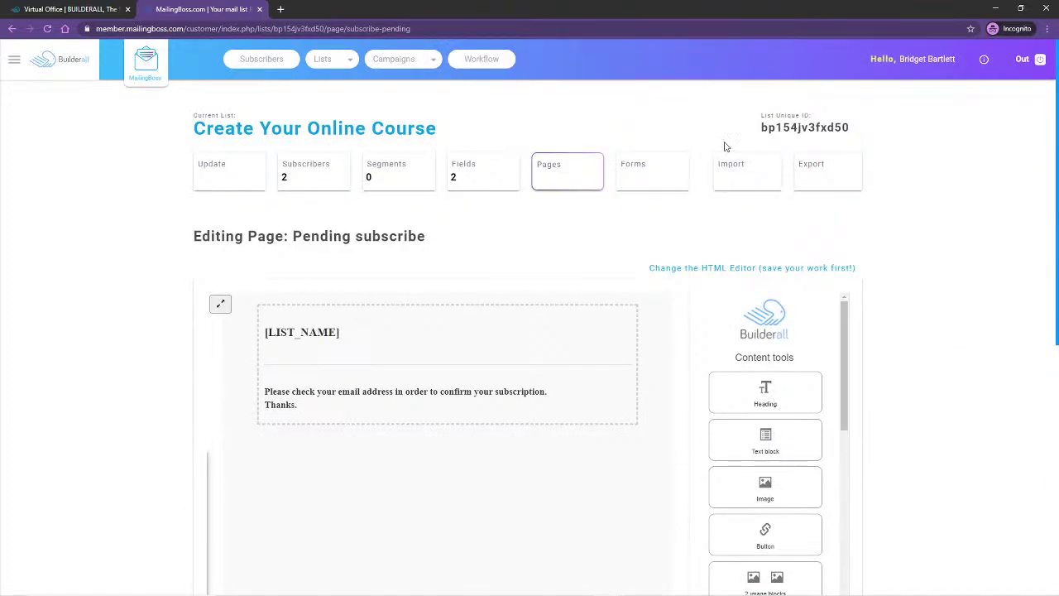
Open the Subscription confirmed page and inspect its message and the redirect URL in the advanced settings.
left_click(558, 177)
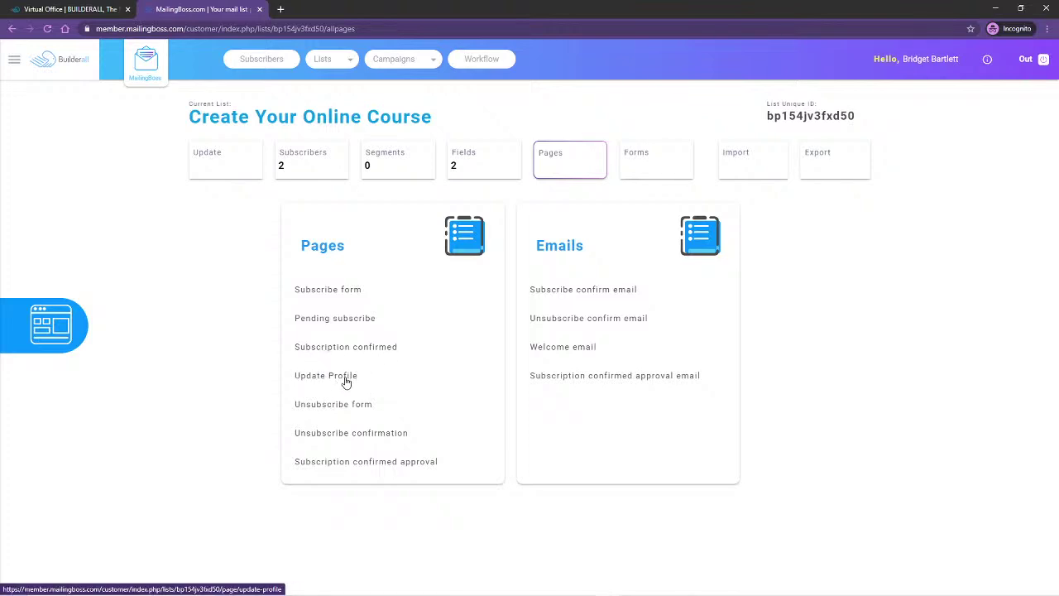
left_click(346, 349)
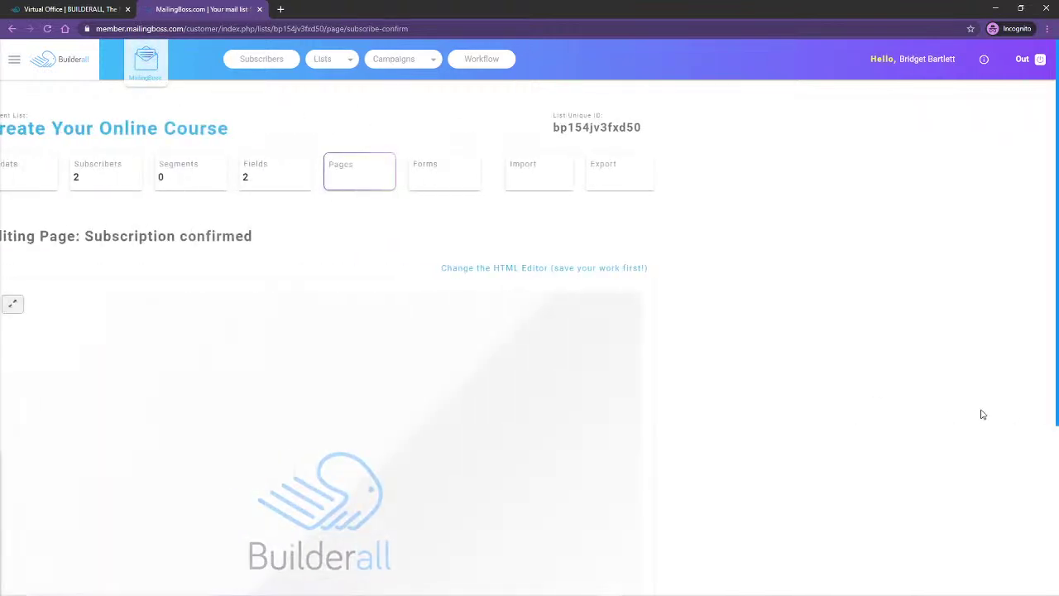
scroll(931, 430, "down", 3)
left_click(766, 577)
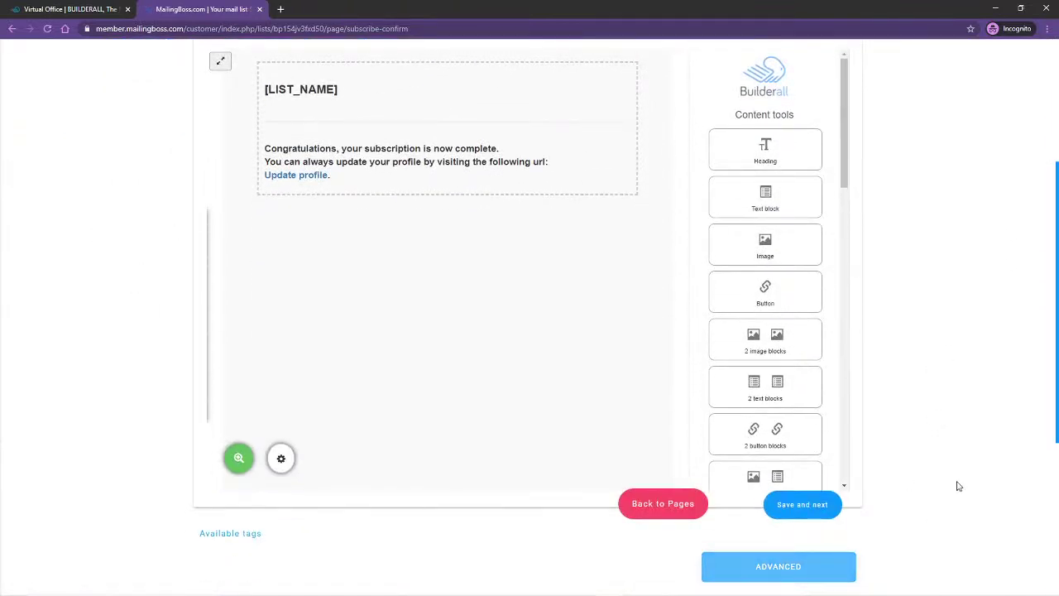
scroll(955, 492, "down", 3)
left_click_drag(488, 404, 833, 399)
scroll(990, 384, "up", 5)
scroll(990, 385, "up", 3)
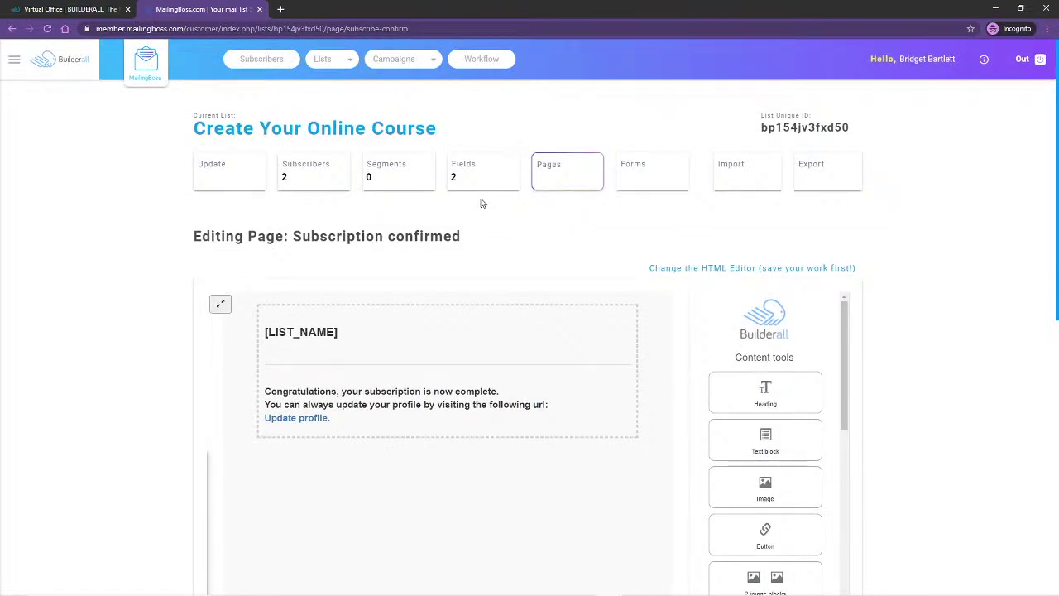
Open the Update Profile page and review its form content, redirect URL and redirect delay.
left_click(563, 177)
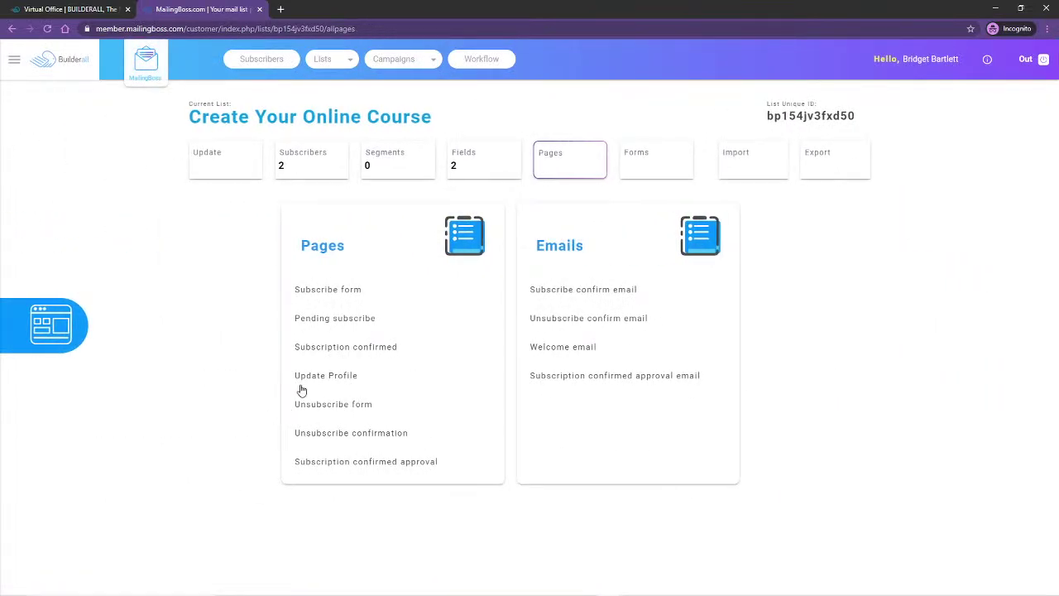
left_click(297, 377)
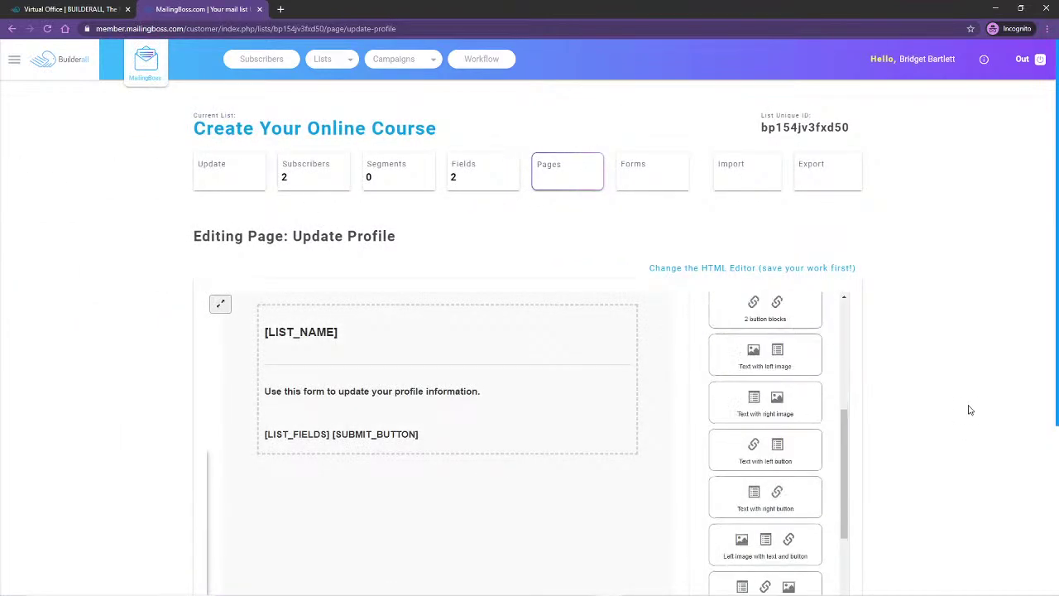
scroll(948, 440, "down", 3)
scroll(966, 480, "down", 3)
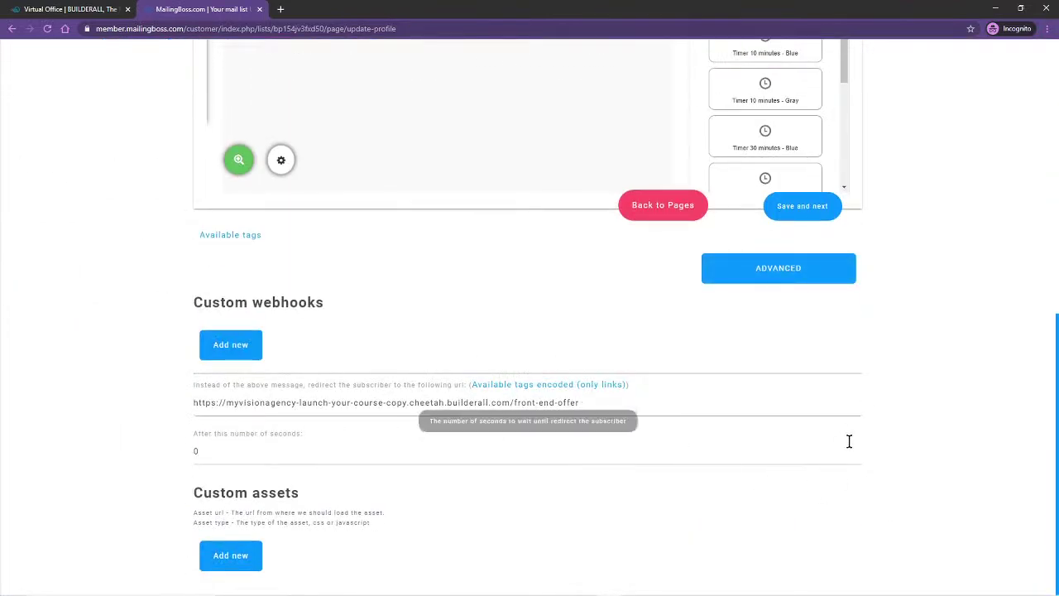
scroll(930, 445, "up", 5)
scroll(933, 451, "up", 2)
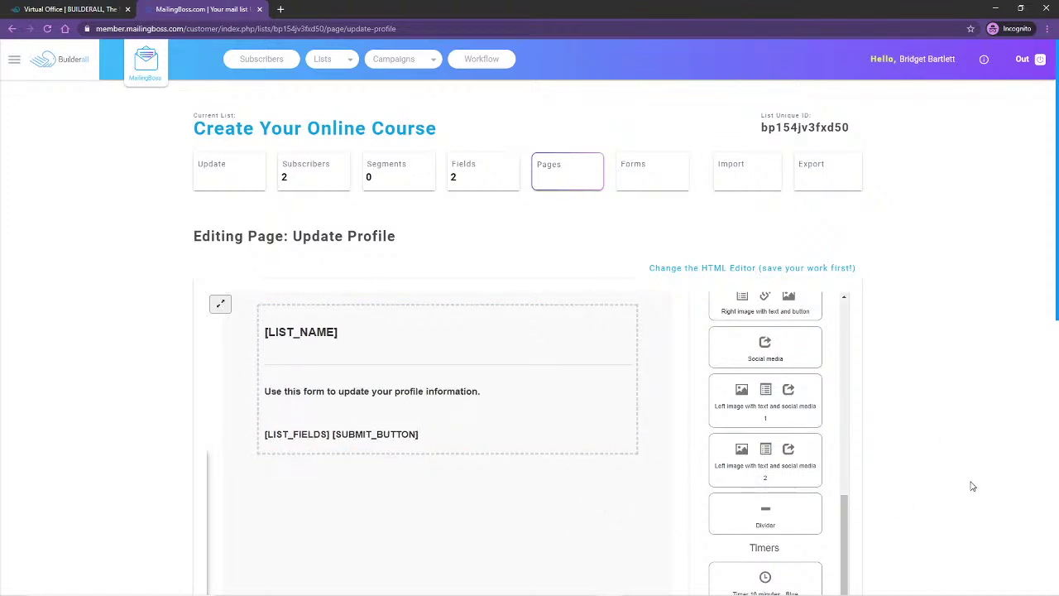
scroll(943, 473, "down", 1)
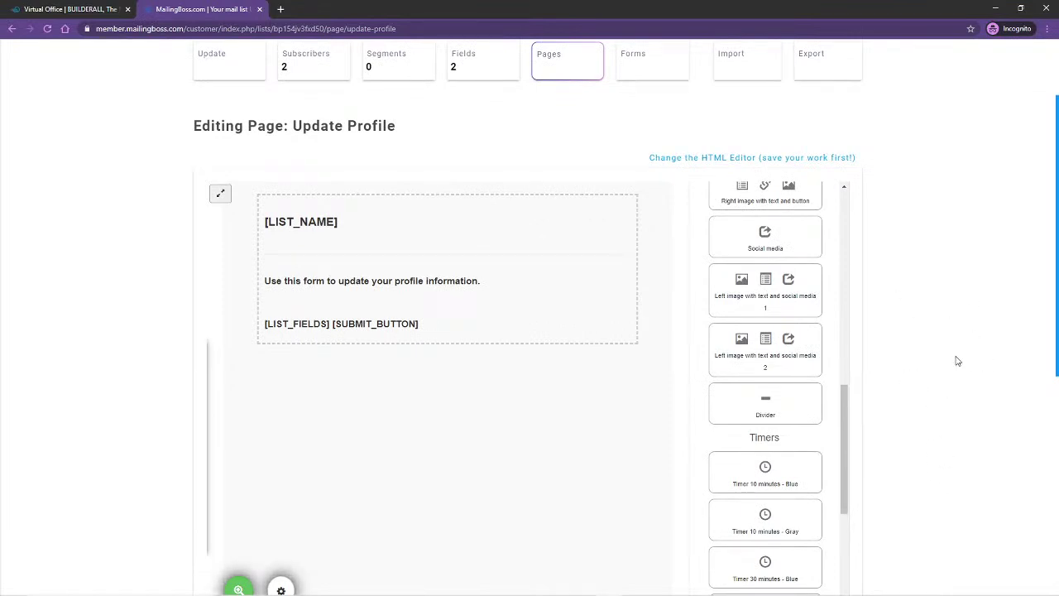
scroll(958, 360, "up", 1)
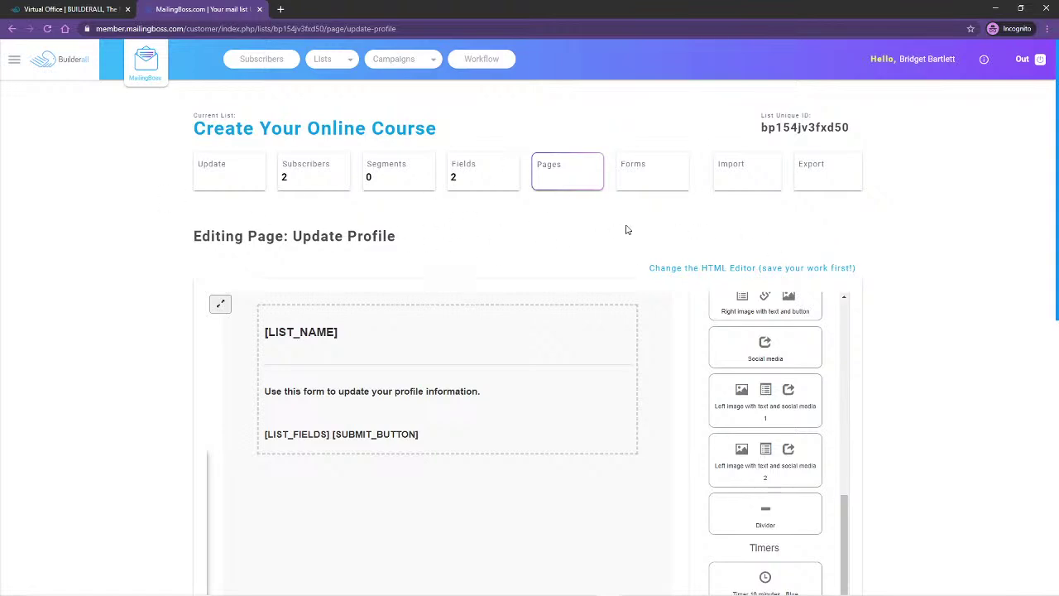
From the workflow, open the email information of autoresponder Create Your Own Course #1 and save its details to continue to the template.
left_click(484, 61)
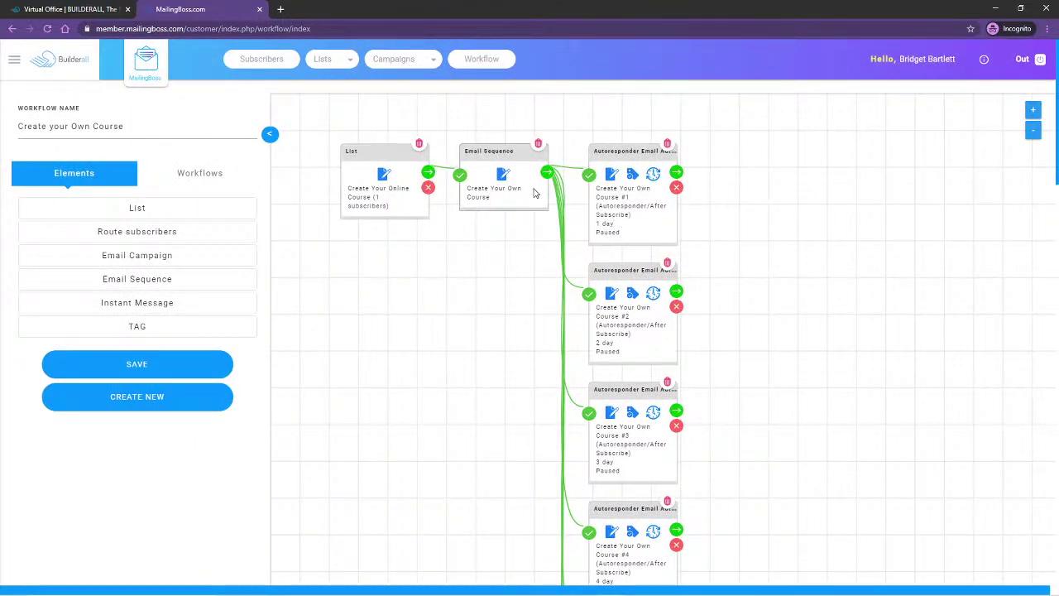
left_click(611, 176)
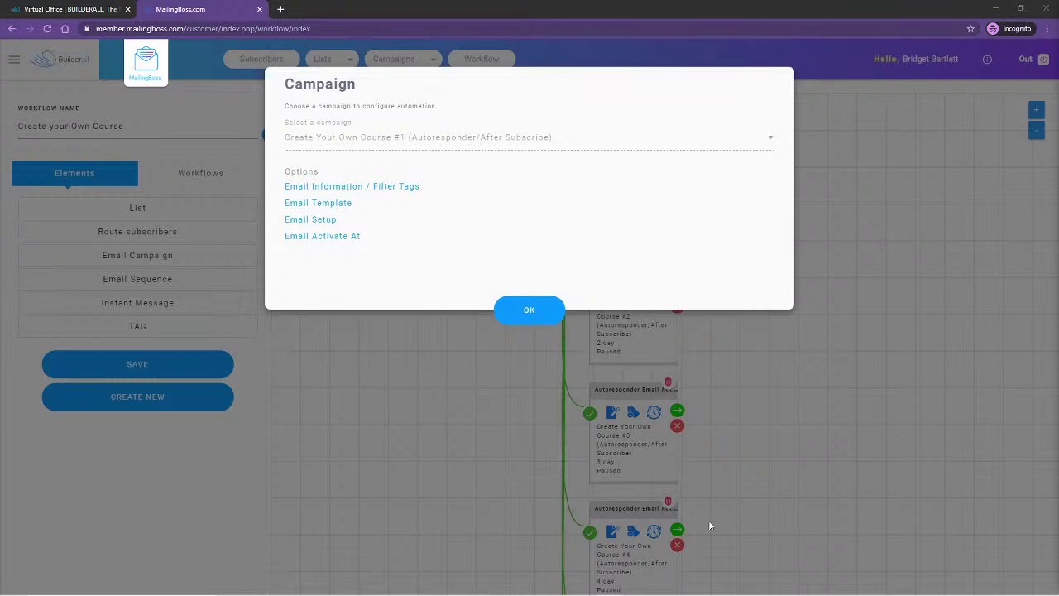
left_click(344, 189)
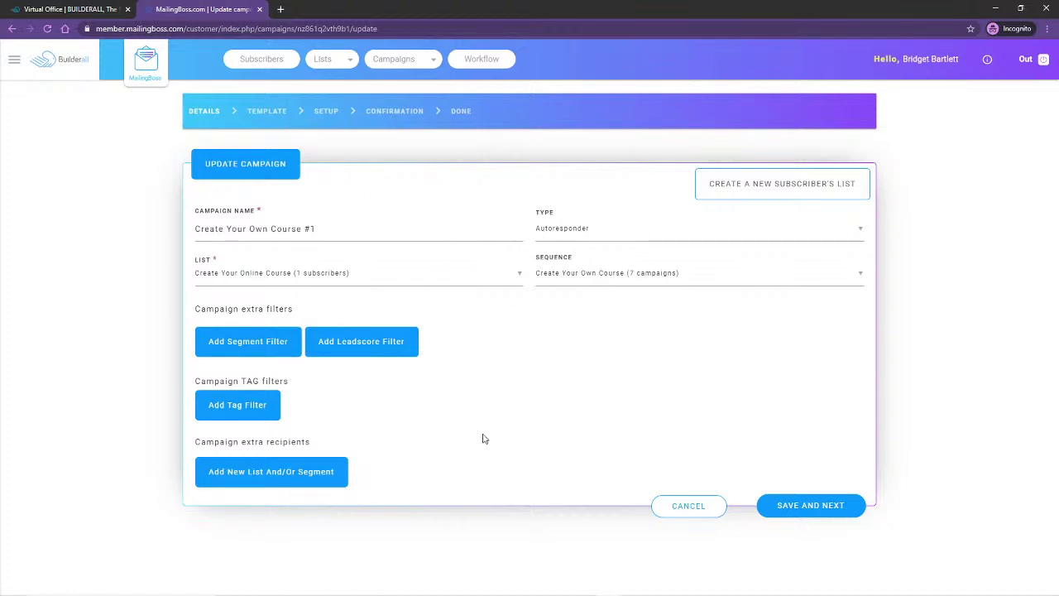
left_click(812, 507)
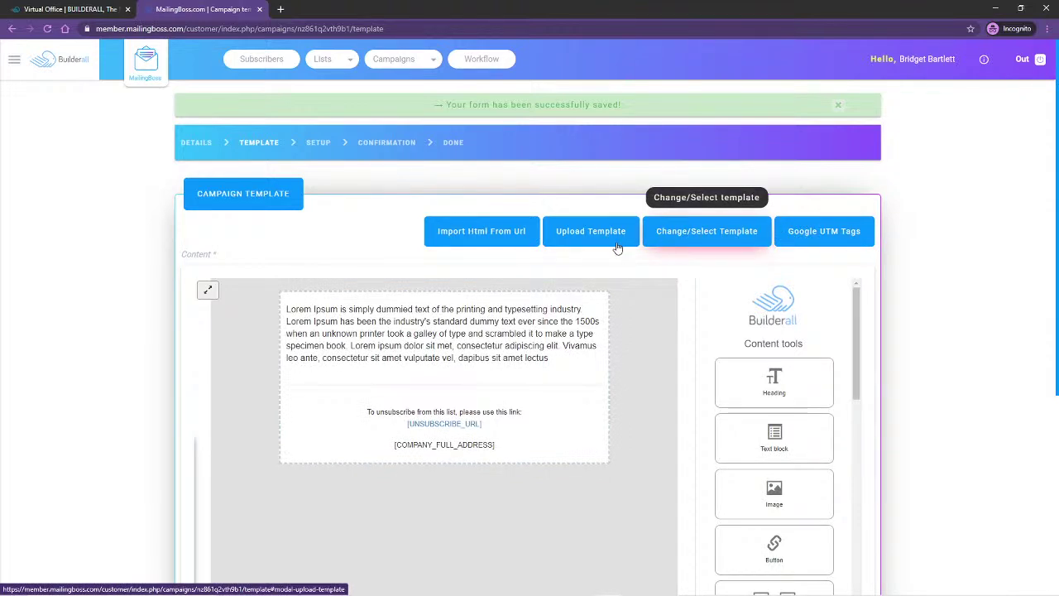
Examine the email editor's content tools and the saved campaign templates, returning to the editor without choosing a template.
left_click(686, 235)
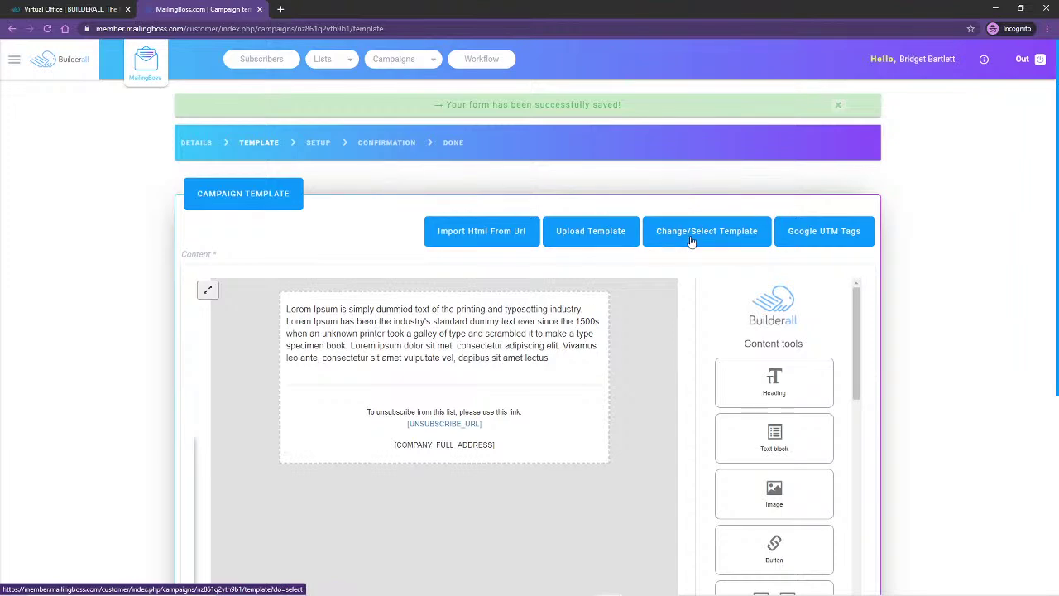
scroll(647, 423, "down", 1)
scroll(647, 423, "down", 1)
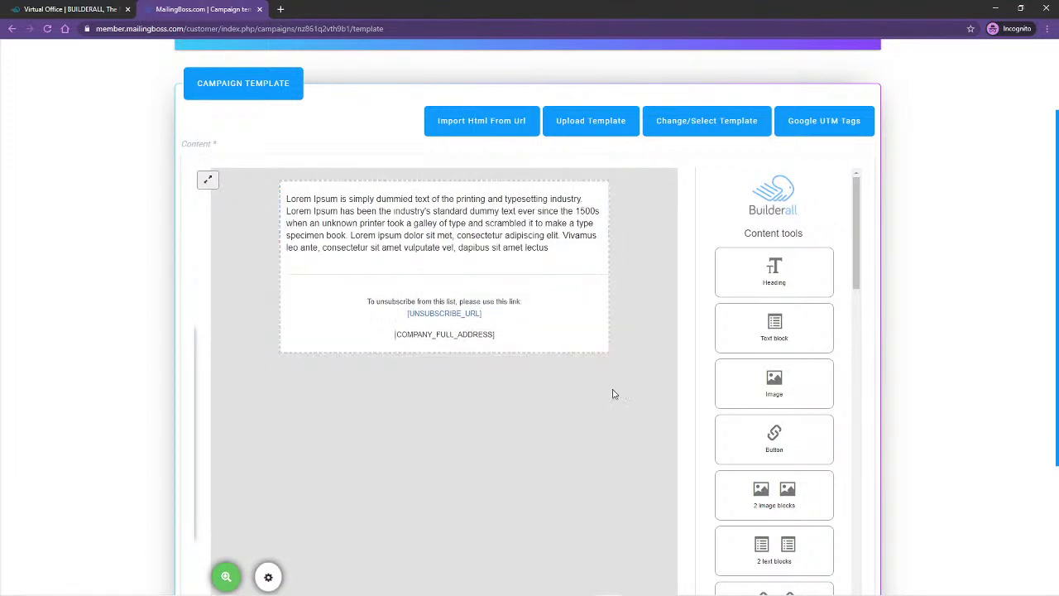
scroll(789, 448, "down", 3)
scroll(789, 447, "down", 7)
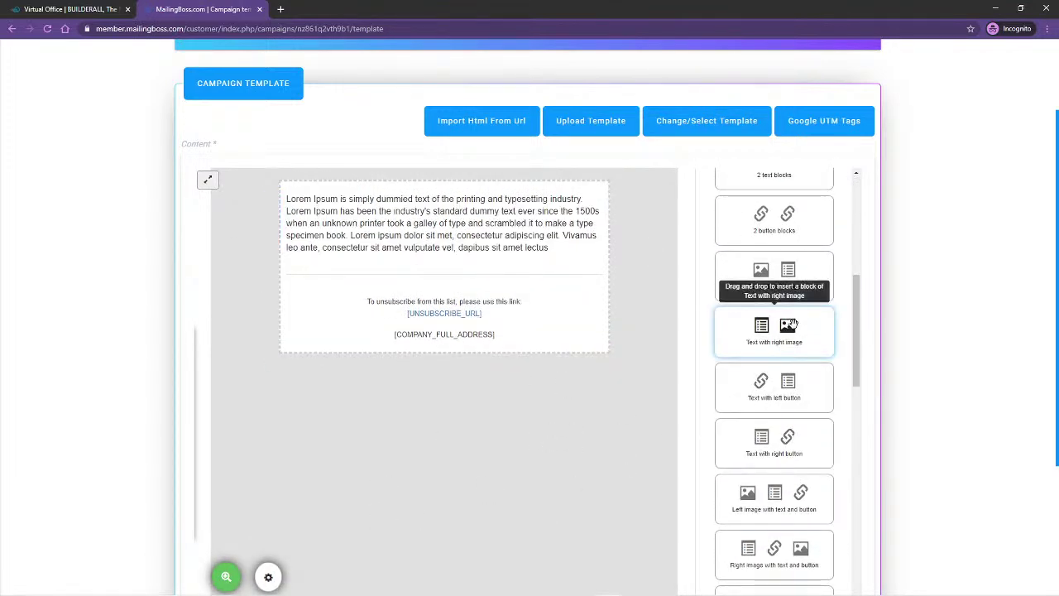
scroll(705, 395, "up", 8)
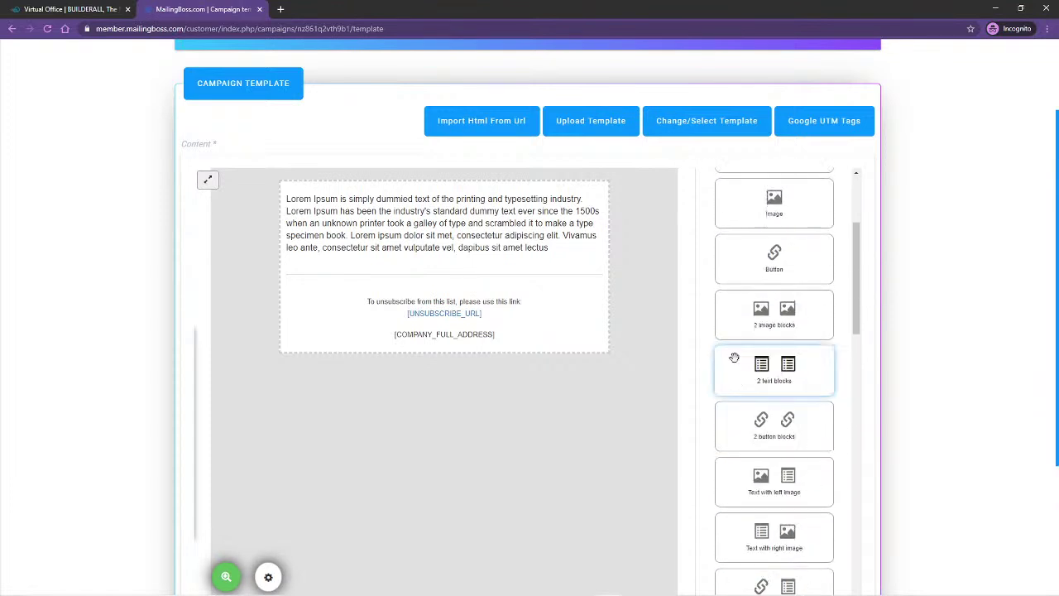
left_click(692, 121)
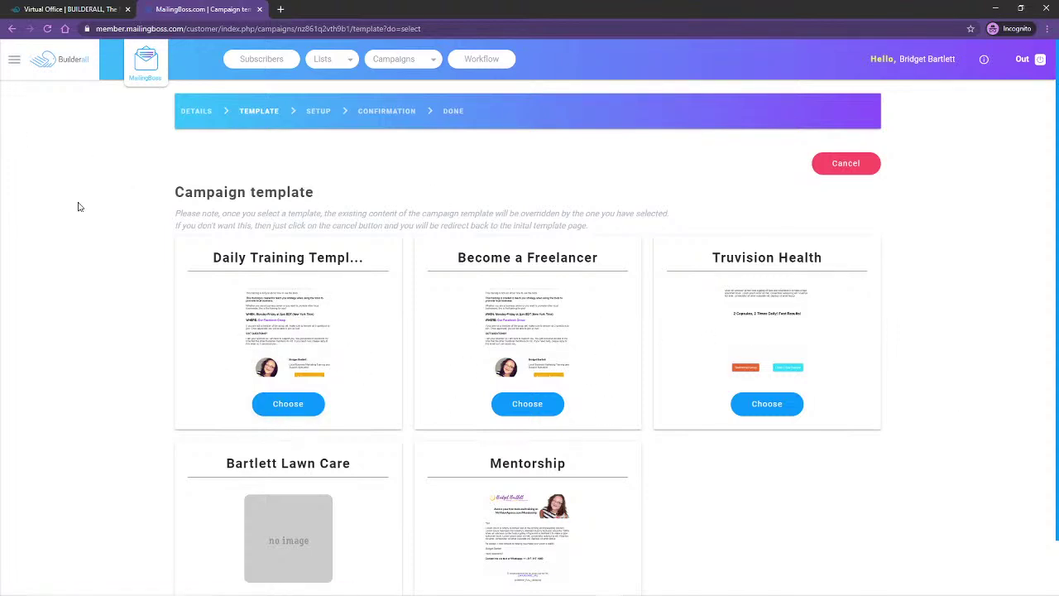
left_click(11, 28)
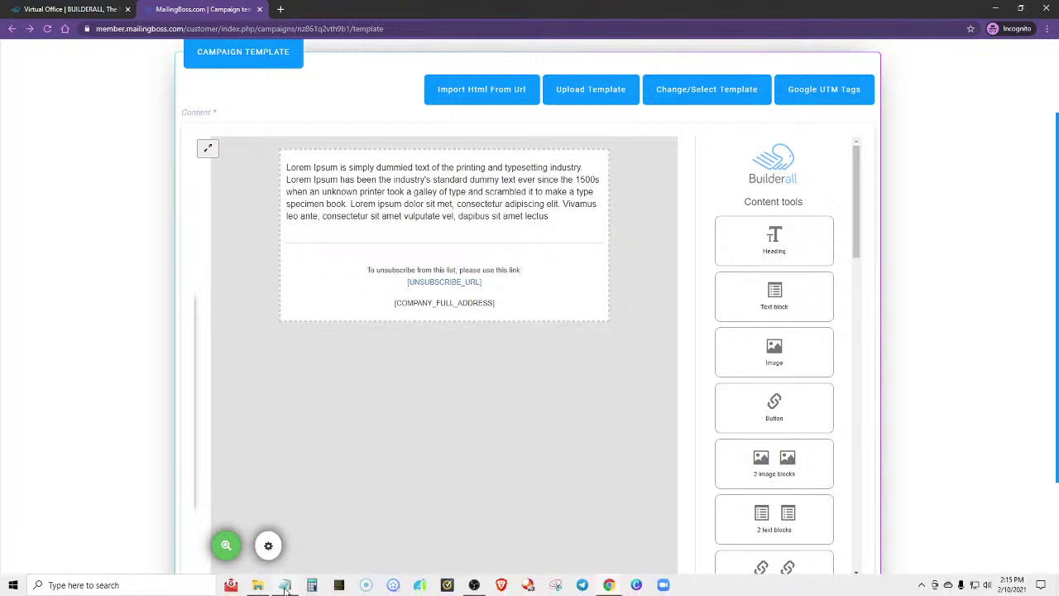
Switch to the Day 1 - Thanks for signing up file in Notepad and copy the message from "Dear [firstname]," through the PS.
mouse_move(285, 587)
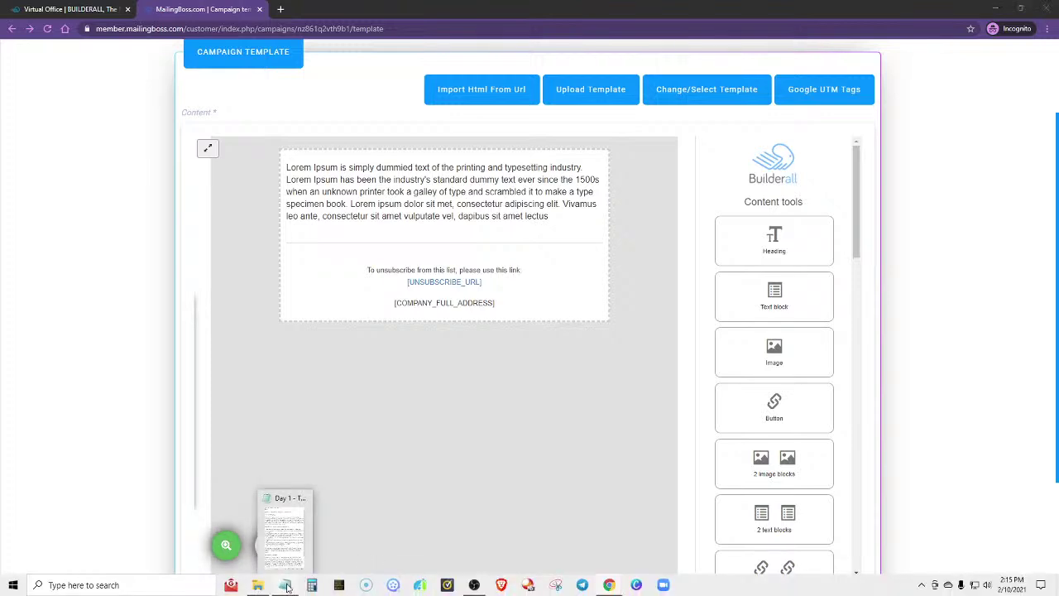
left_click(286, 586)
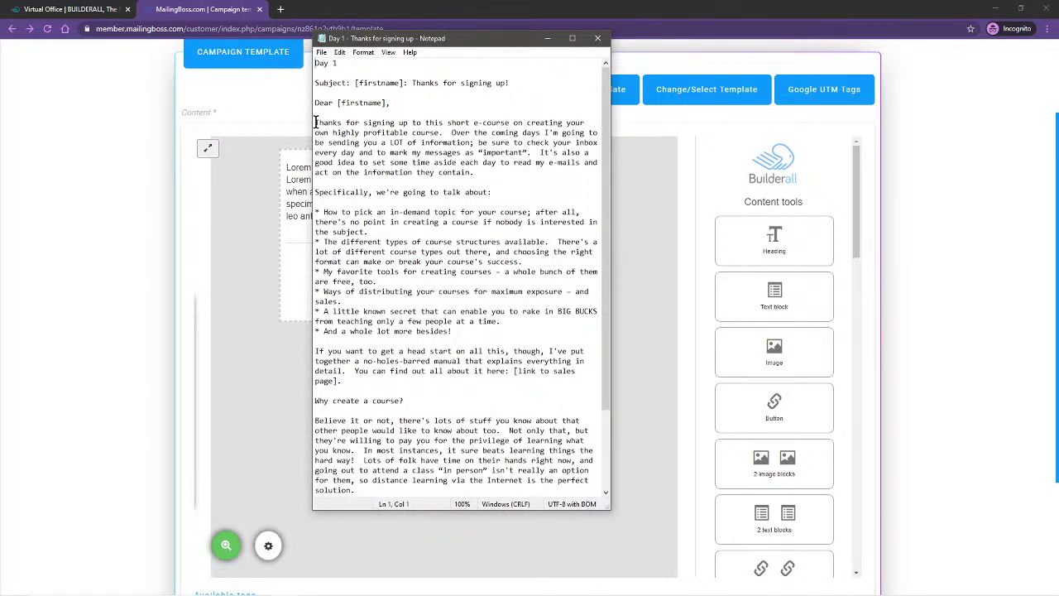
left_click_drag(315, 100, 406, 494)
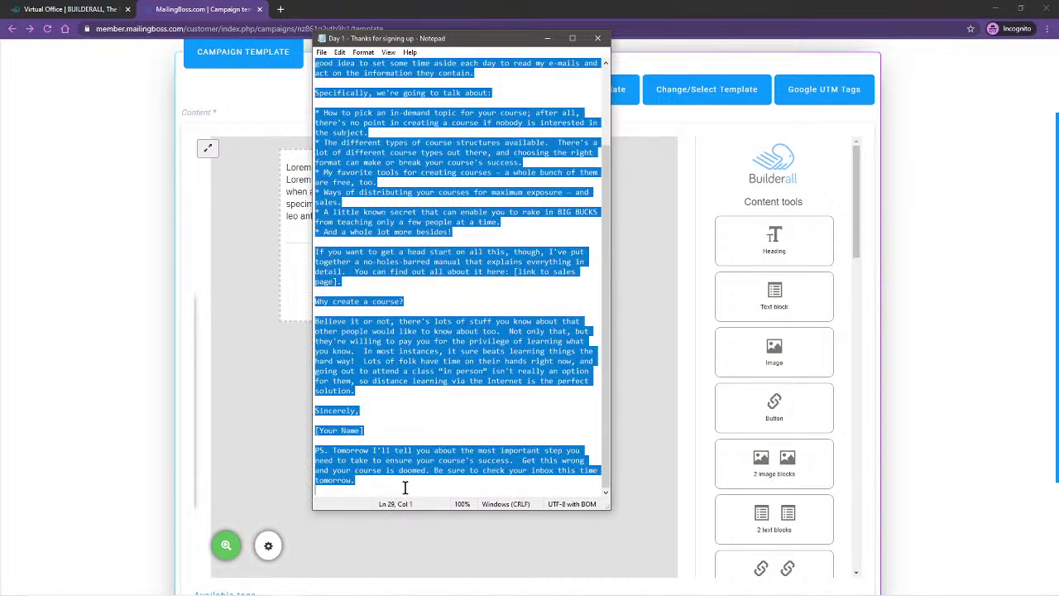
right_click(462, 343)
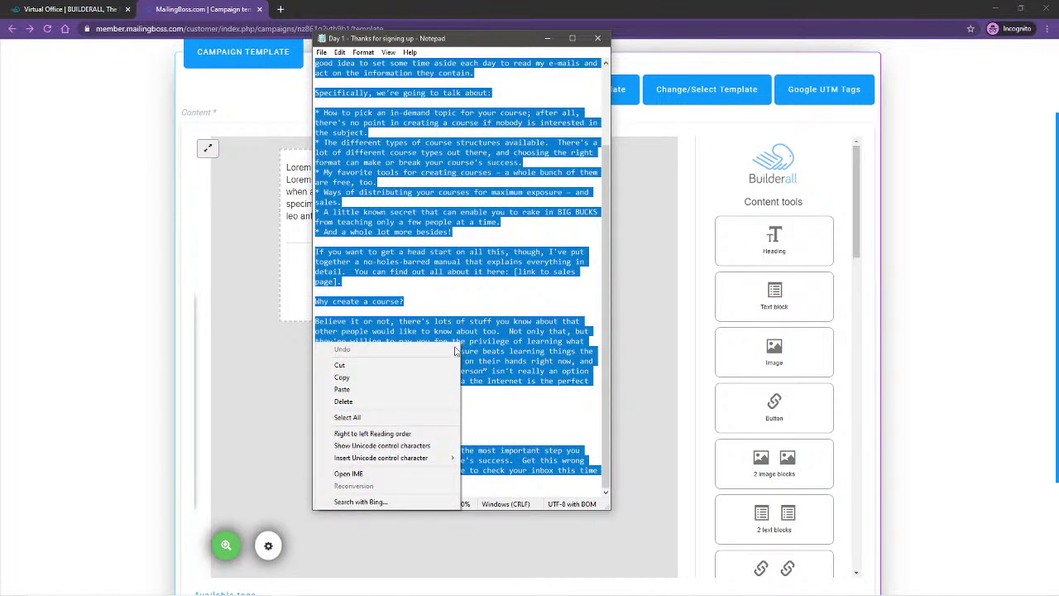
left_click(409, 379)
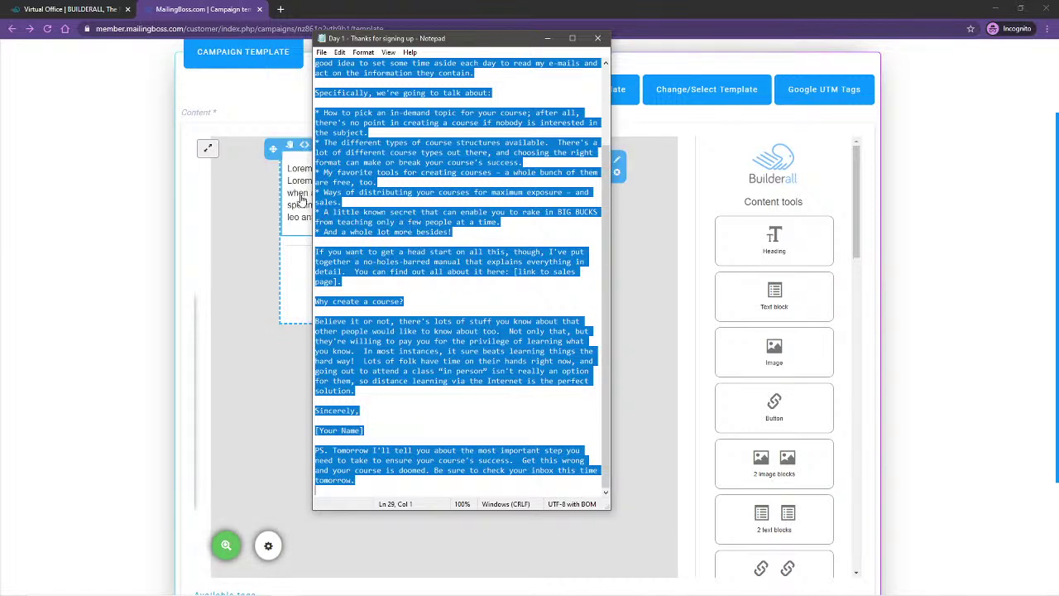
right_click(380, 222)
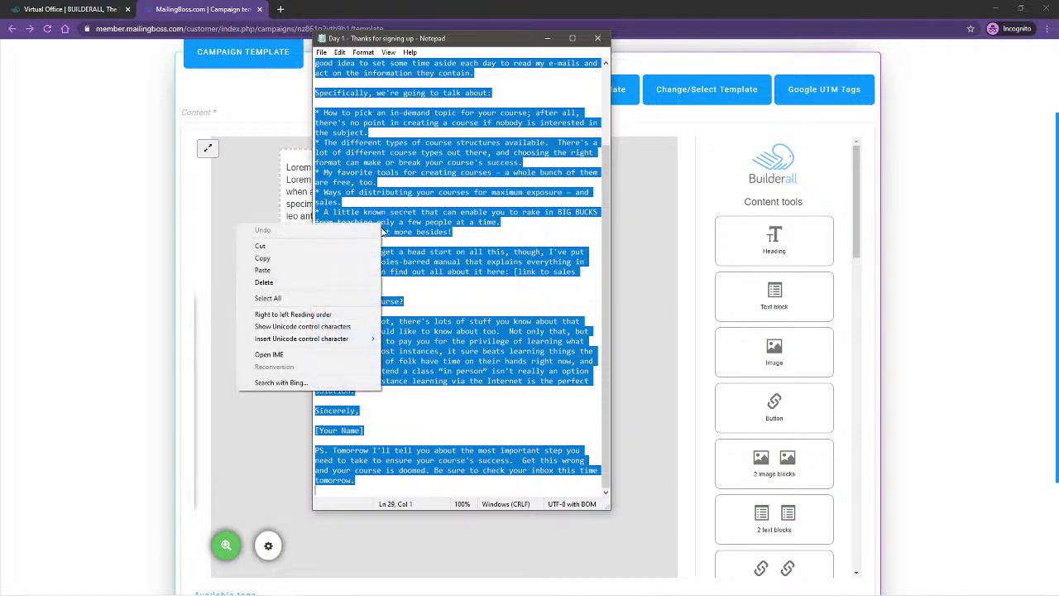
left_click(304, 259)
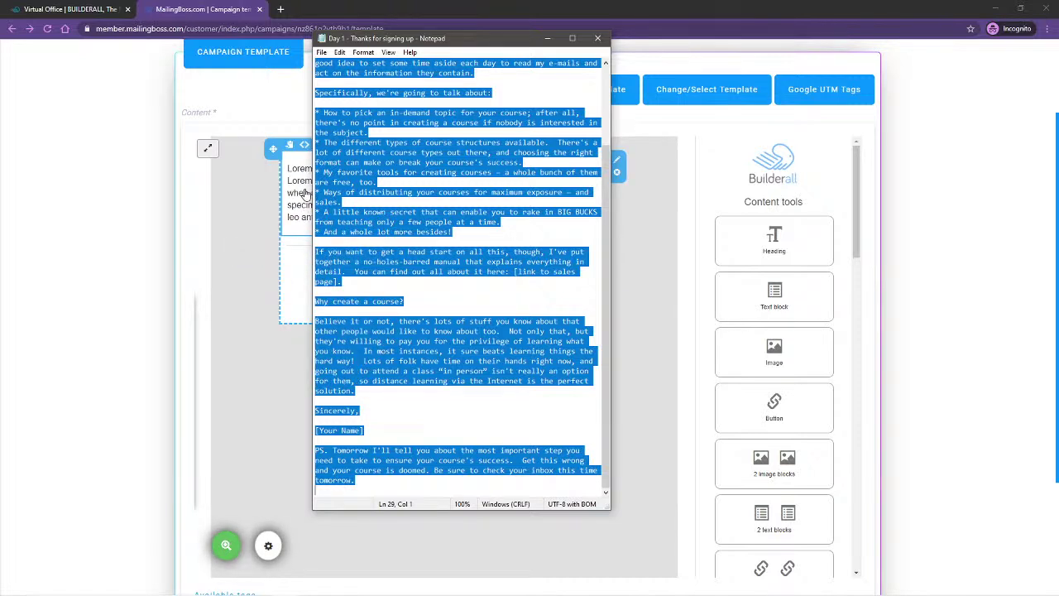
scroll(451, 215, "up", 4)
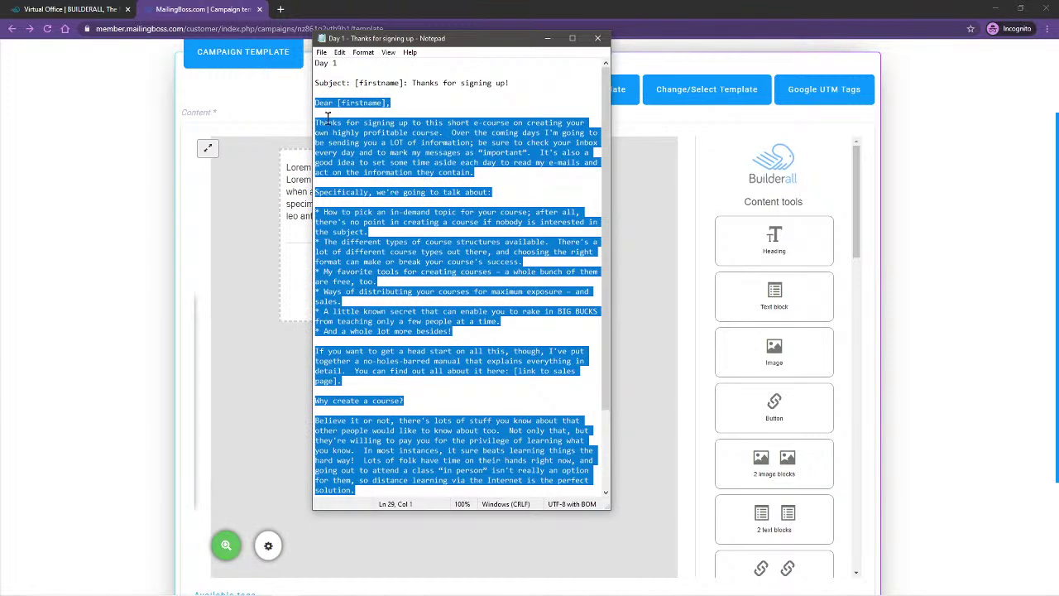
left_click(548, 39)
Replace the Lorem Ipsum placeholder in the email's text block with the copied Day 1 message, pasted as plain text.
double_click(331, 209)
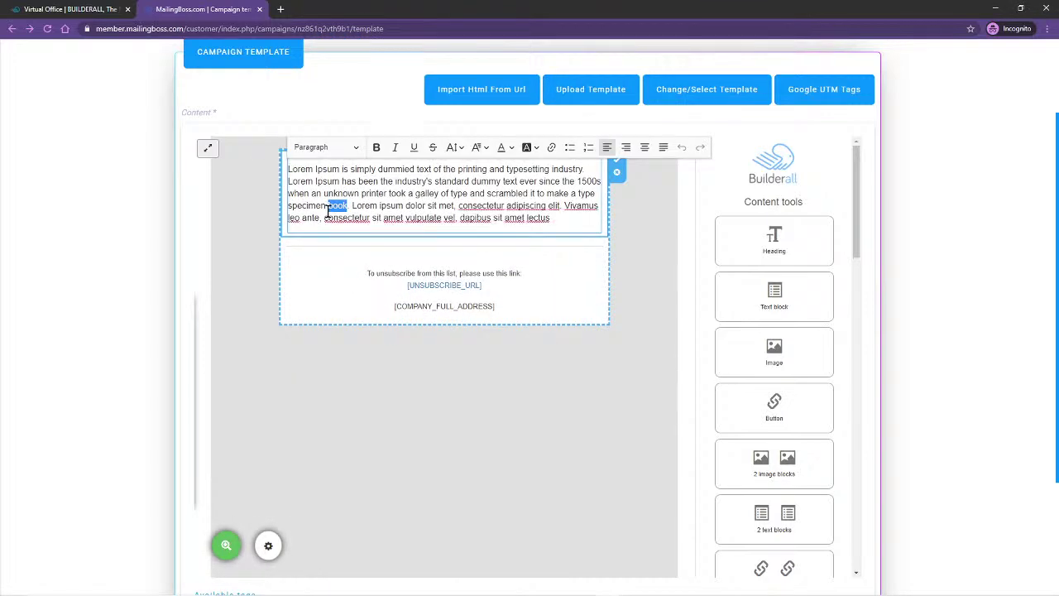
left_click(287, 170)
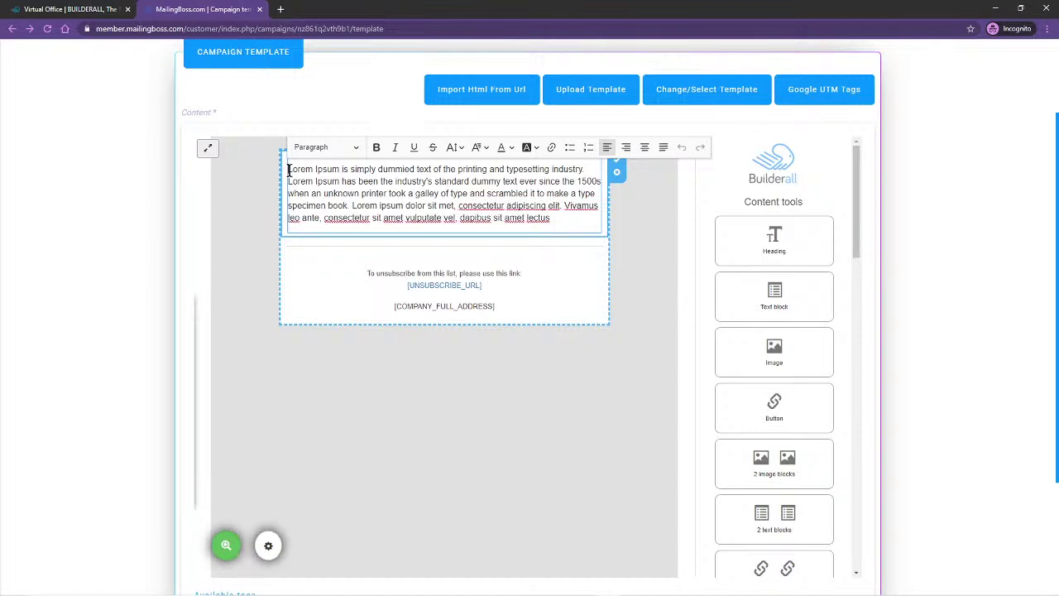
left_click_drag(287, 170, 593, 222)
right_click(434, 208)
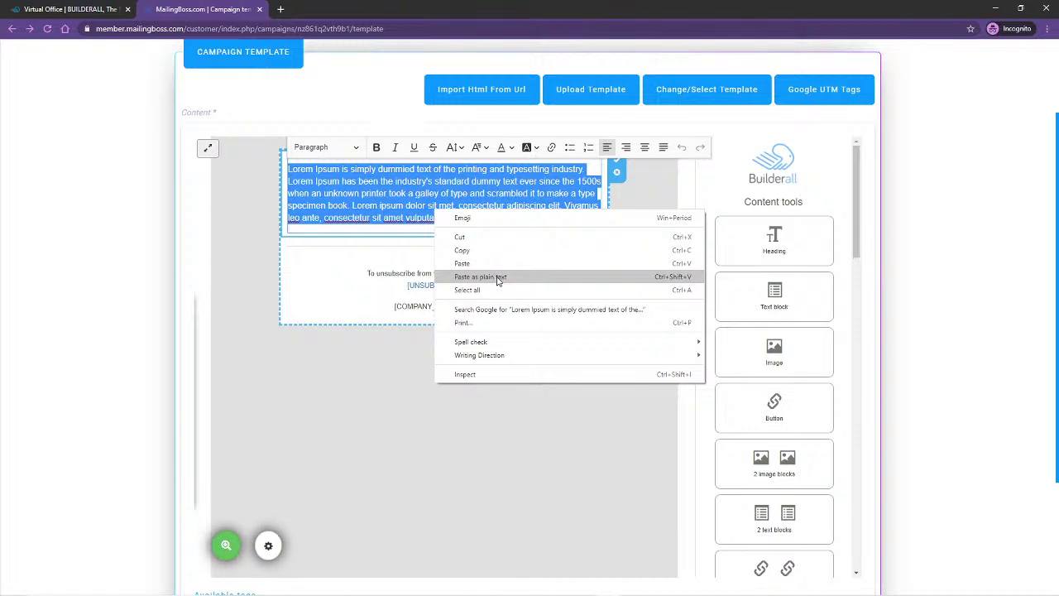
left_click(495, 278)
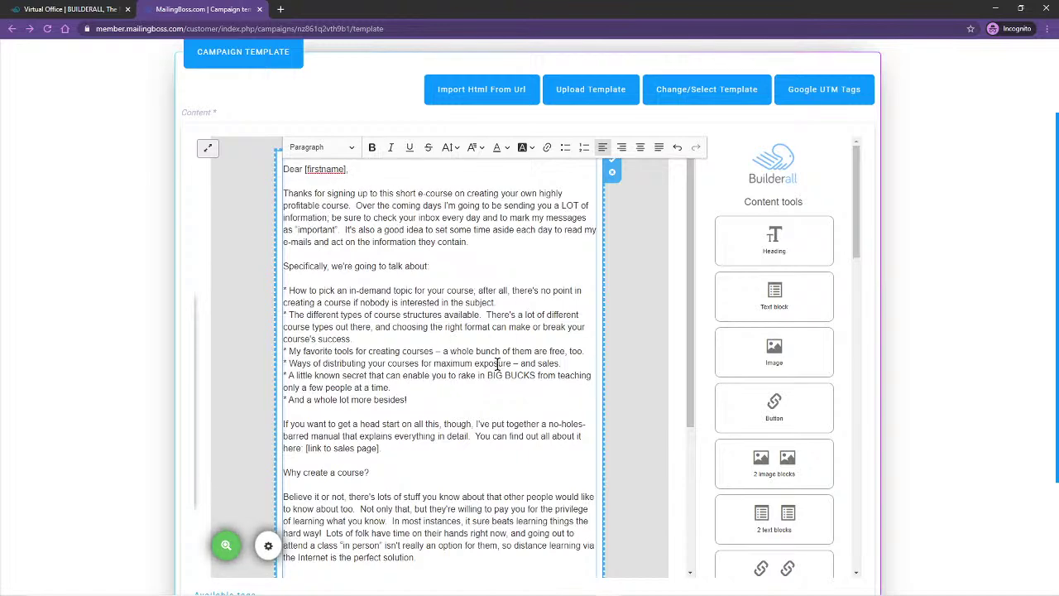
scroll(491, 374, "down", 3)
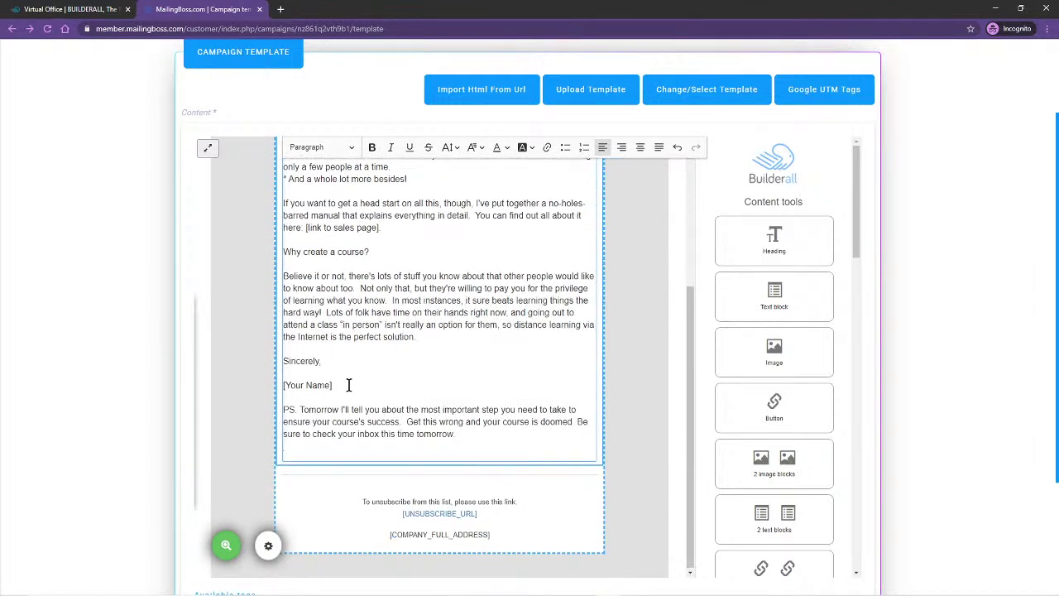
Delete the [firstname] placeholder after "Dear" in the email greeting, keeping the comma.
scroll(439, 355, "up", 4)
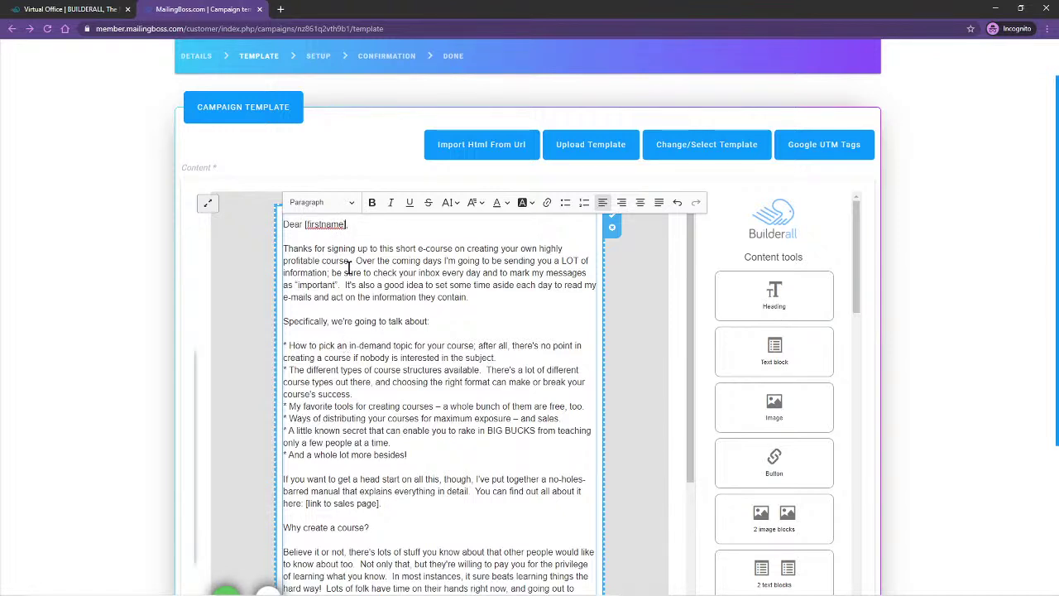
key("BackSpace")
key("BackSpace")
key("BackSpace")
key("BackSpace")
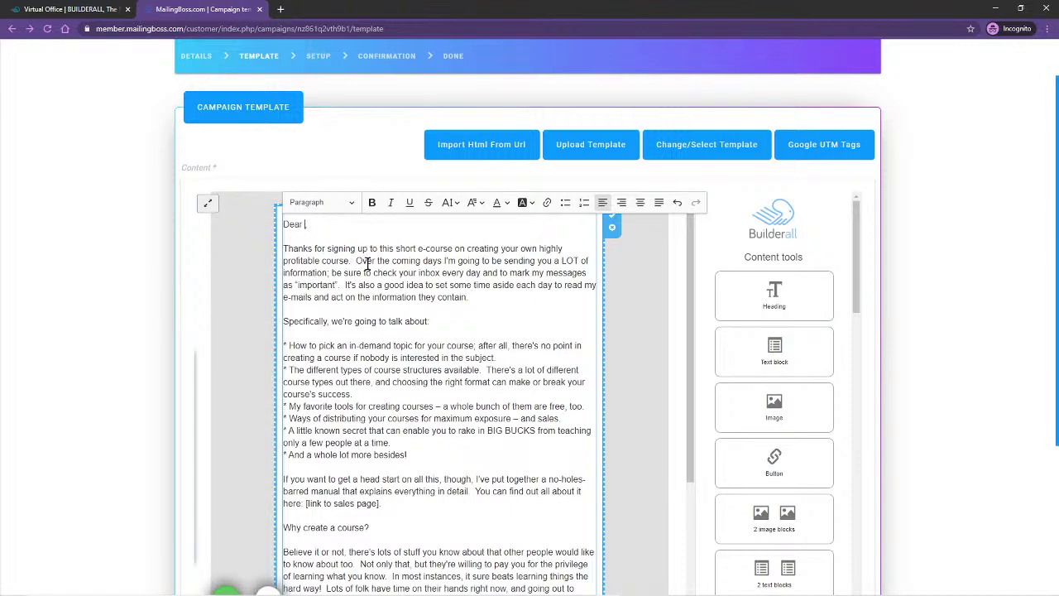
Insert the [FNAME] tag from the available tags after "Dear" in the greeting.
scroll(496, 414, "down", 6)
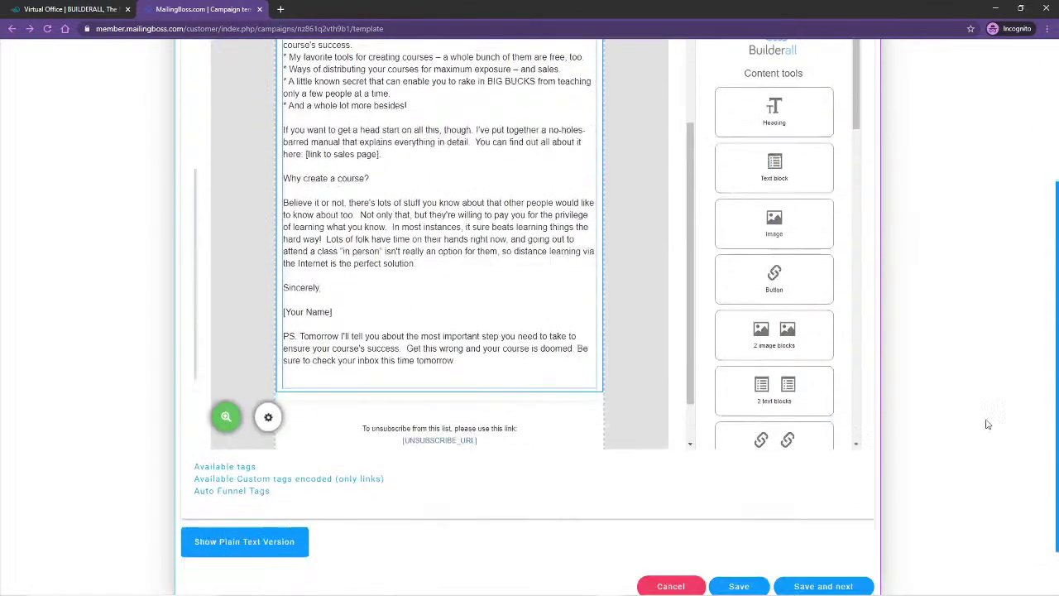
left_click(232, 426)
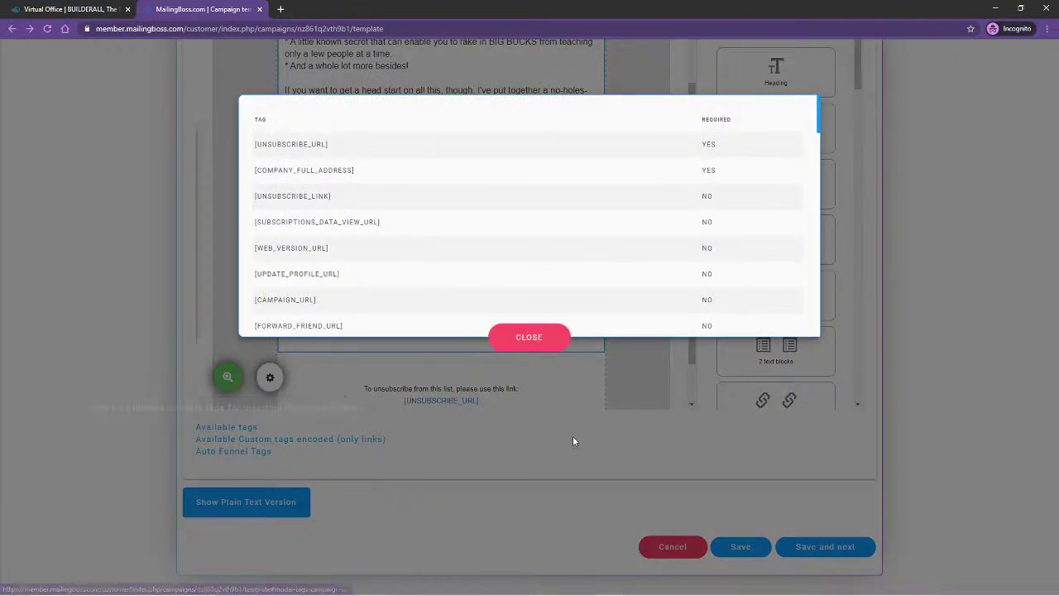
scroll(346, 248, "down", 2)
scroll(344, 248, "down", 3)
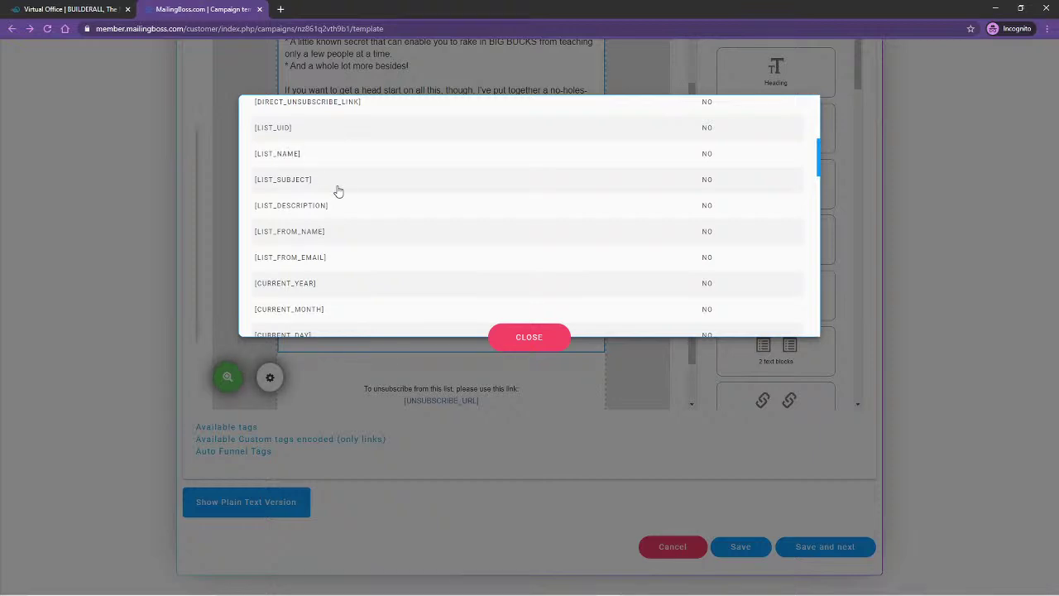
scroll(349, 219, "down", 5)
scroll(348, 228, "down", 10)
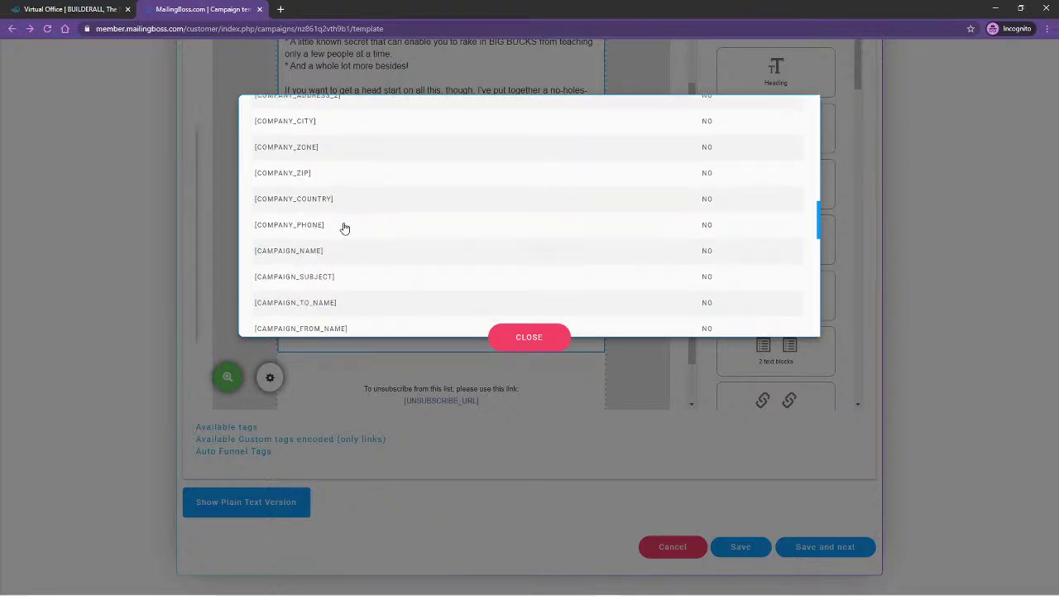
scroll(345, 225, "down", 3)
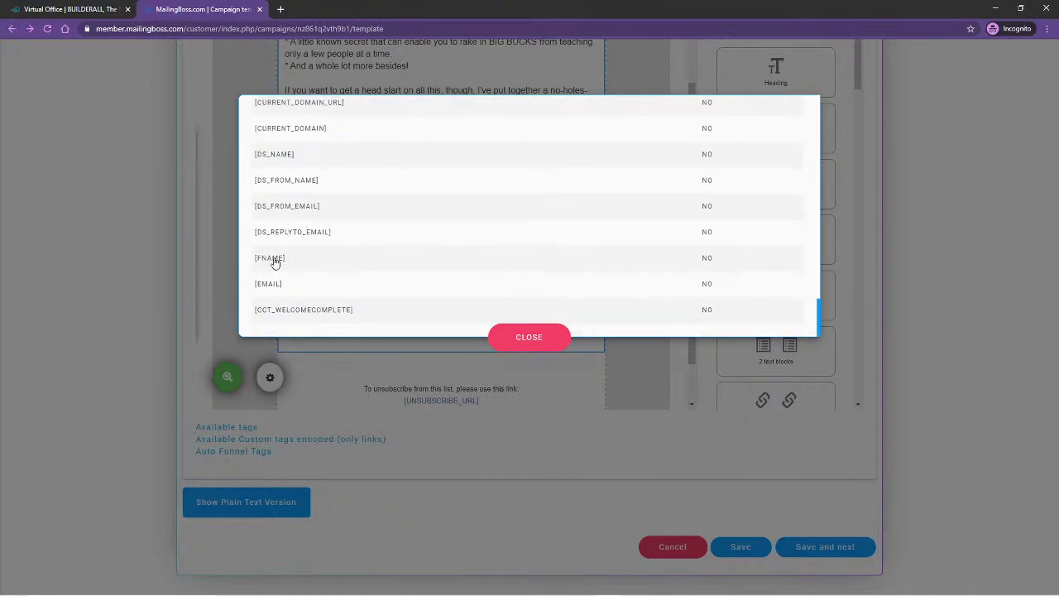
left_click(273, 259)
scroll(405, 192, "up", 10)
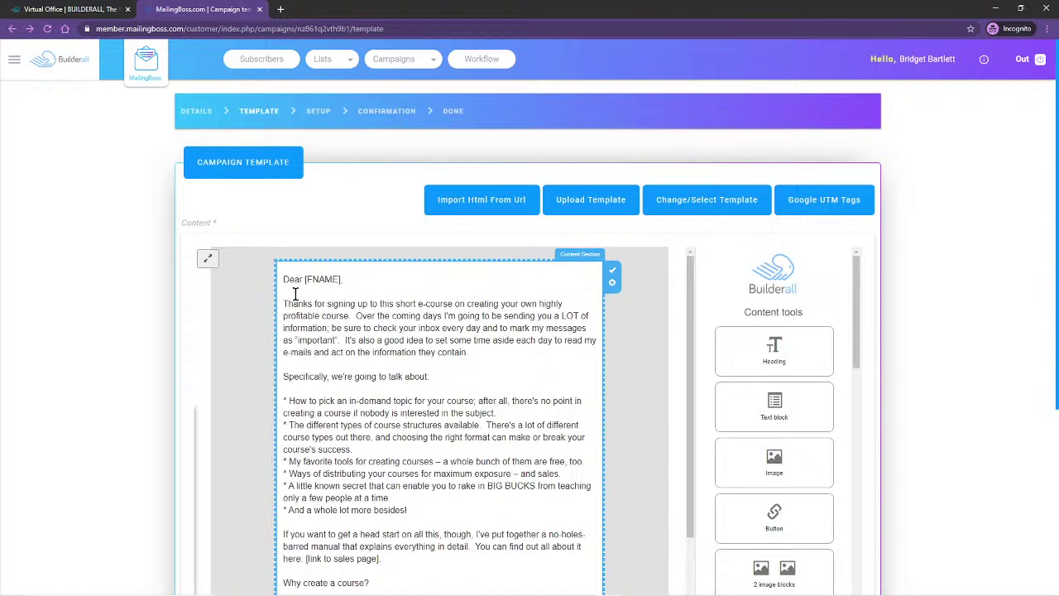
Replace the [Your Name] placeholder under "Sincerely," with the [COMPANY_NAME] tag from the available tags.
scroll(361, 486, "down", 1)
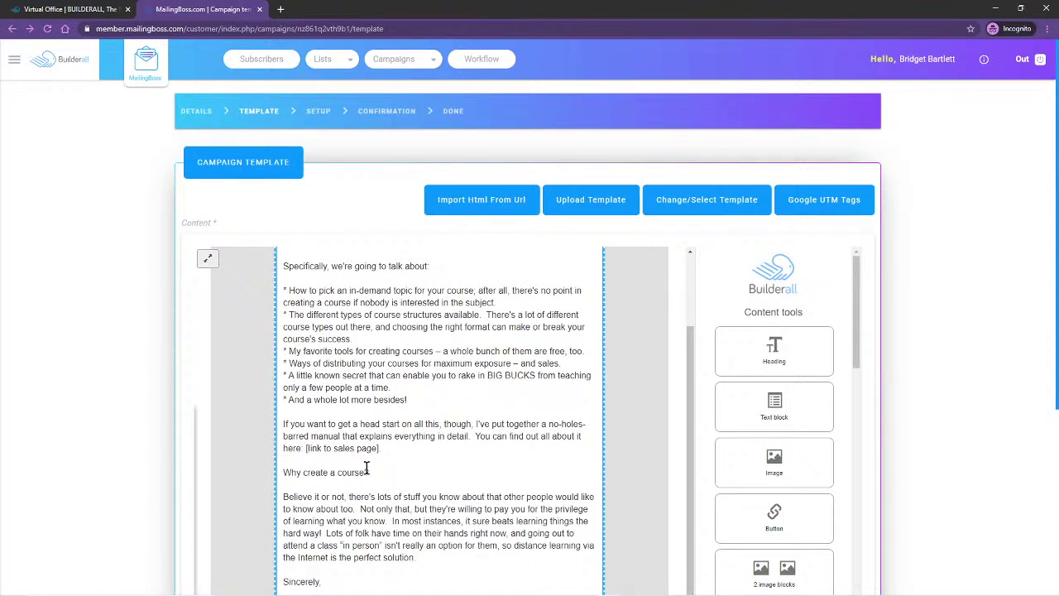
scroll(385, 471, "down", 1)
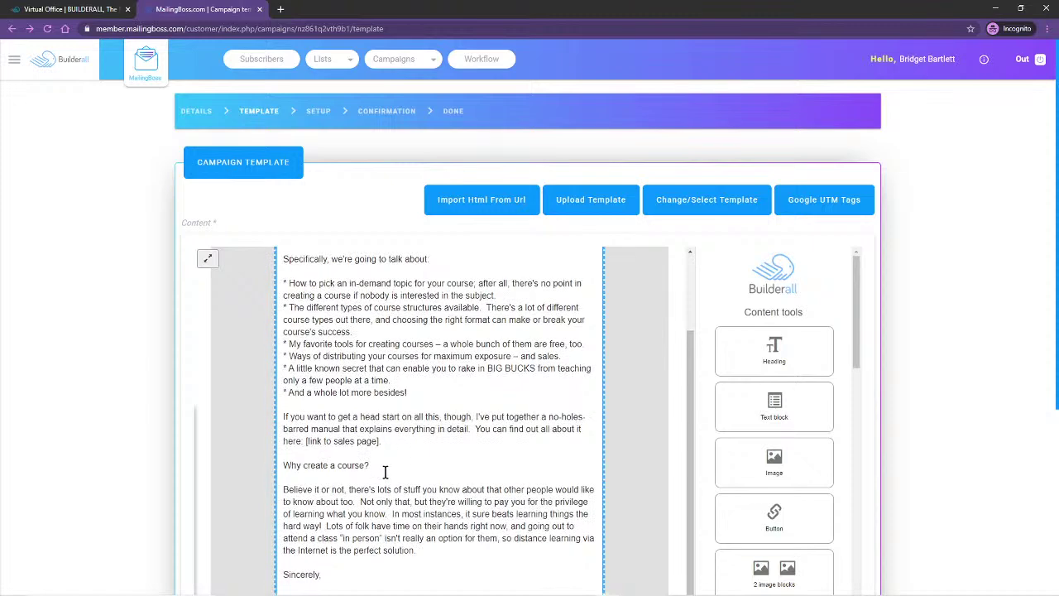
scroll(639, 416, "down", 1)
scroll(639, 416, "down", 1)
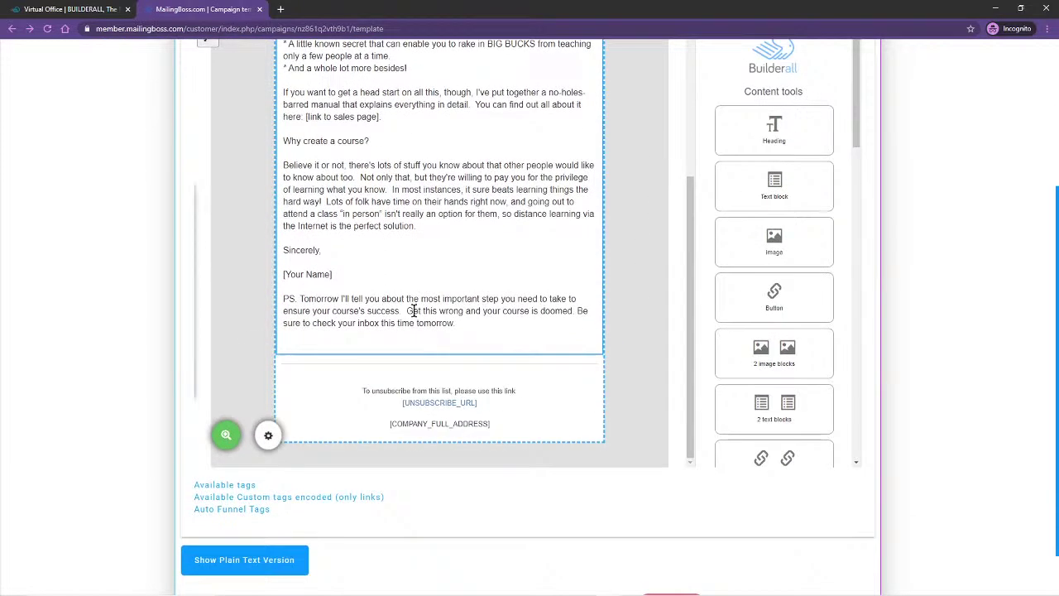
left_click_drag(334, 275, 283, 274)
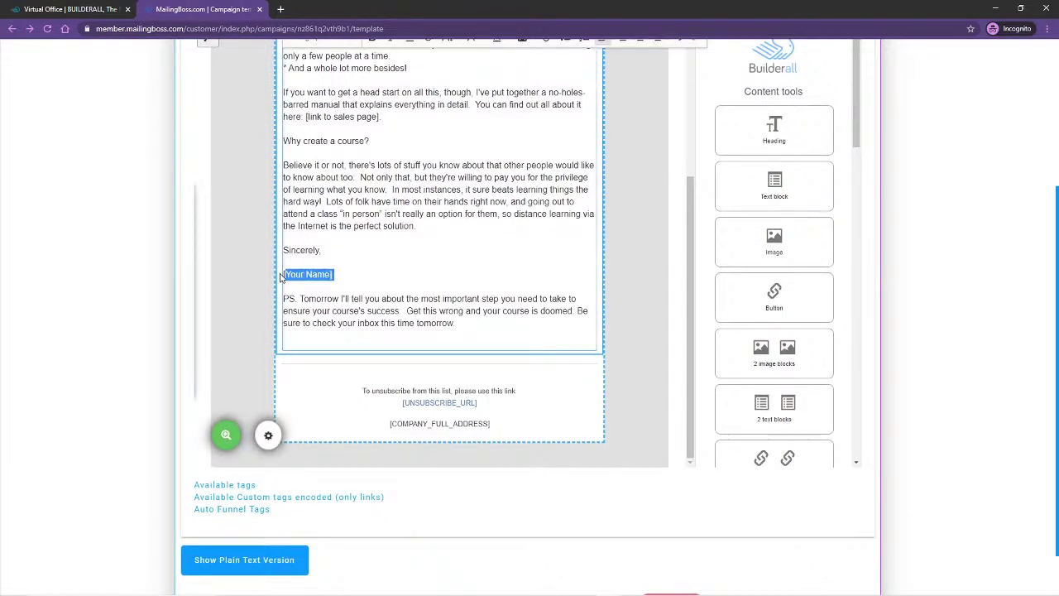
left_click(224, 485)
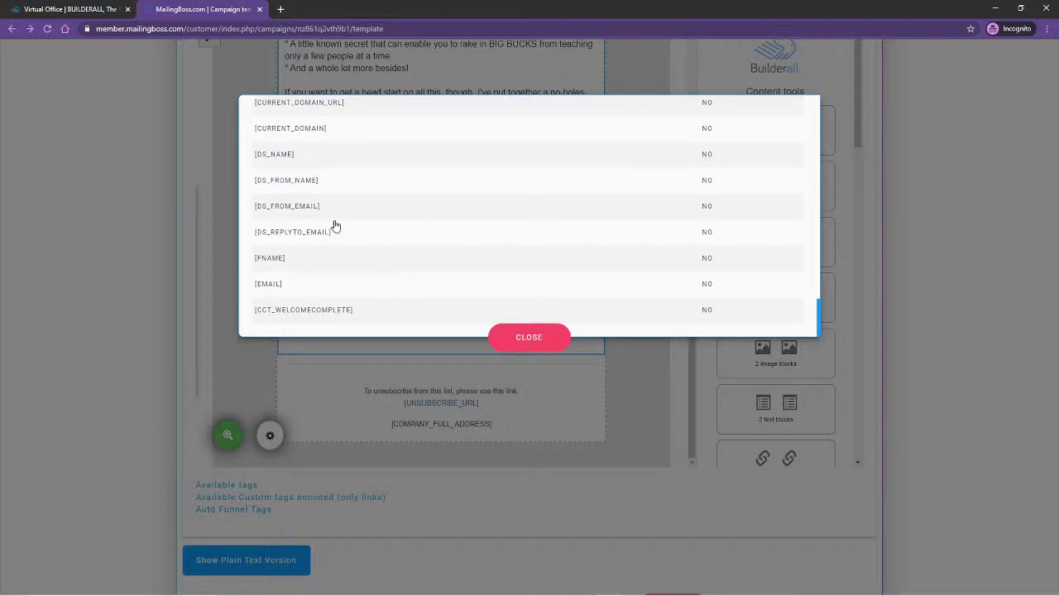
scroll(344, 241, "up", 3)
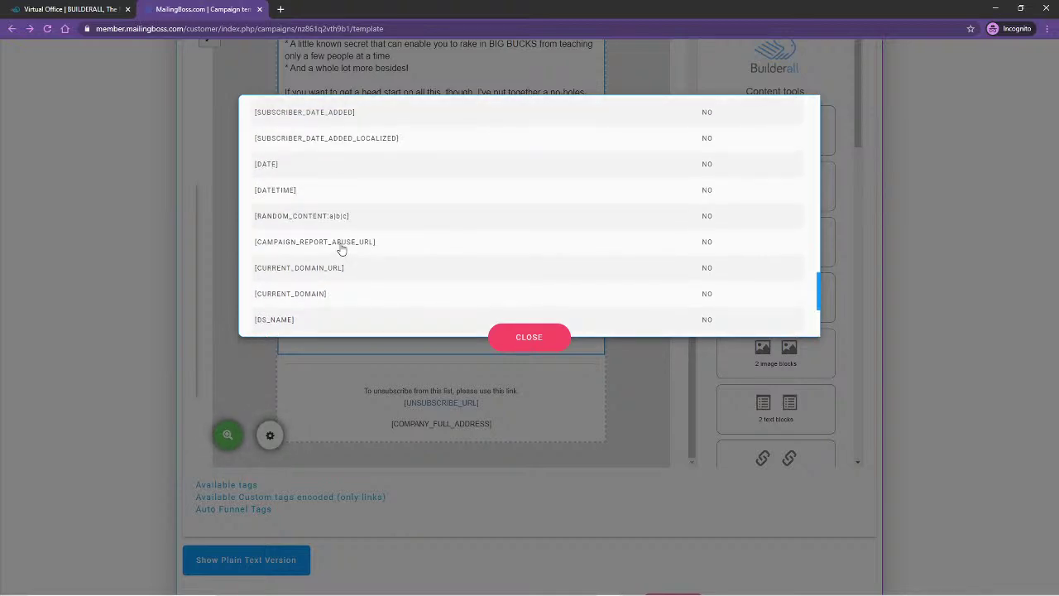
scroll(332, 208, "up", 3)
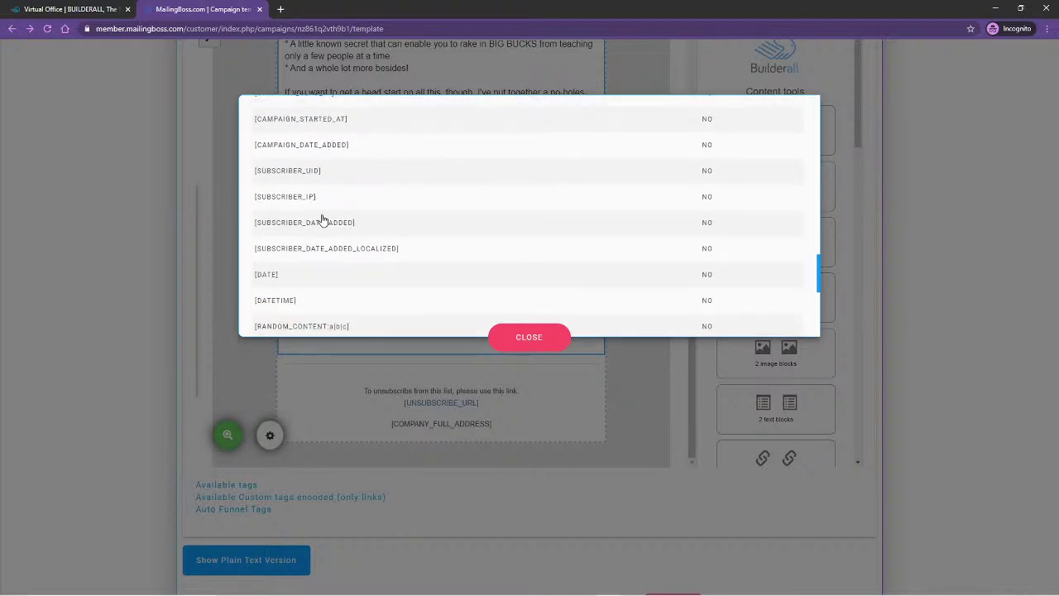
scroll(341, 240, "down", 6)
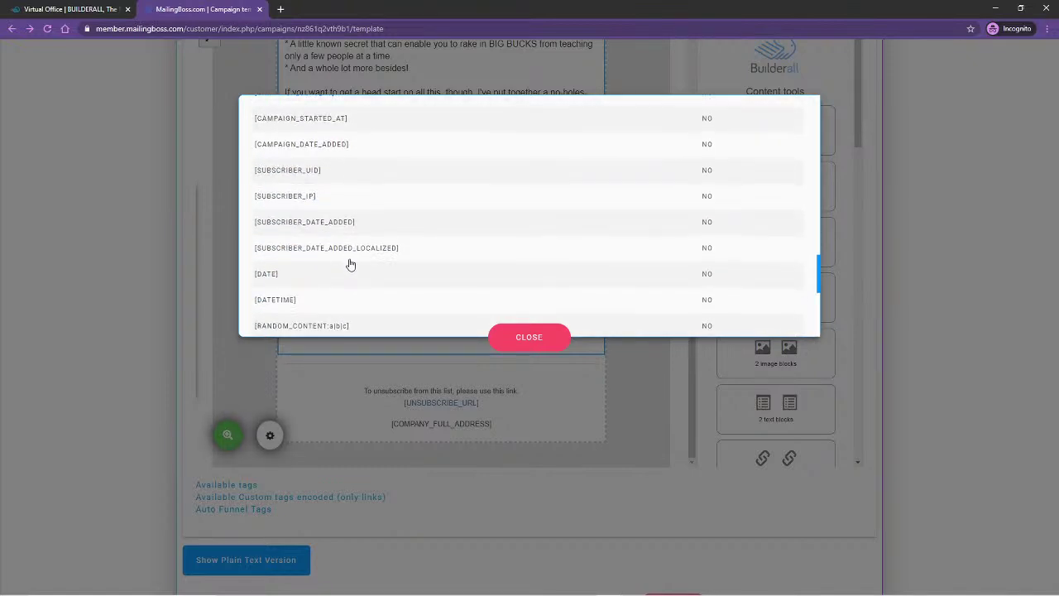
scroll(358, 281, "up", 3)
scroll(354, 269, "up", 5)
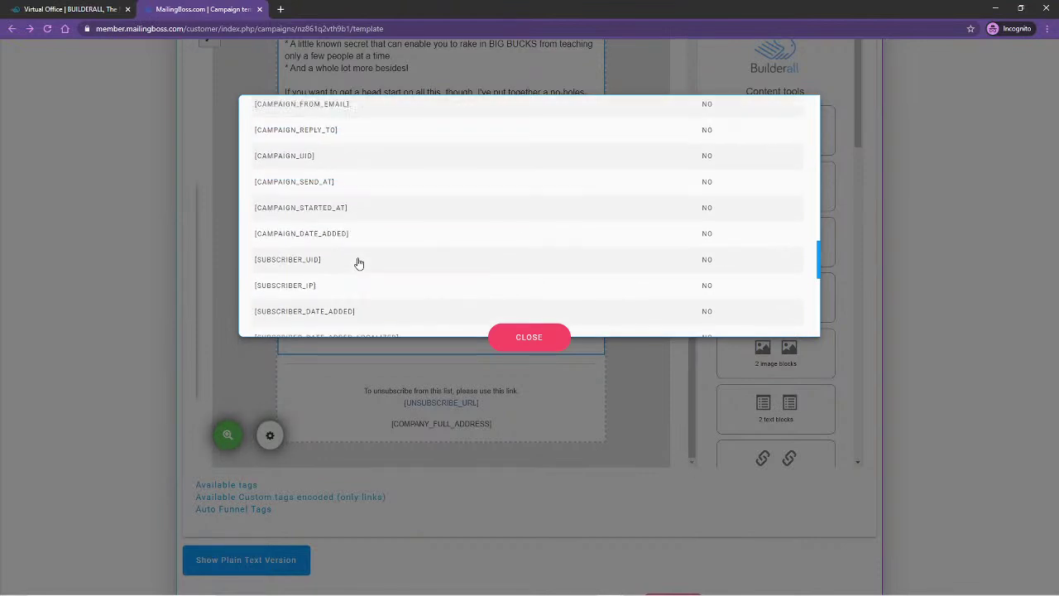
scroll(331, 228, "up", 3)
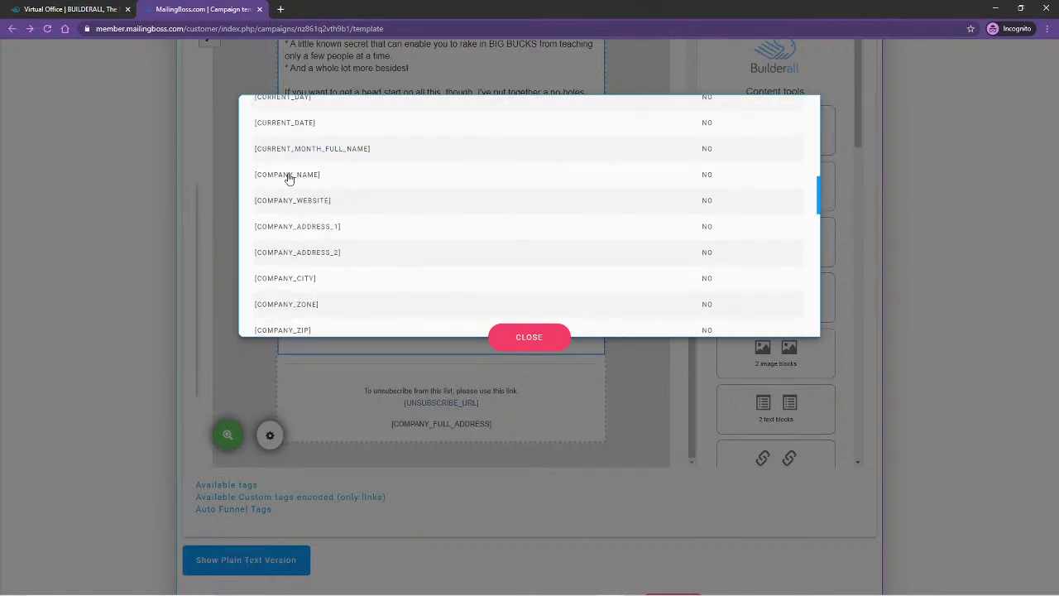
left_click(290, 178)
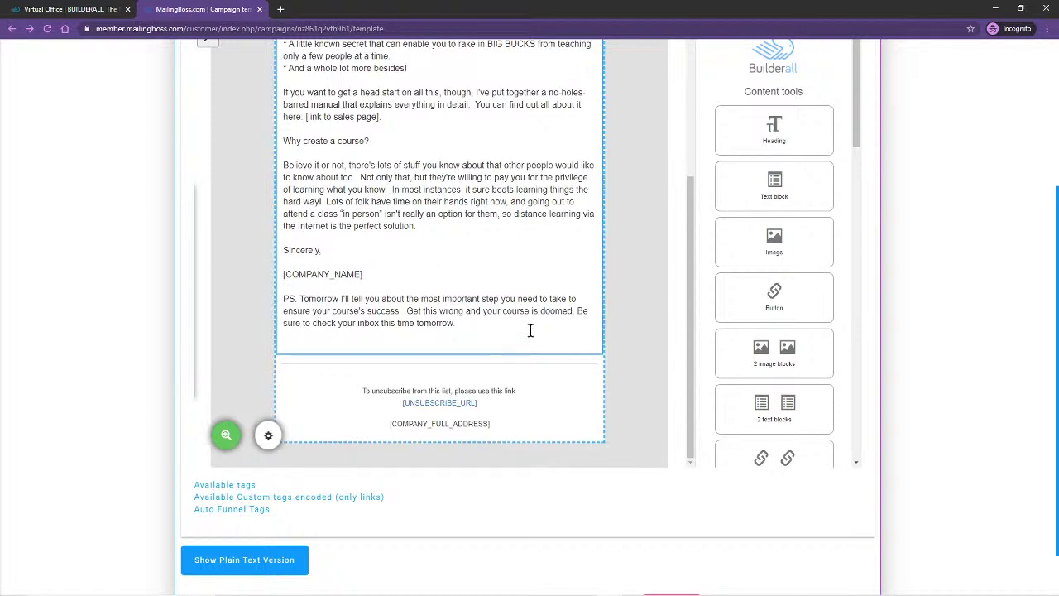
Review the finished Day 1 email, save the template and continue to the campaign setup.
scroll(654, 358, "up", 3)
scroll(644, 344, "up", 3)
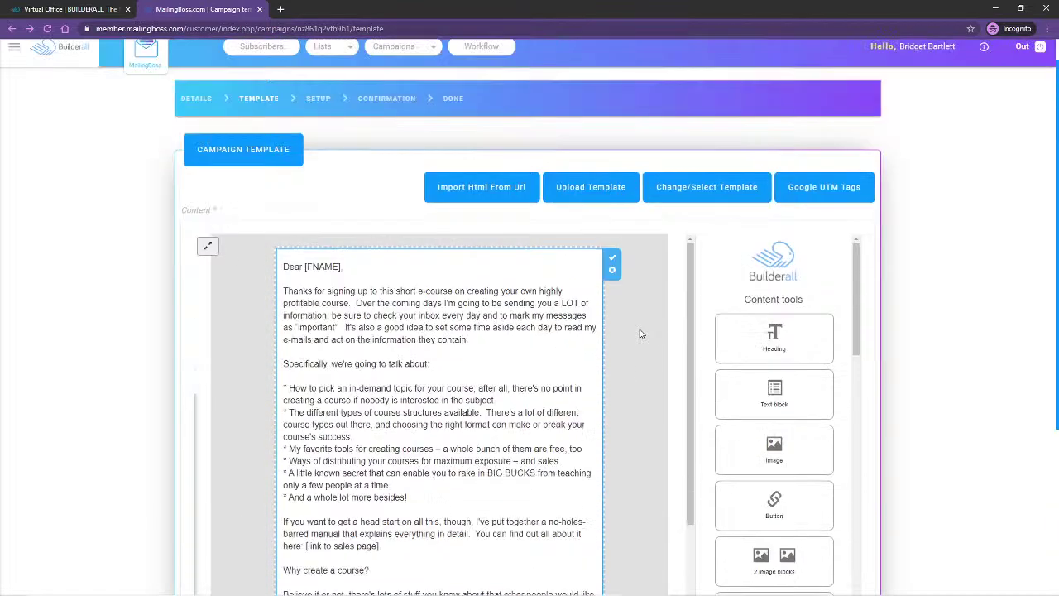
scroll(643, 379, "down", 5)
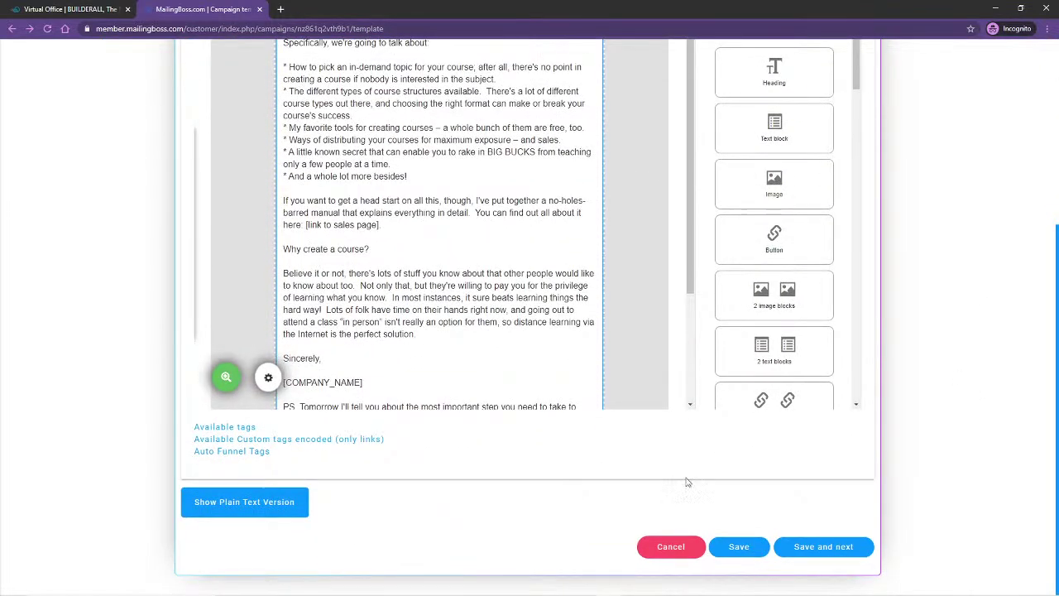
left_click(825, 547)
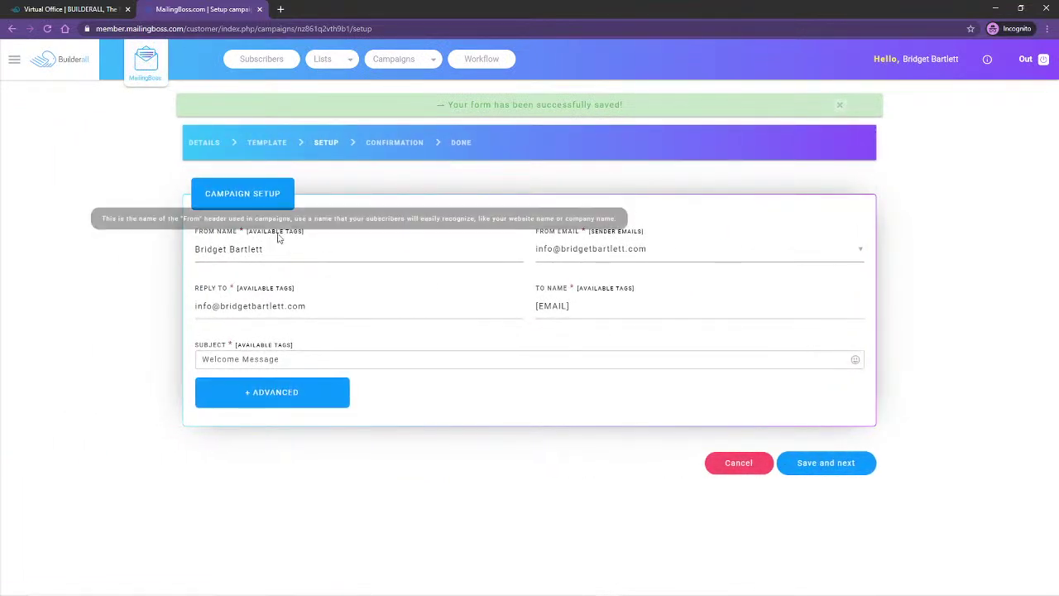
Look through the sender emails for the From Email field and reselect the original info address.
left_click(603, 254)
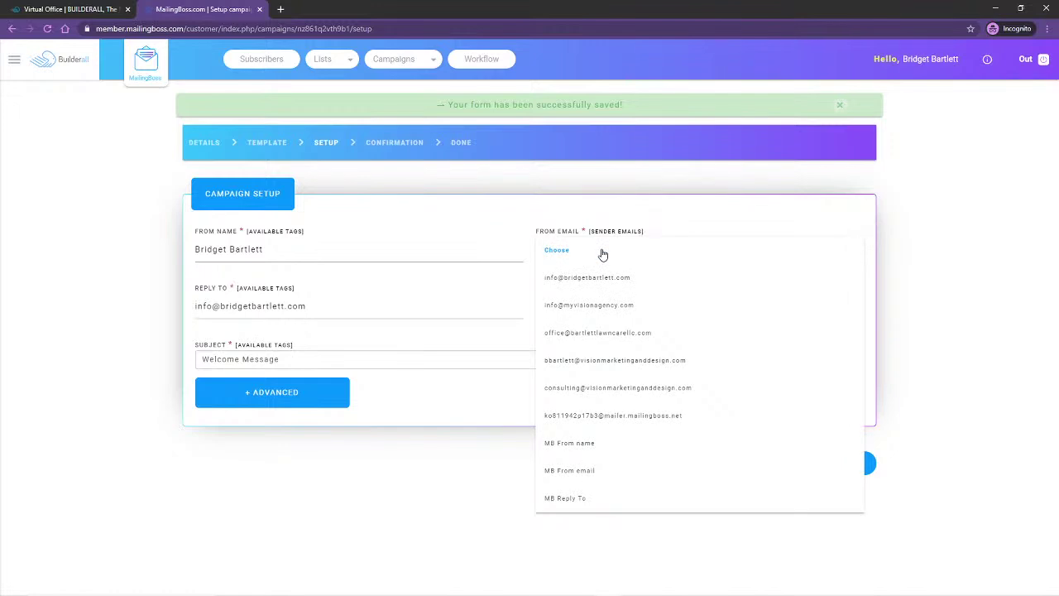
left_click(602, 254)
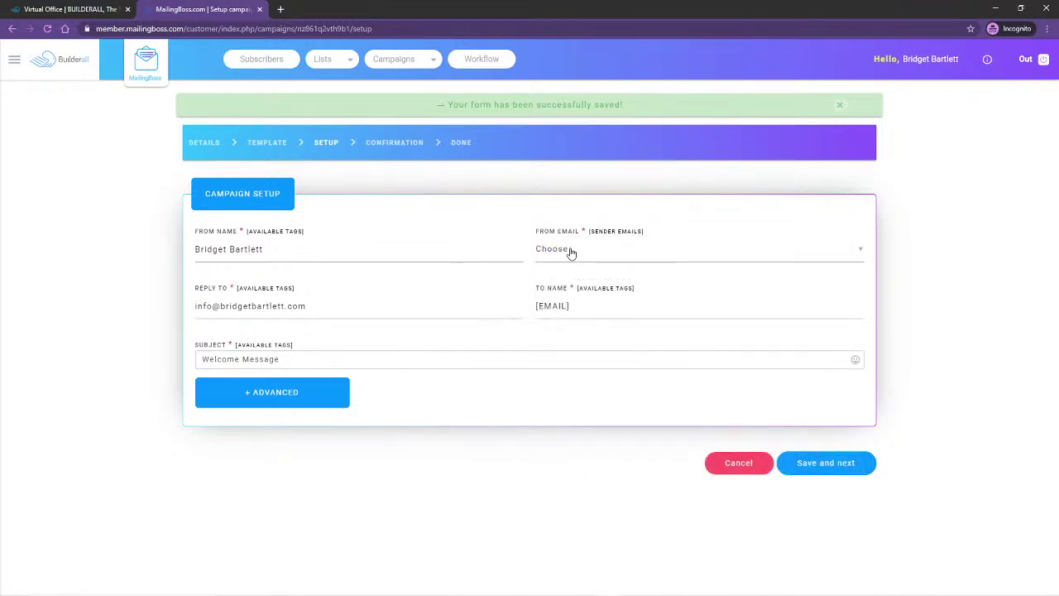
left_click(573, 253)
left_click(584, 278)
Copy "[firstname]: Thanks for signing up!" from the Day 1 Notepad file and paste it over the campaign's Welcome Message subject.
mouse_move(307, 548)
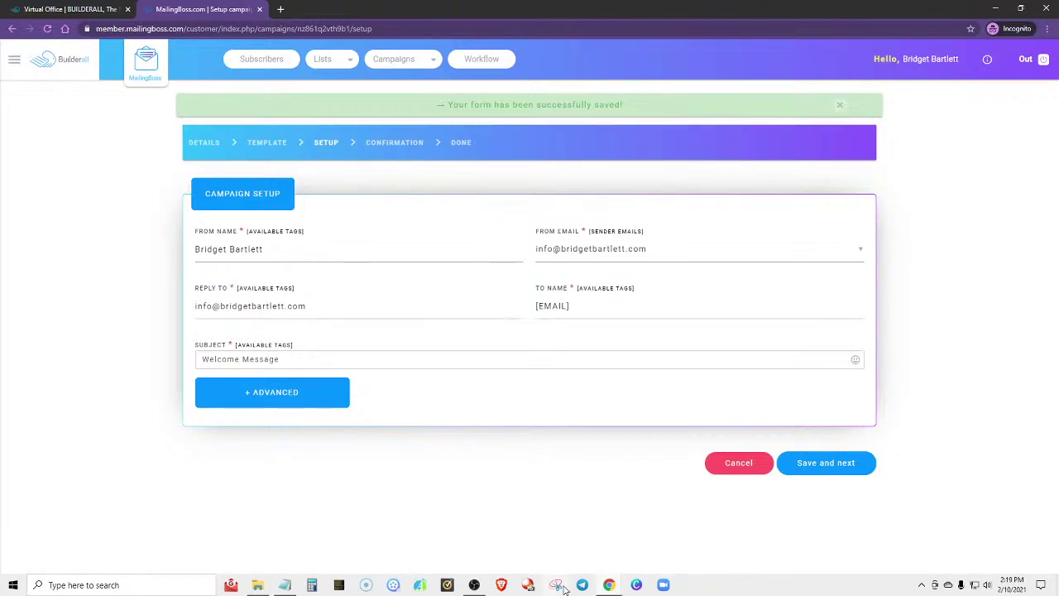
mouse_move(610, 579)
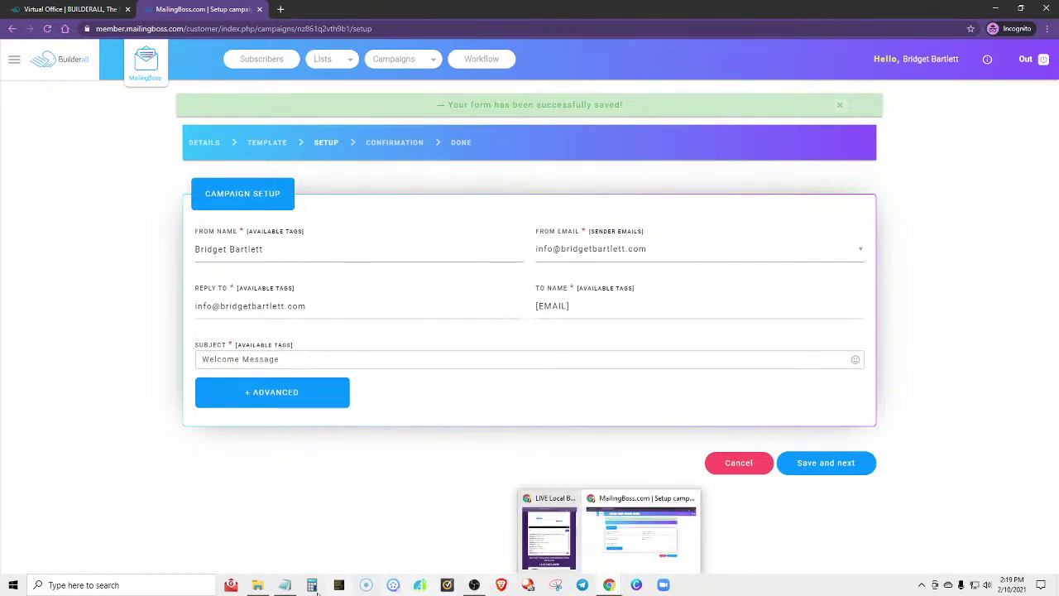
left_click(285, 584)
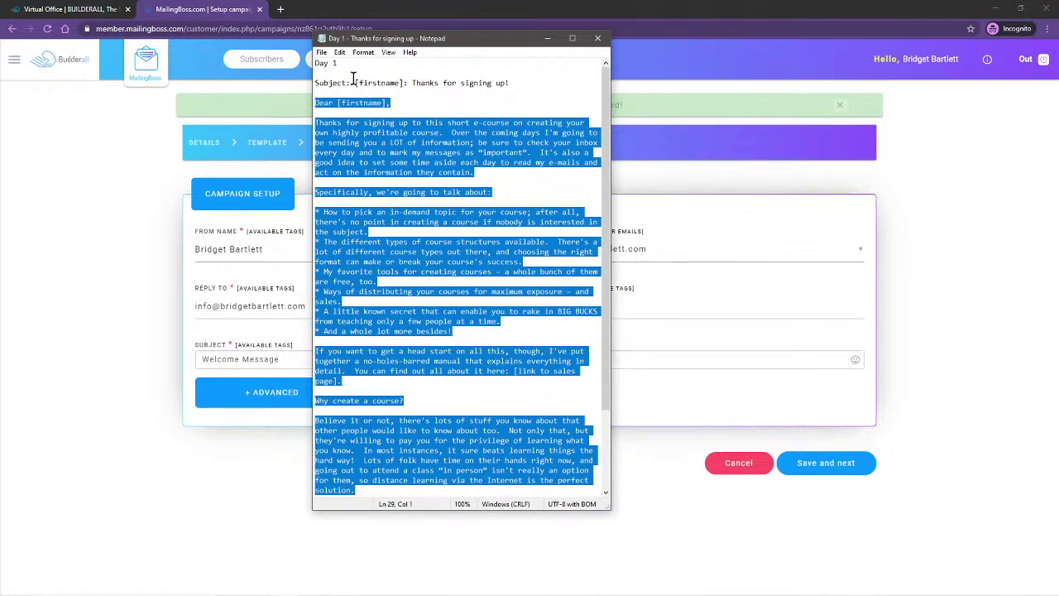
left_click_drag(354, 83, 514, 83)
right_click(481, 83)
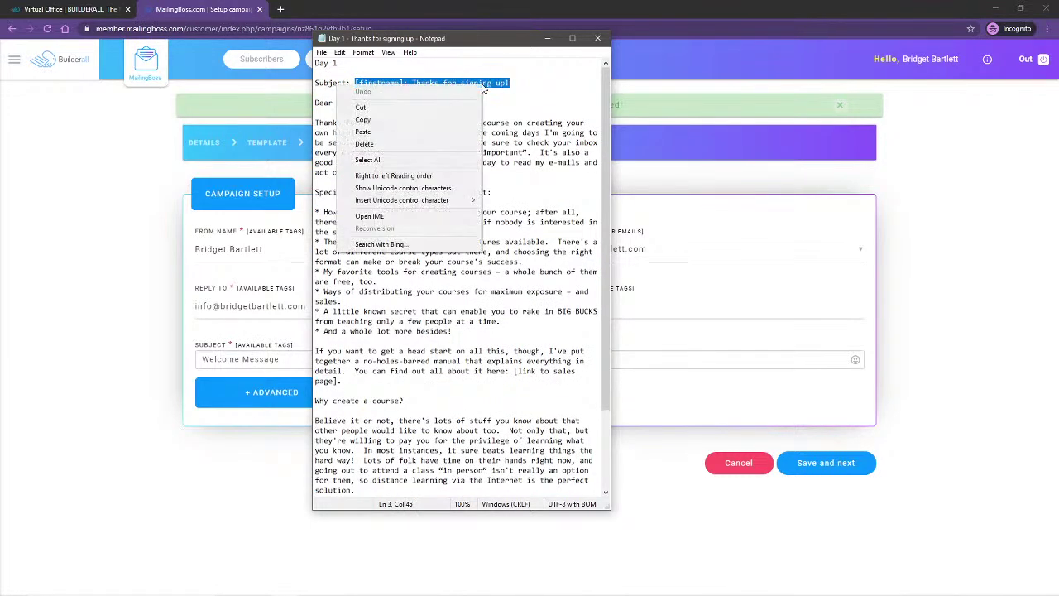
left_click(426, 119)
left_click(598, 39)
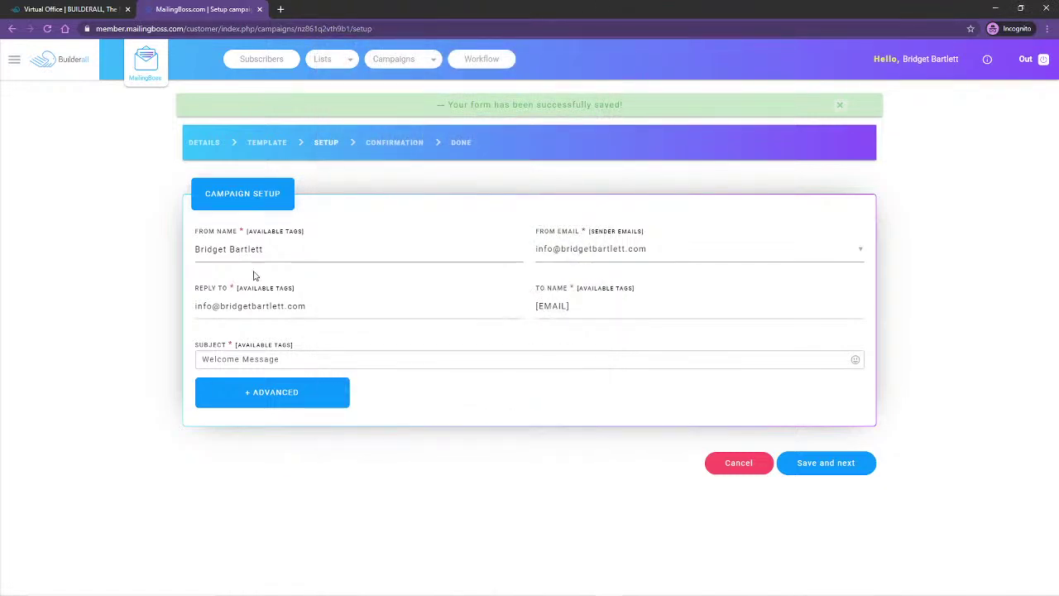
left_click_drag(292, 359, 194, 366)
key("ctrl+v")
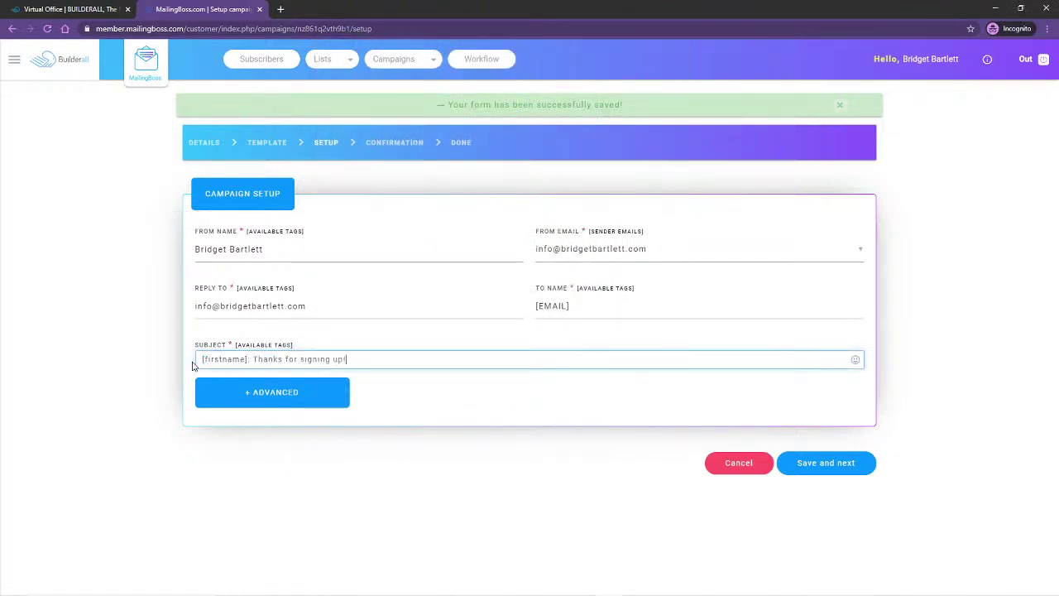
Replace [firstname] in the subject with the [FNAME] tag, keeping ": Thanks for signing up!", and save the campaign setup.
double_click(246, 359)
key("BackSpace")
left_click(262, 346)
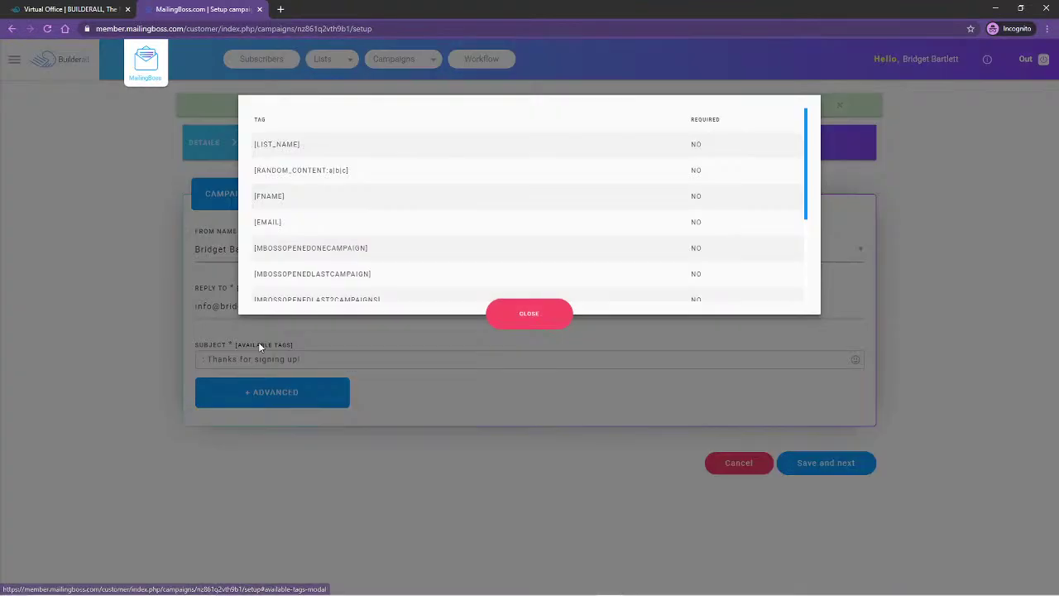
left_click(262, 197)
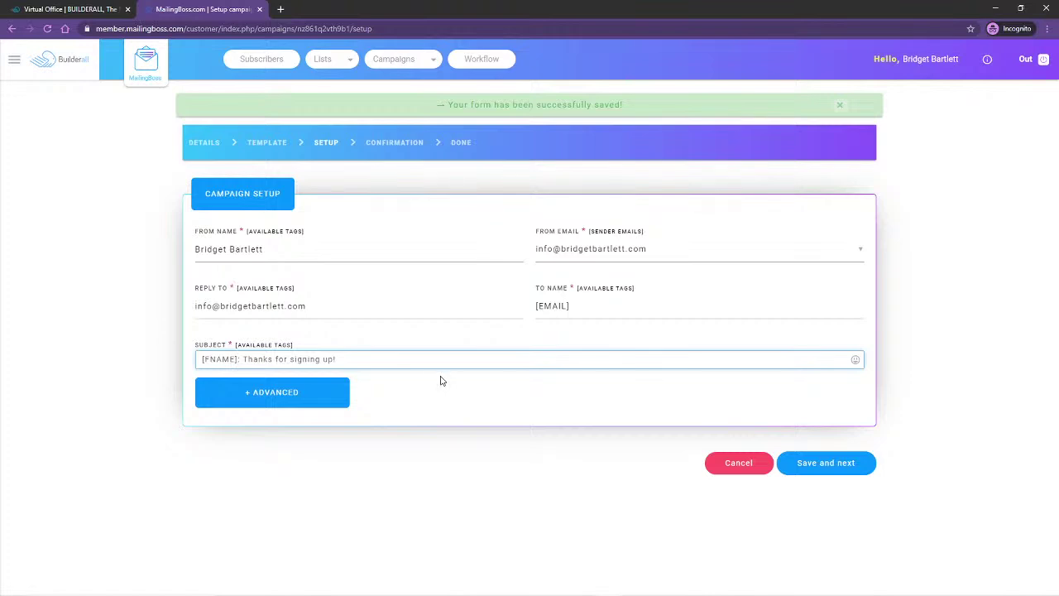
type(":")
left_click(827, 466)
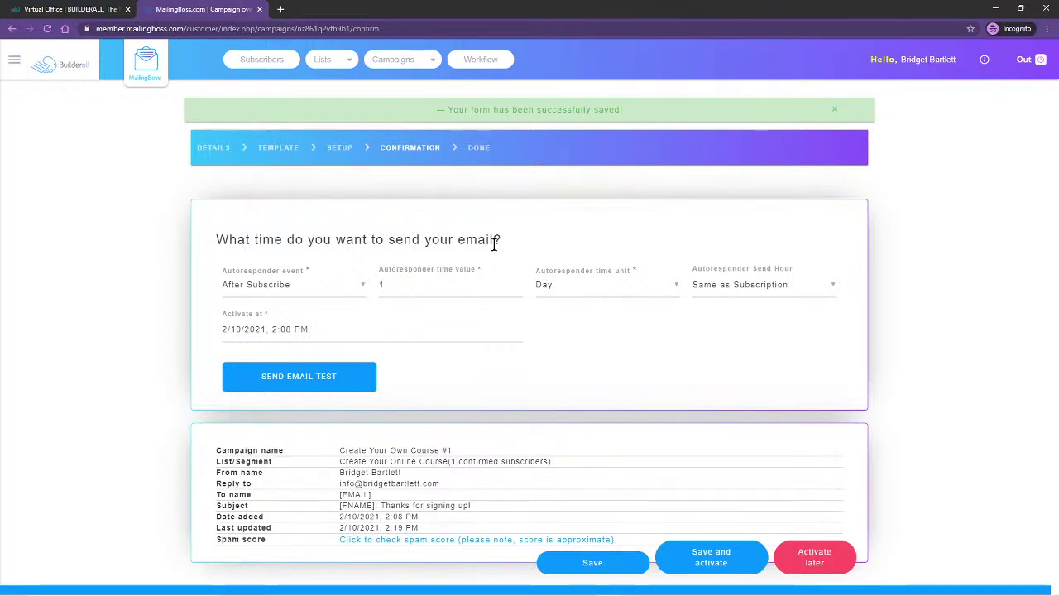
Examine the autoresponder's timing fields, its send hour choices and the test email dialog, leaving the settings as they are.
mouse_move(471, 289)
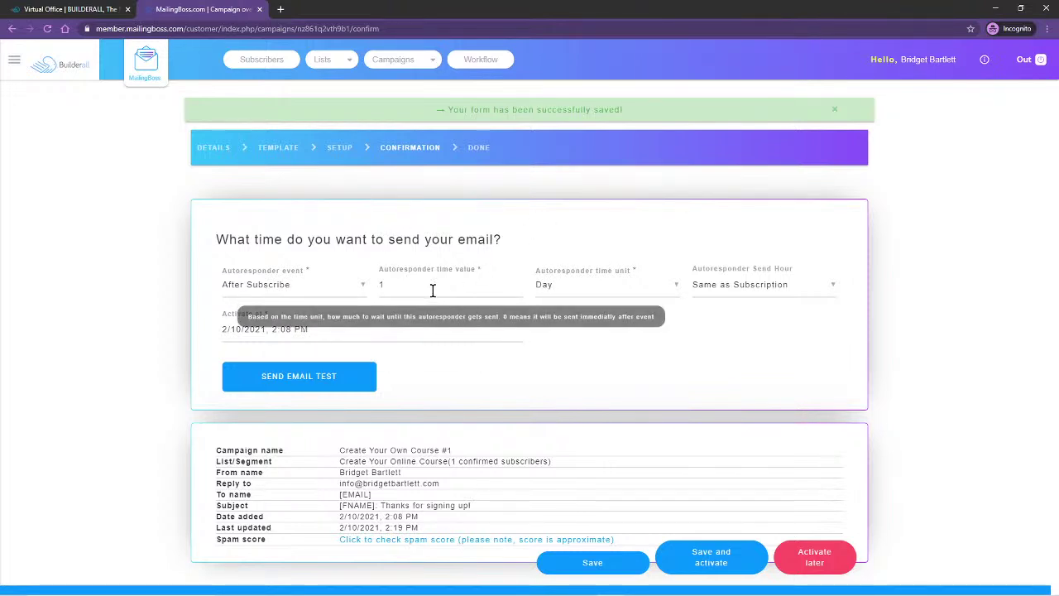
mouse_move(312, 326)
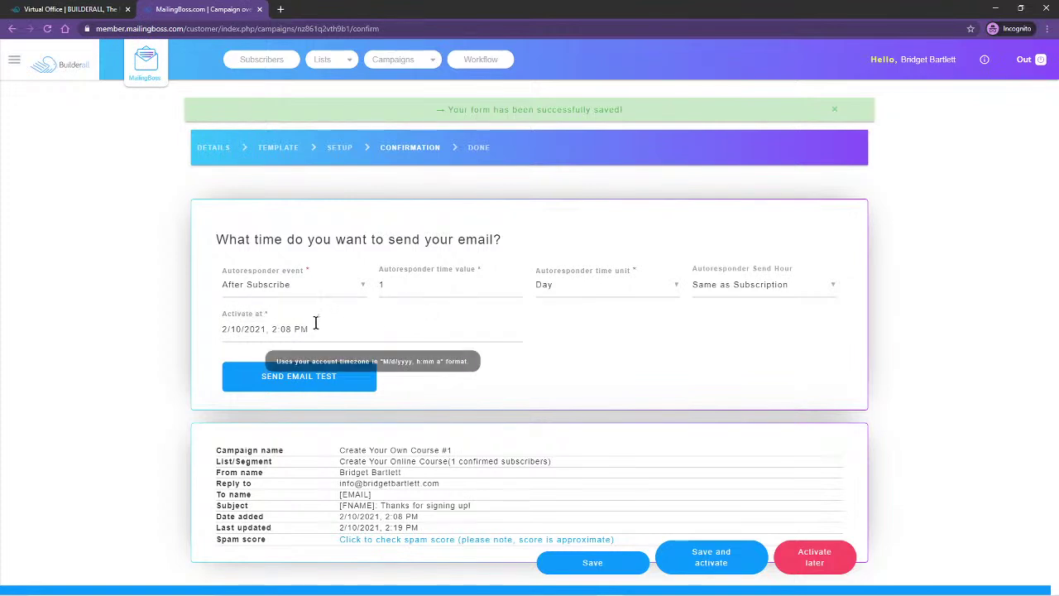
left_click(761, 284)
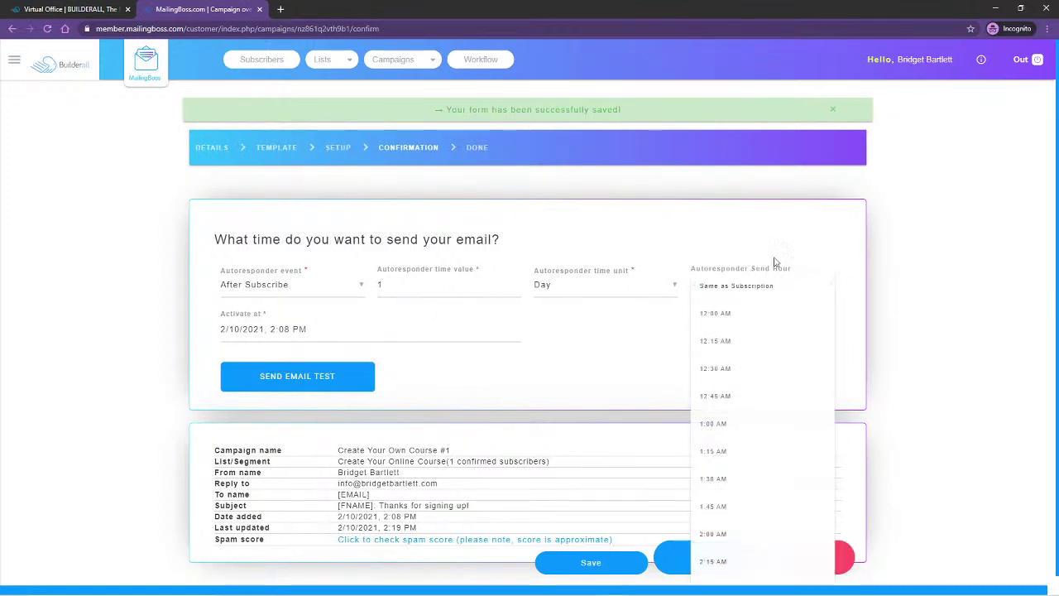
left_click(847, 313)
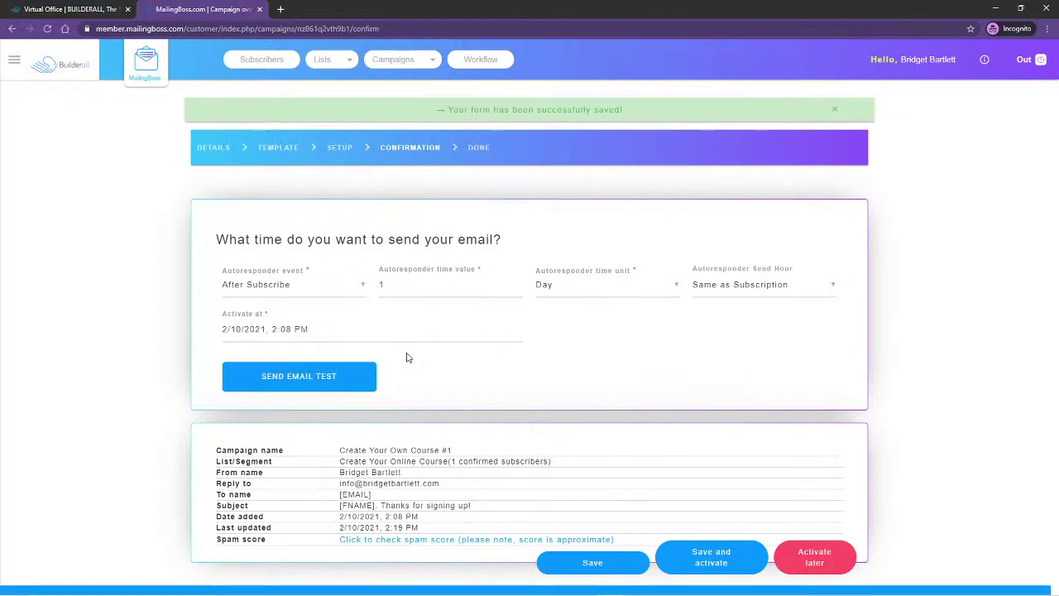
left_click(293, 381)
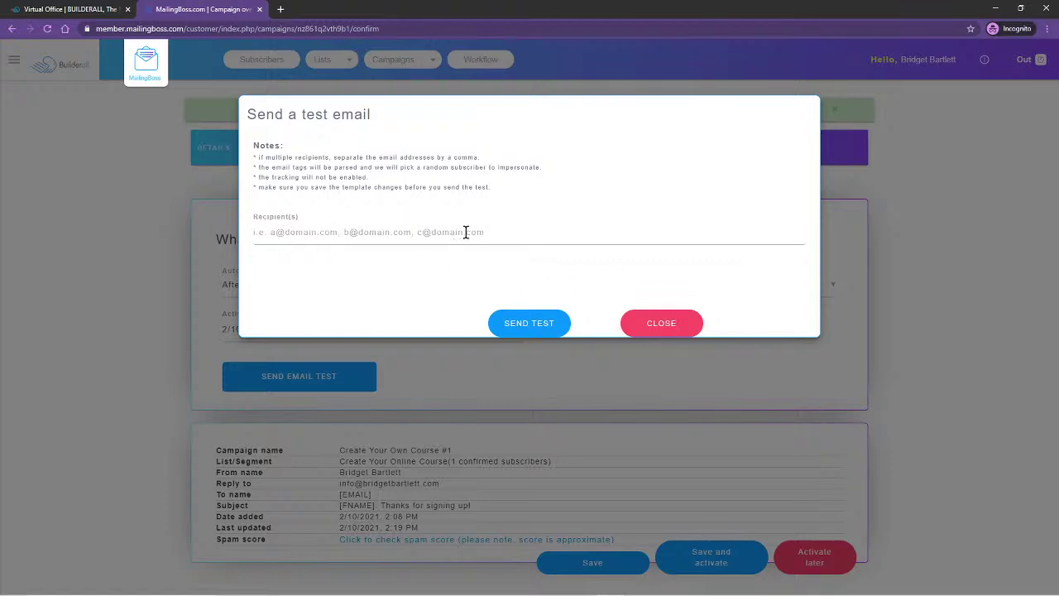
left_click(662, 323)
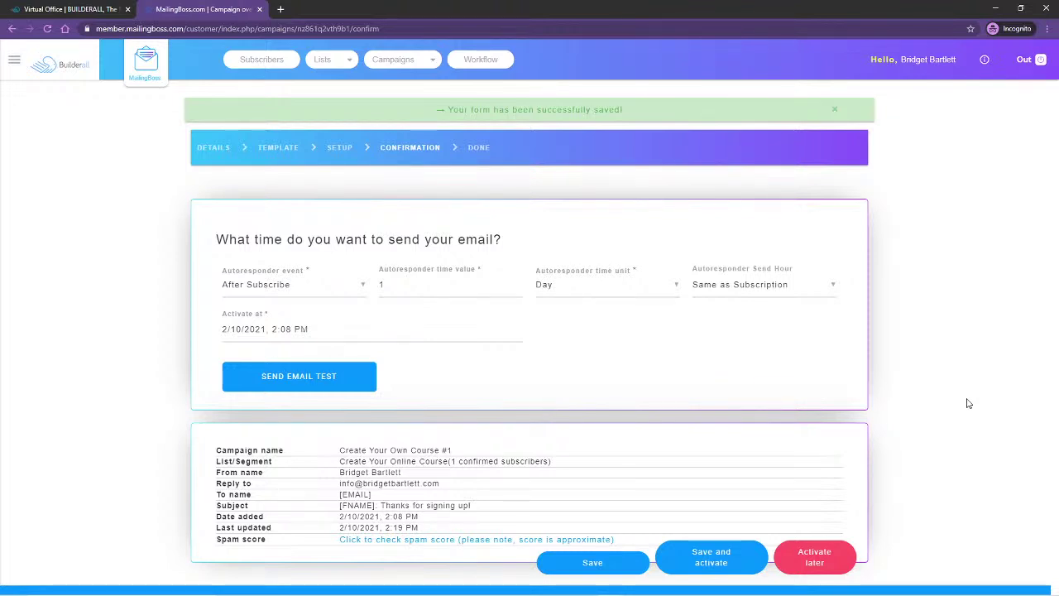
Check the spam score of Create Your Own Course #1, then save the campaign with the Activate later option.
left_click(412, 540)
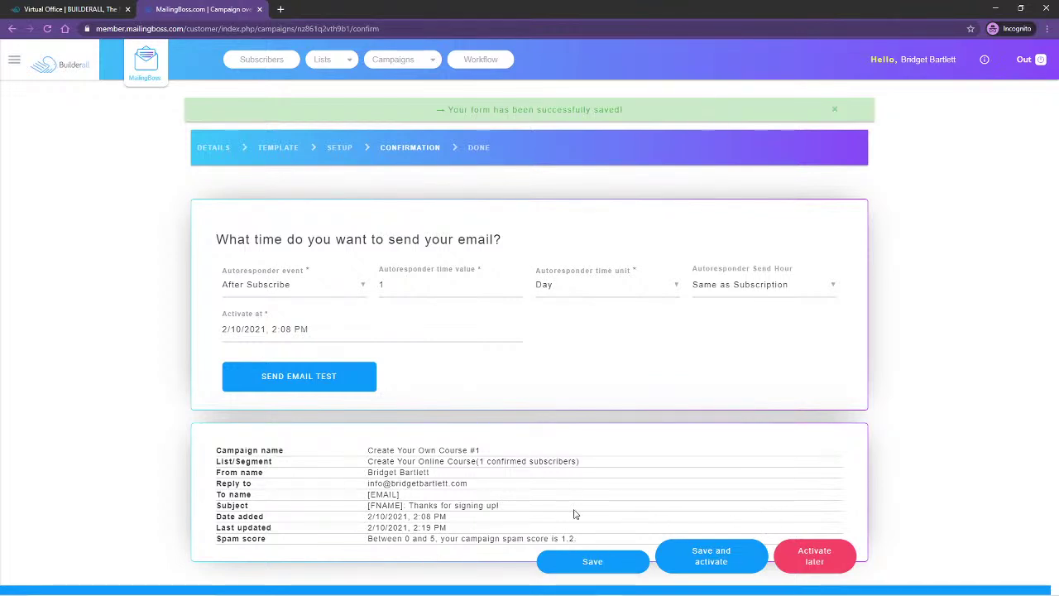
left_click(593, 561)
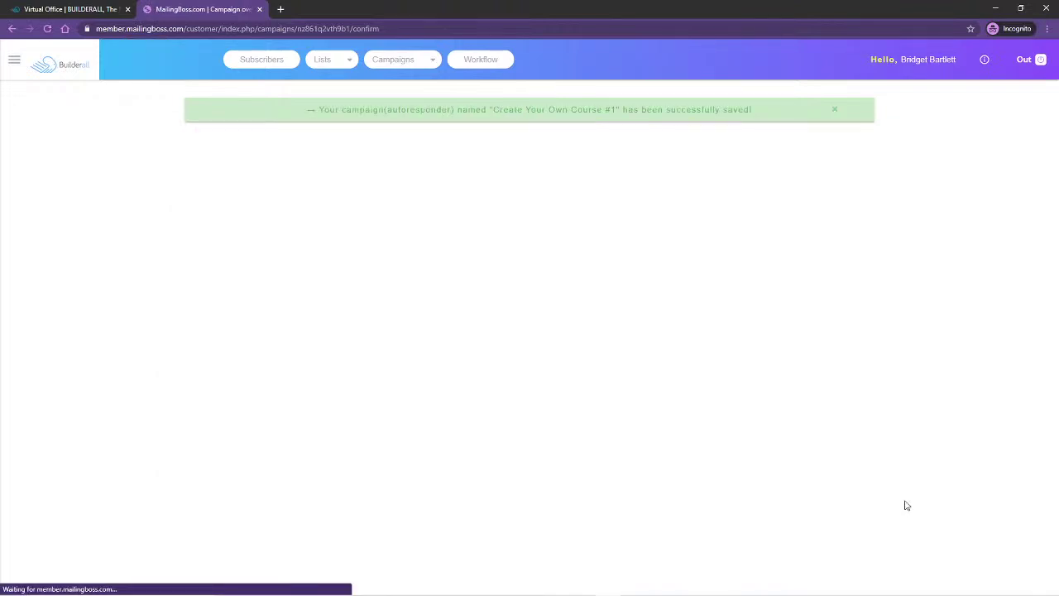
left_click(814, 558)
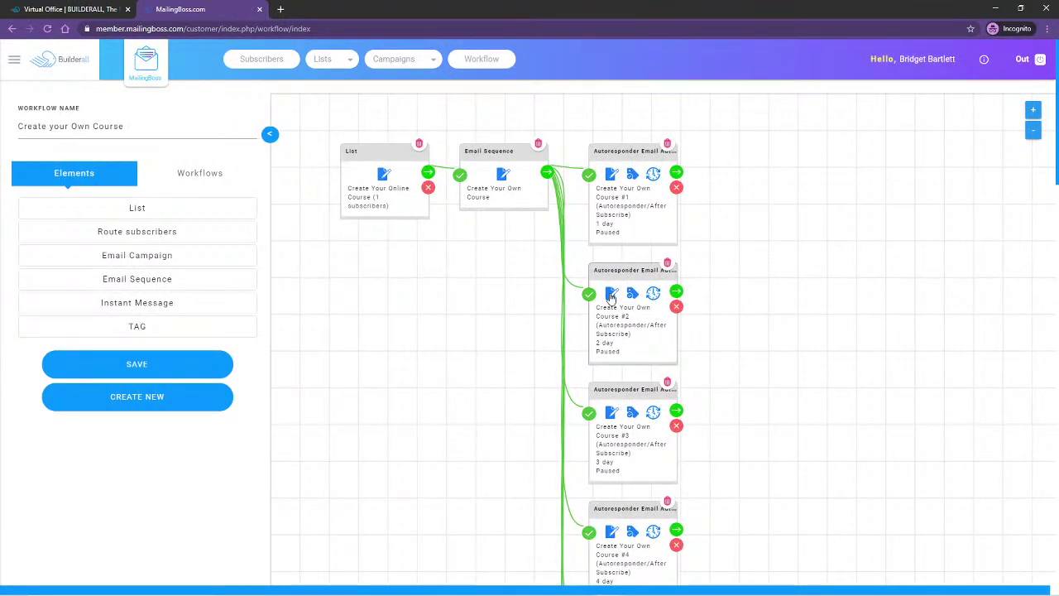
Open the email information of Create Your Own Course #2 and save its details unchanged to reach the campaign template.
left_click(611, 295)
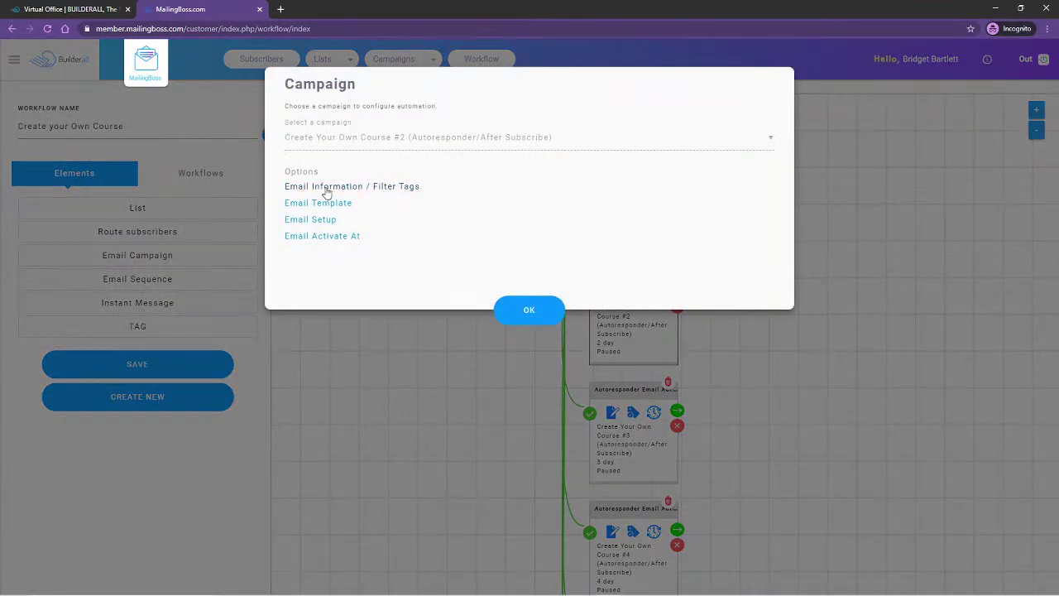
left_click(333, 188)
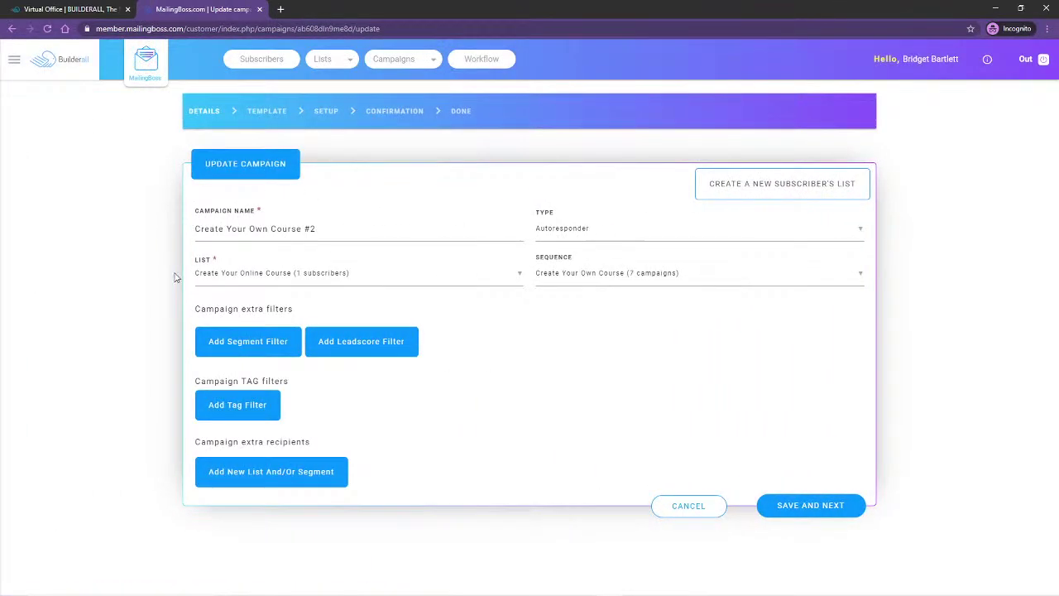
left_click(812, 506)
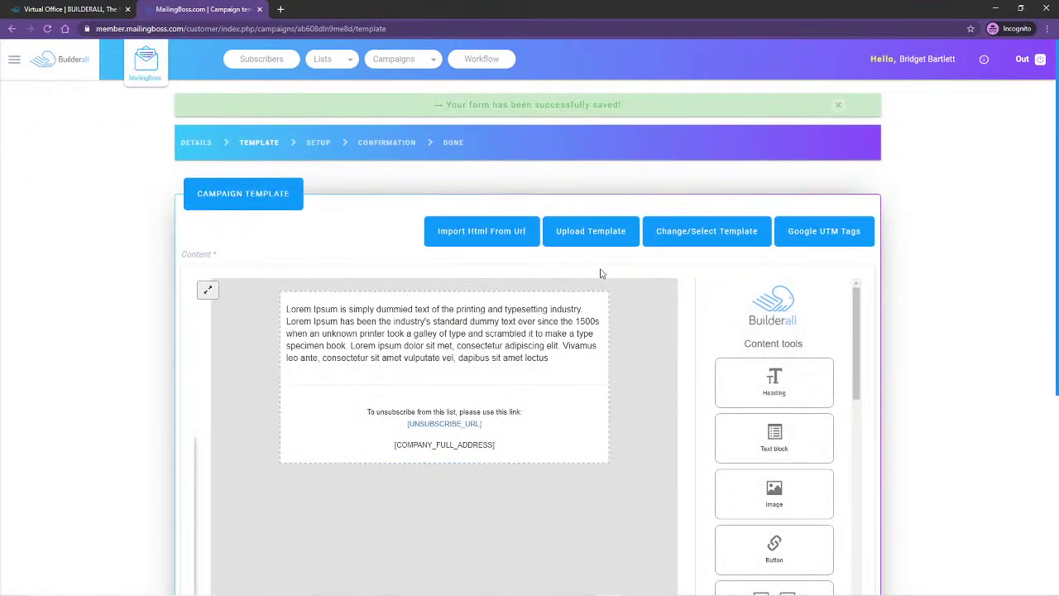
scroll(637, 406, "down", 2)
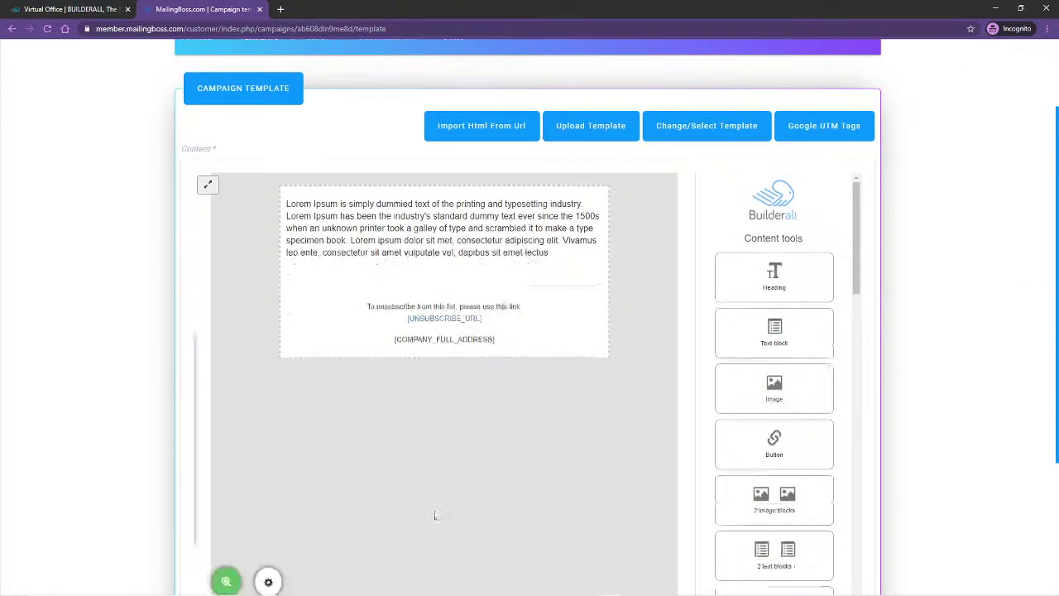
Copy the Day 2 Notepad file's message from "Hi [firstname]," through the PS, then return to the campaign template.
left_click(258, 585)
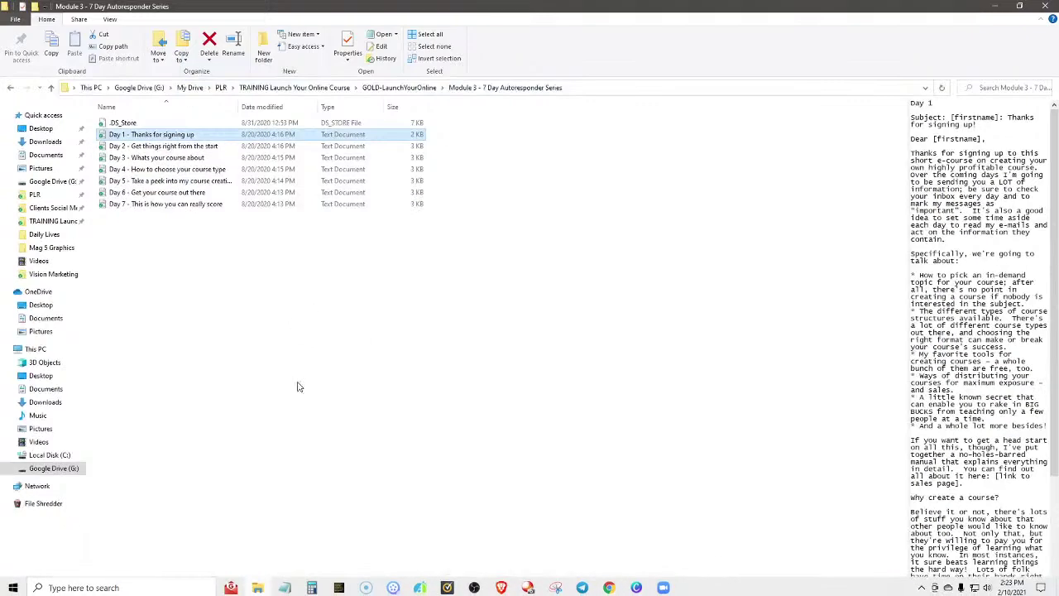
double_click(150, 146)
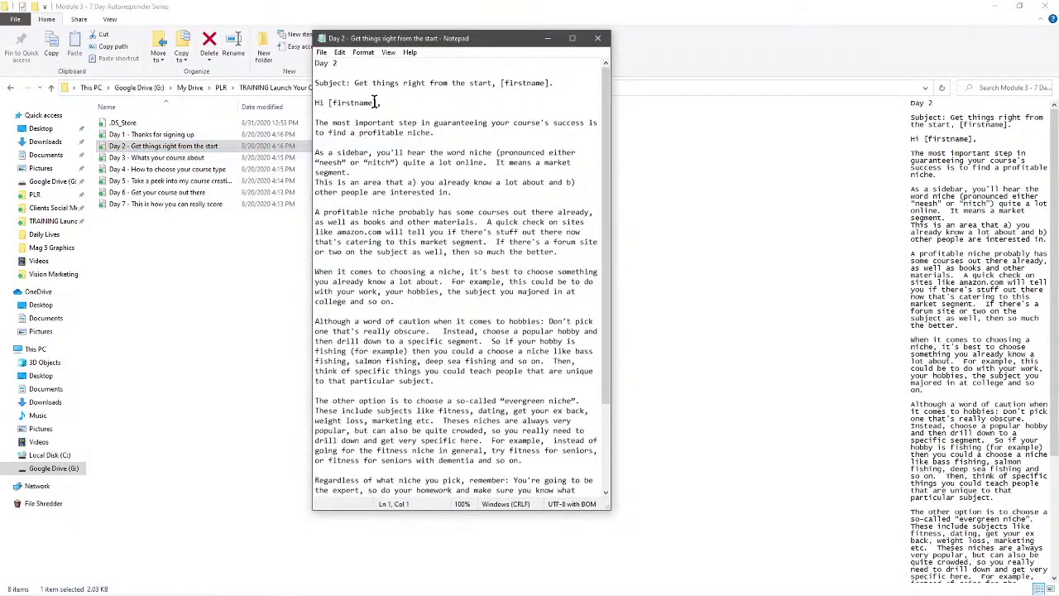
left_click_drag(314, 103, 508, 473)
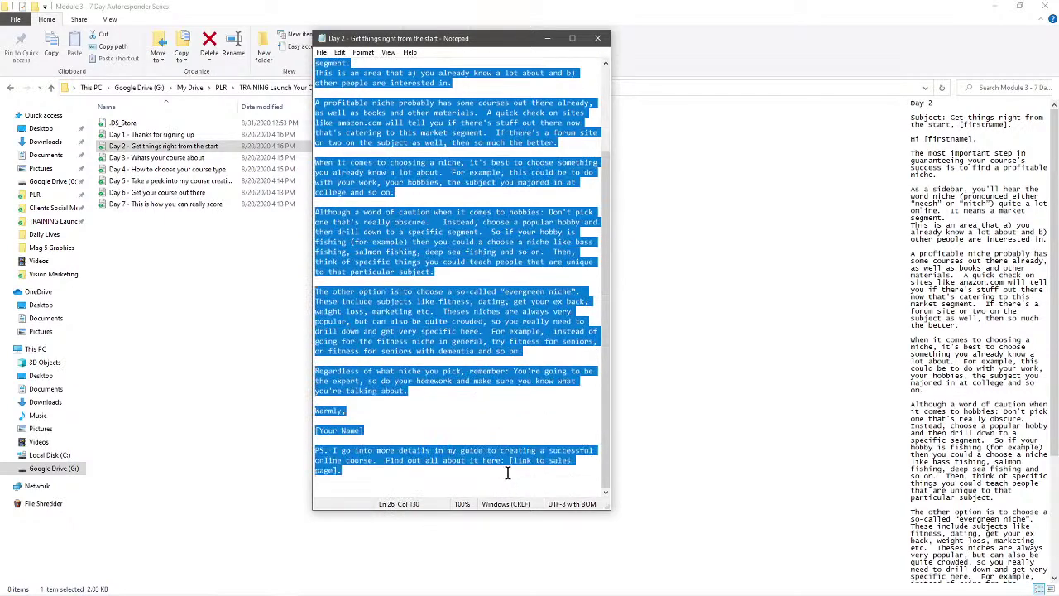
right_click(457, 304)
left_click(412, 342)
left_click(547, 38)
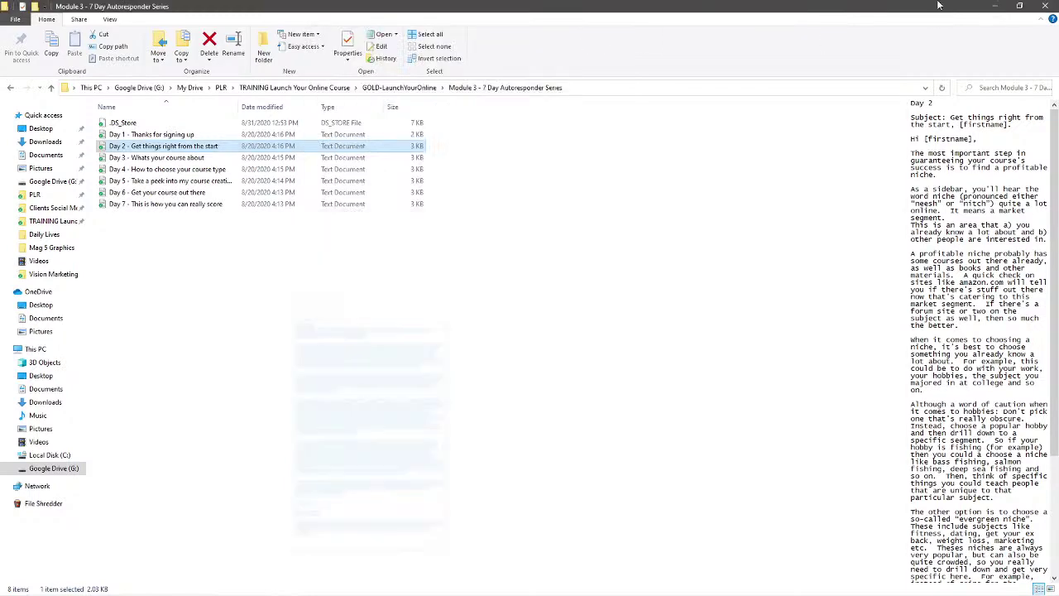
left_click(995, 6)
Replace the template's Lorem Ipsum paragraph with the copied Day 2 message as plain text.
double_click(319, 201)
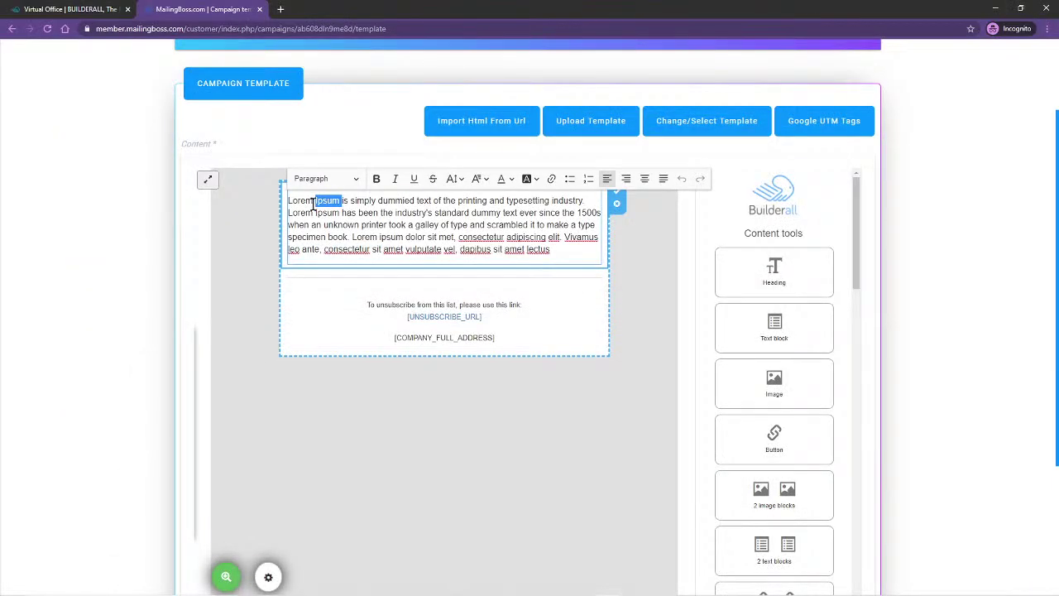
left_click_drag(289, 201, 594, 270)
right_click(465, 234)
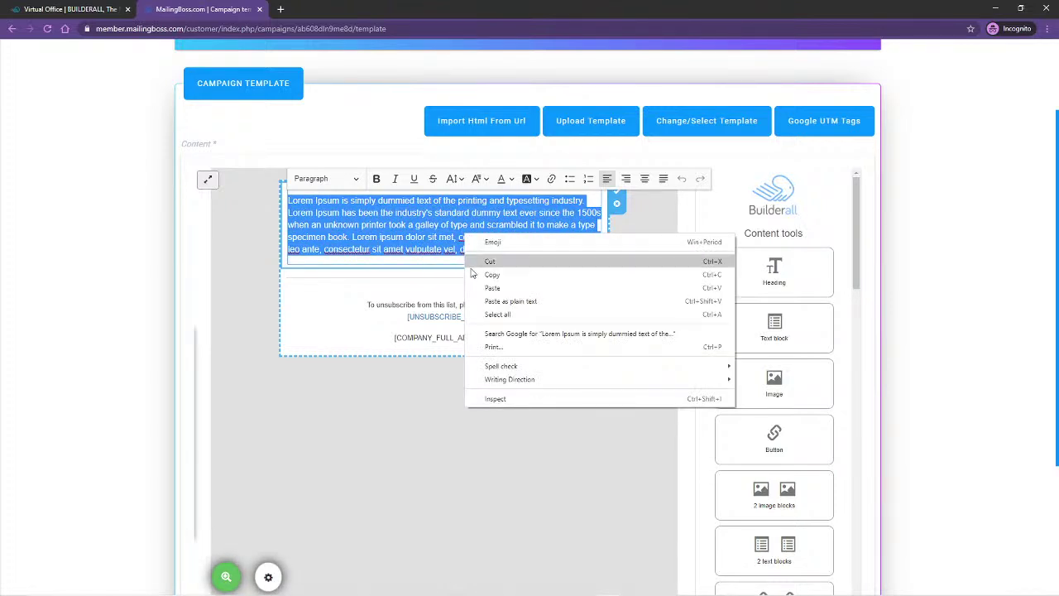
left_click(510, 302)
scroll(366, 276, "up", 3)
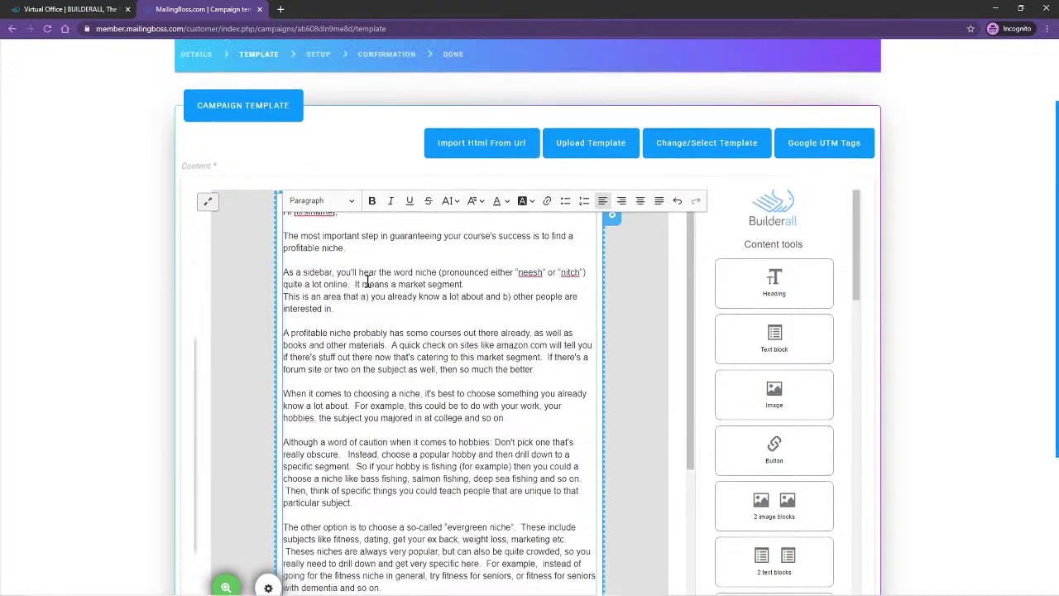
scroll(432, 283, "up", 2)
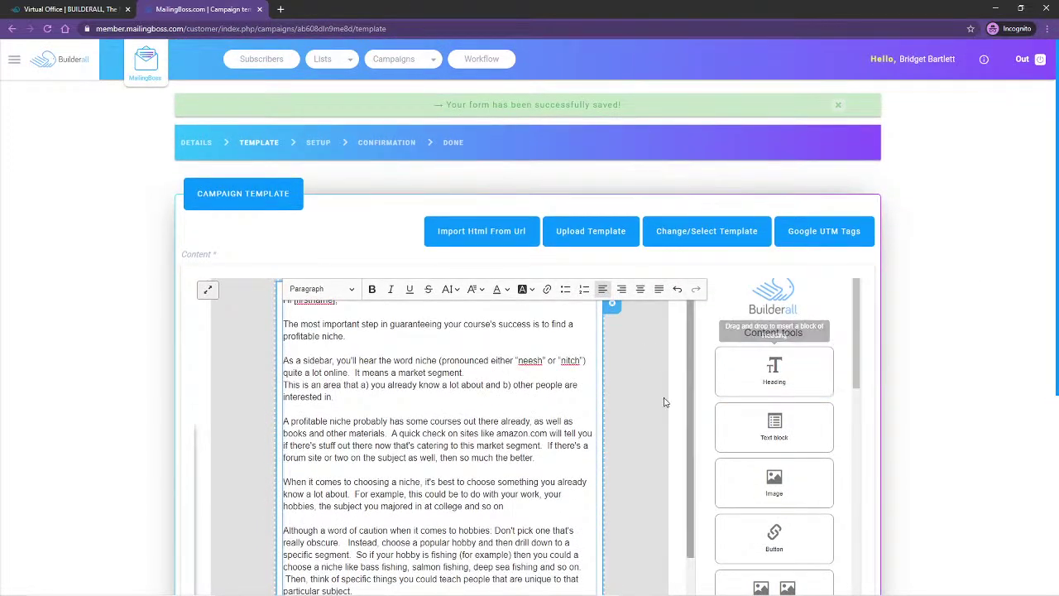
left_click(630, 414)
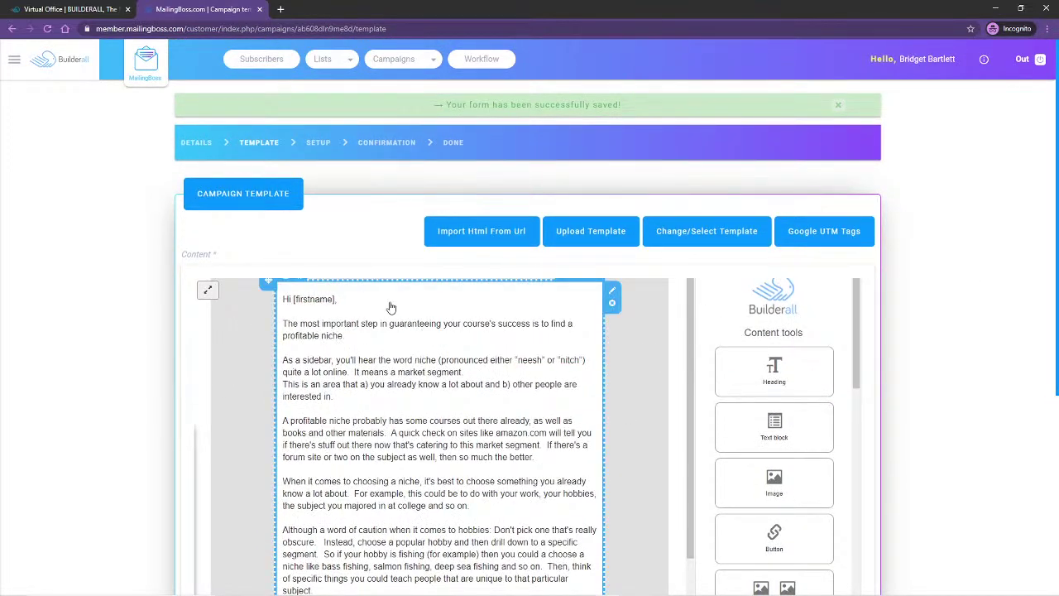
Replace [firstname] in the email's greeting with the [FNAME] tag from the available tags.
left_click(335, 303)
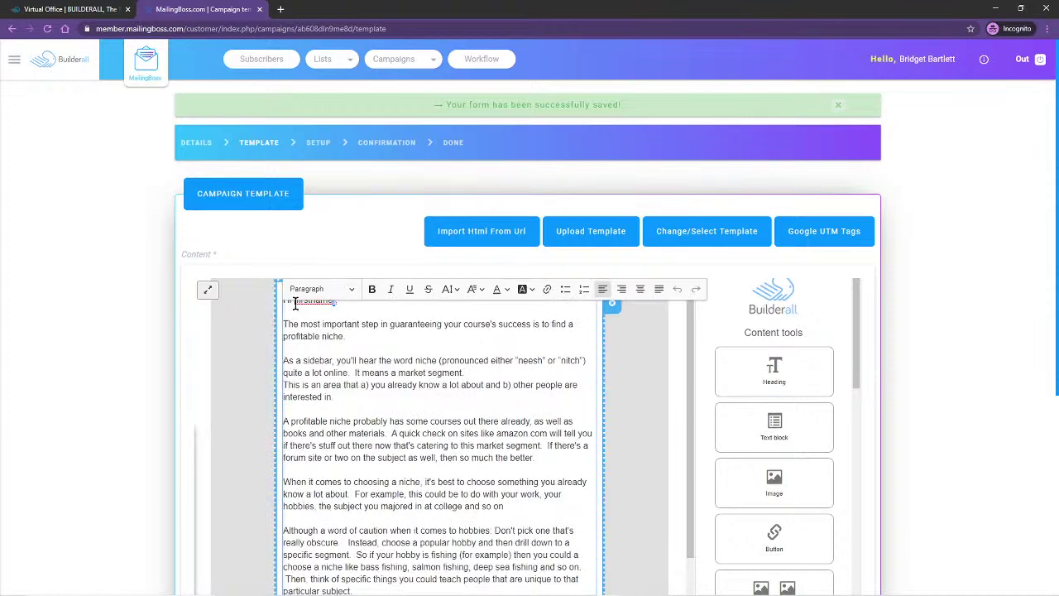
left_click_drag(294, 303, 336, 304)
scroll(198, 390, "down", 4)
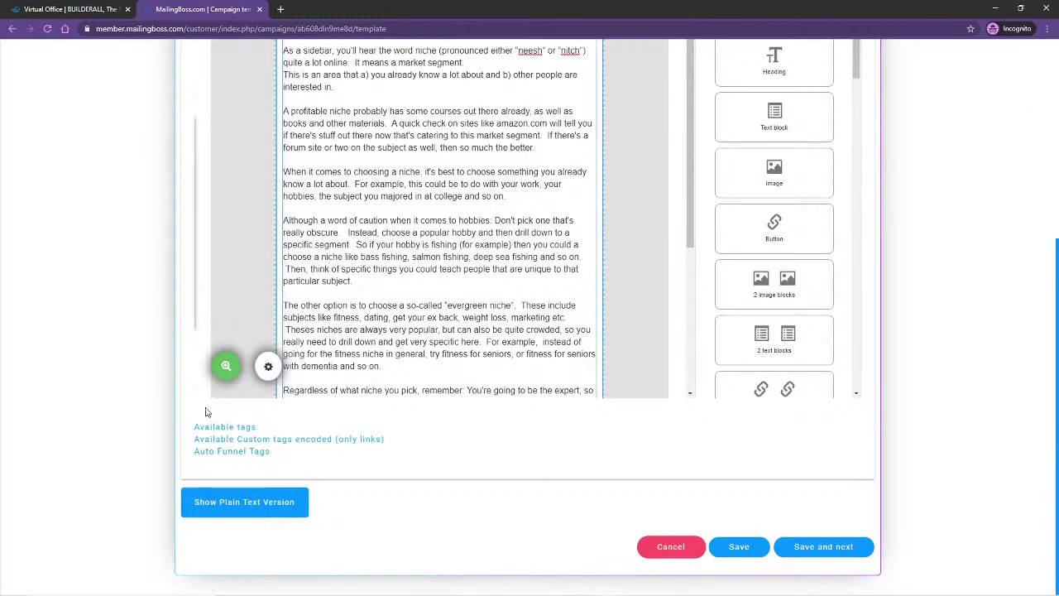
left_click(209, 427)
scroll(310, 248, "down", 10)
scroll(289, 252, "down", 10)
scroll(279, 248, "up", 1)
scroll(295, 258, "down", 1)
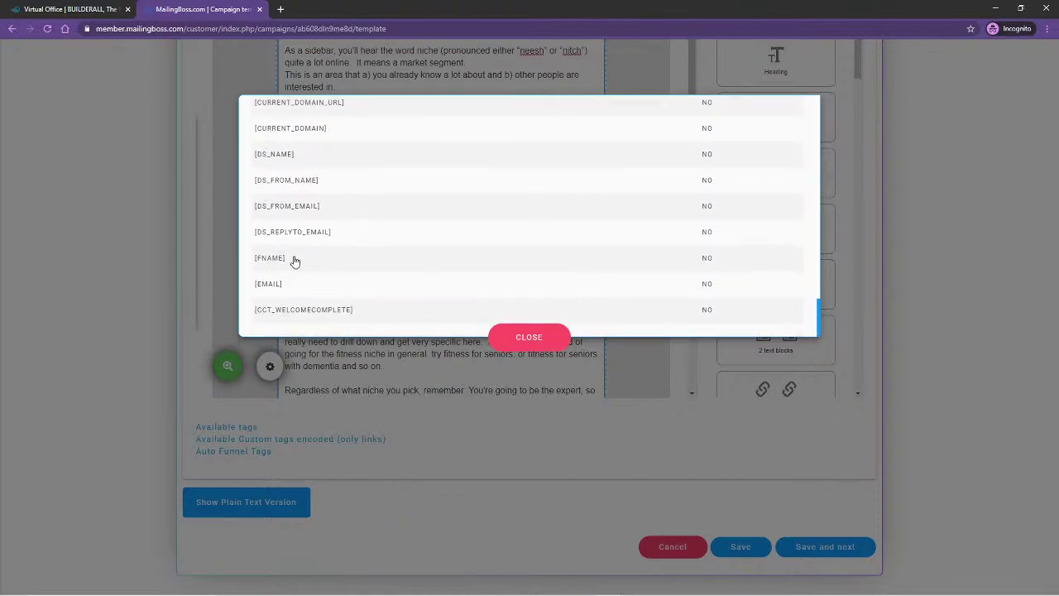
left_click(274, 264)
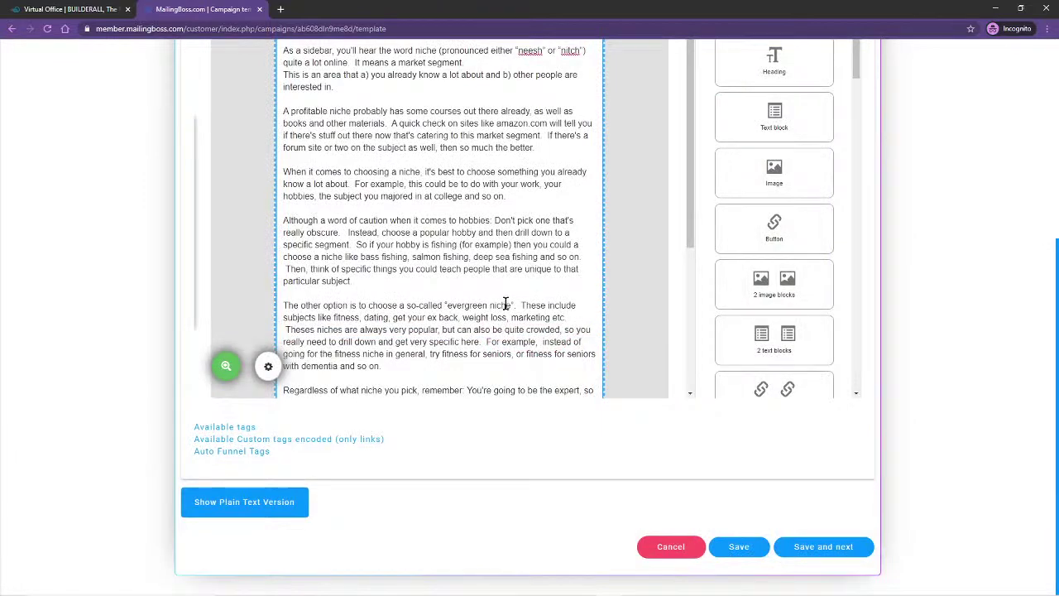
scroll(501, 298, "up", 5)
scroll(400, 283, "down", 1)
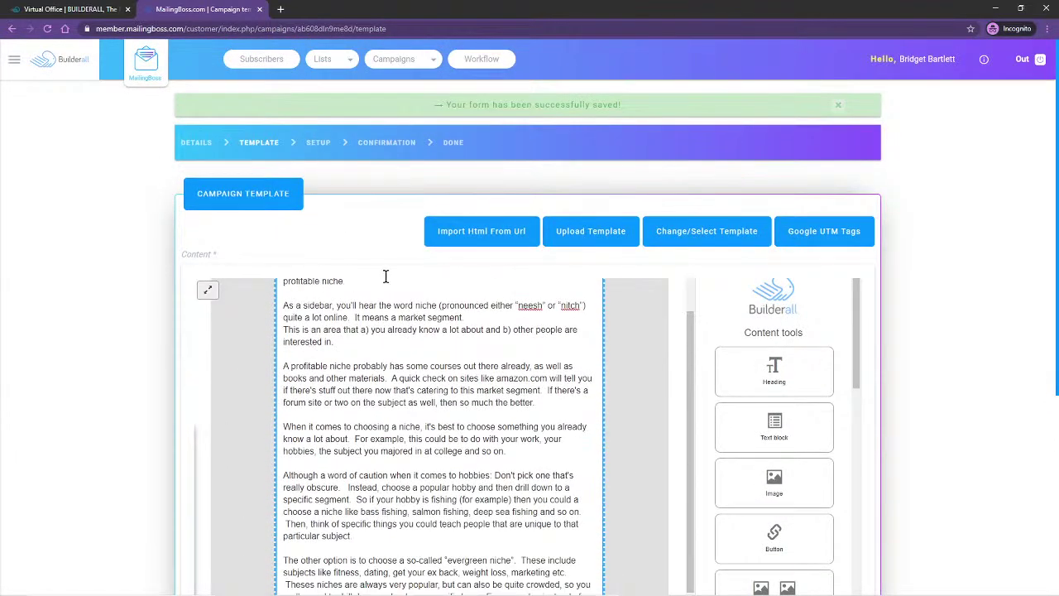
Locate the PS's [link to sales page] placeholder, then open the Launch Your Course site in Cheetah Website Builder.
scroll(303, 334, "down", 10)
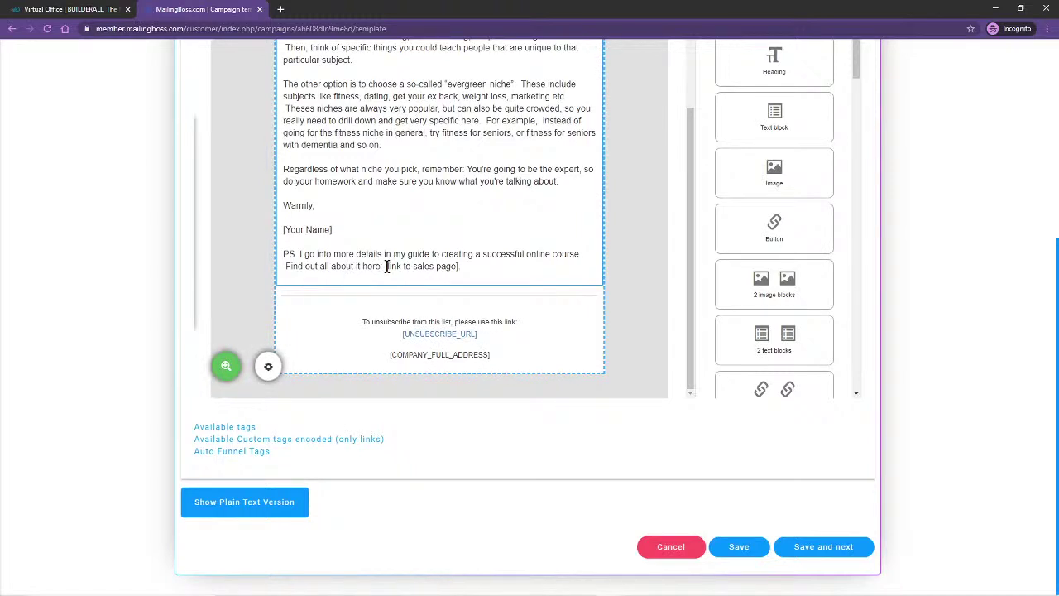
left_click_drag(385, 265, 459, 265)
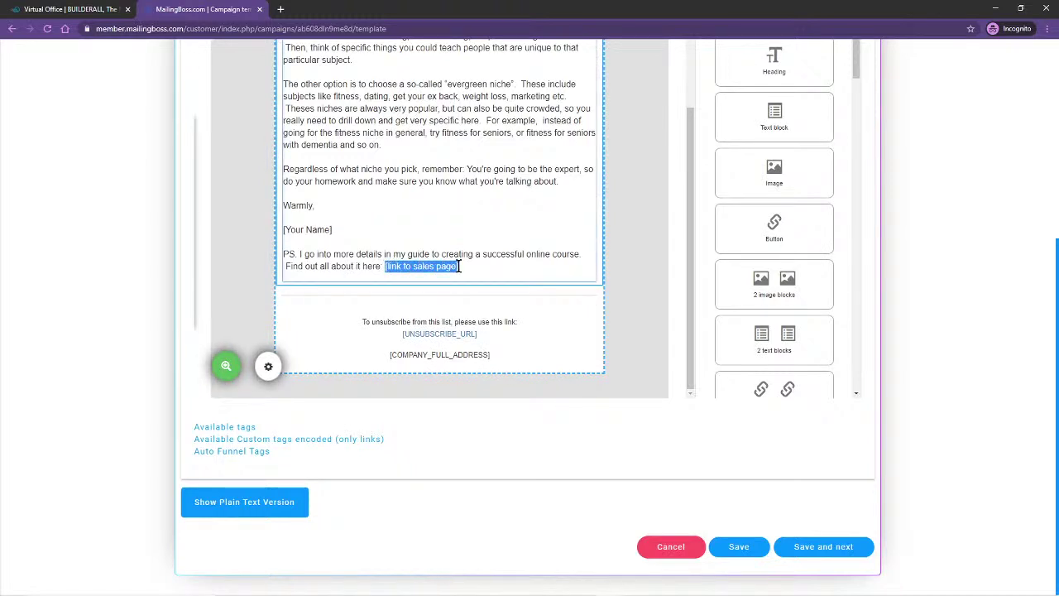
left_click(74, 9)
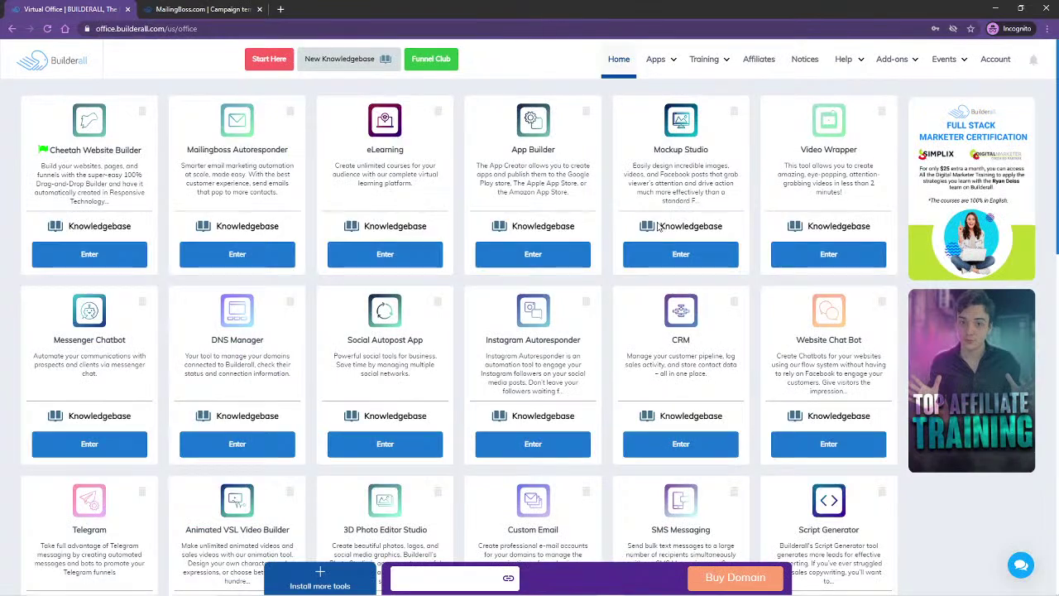
left_click(89, 254)
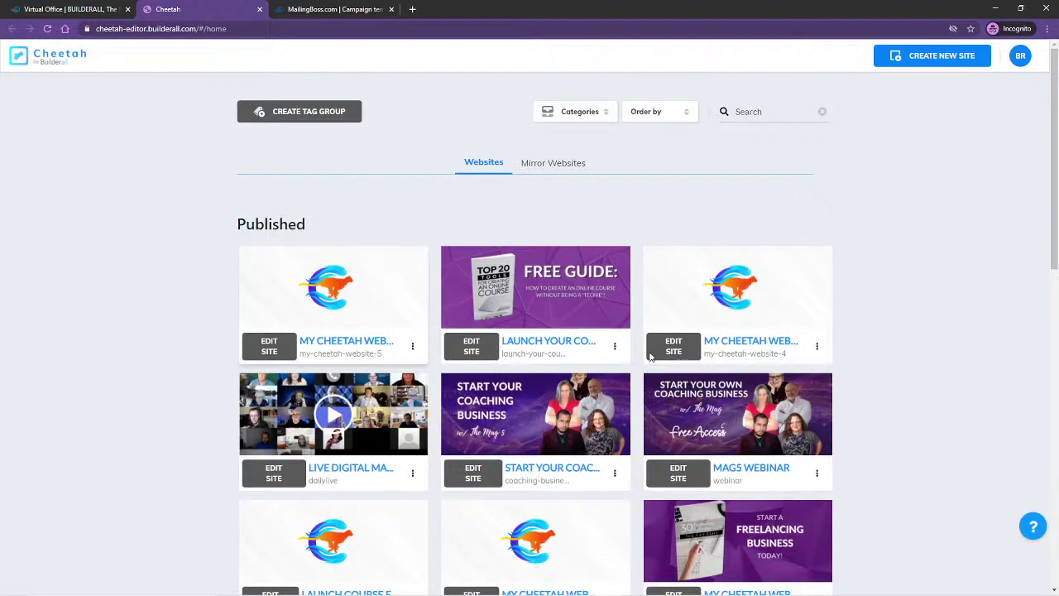
scroll(886, 378, "down", 2)
scroll(886, 374, "down", 1)
scroll(549, 218, "up", 1)
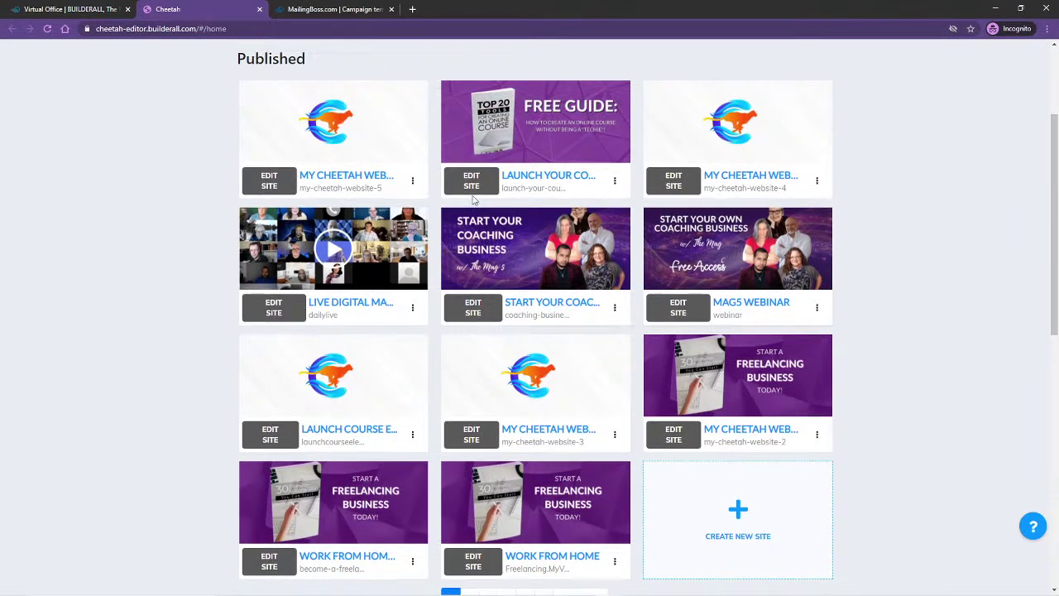
left_click(472, 181)
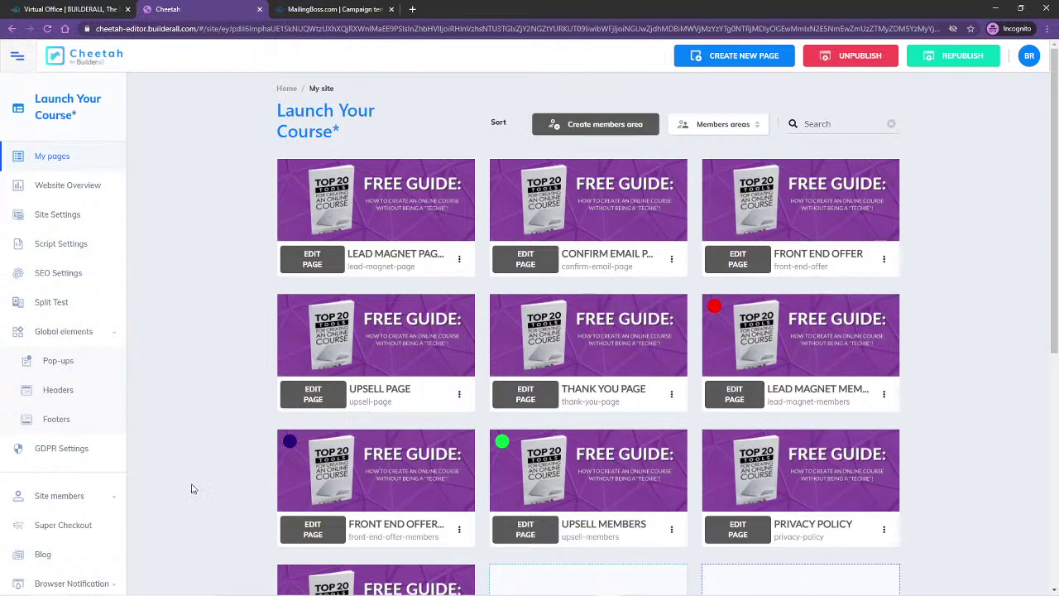
Open the live Upsell Page of the site, copy its web address and return to the MailingBoss template.
scroll(191, 489, "down", 2)
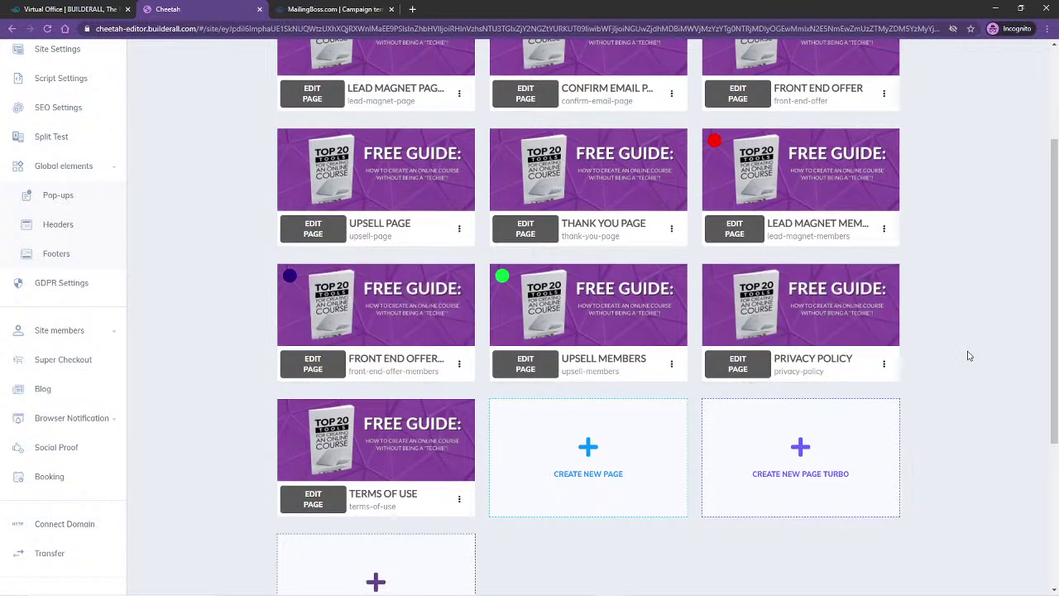
scroll(967, 356, "up", 2)
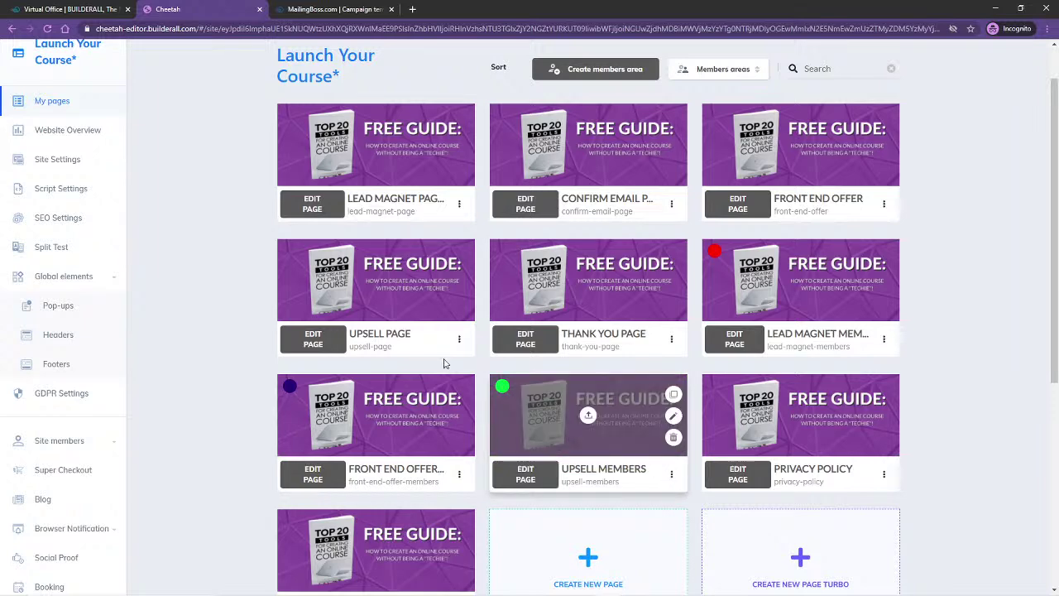
left_click(459, 338)
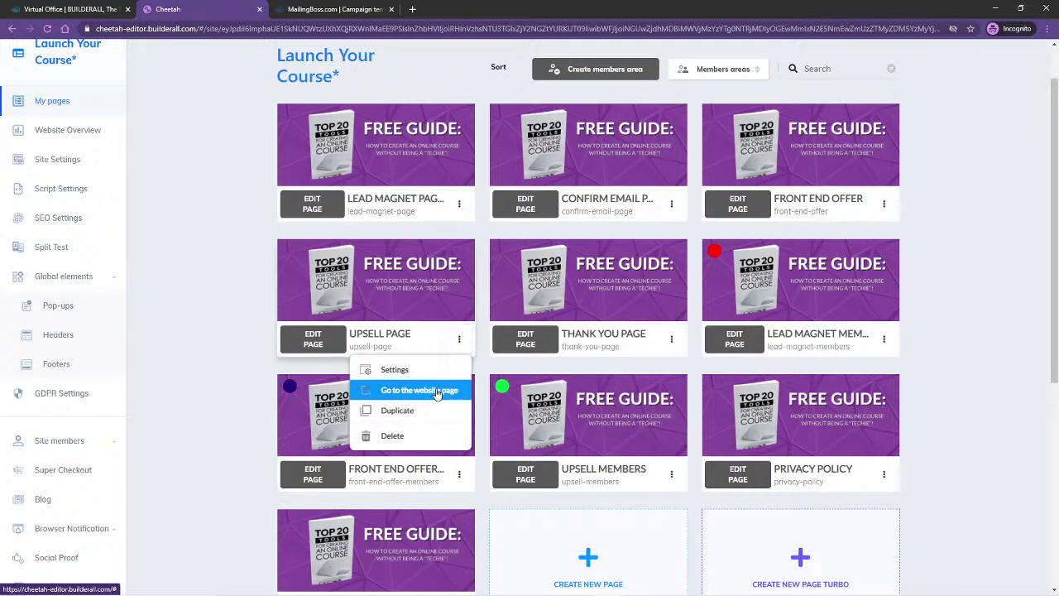
left_click(437, 392)
left_click(452, 28)
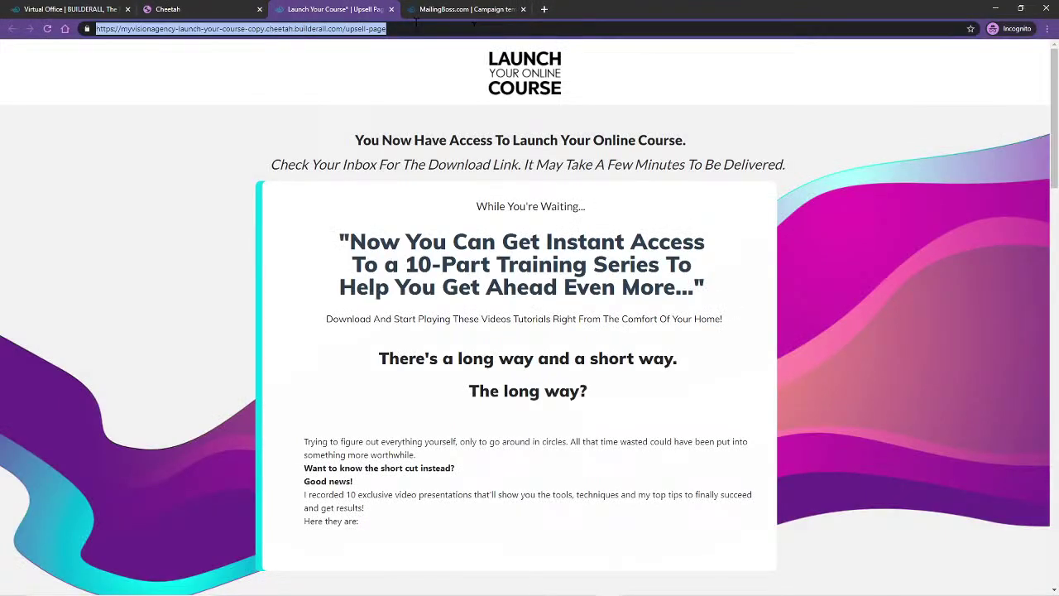
right_click(323, 29)
left_click(349, 85)
left_click(433, 8)
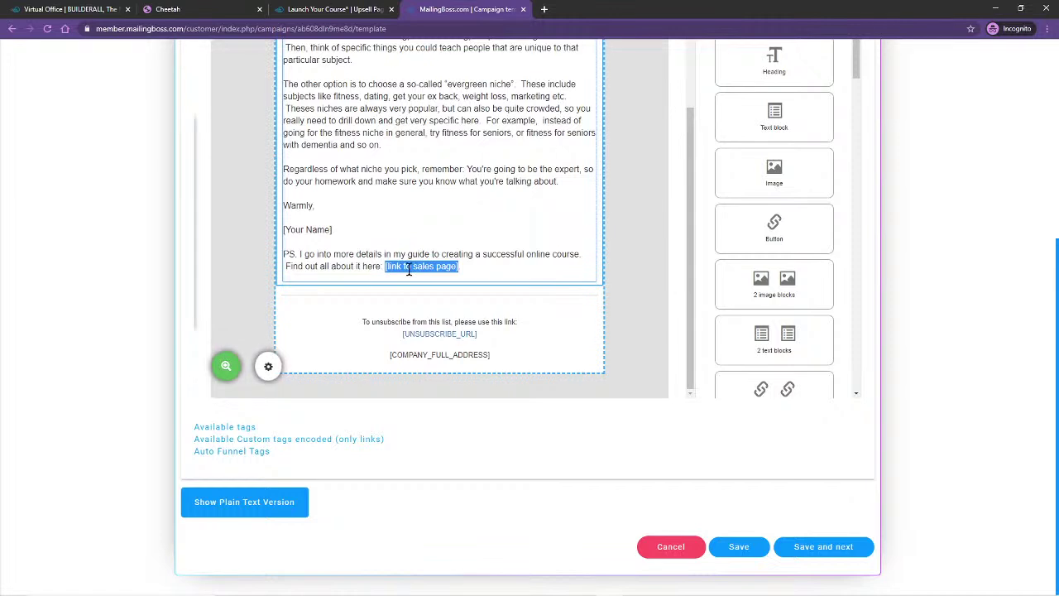
Delete the leading space and the [link to sales page] placeholder from the PS's last line, keeping "Find out all about it here".
left_click(459, 268)
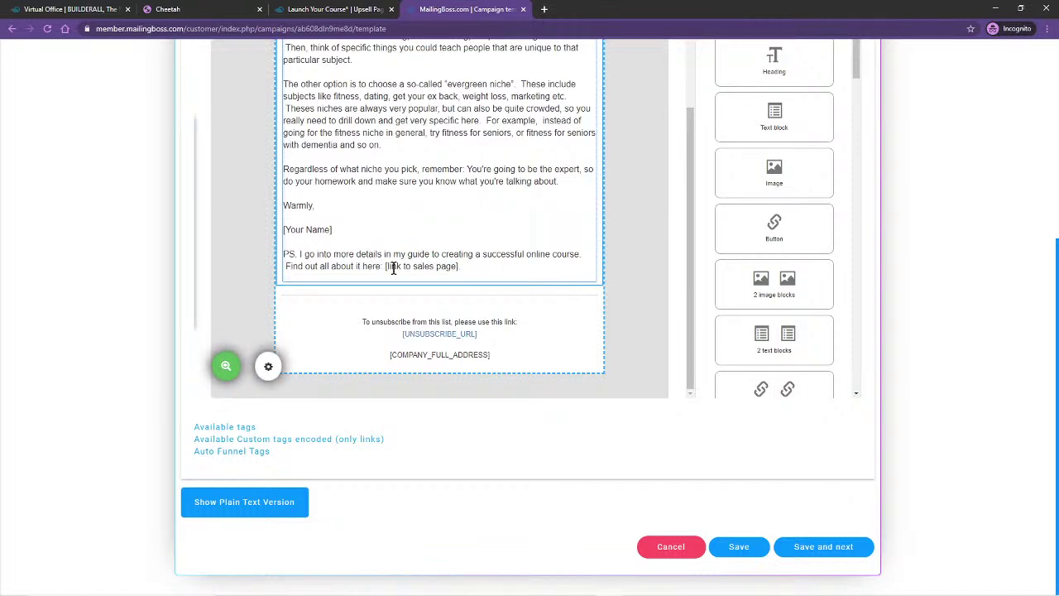
left_click(286, 268)
key("BackSpace")
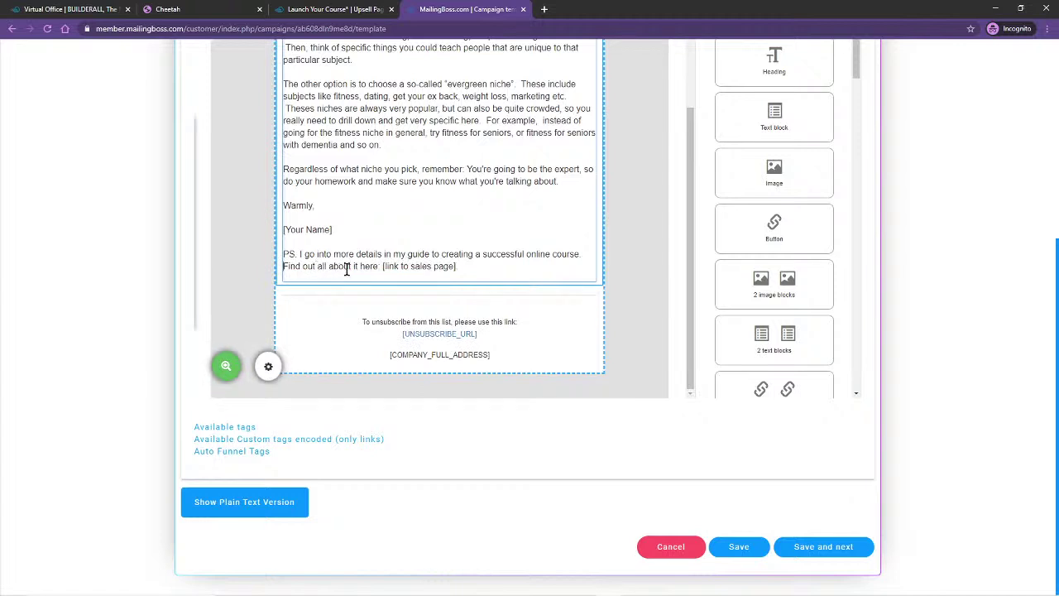
left_click_drag(381, 267, 484, 267)
key("BackSpace")
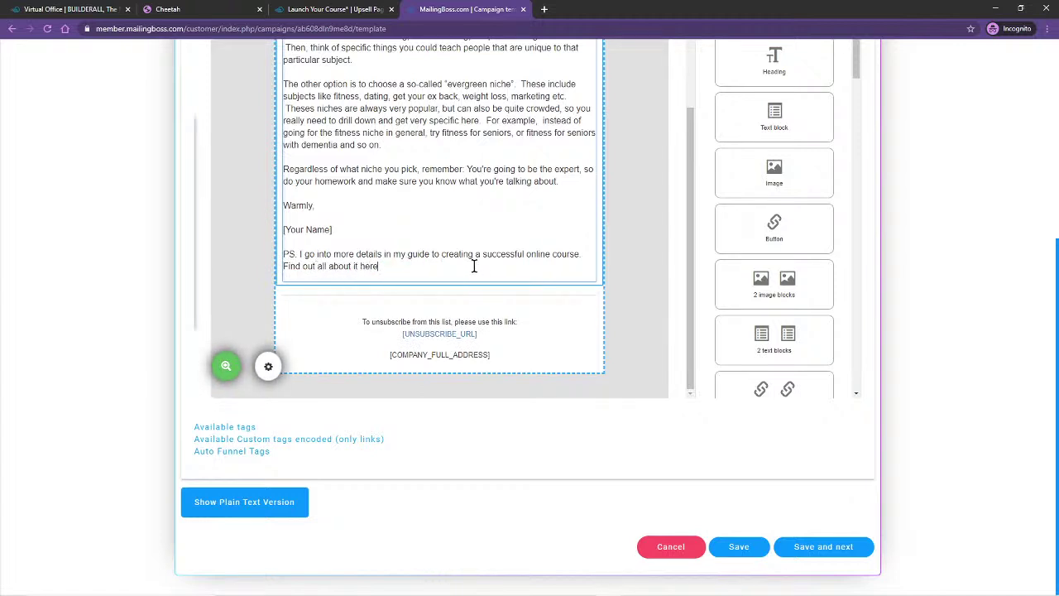
End the PS's last line with a period and link "Find out all about it here." to the copied upsell page address.
left_click_drag(382, 266, 282, 267)
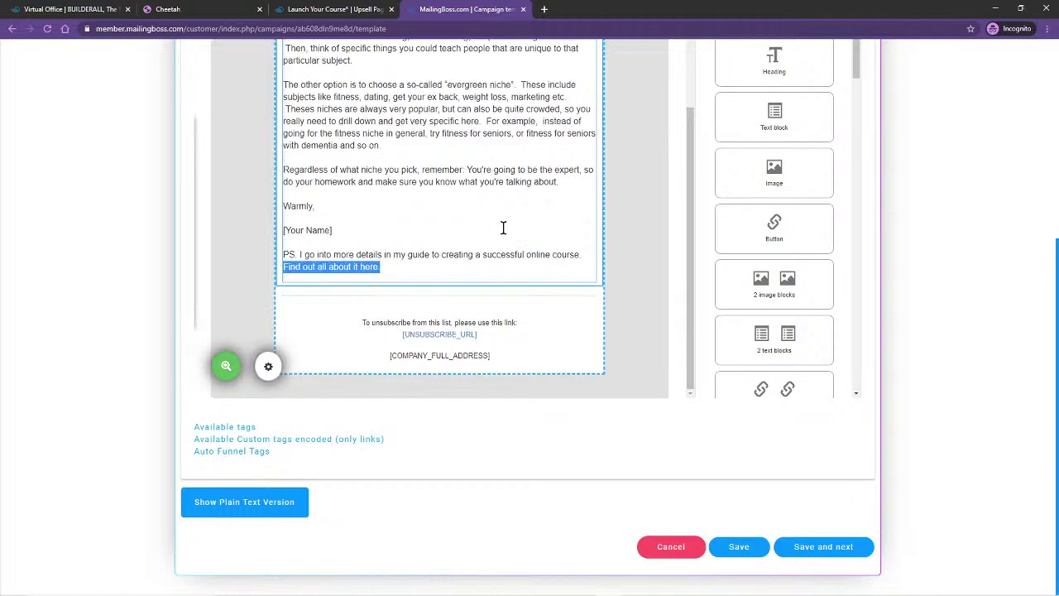
scroll(405, 243, "up", 3)
scroll(679, 273, "up", 4)
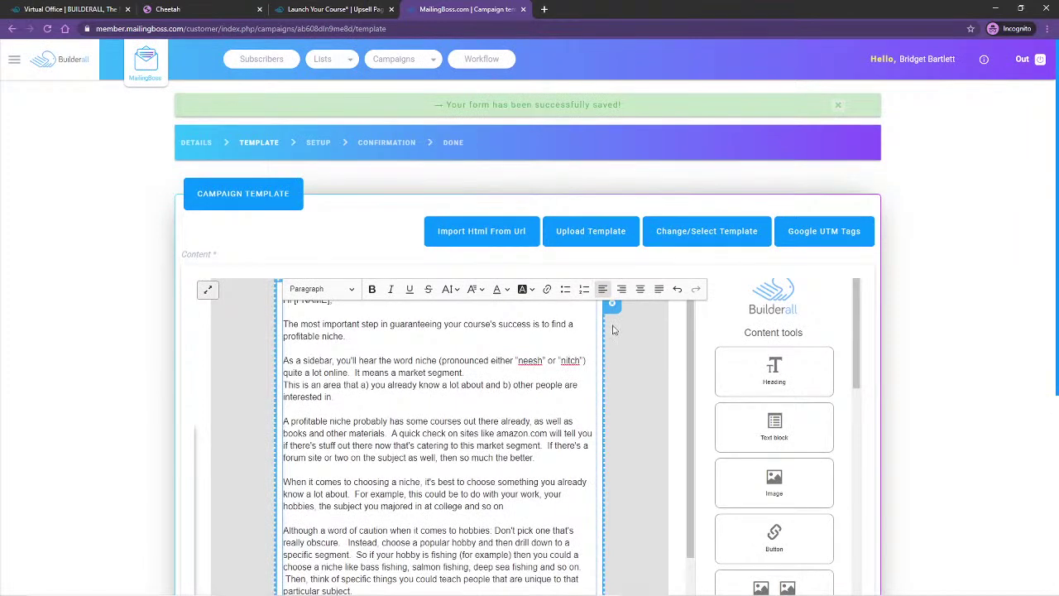
left_click(547, 290)
scroll(513, 389, "down", 5)
scroll(445, 406, "down", 1)
key("ctrl+v")
left_click(464, 387)
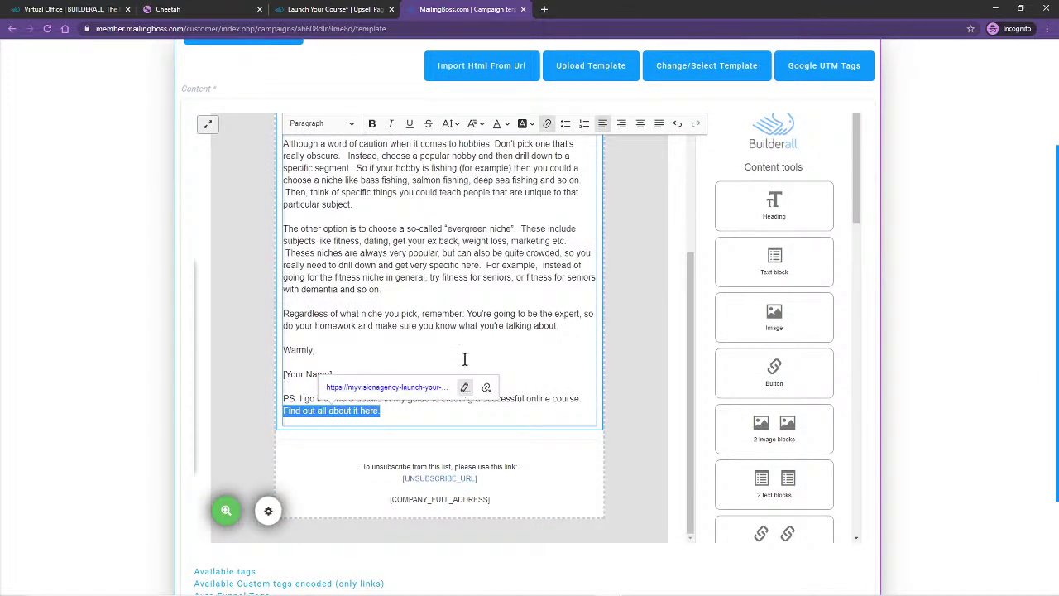
Replace the [Your Name] placeholder in the sign-off with the [COMPANY_NAME] tag, and save the template to continue to the campaign setup.
left_click(433, 303)
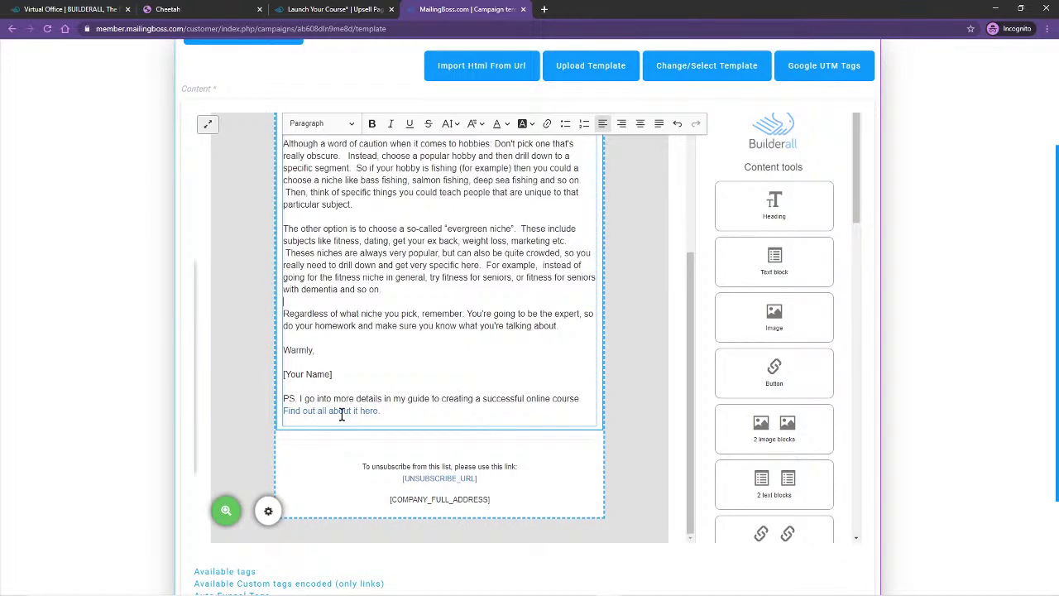
left_click_drag(335, 374, 285, 374)
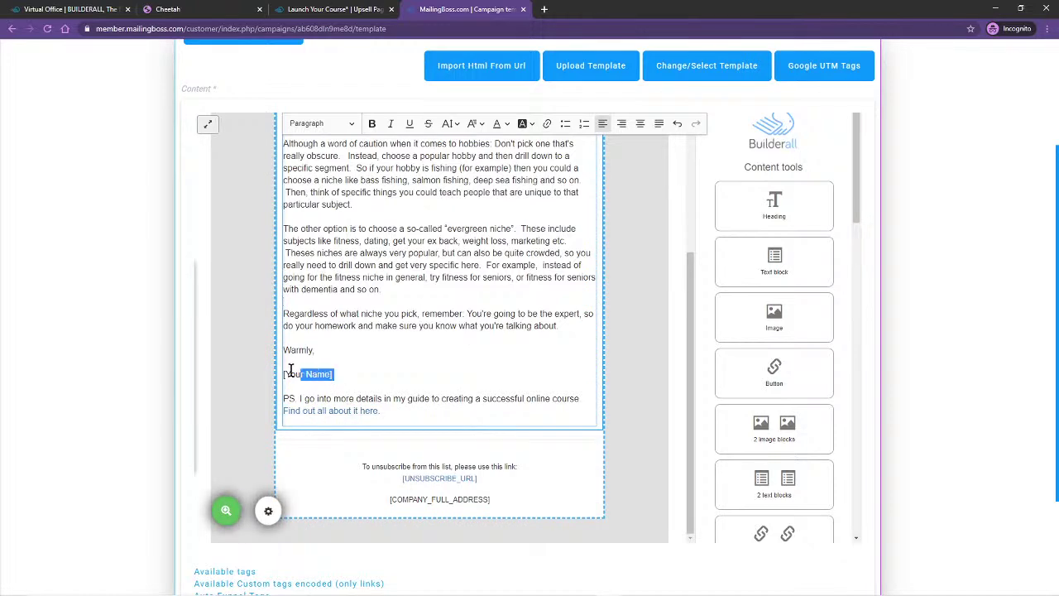
left_click(217, 571)
scroll(308, 192, "up", 2)
scroll(306, 189, "up", 5)
scroll(293, 190, "up", 3)
left_click(308, 118)
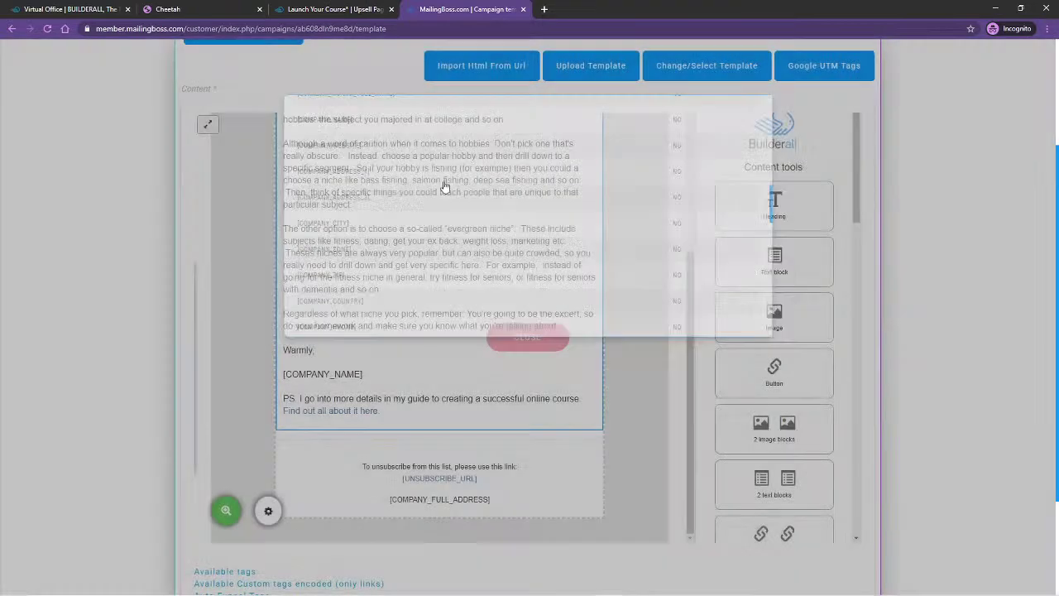
scroll(627, 351, "down", 2)
left_click(836, 553)
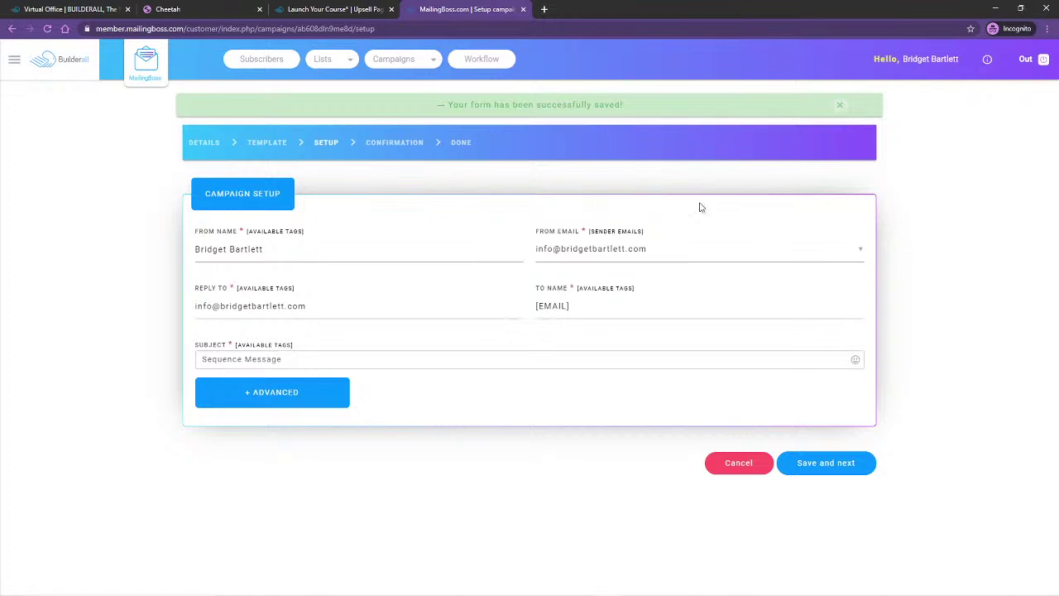
Copy the subject from the Day 2 Notepad file and set the campaign subject to "Get things right from the start, [firstname]".
mouse_move(370, 593)
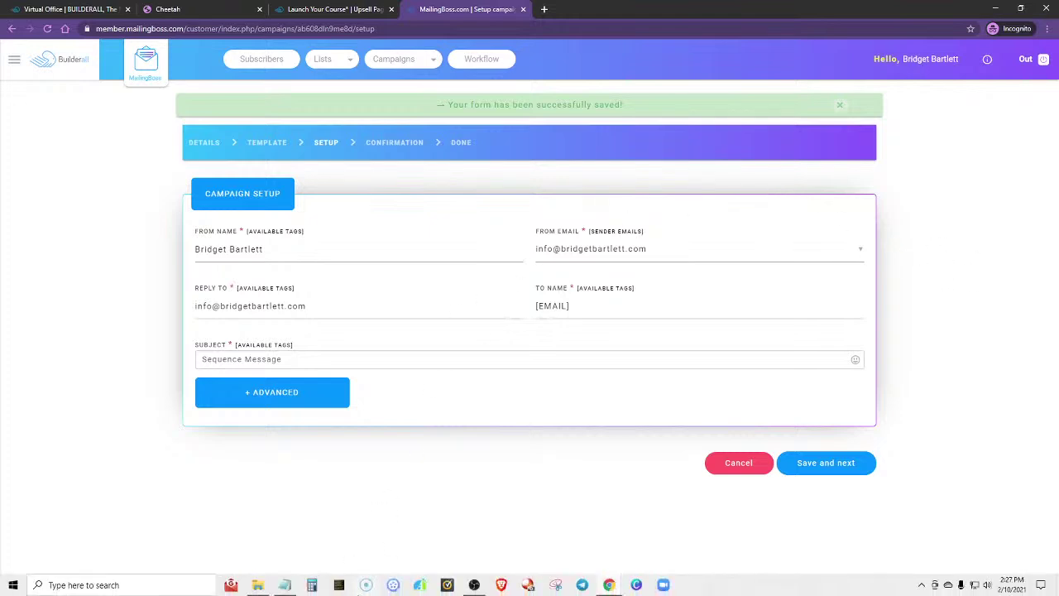
left_click(311, 585)
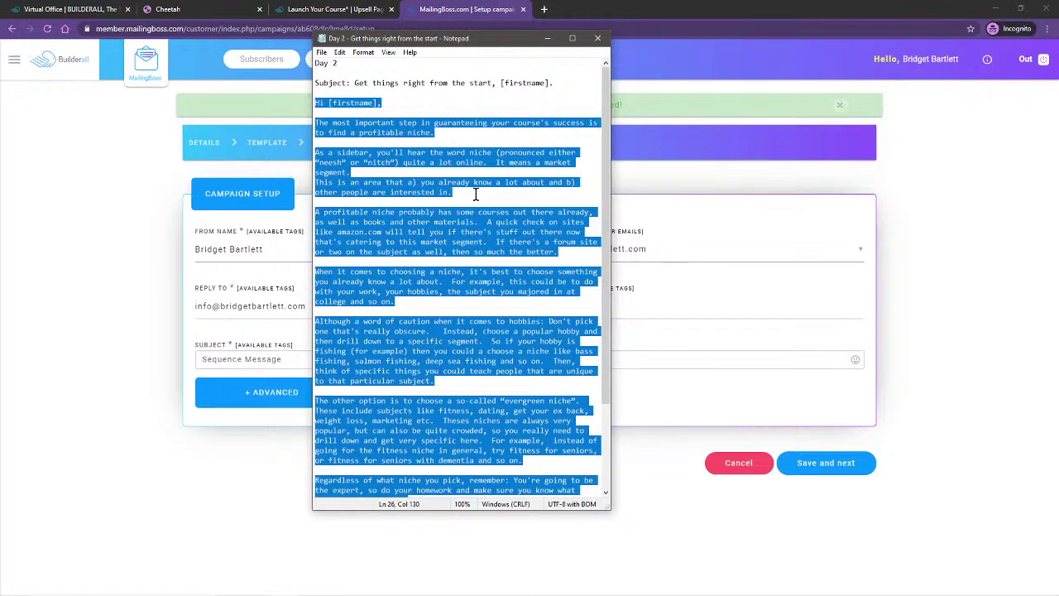
left_click_drag(354, 83, 549, 81)
right_click(490, 89)
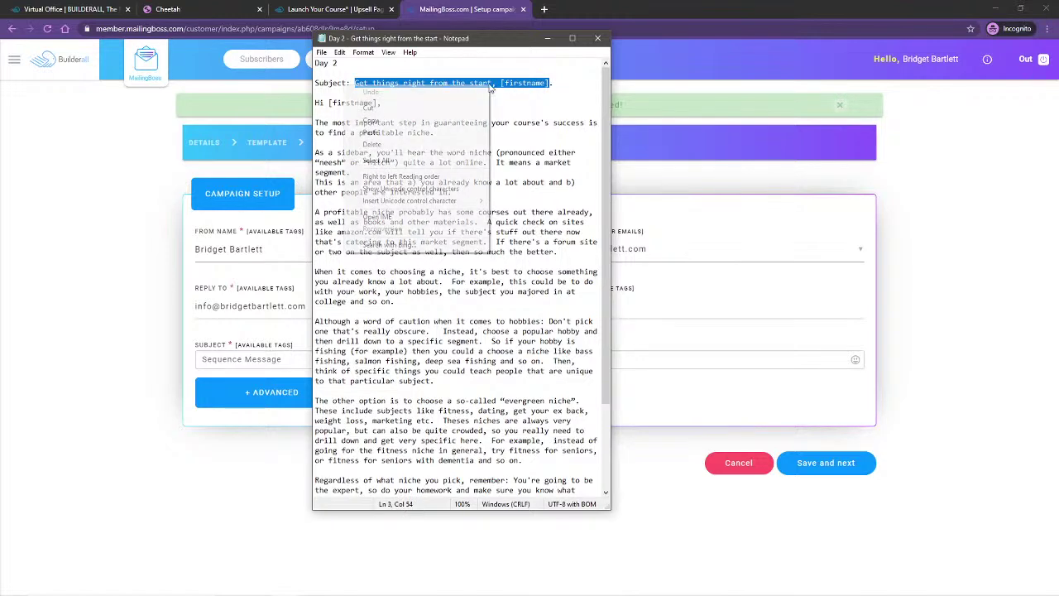
left_click(414, 123)
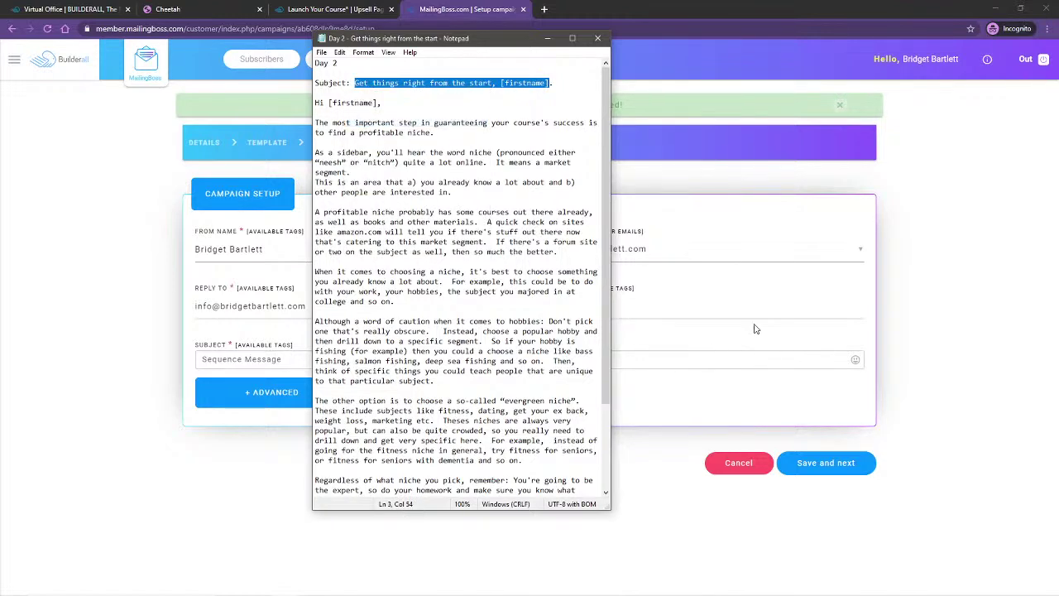
left_click(751, 335)
left_click_drag(281, 359, 199, 360)
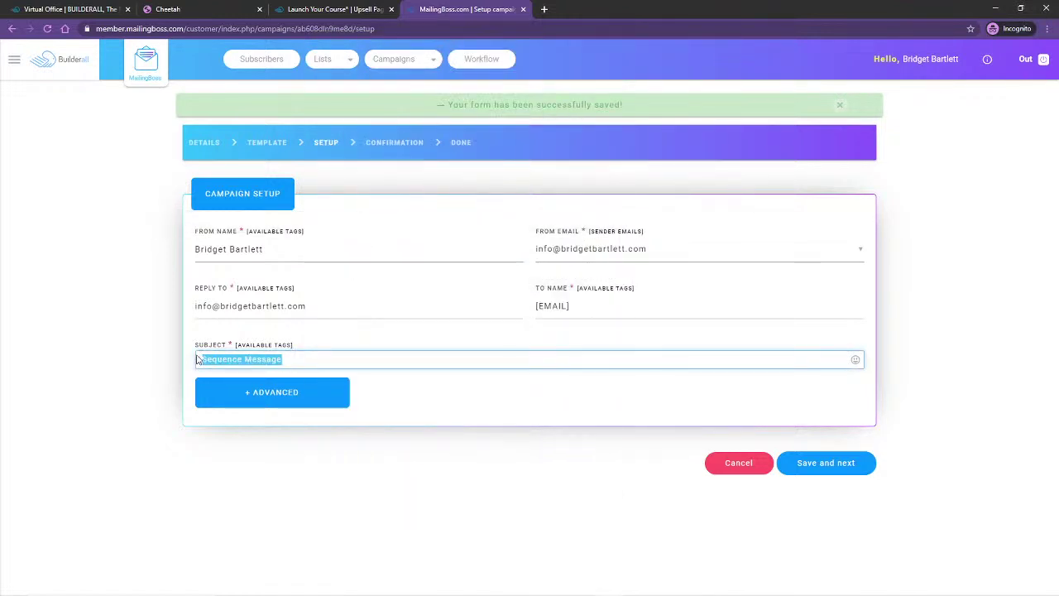
key("ctrl+v")
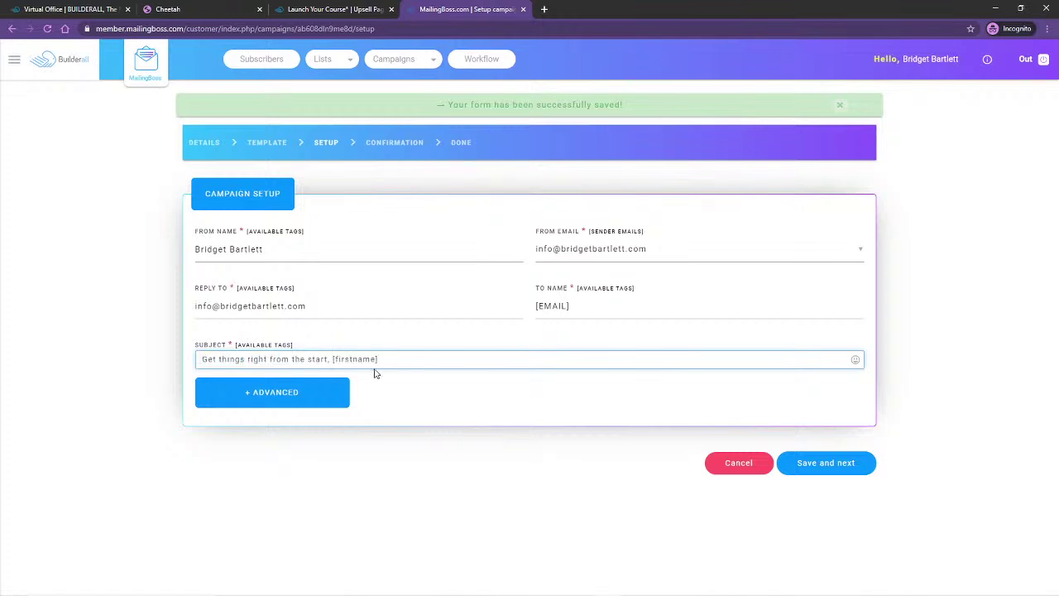
Replace [firstname] in the subject with the [FNAME] tag, end it with a period, and save the setup.
left_click_drag(377, 359, 332, 360)
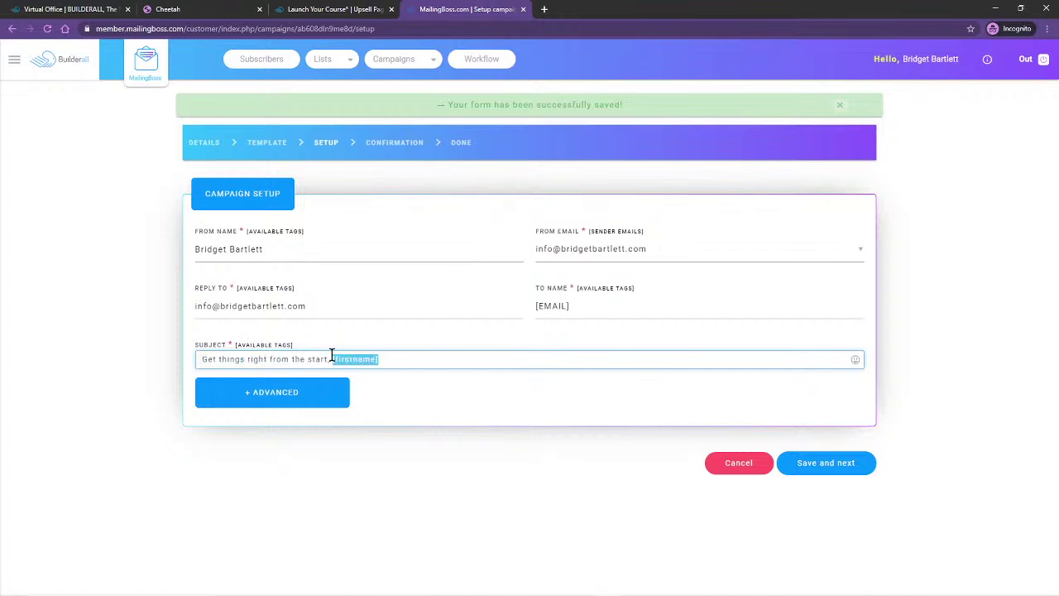
left_click(264, 346)
left_click(261, 199)
key("BackSpace")
type(".")
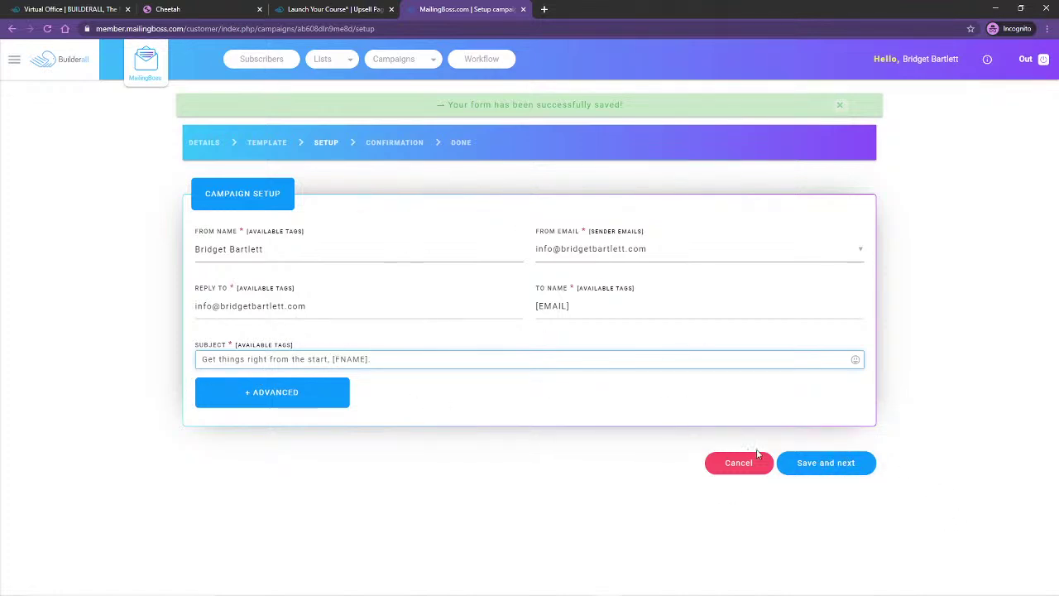
left_click(832, 464)
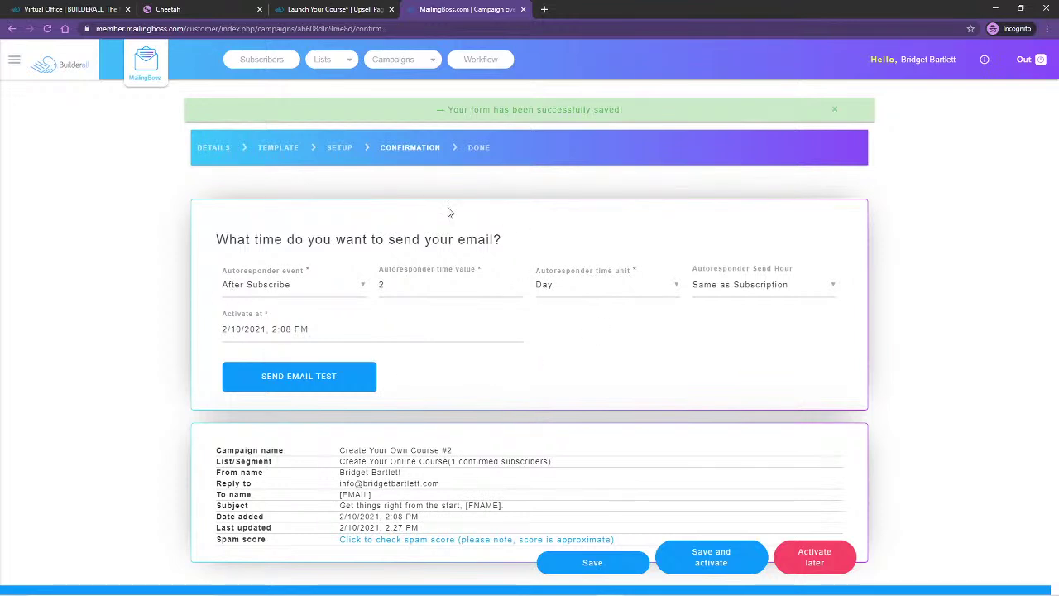
Review the send timing and the test email options without sending a test, and check the campaign's spam score.
mouse_move(386, 284)
mouse_move(270, 308)
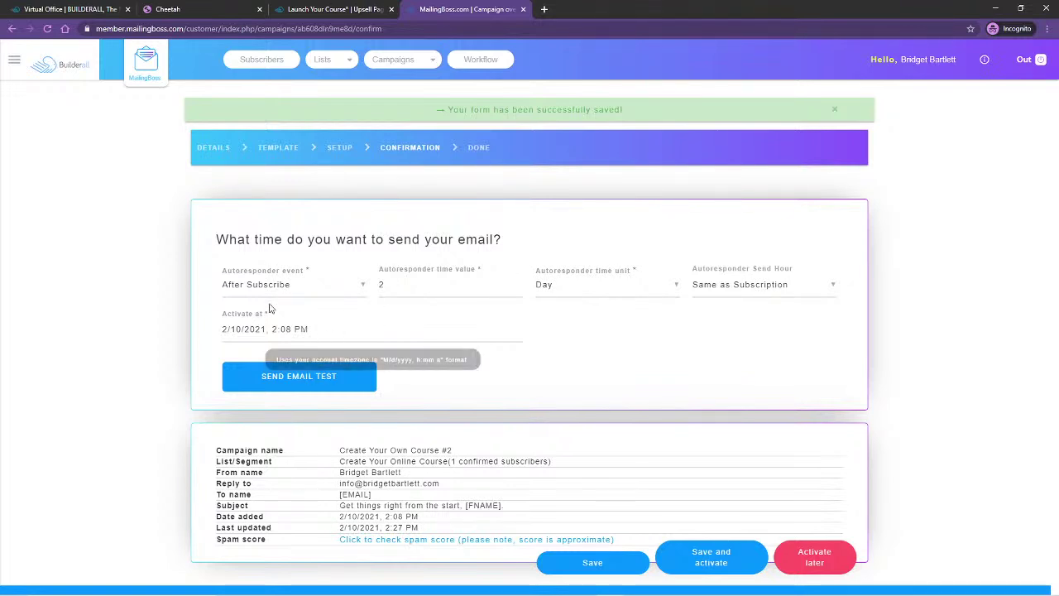
left_click(300, 377)
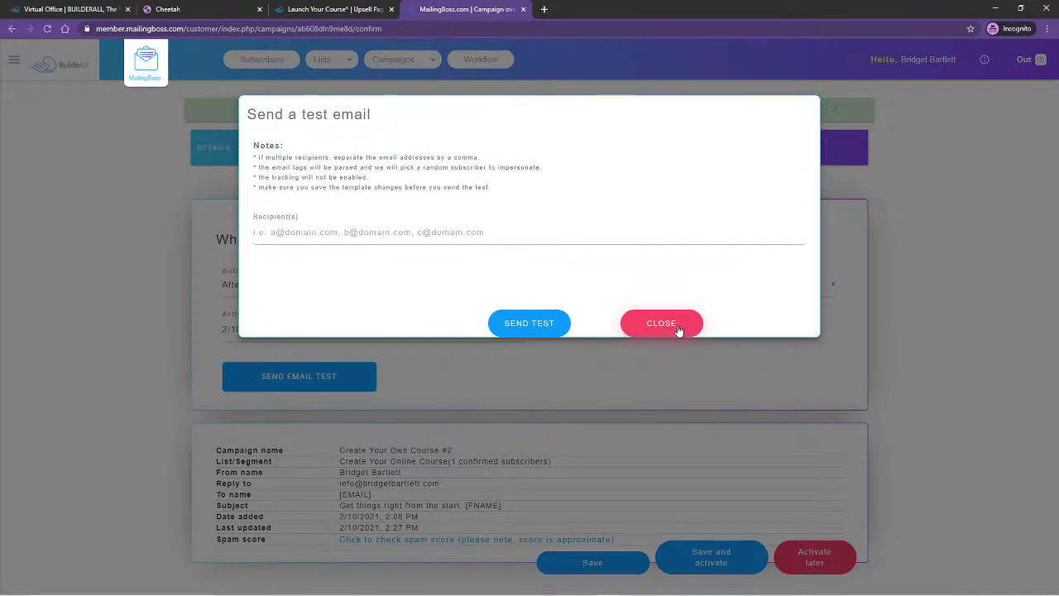
left_click(677, 330)
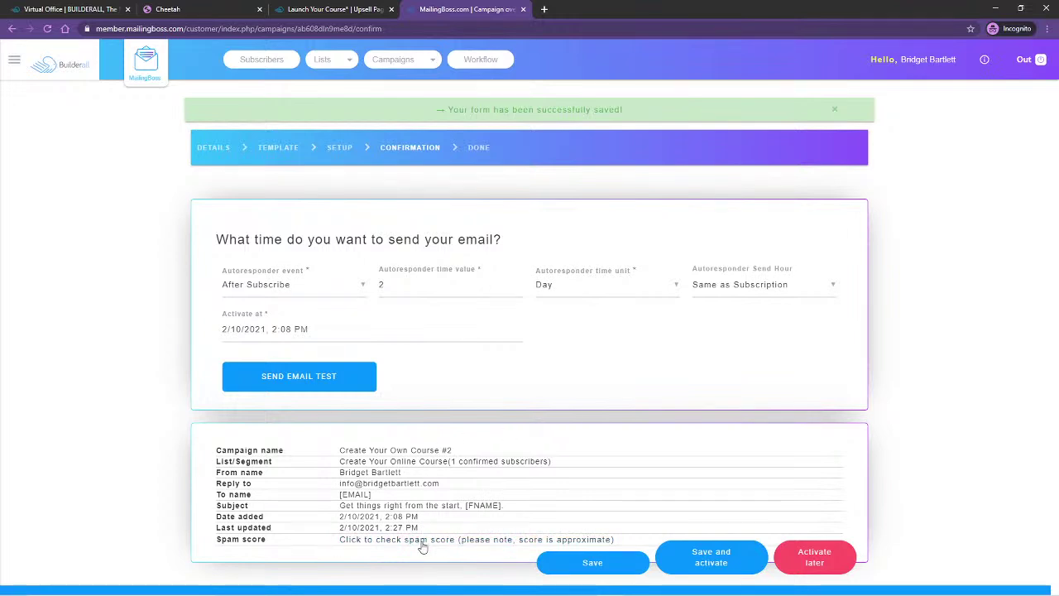
left_click(423, 542)
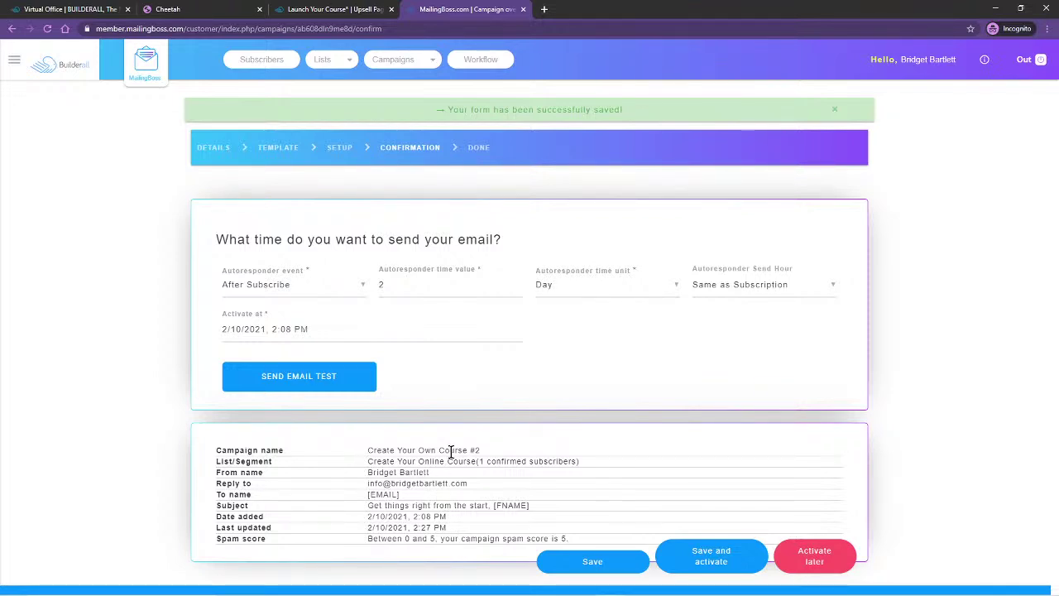
left_click(278, 149)
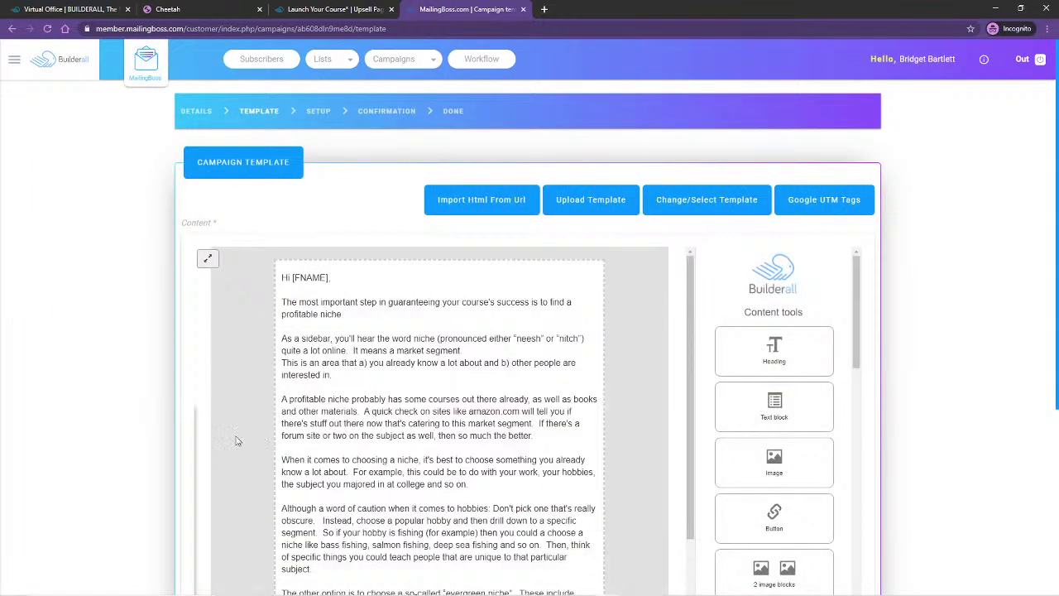
scroll(243, 432, "down", 6)
scroll(617, 479, "down", 2)
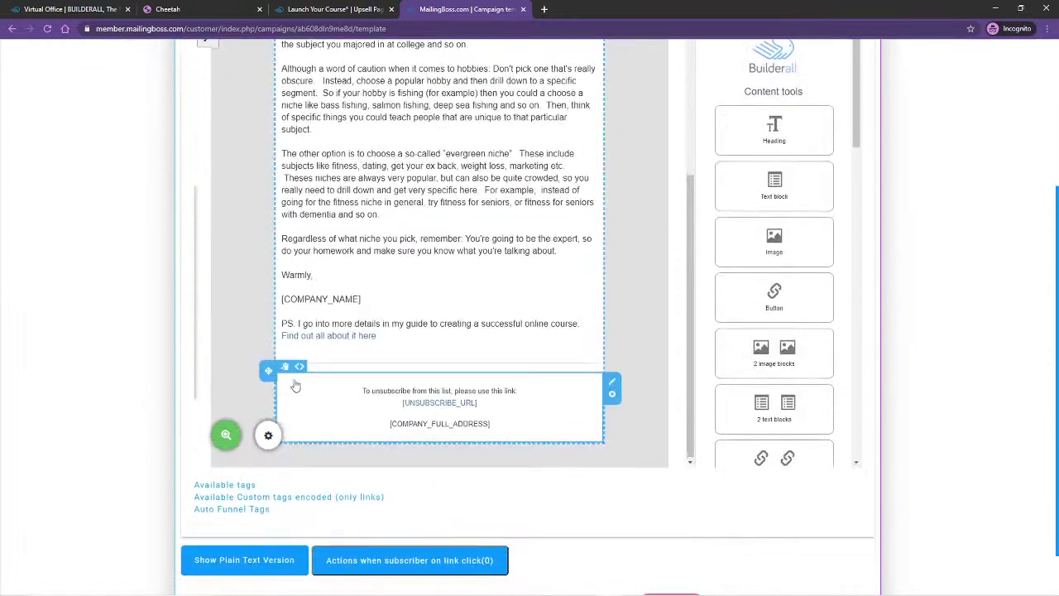
left_click(343, 342)
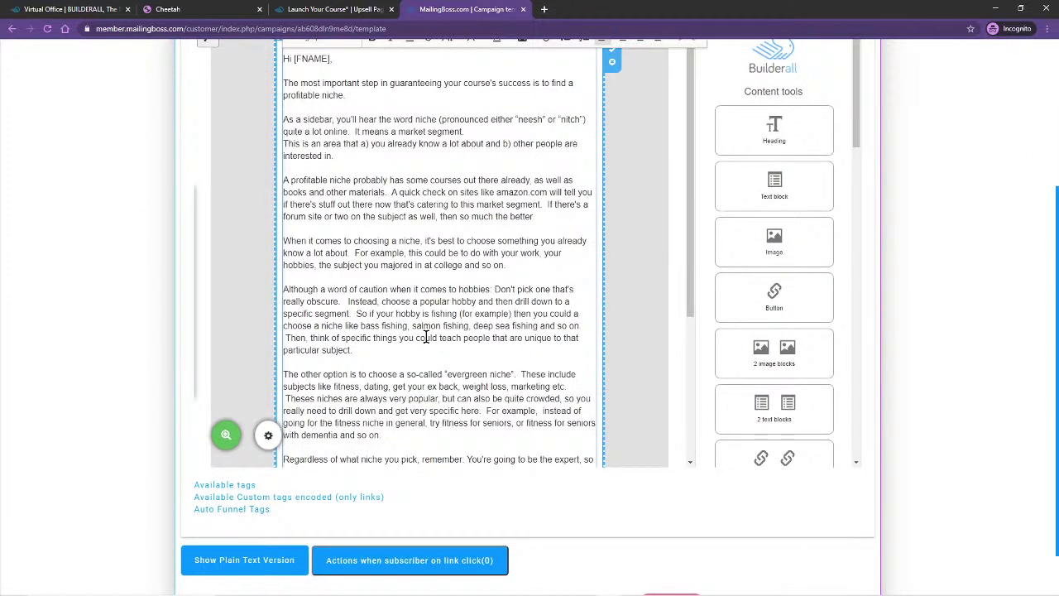
scroll(426, 347, "down", 5)
left_click(336, 502)
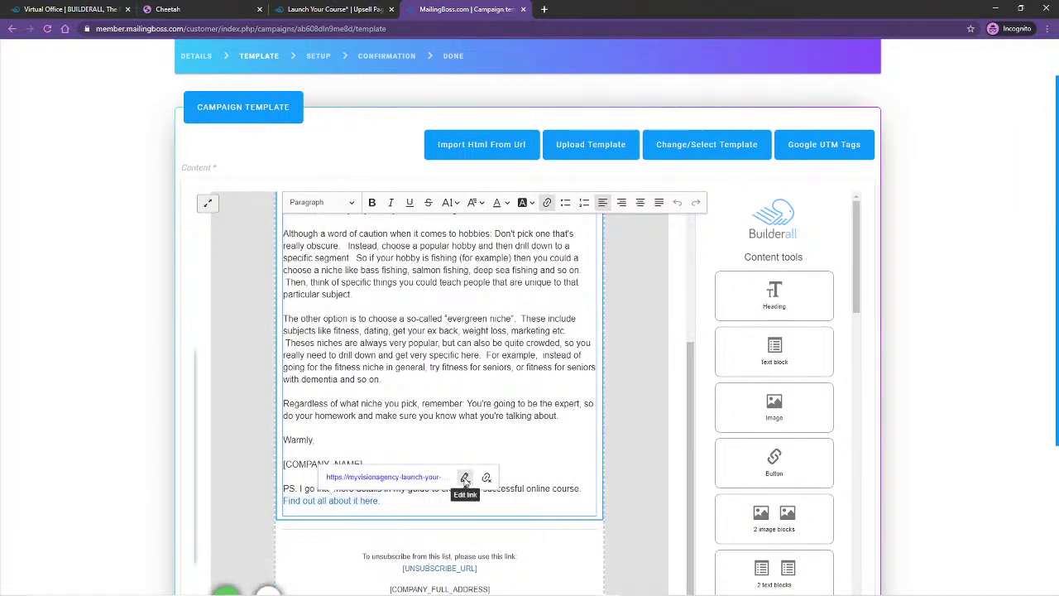
left_click(465, 480)
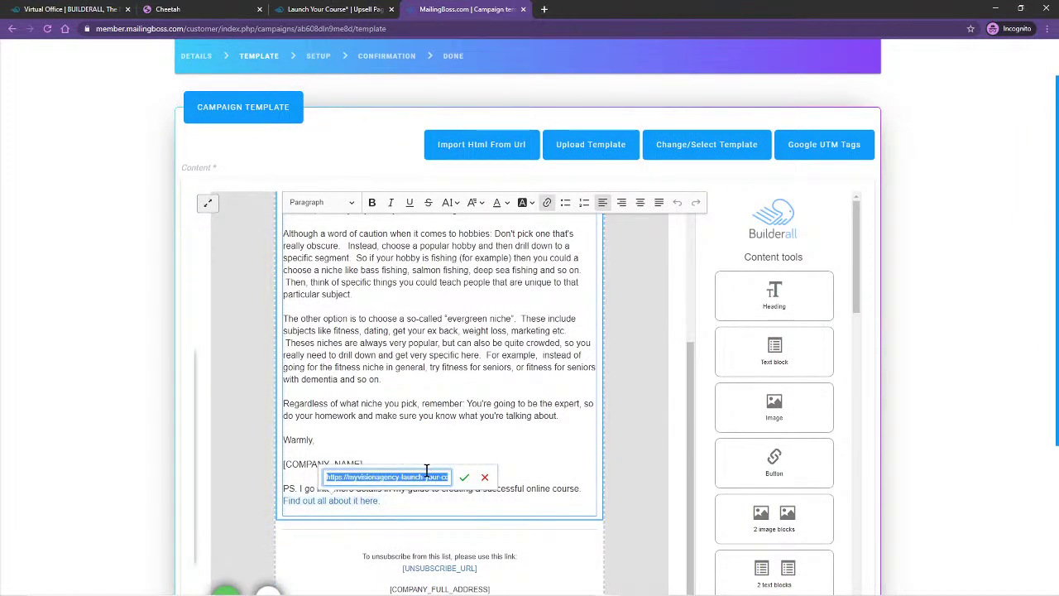
left_click(347, 480)
left_click_drag(352, 476, 446, 478)
type("https://bui")
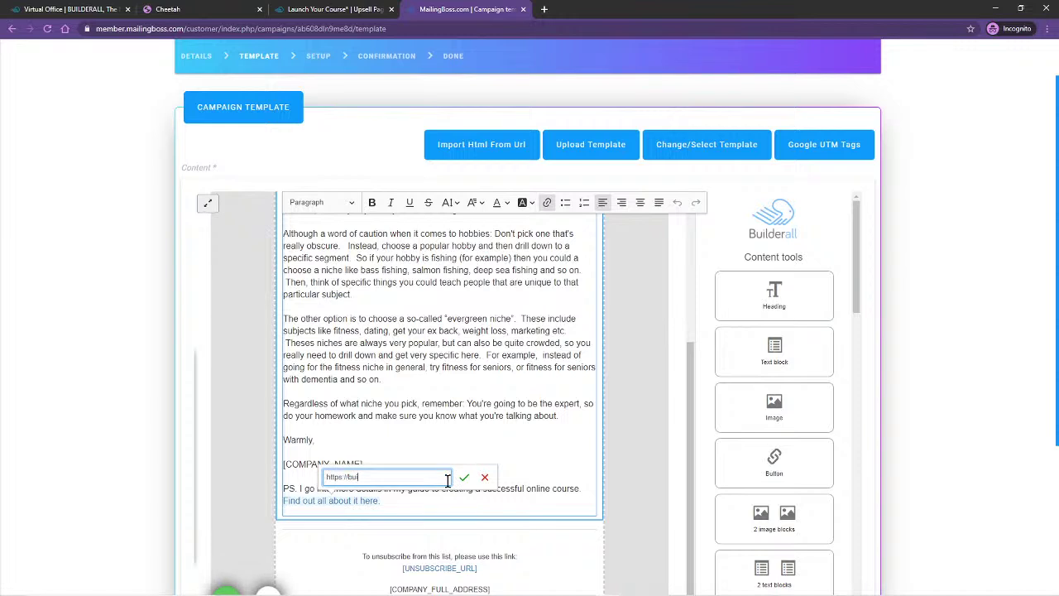
type("lderall.com")
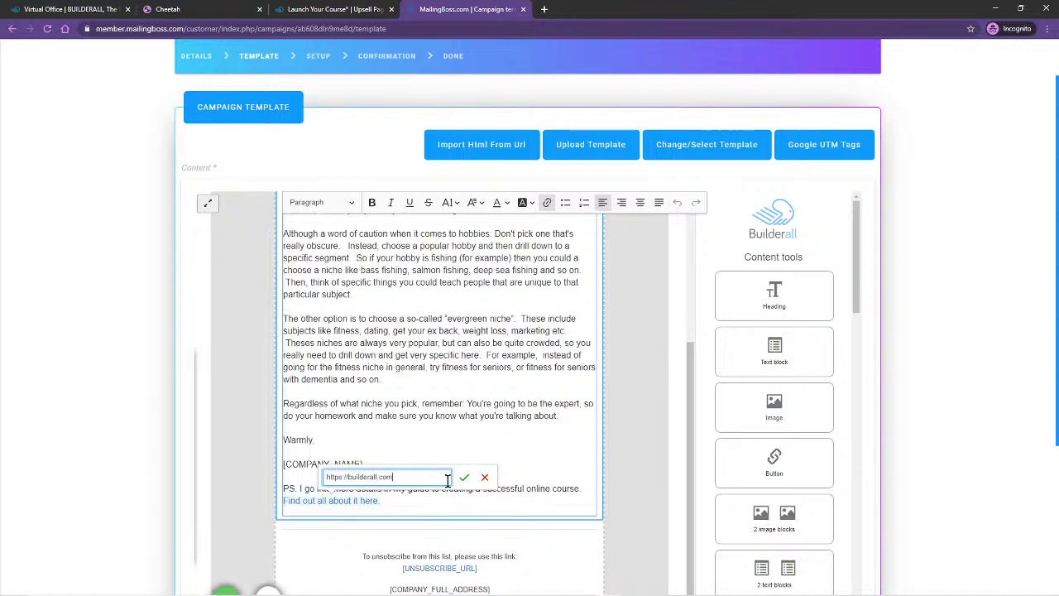
left_click(464, 478)
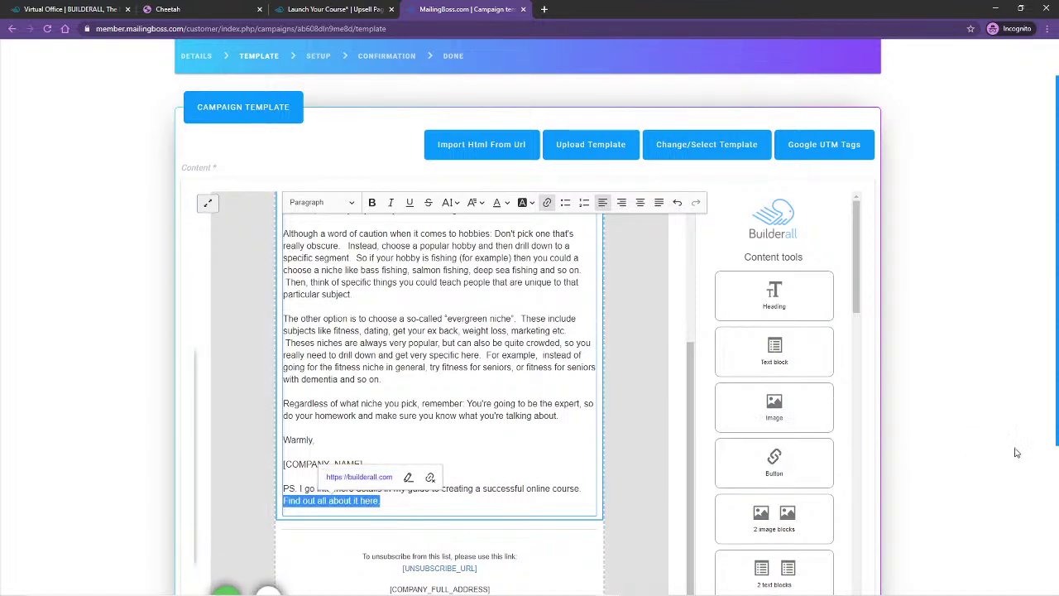
scroll(937, 456, "down", 3)
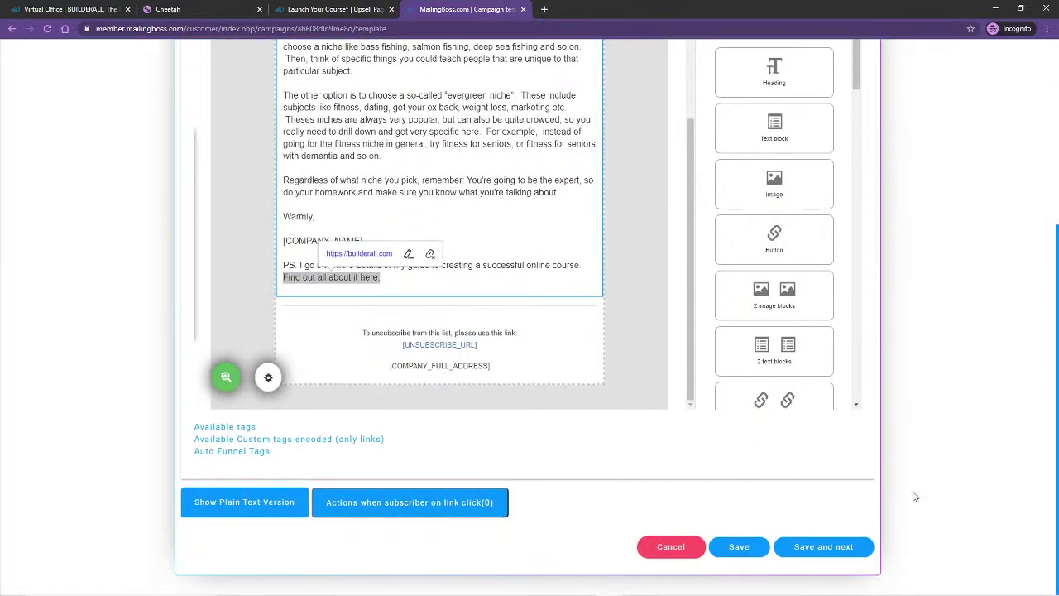
left_click(823, 546)
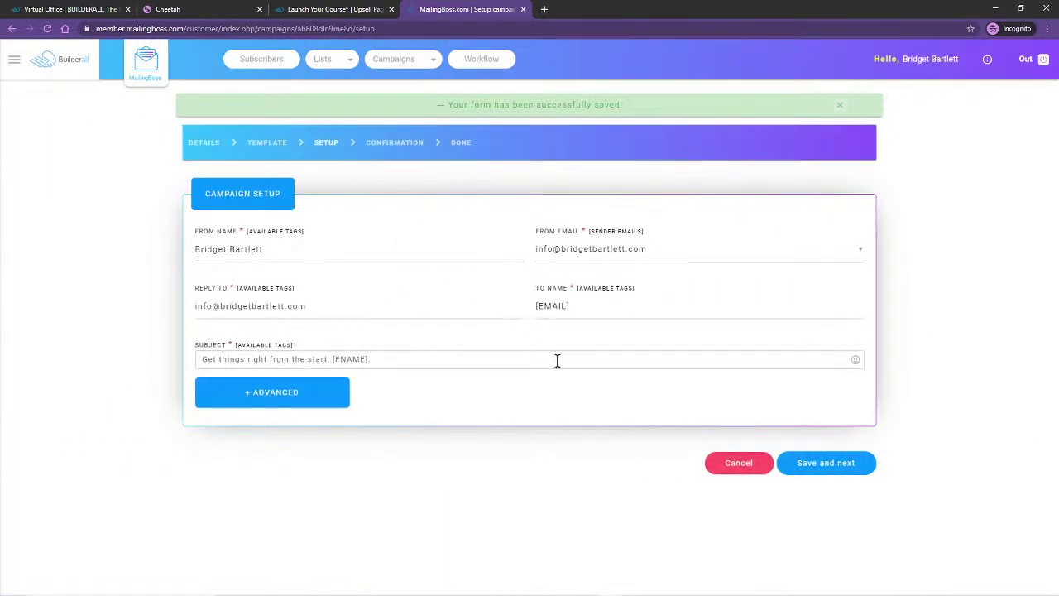
Recheck the spam score of Create Your Own Course #2, and save the campaign without activating it to return to the workflow.
left_click(826, 464)
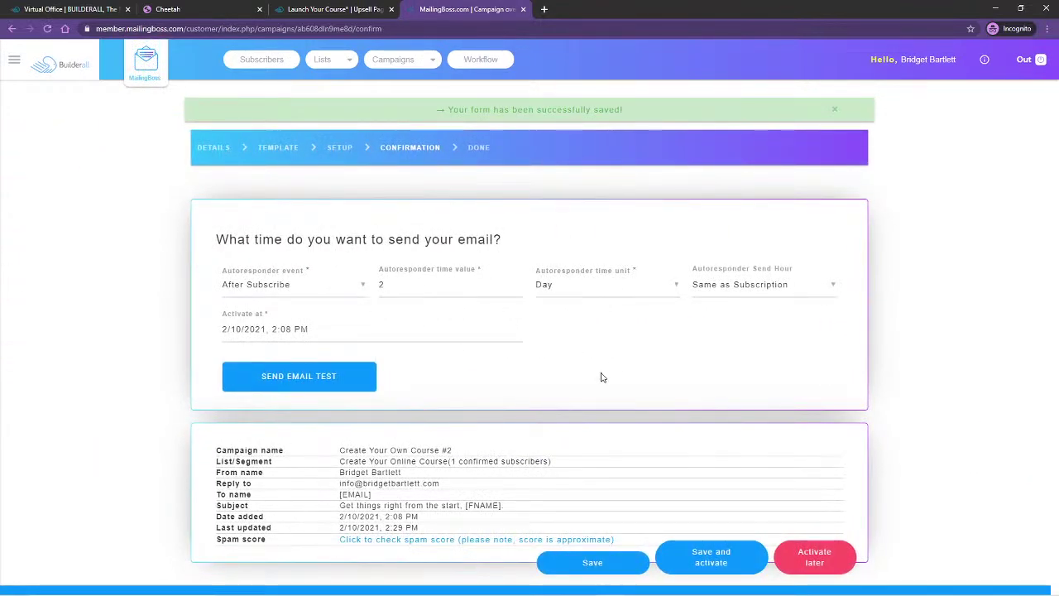
left_click(468, 540)
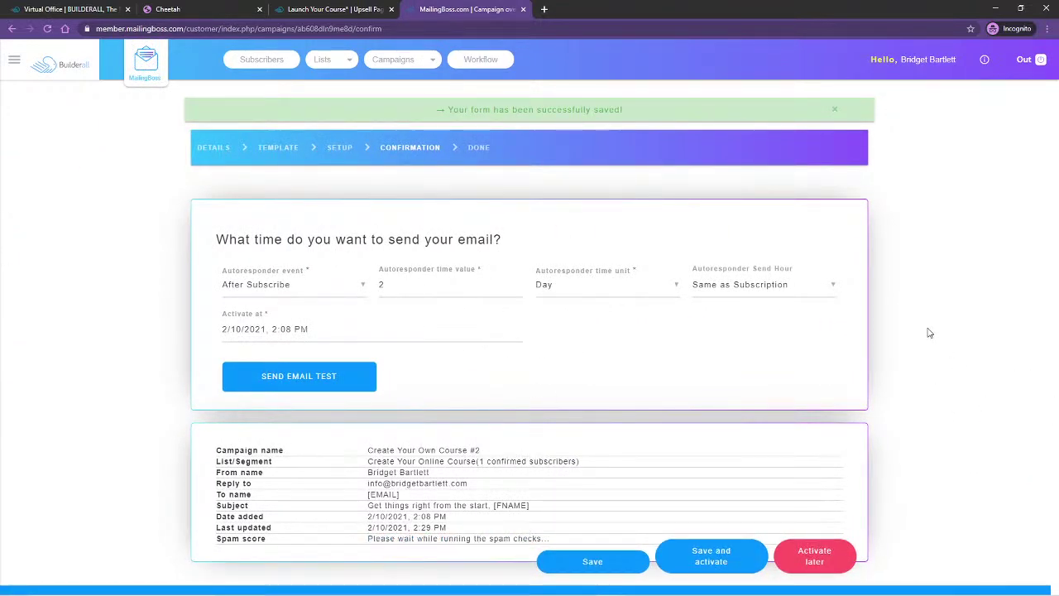
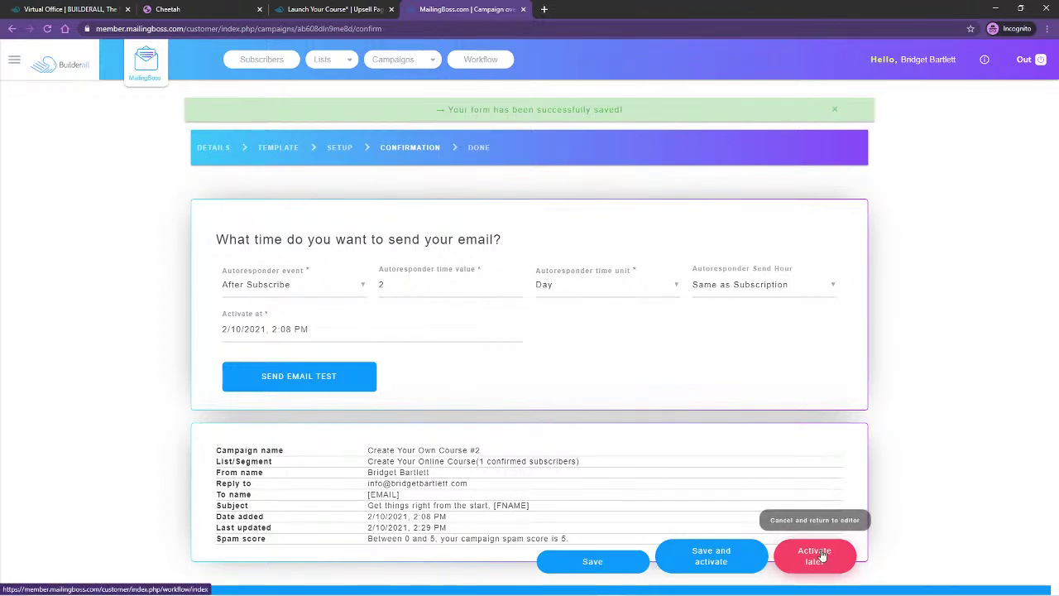
left_click(592, 561)
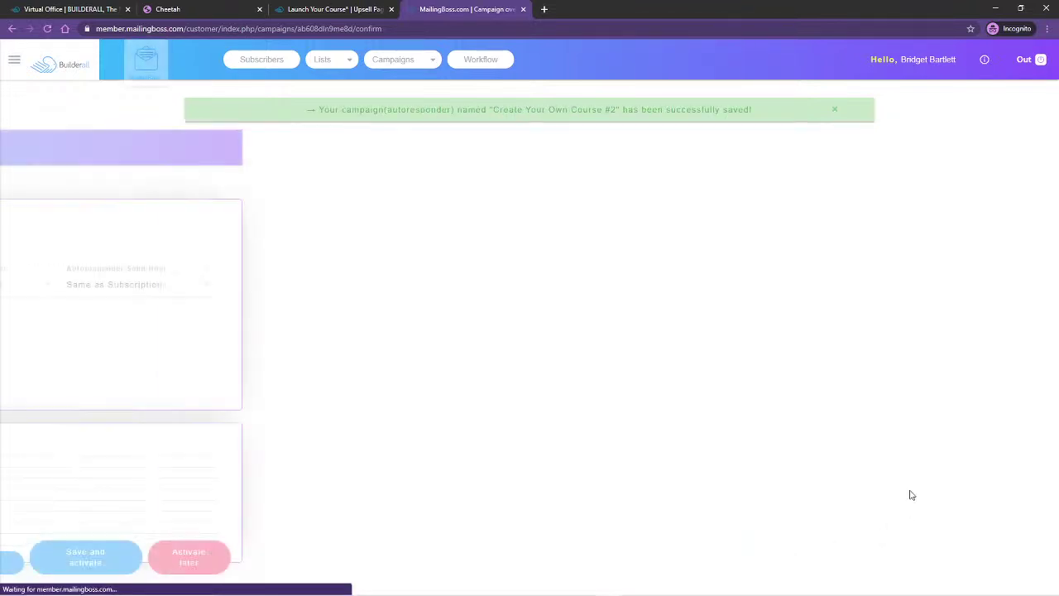
left_click(811, 551)
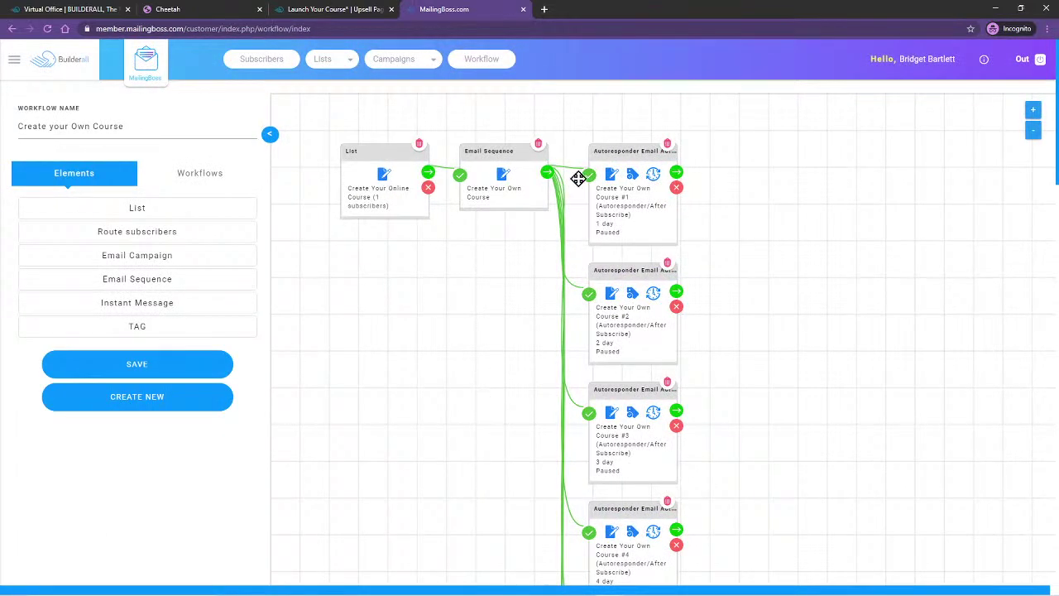
Open the email information of Create Your Own Course #3 from the workflow and save its details to continue to the template.
scroll(745, 418, "down", 2)
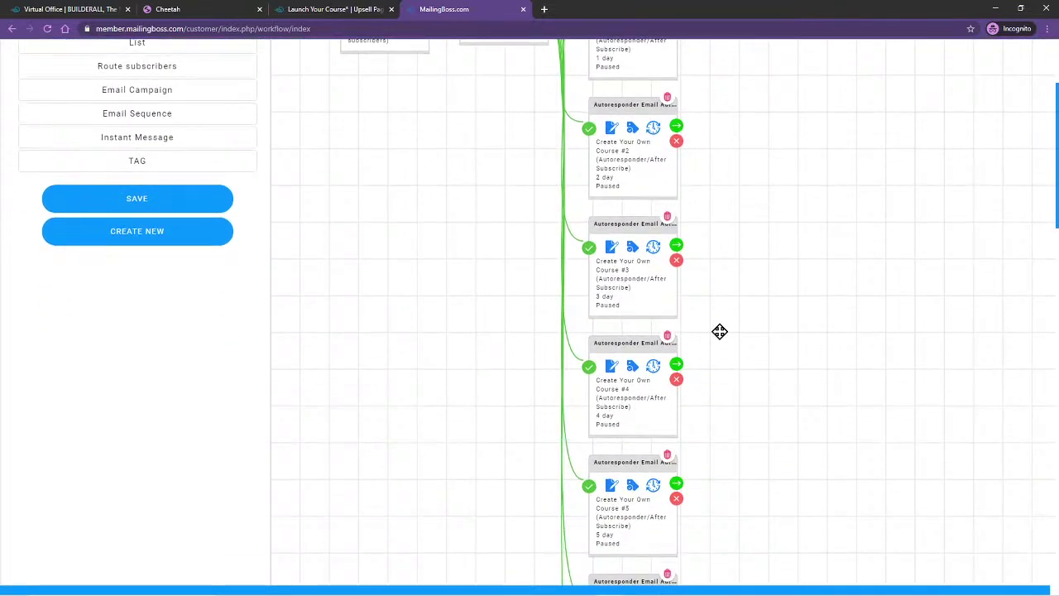
left_click(612, 248)
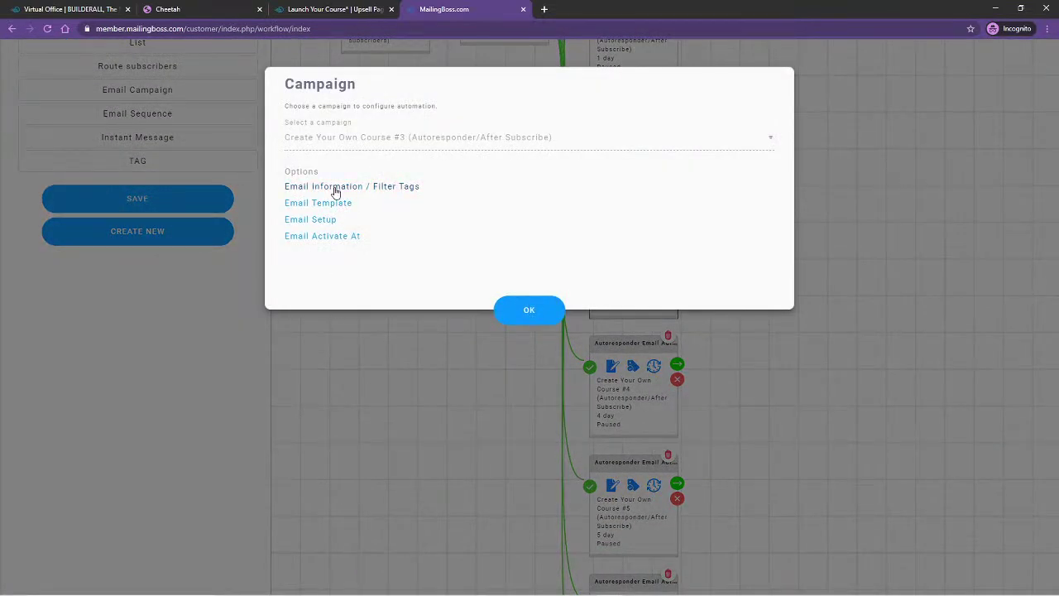
left_click(337, 188)
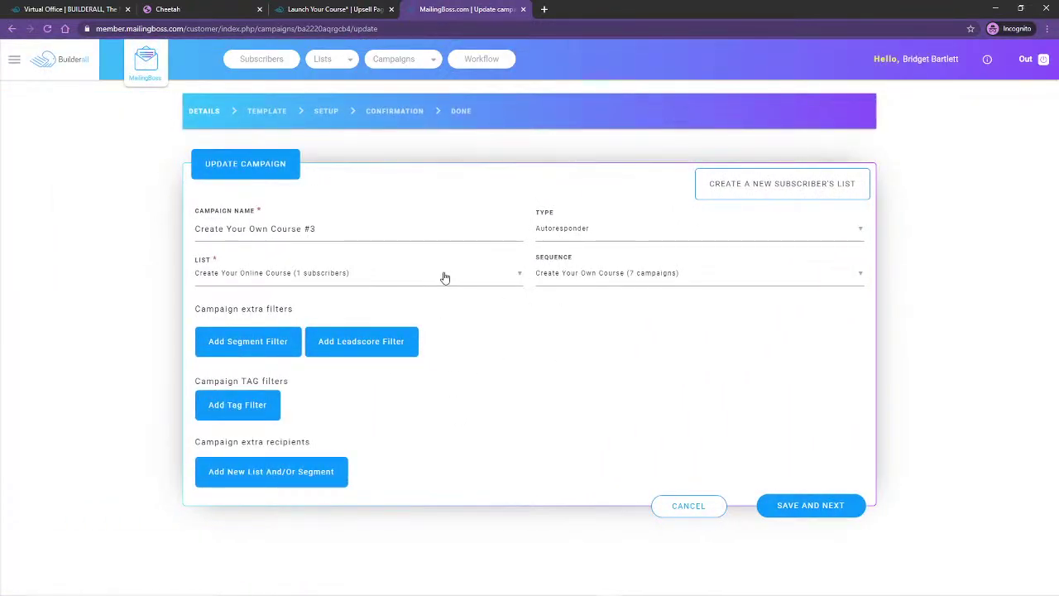
left_click(811, 507)
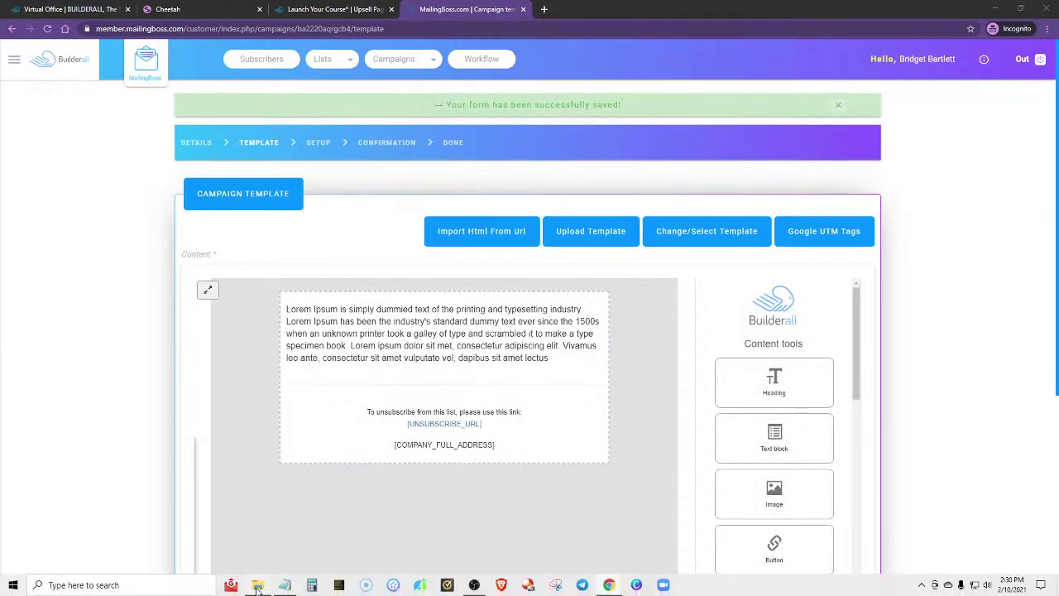
Copy the email text from "Hey [firstname]!" through the PS in the "Day 3 - Whats your course about" file, and return to the template.
left_click(256, 586)
double_click(141, 159)
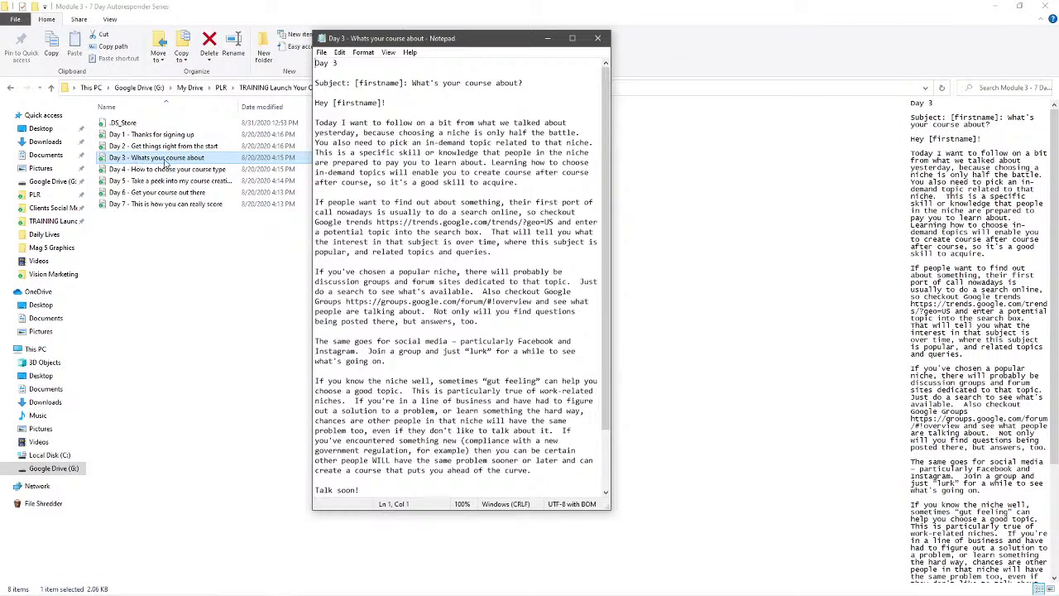
left_click_drag(314, 105, 491, 533)
right_click(504, 358)
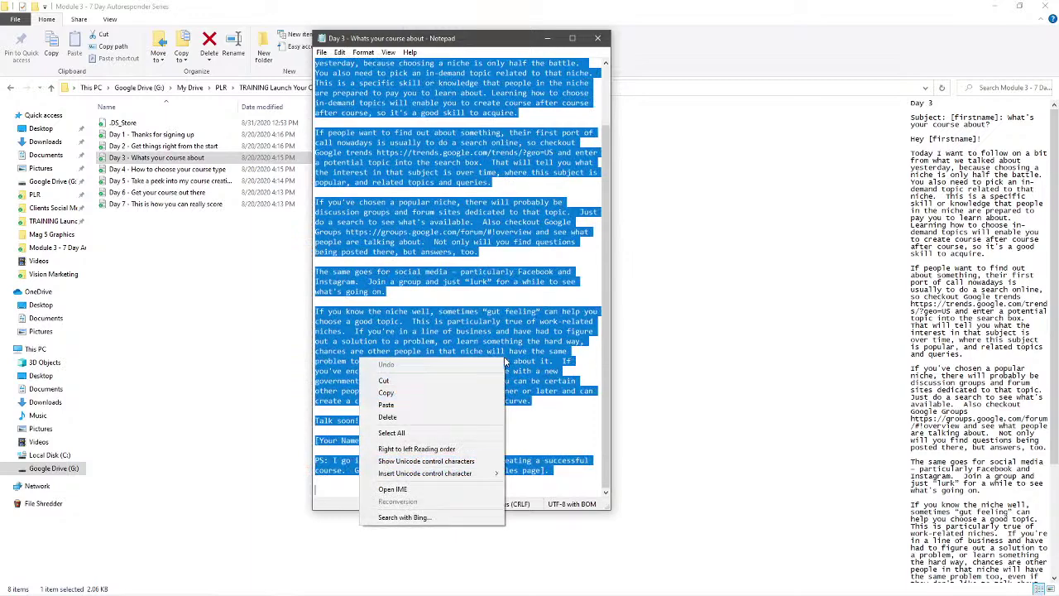
left_click(437, 400)
left_click(1001, 7)
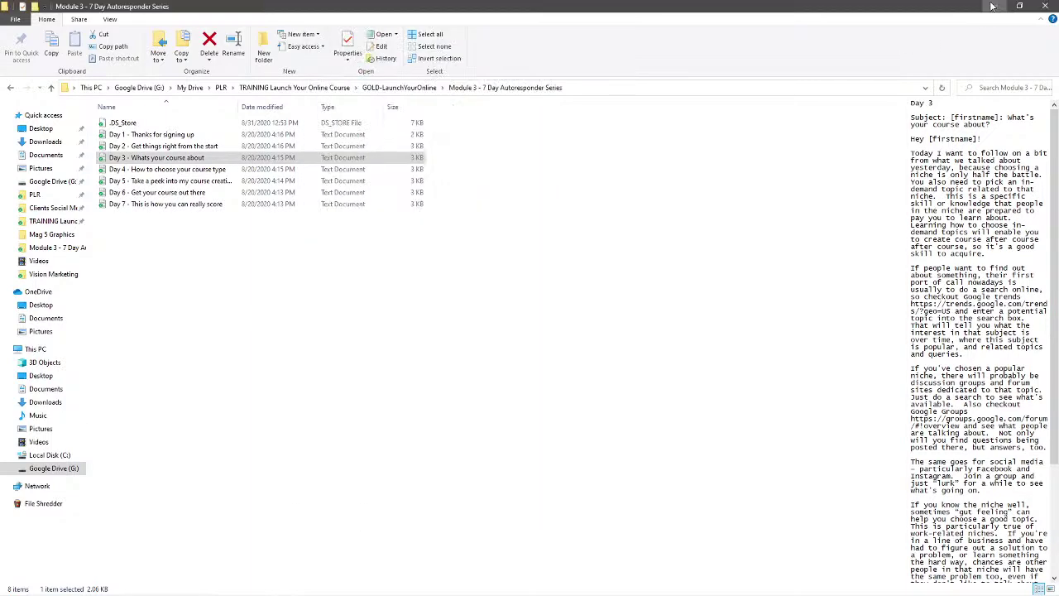
left_click(547, 38)
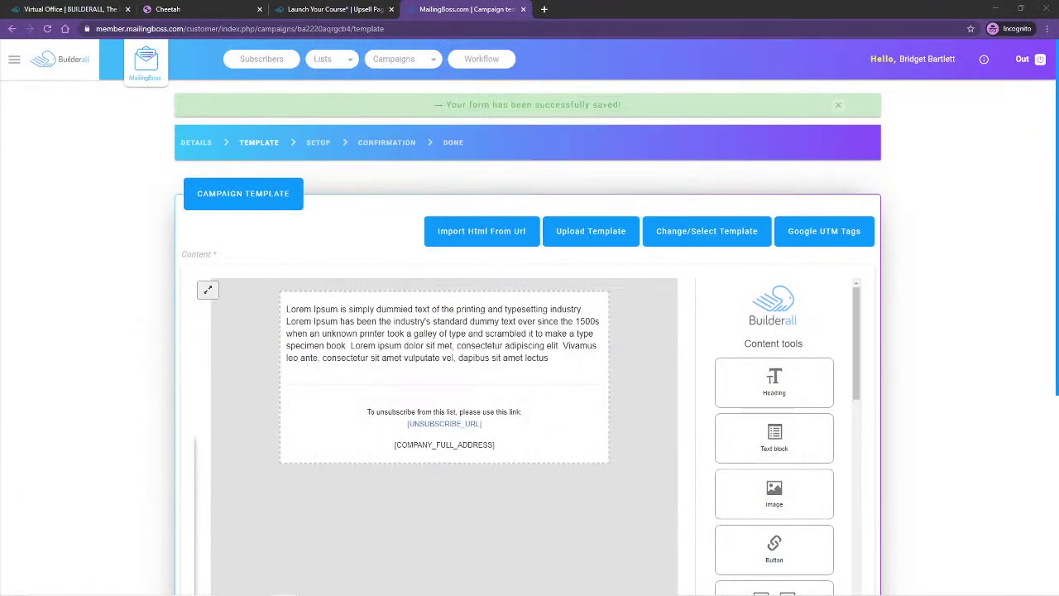
Replace the Lorem Ipsum placeholder in the campaign template with the copied Day 3 email body as plain text.
left_click(354, 324)
double_click(328, 322)
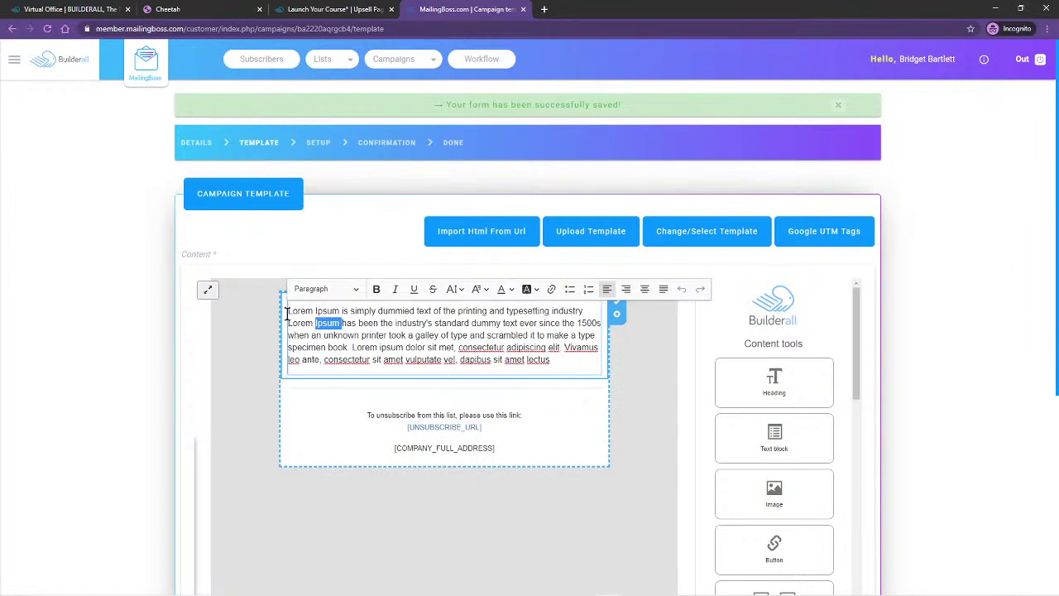
left_click_drag(290, 310, 552, 361)
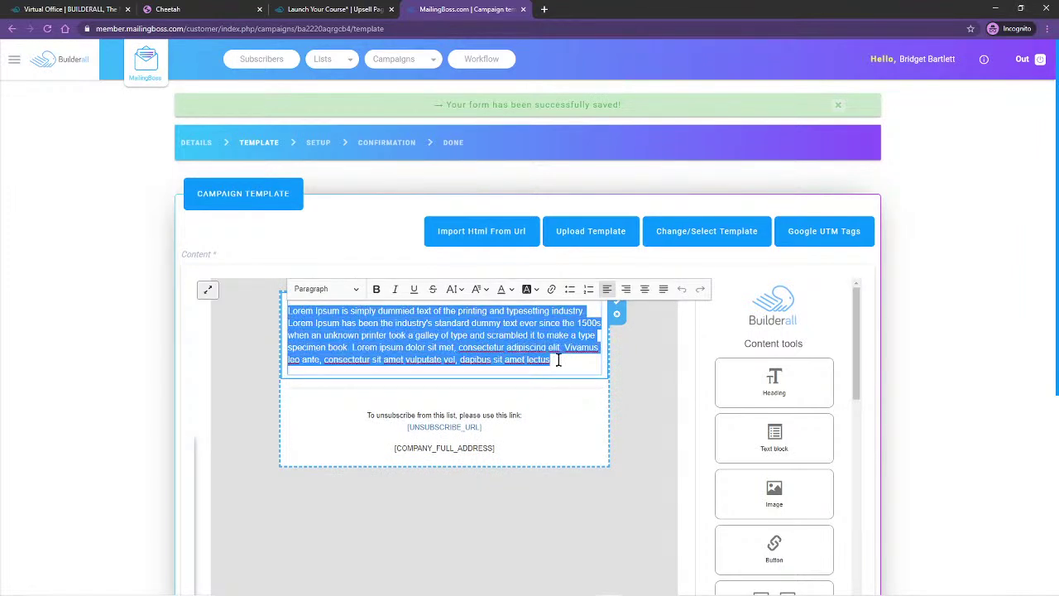
right_click(392, 333)
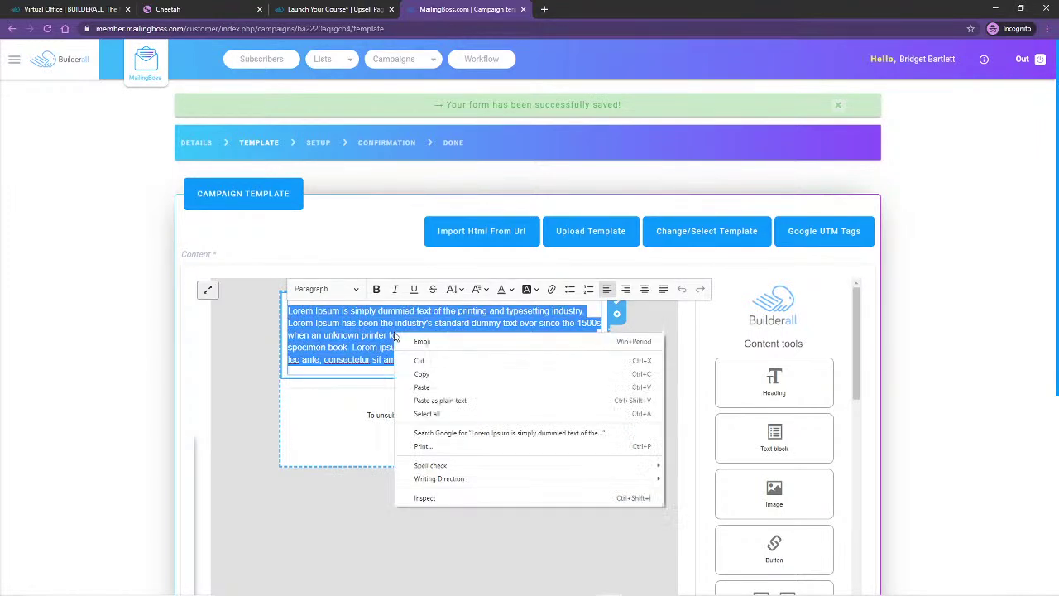
left_click(433, 400)
scroll(436, 349, "up", 2)
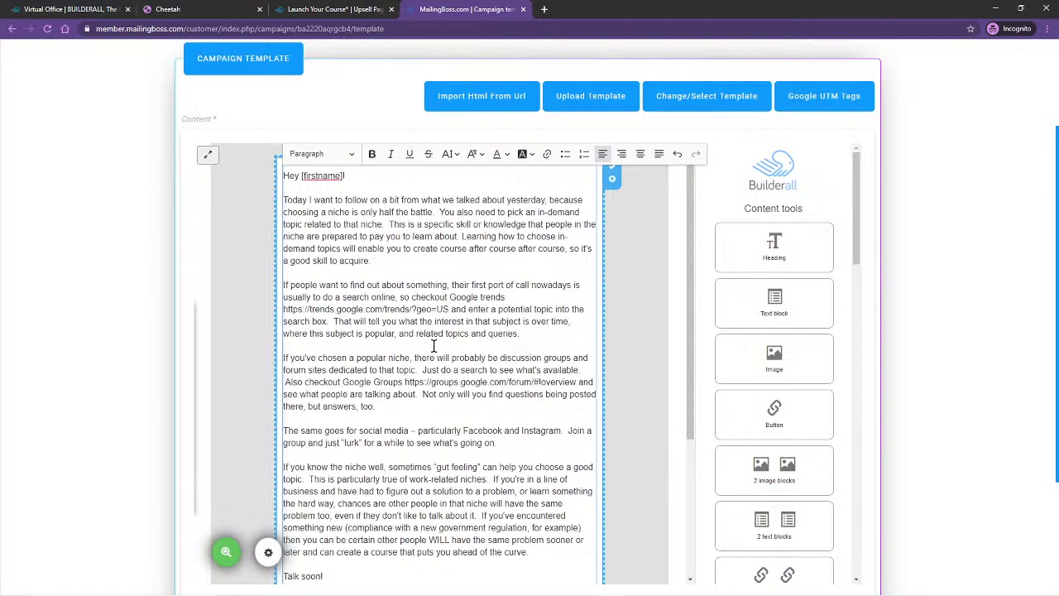
Replace the [firstname] placeholder in the email greeting with the available tag [FNAME].
left_click_drag(341, 176, 299, 177)
scroll(215, 469, "down", 2)
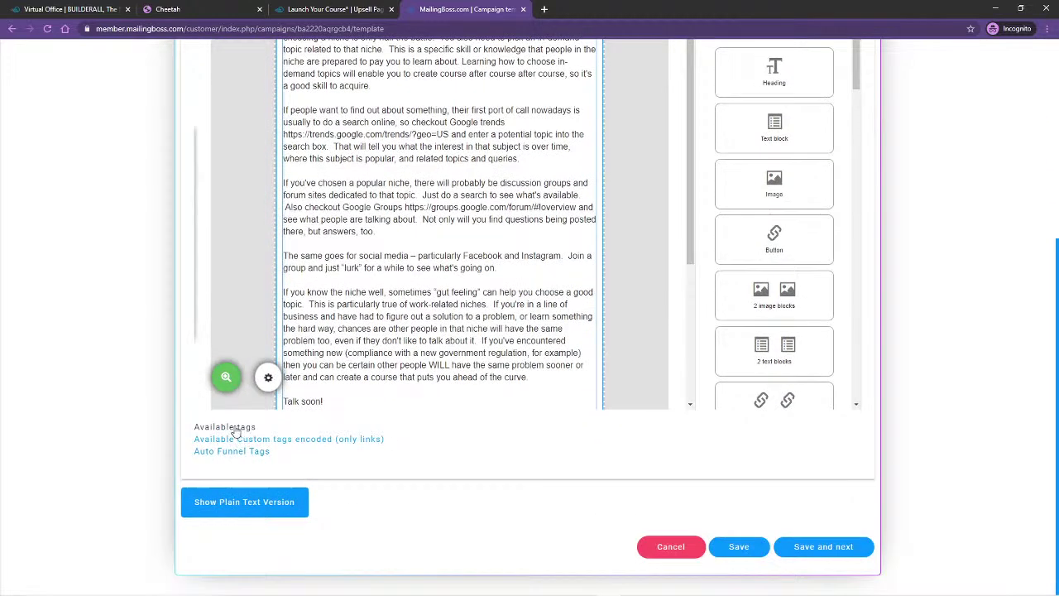
left_click(224, 427)
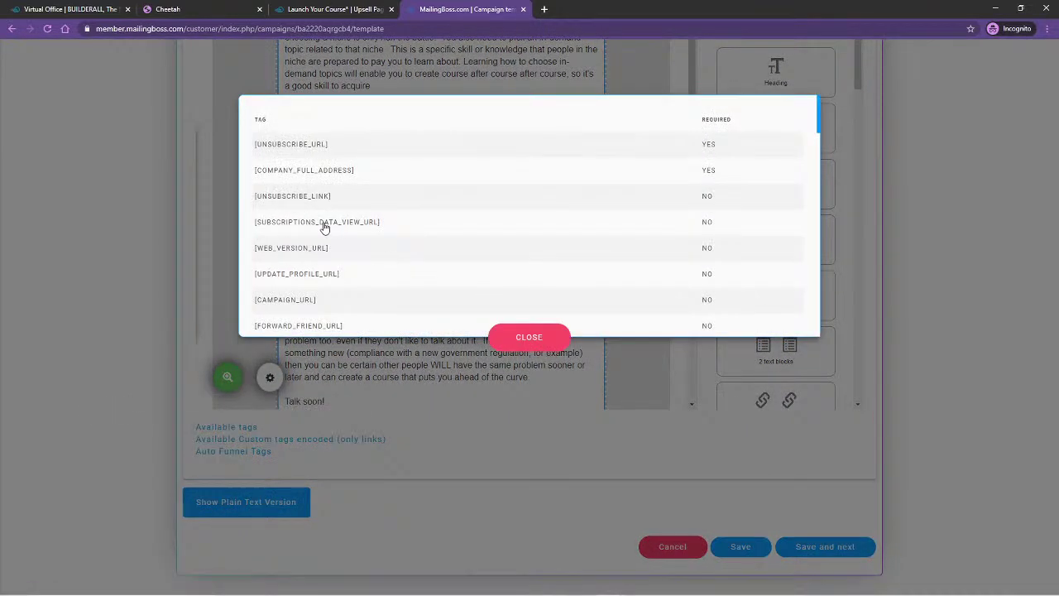
scroll(324, 228, "down", 6)
scroll(303, 259, "down", 10)
scroll(296, 258, "down", 3)
scroll(293, 263, "down", 2)
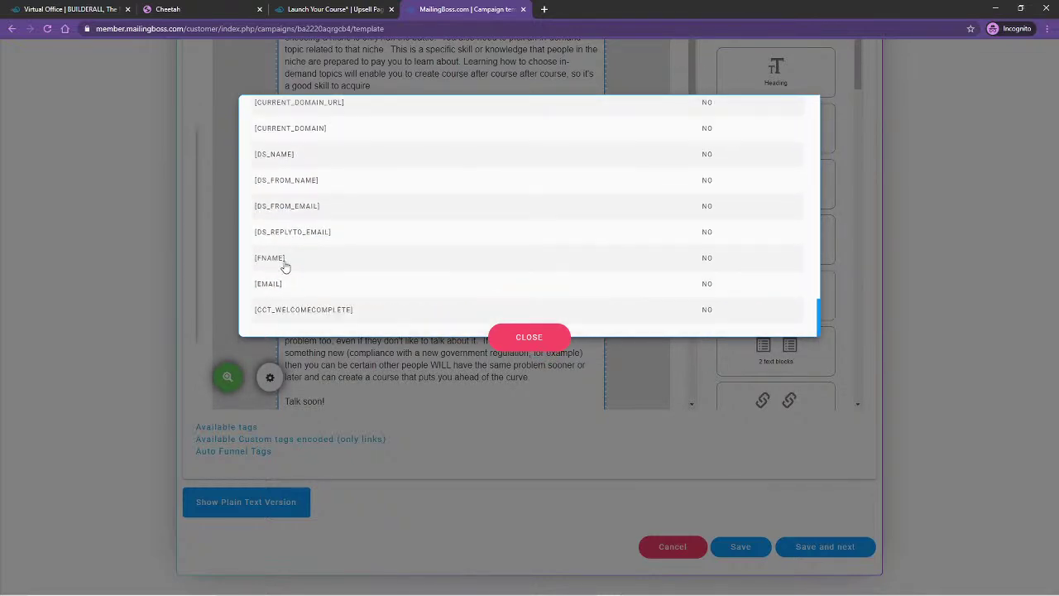
left_click(271, 265)
Replace the [Your Name] sign-off with the [COMPANY_NAME] tag, and save the template to continue to the campaign setup.
scroll(458, 323, "down", 2)
scroll(453, 322, "down", 2)
left_click_drag(333, 218, 283, 217)
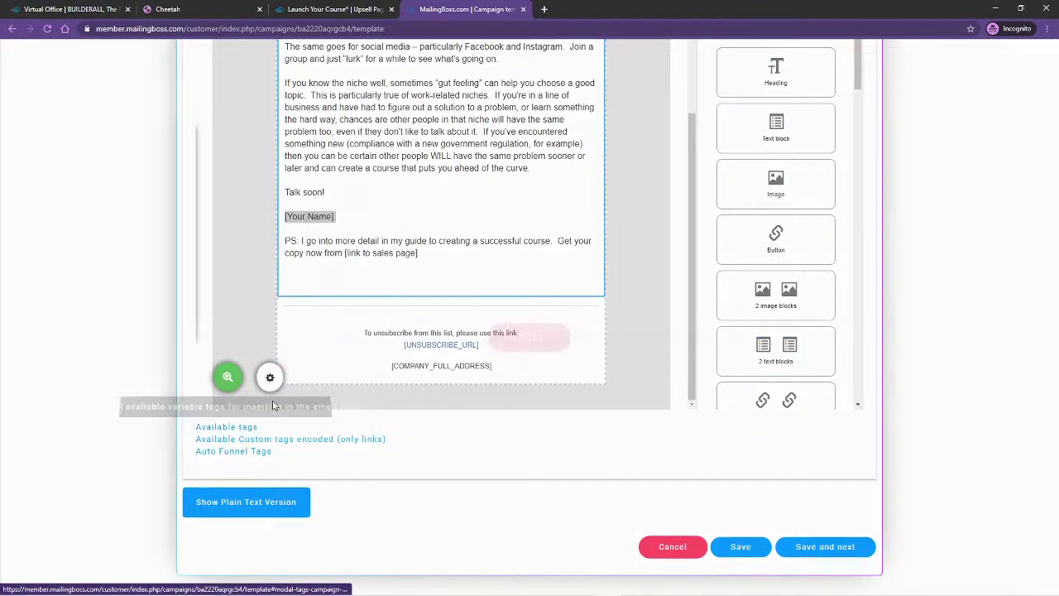
left_click(241, 428)
scroll(302, 262, "up", 2)
scroll(304, 263, "up", 10)
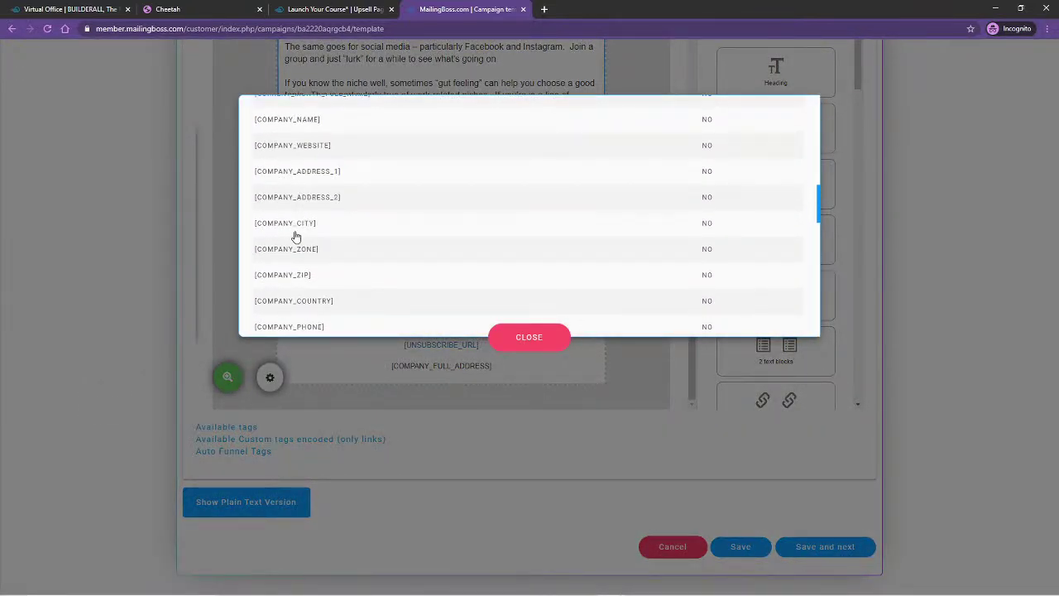
scroll(289, 215, "up", 2)
left_click(500, 336)
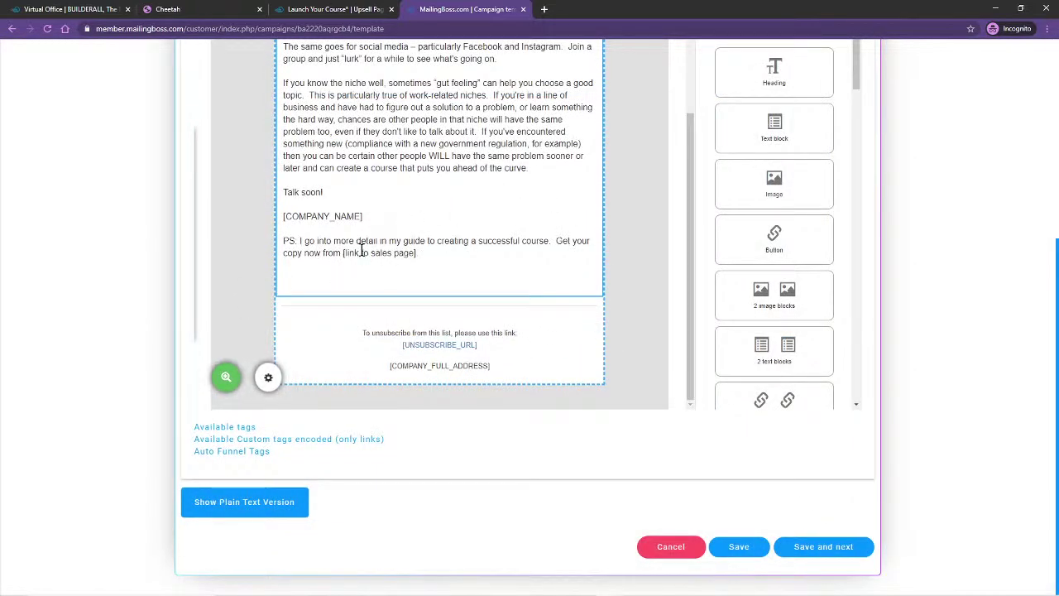
scroll(634, 318, "up", 1)
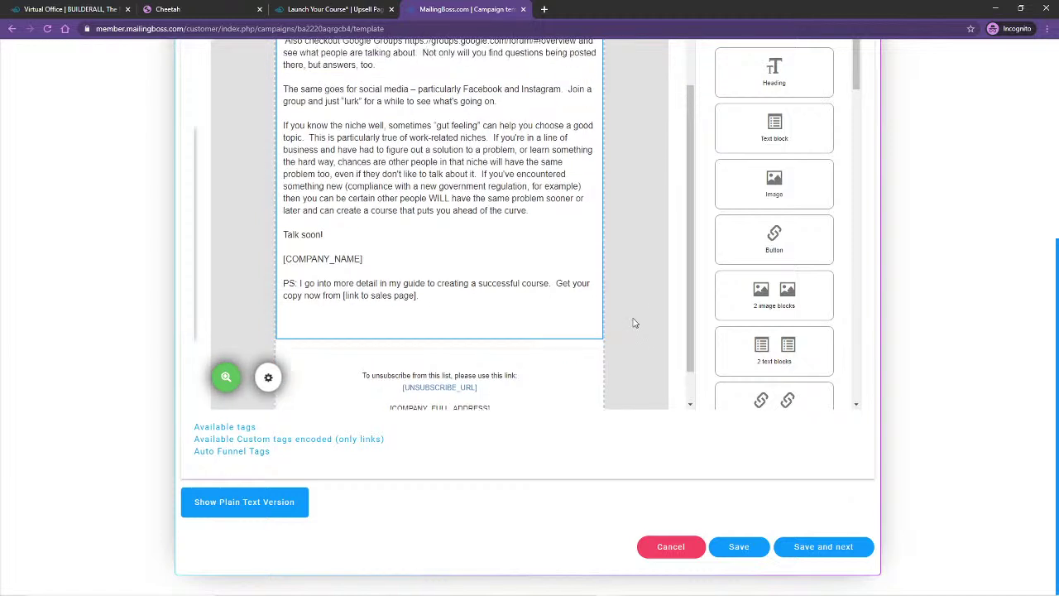
left_click(817, 548)
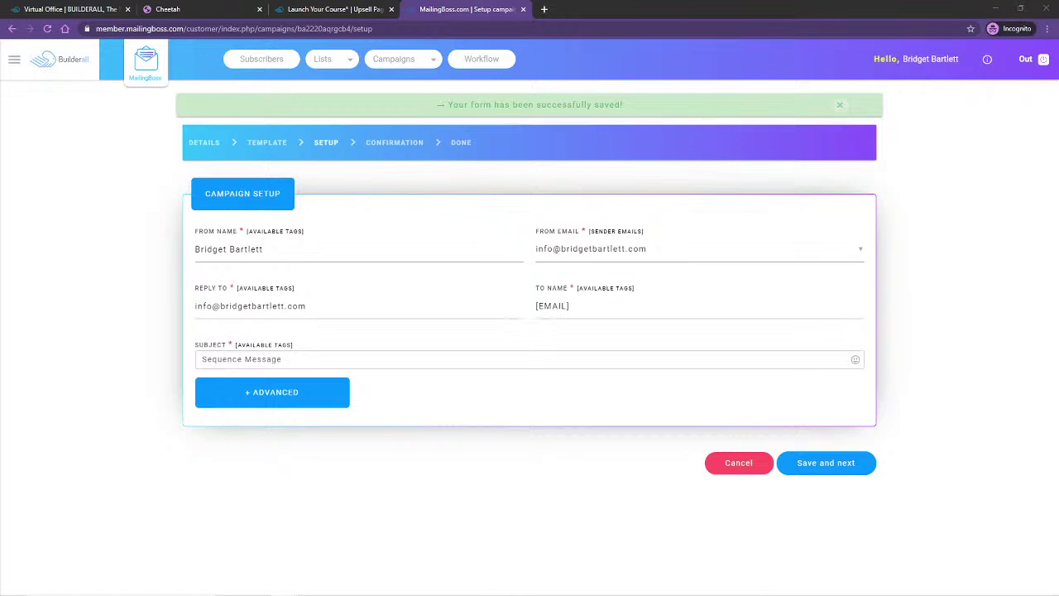
Replace the default campaign subject with the copied Day 3 line "[firstname]: What's your course about?".
key("alt+Tab")
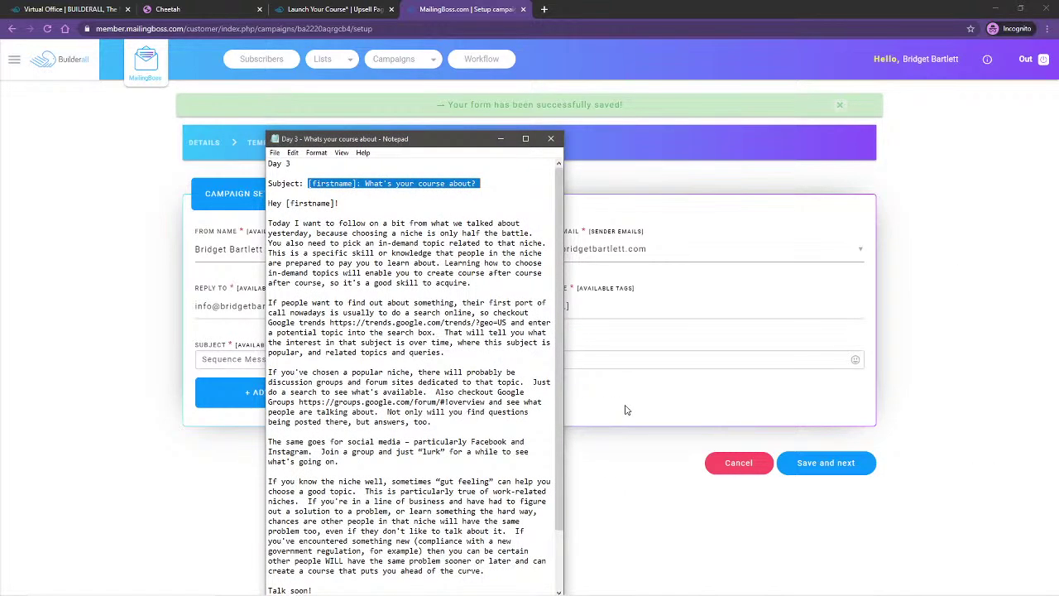
key("alt+Tab")
left_click_drag(496, 361, 211, 359)
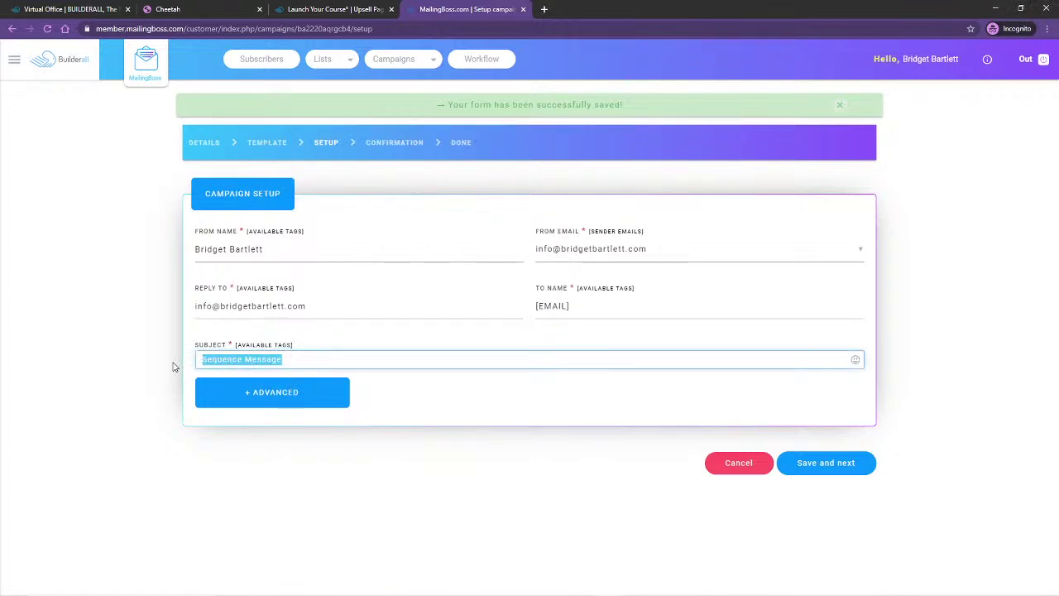
key("ctrl+v")
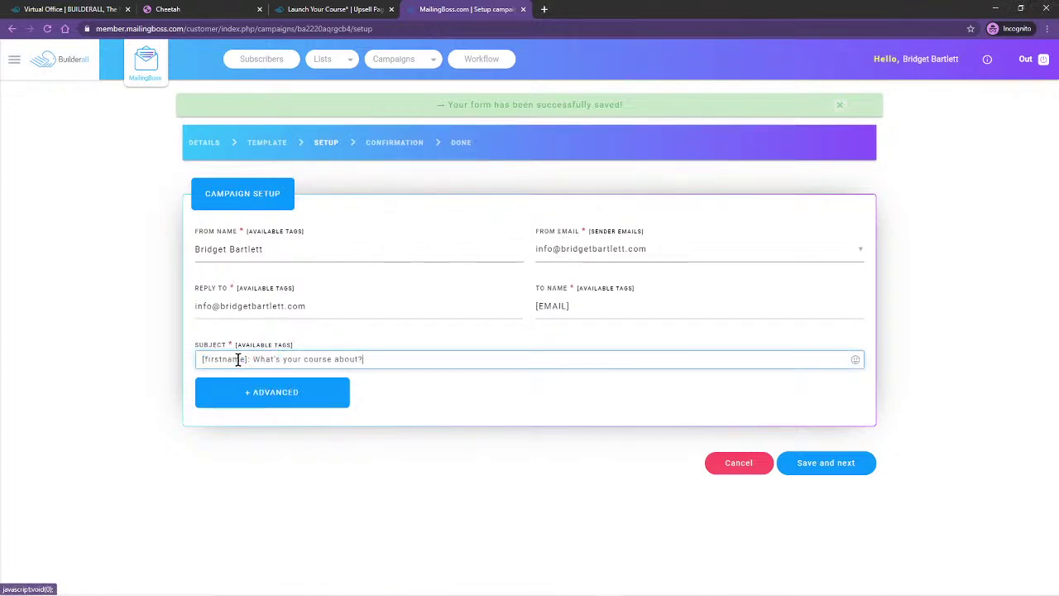
Swap [firstname] in the subject for the [FNAME] tag, and save the setup to continue to the confirmation.
left_click_drag(248, 359, 187, 361)
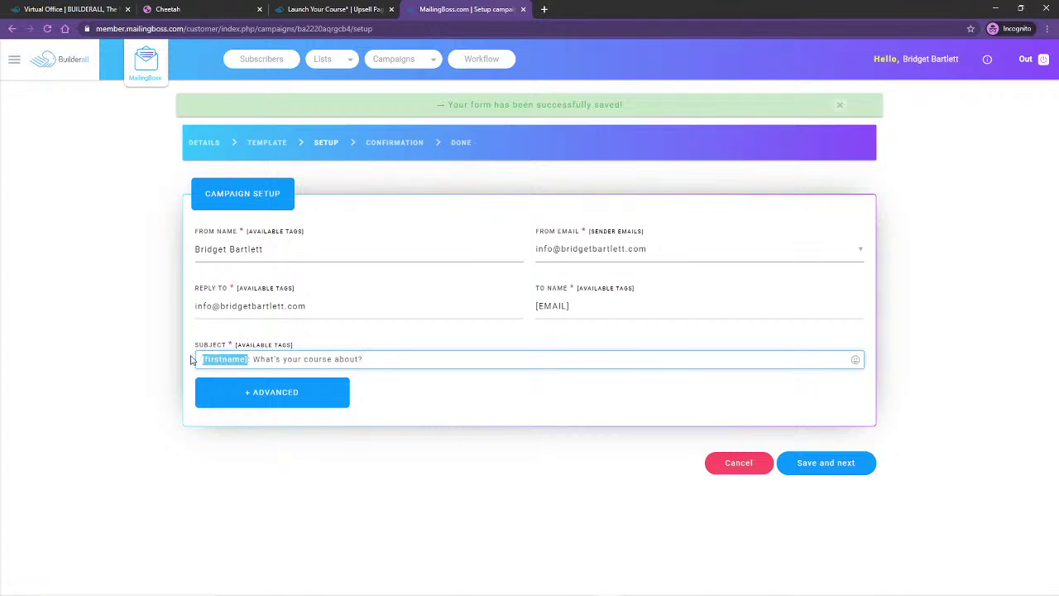
left_click(268, 345)
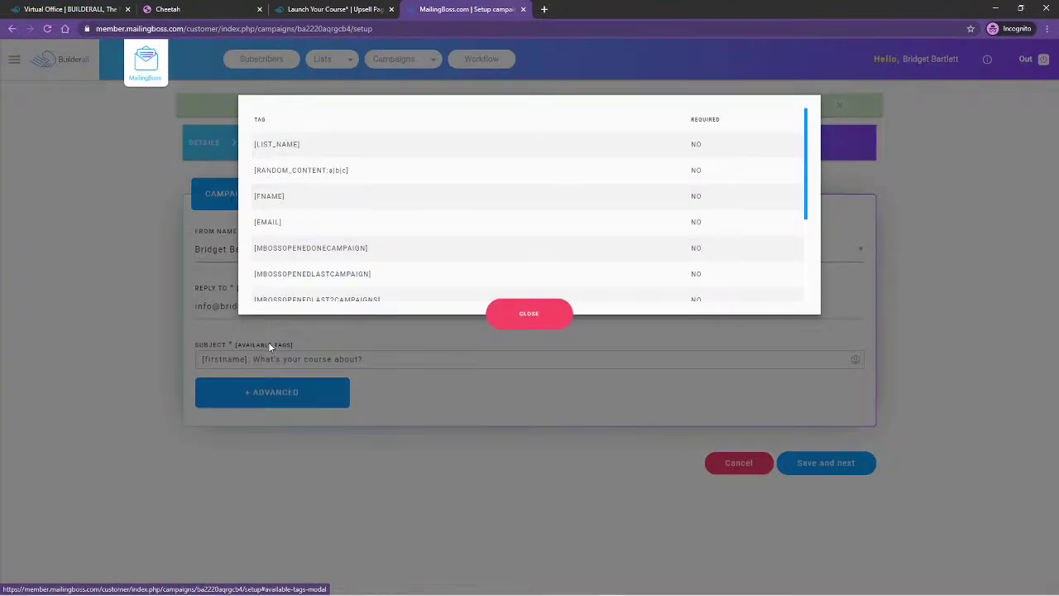
left_click(264, 196)
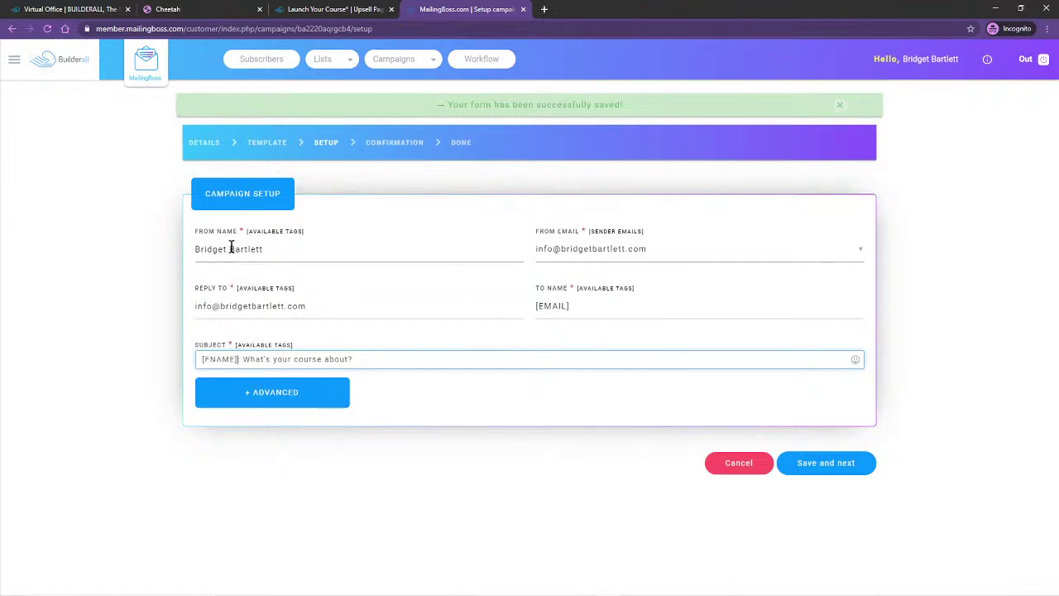
left_click(807, 465)
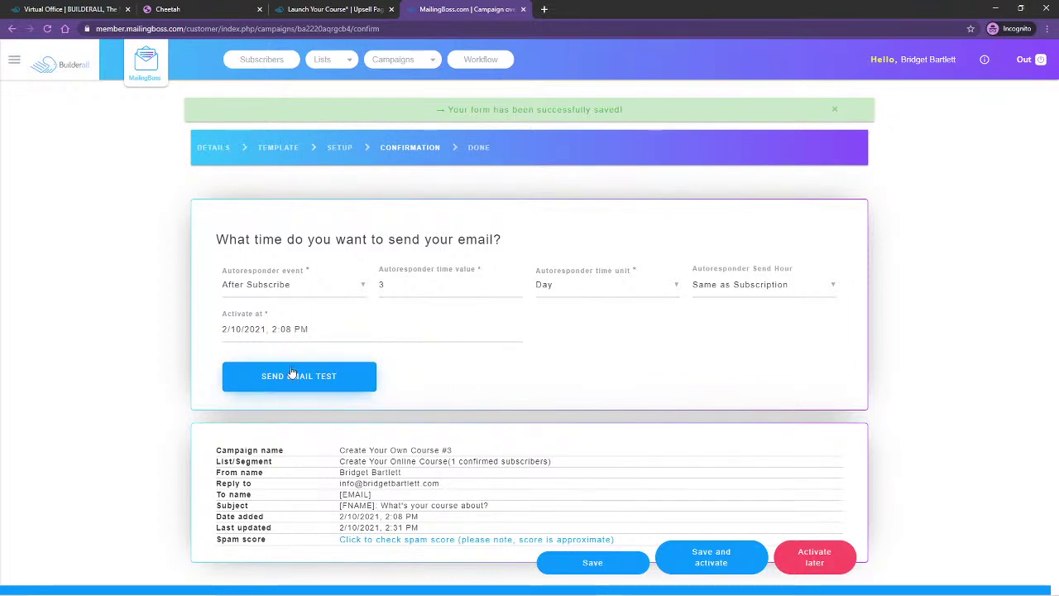
Check the campaign's spam score and save the Create Your Own Course #3 autoresponder, returning to the workflow.
left_click(467, 540)
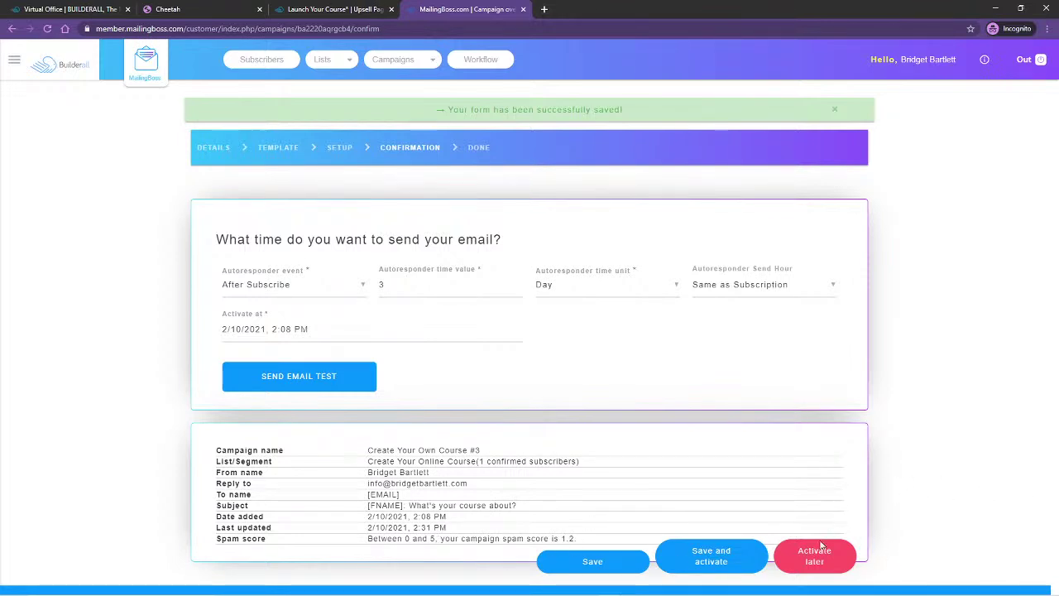
left_click(606, 561)
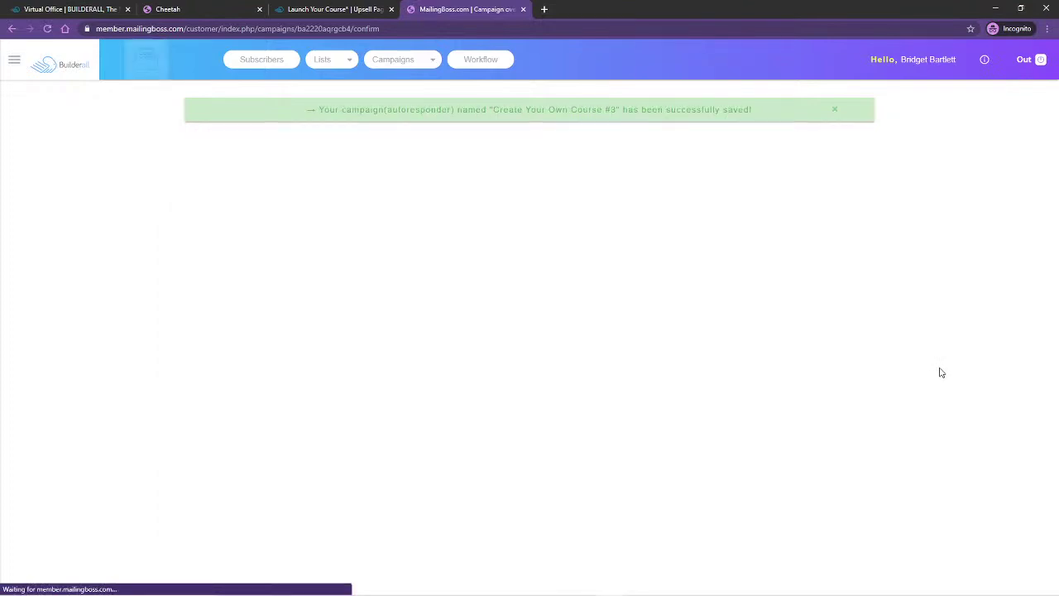
left_click(816, 558)
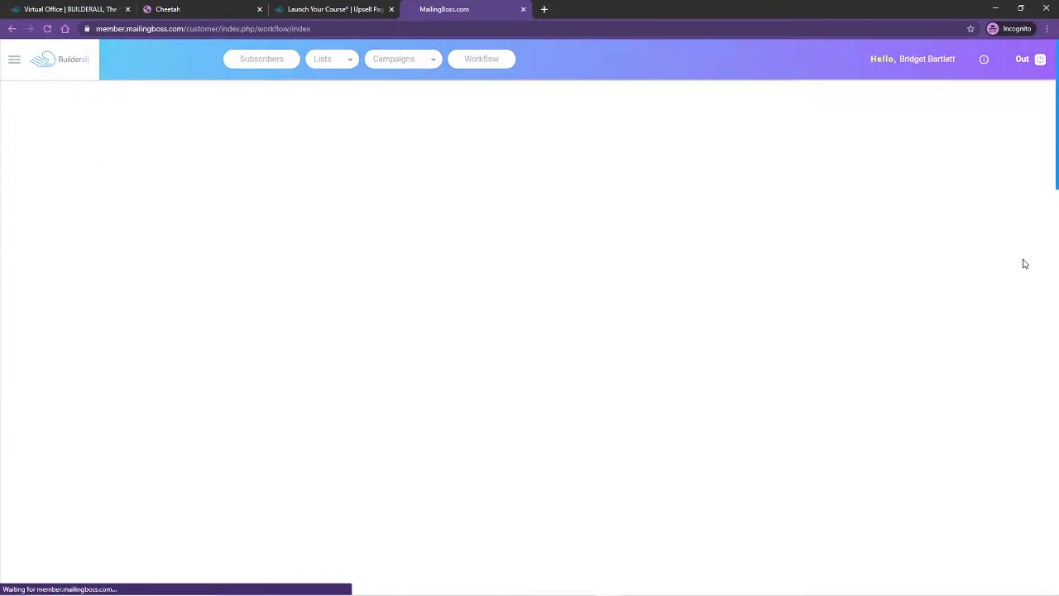
Open the email information of Create Your Own Course #4 from the workflow, and save its details to reach the template.
scroll(822, 396, "down", 2)
scroll(822, 396, "down", 2)
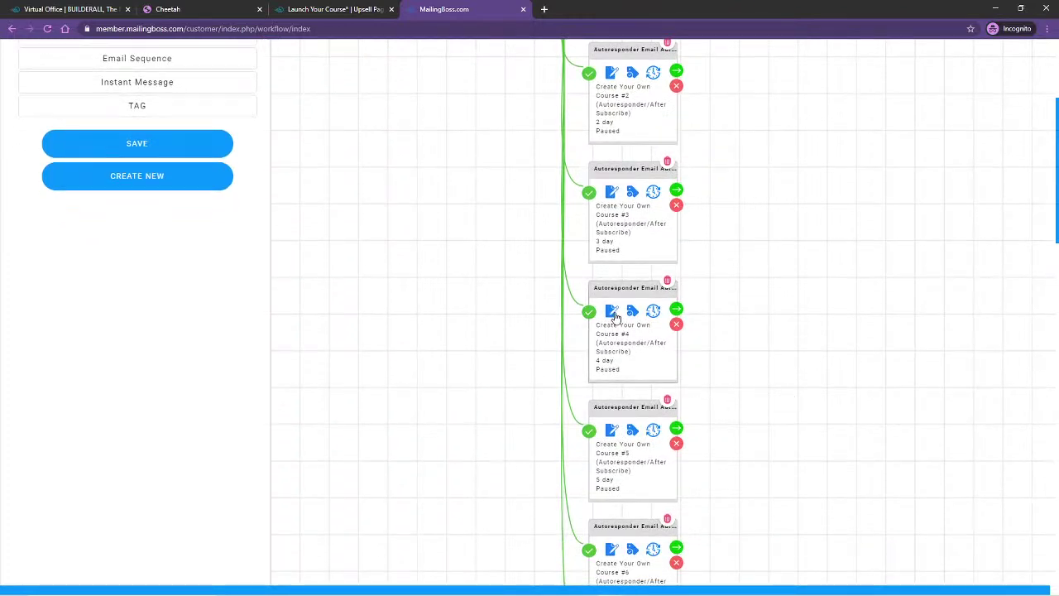
left_click(610, 313)
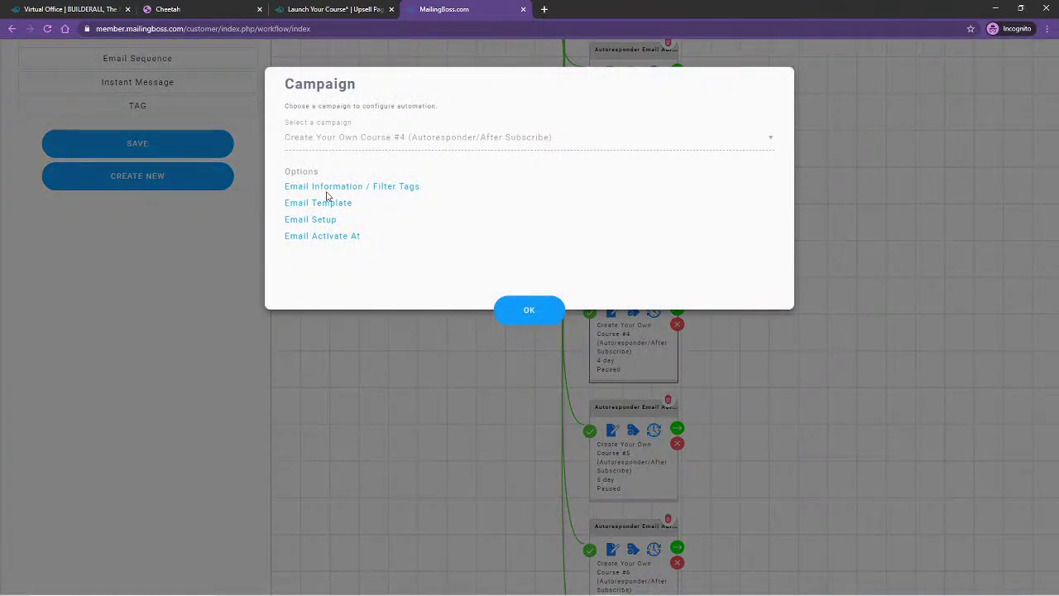
left_click(326, 187)
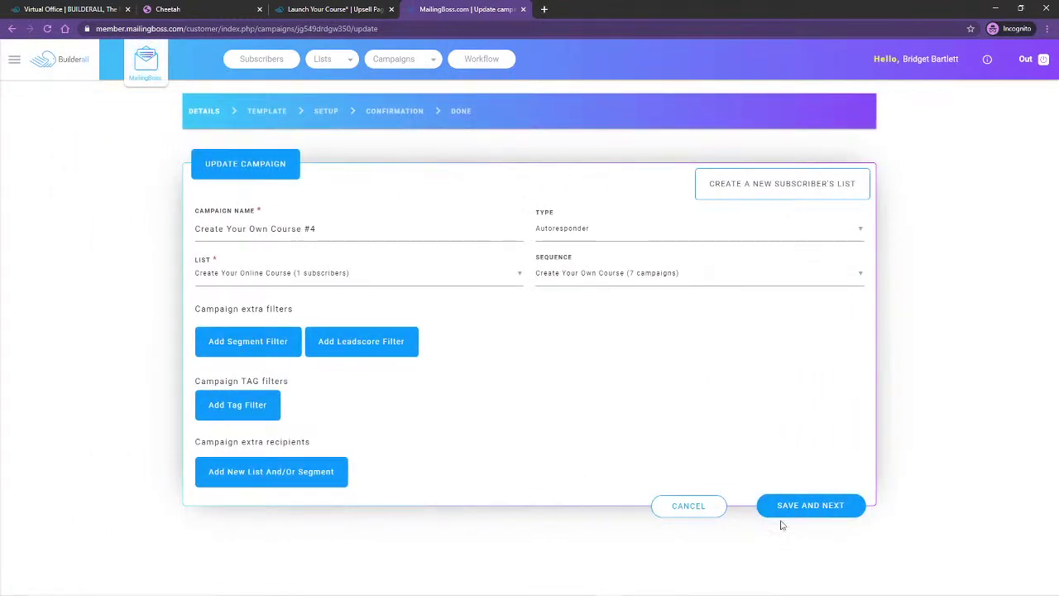
left_click(797, 505)
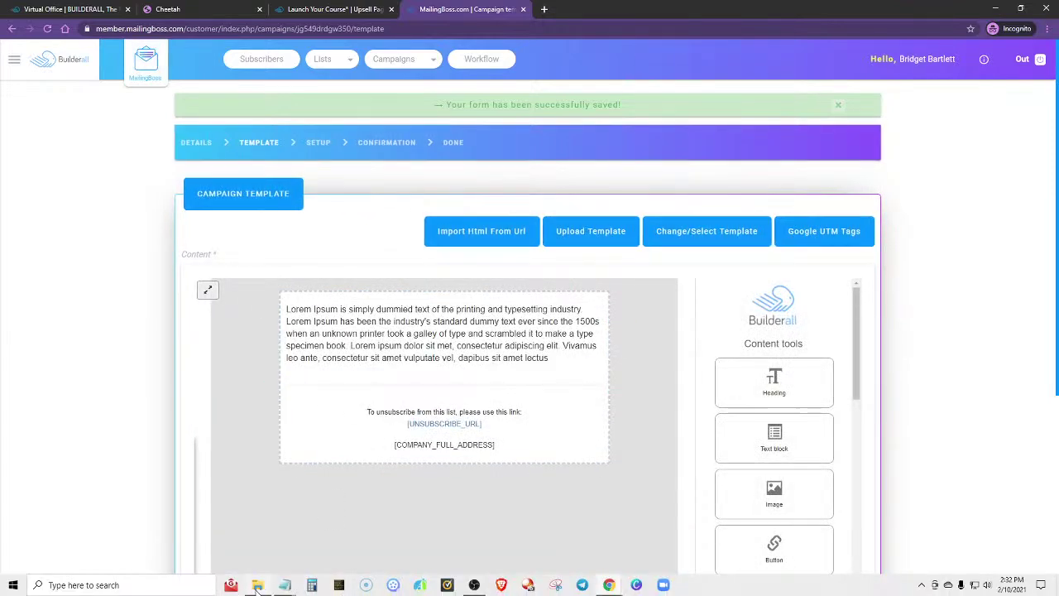
Switch to File Explorer and copy the email body from the text file "Day 4 - How to choose your course type".
left_click(257, 585)
double_click(173, 169)
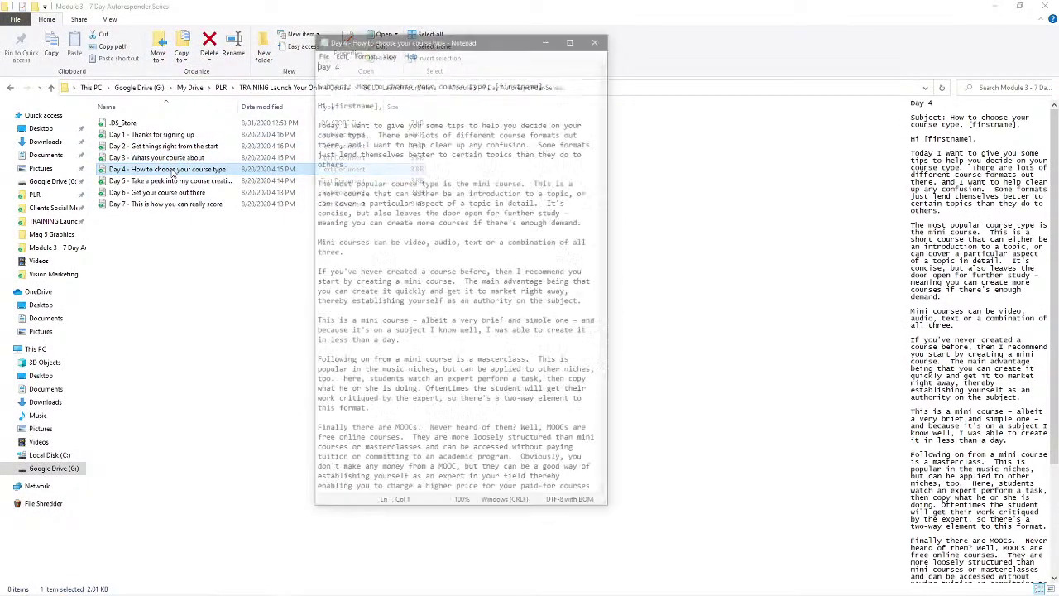
left_click_drag(315, 103, 538, 472)
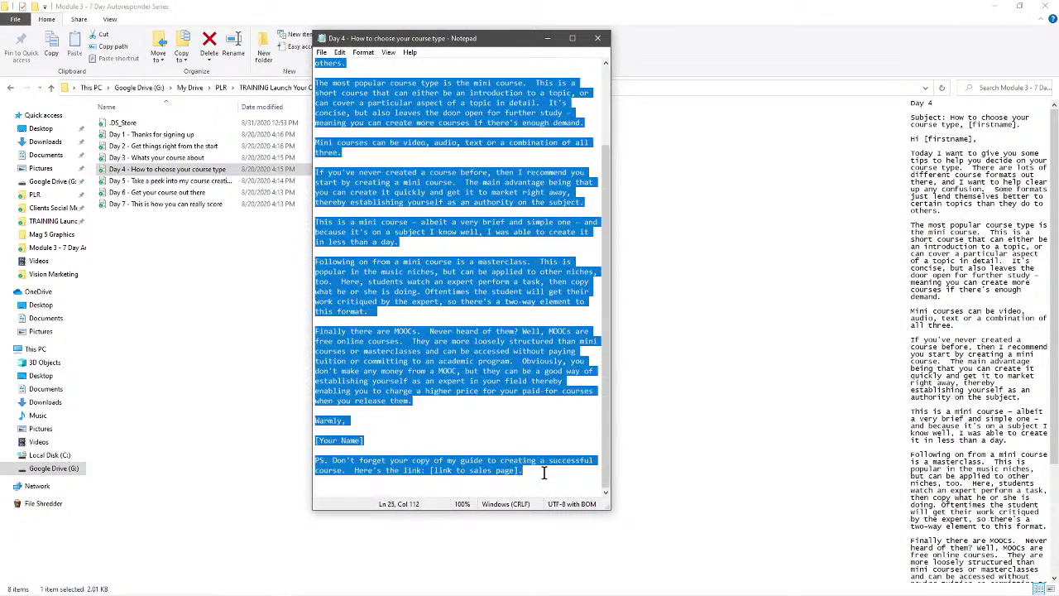
right_click(531, 281)
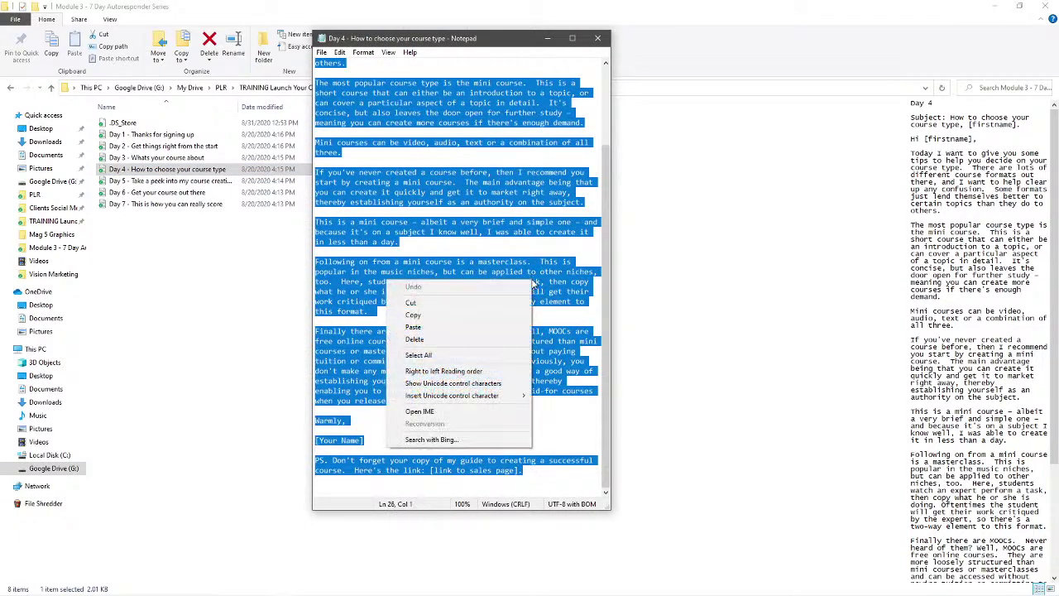
left_click(463, 316)
left_click(551, 40)
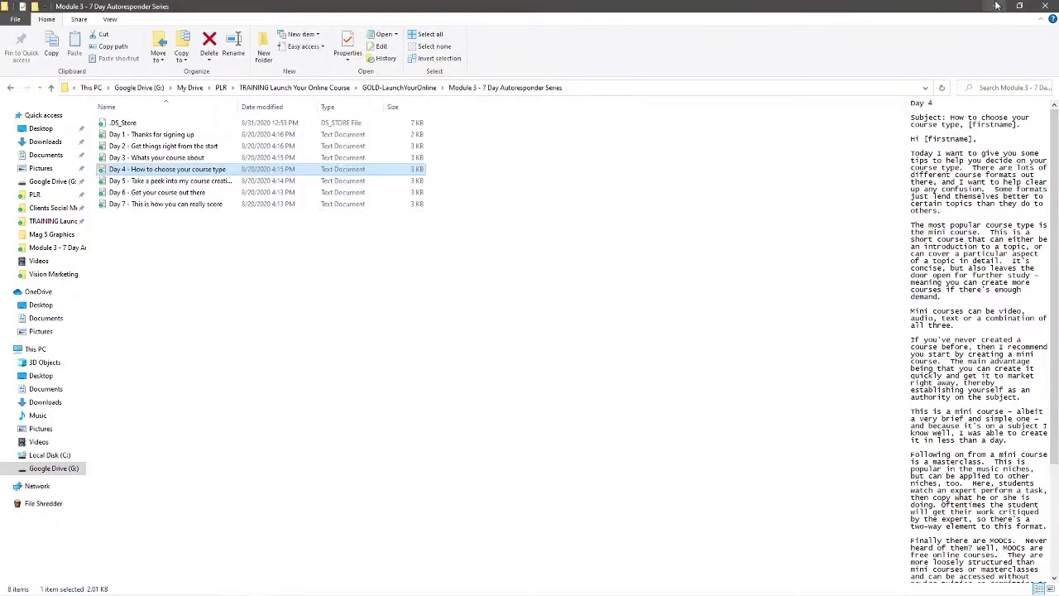
left_click(983, 6)
Replace the Lorem Ipsum placeholder in the Create Your Own Course #4 template with the copied Day 4 email as plain text.
double_click(318, 349)
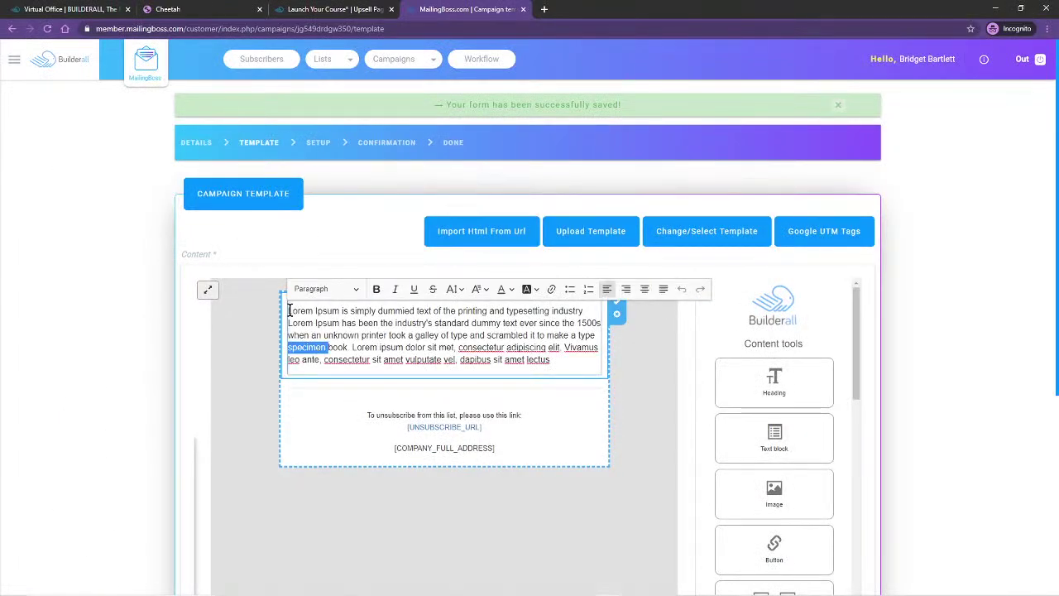
left_click_drag(288, 311, 574, 367)
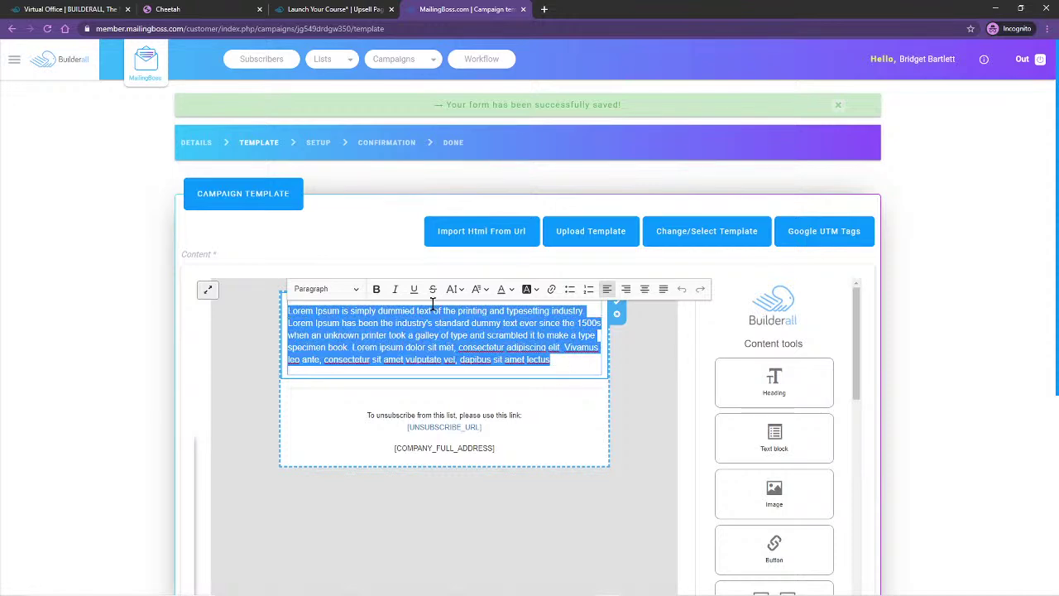
right_click(416, 327)
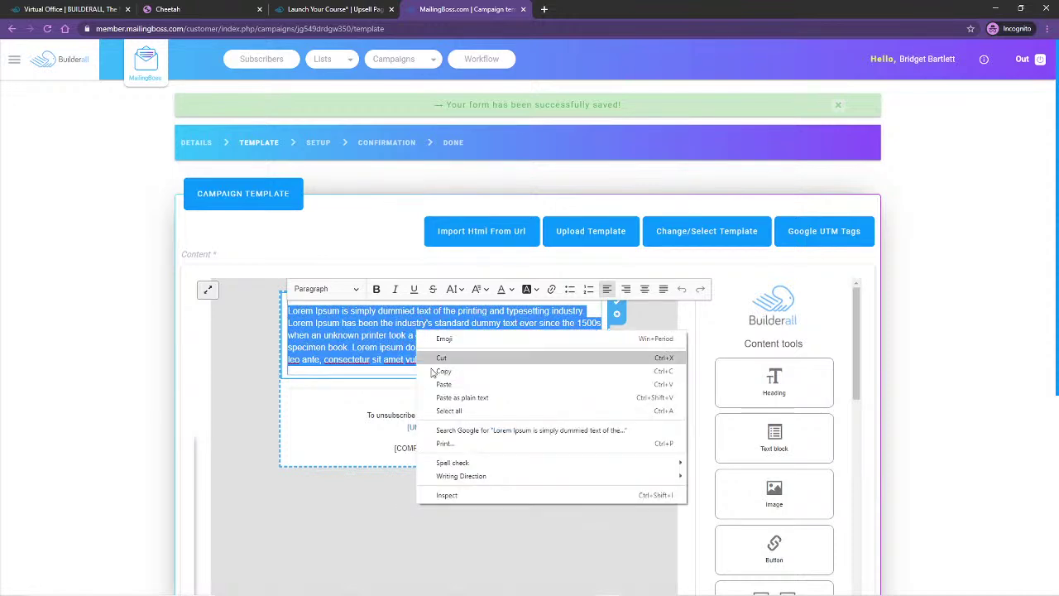
left_click(459, 398)
scroll(356, 331, "up", 5)
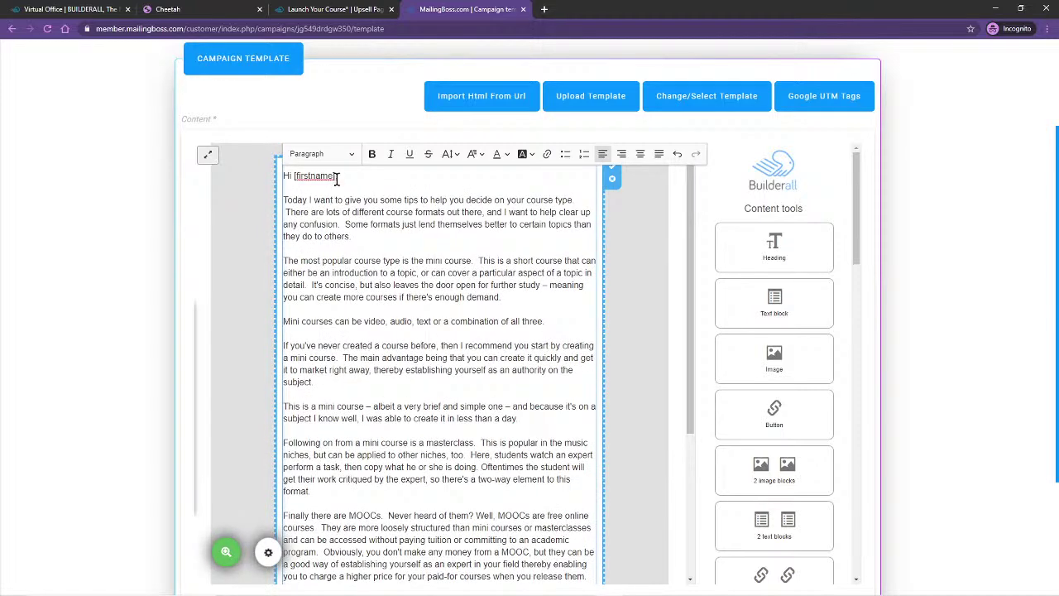
Replace the [firstname] placeholder in the Day 4 email's greeting with the [FNAME] tag from the available tags.
left_click_drag(336, 175, 292, 176)
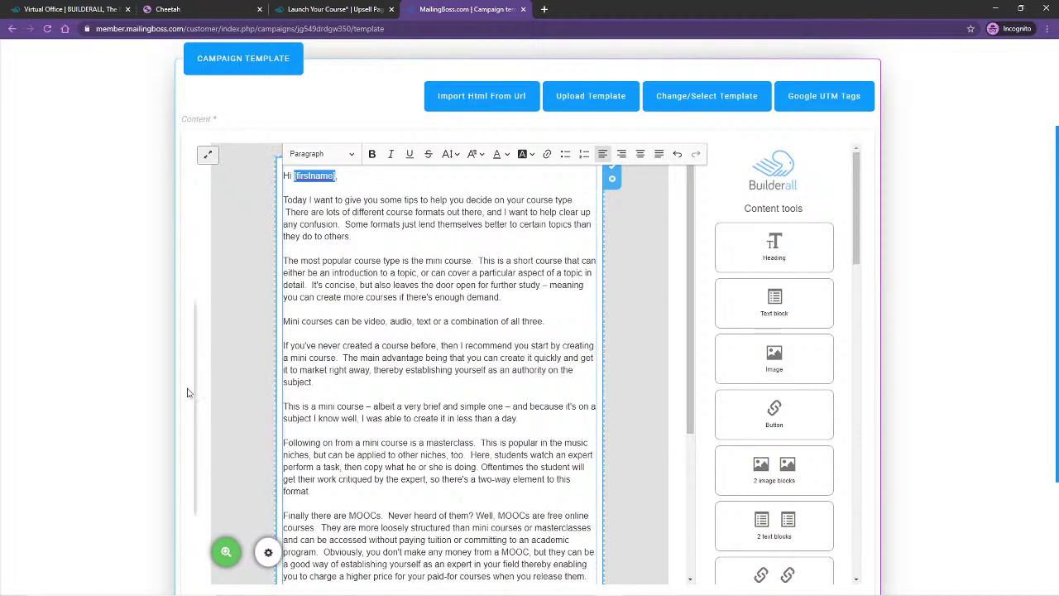
scroll(162, 454, "down", 2)
left_click(220, 436)
scroll(300, 273, "down", 3)
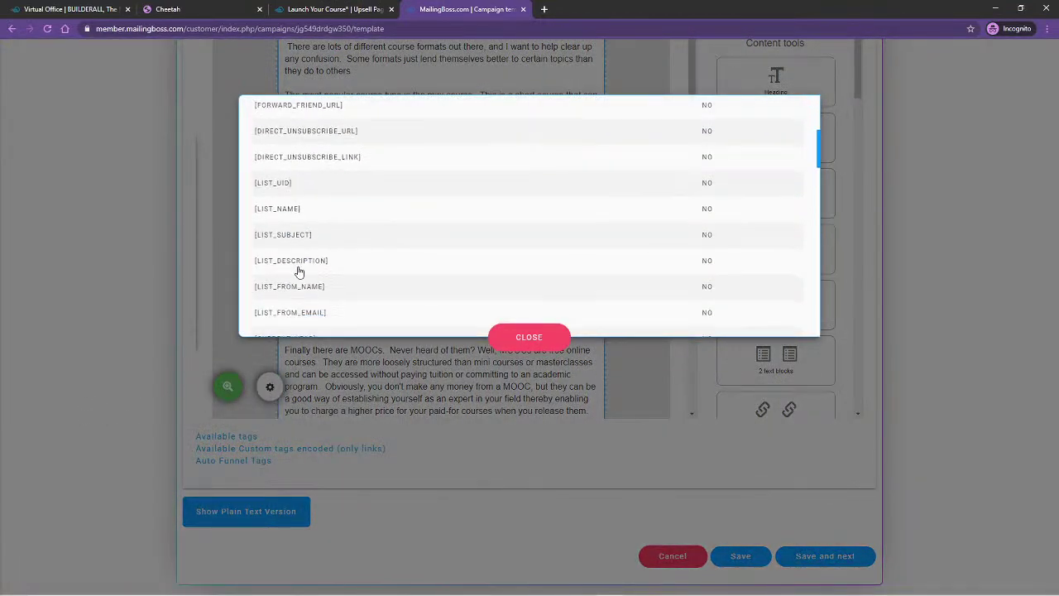
scroll(296, 289, "down", 10)
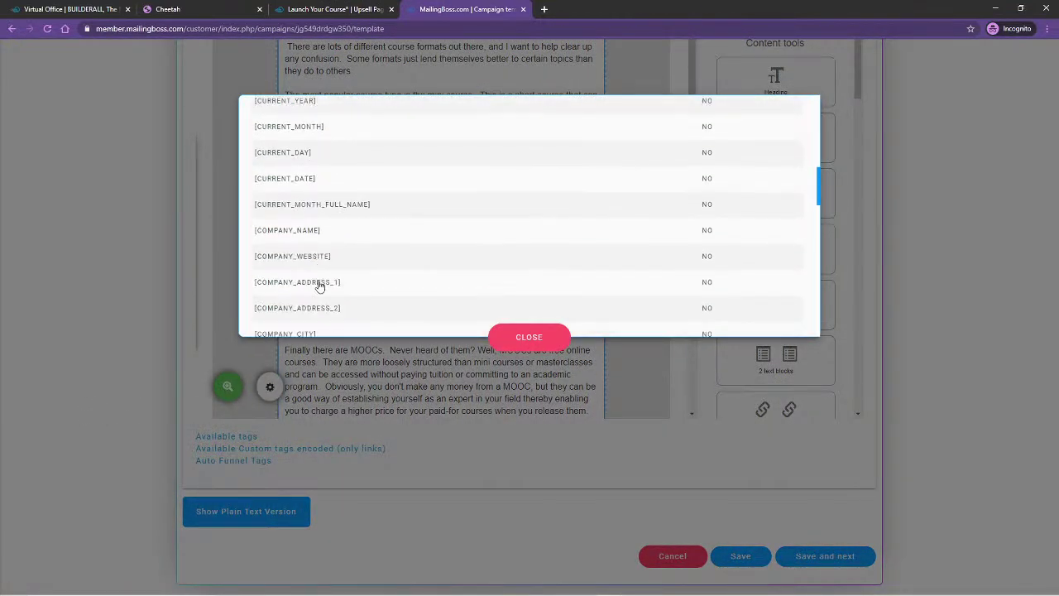
scroll(318, 282, "down", 5)
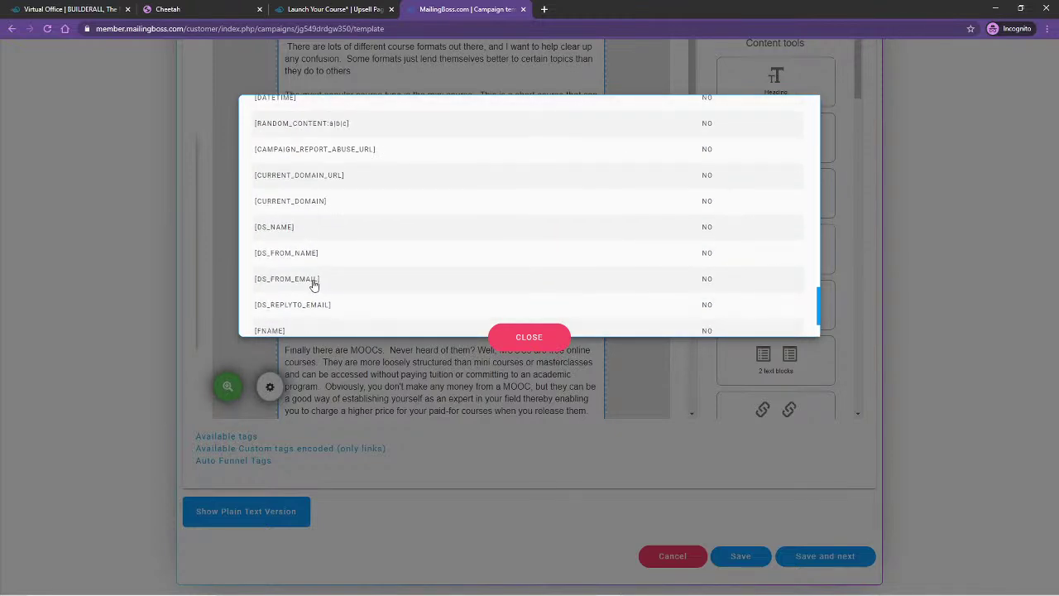
scroll(304, 274, "down", 2)
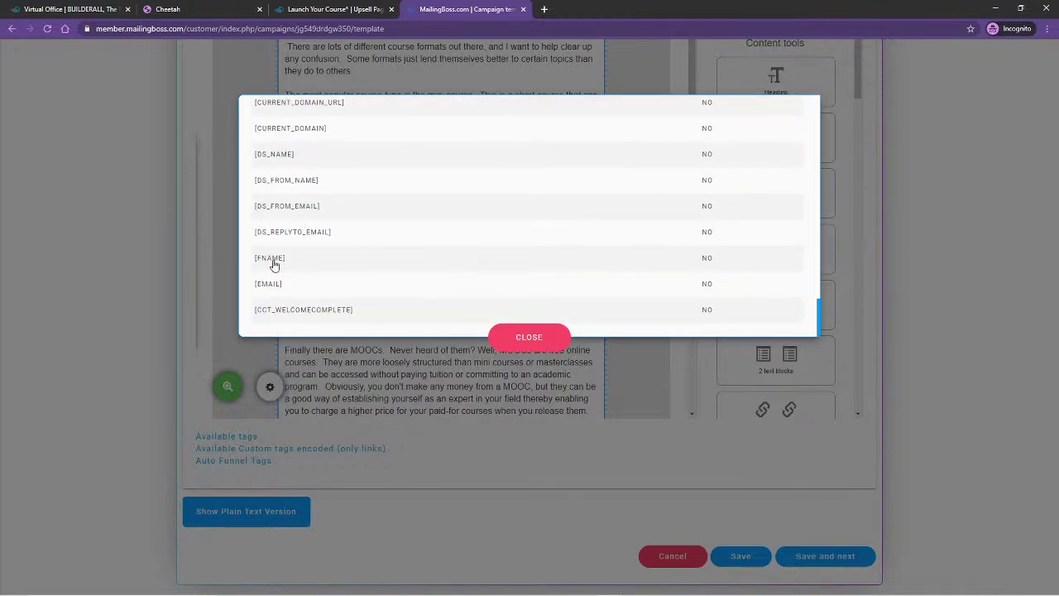
left_click(268, 259)
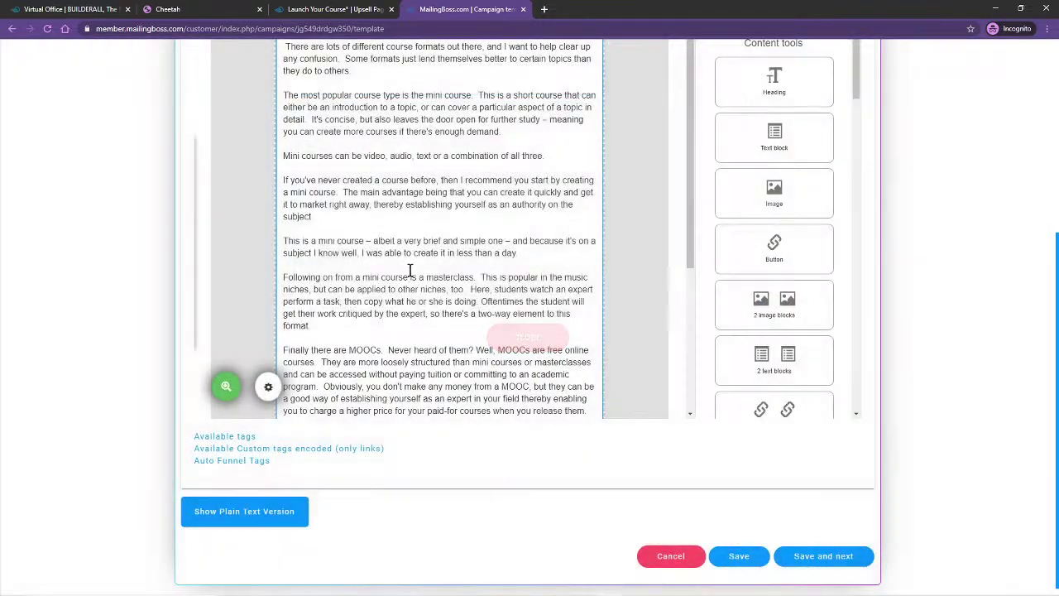
Replace the [Your Name] placeholder in the email's sign-off with the [COMPANY_NAME] tag from the available tags.
scroll(385, 323, "down", 6)
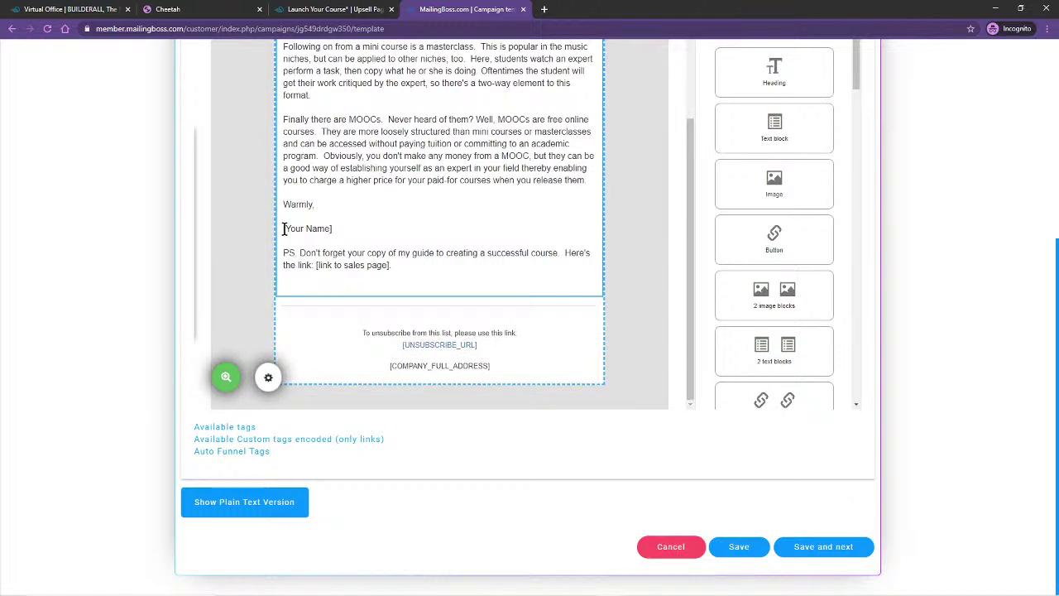
left_click(225, 427)
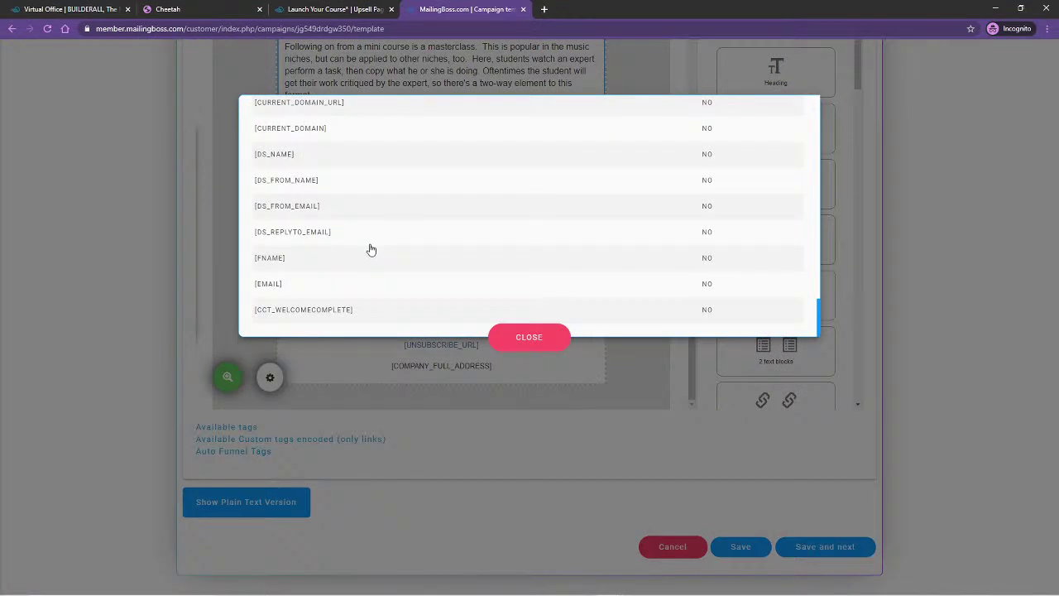
scroll(370, 249, "up", 10)
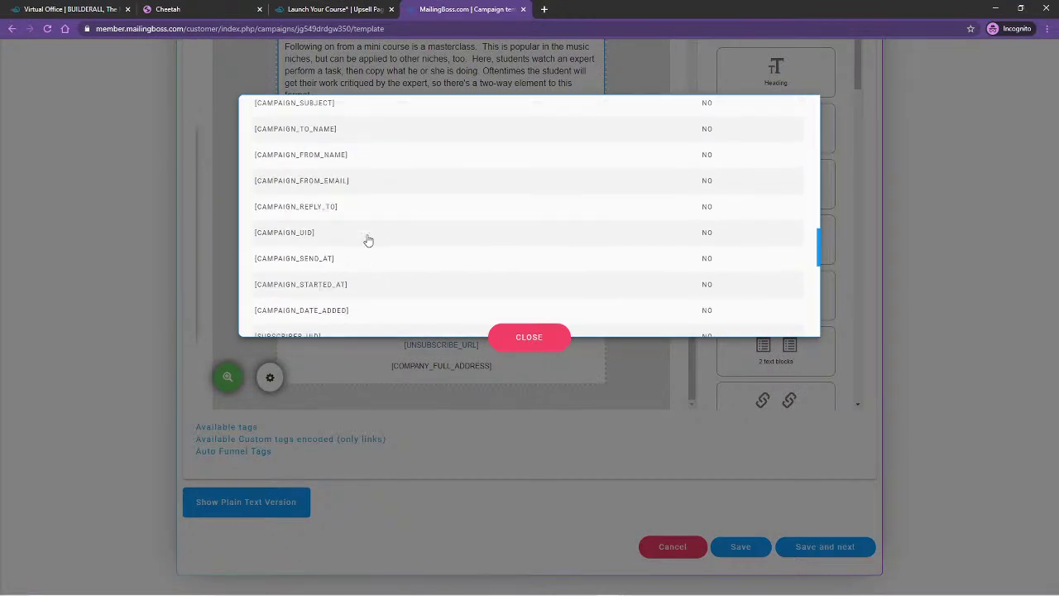
scroll(355, 250, "up", 3)
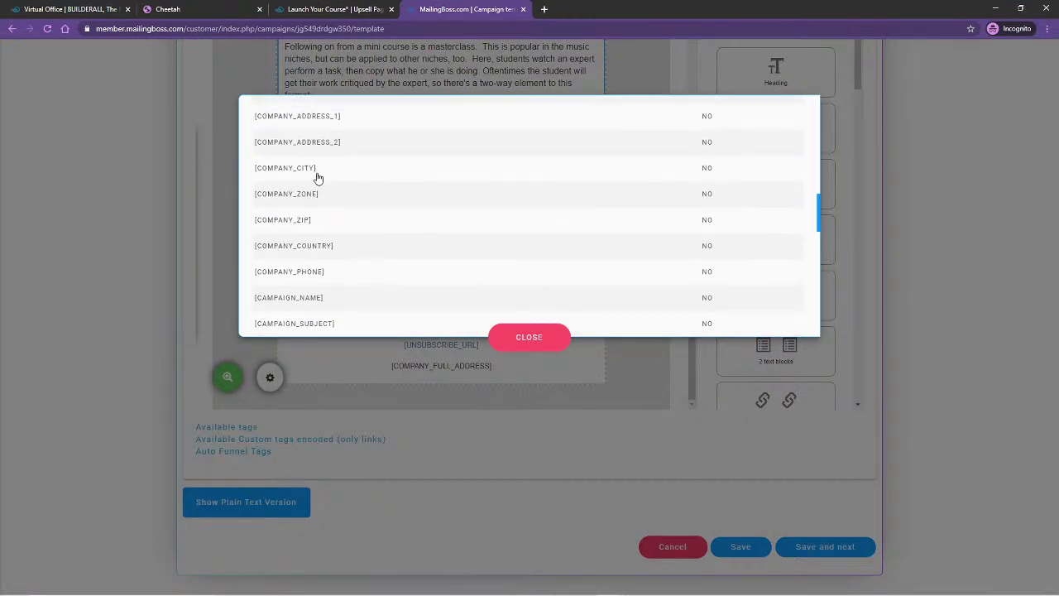
scroll(349, 285, "up", 5)
scroll(342, 210, "up", 8)
scroll(356, 219, "down", 10)
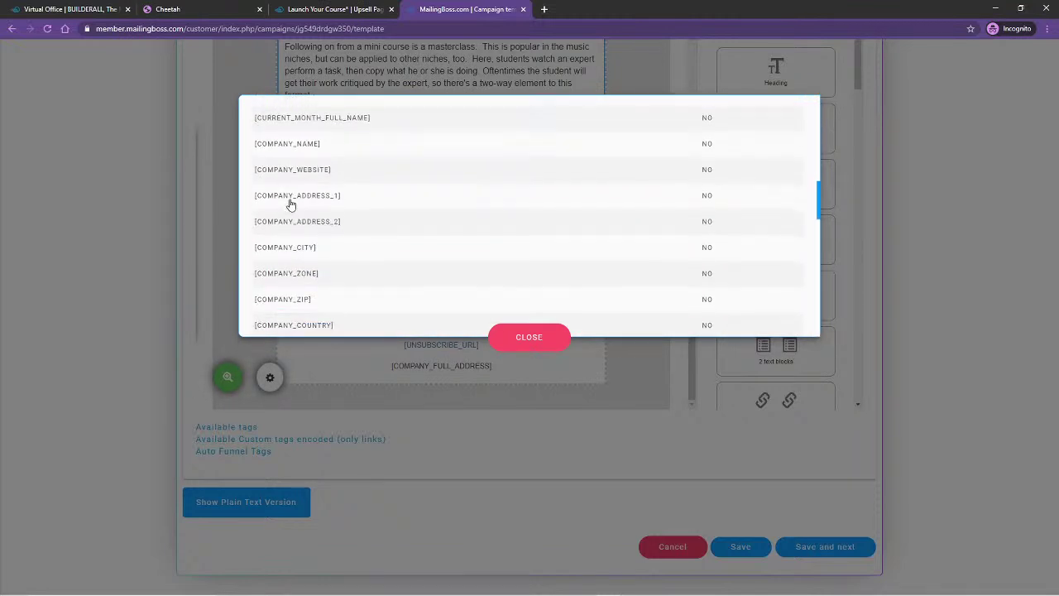
left_click(286, 138)
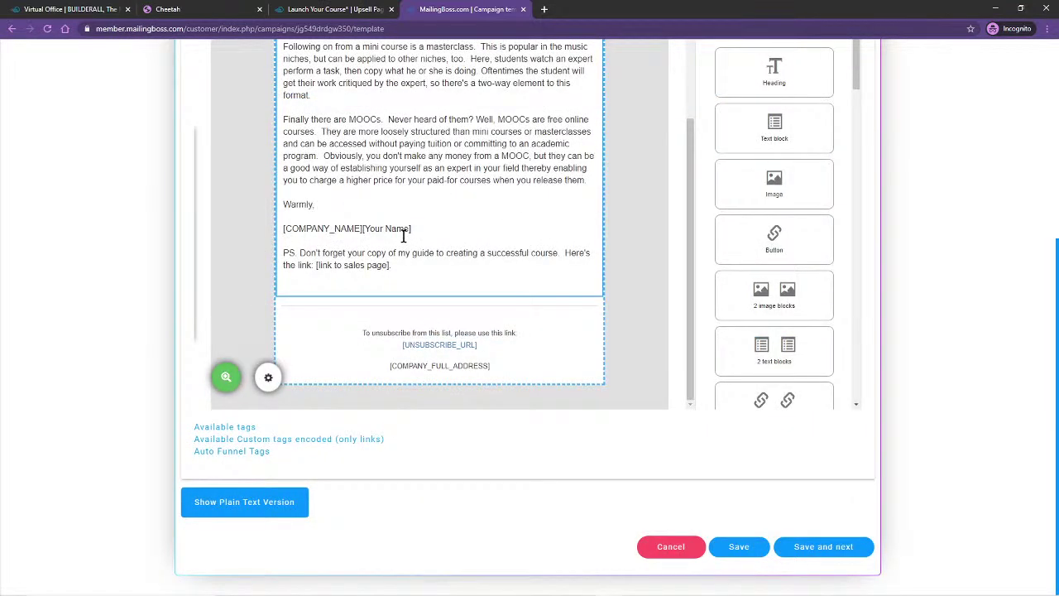
left_click_drag(413, 229, 376, 230)
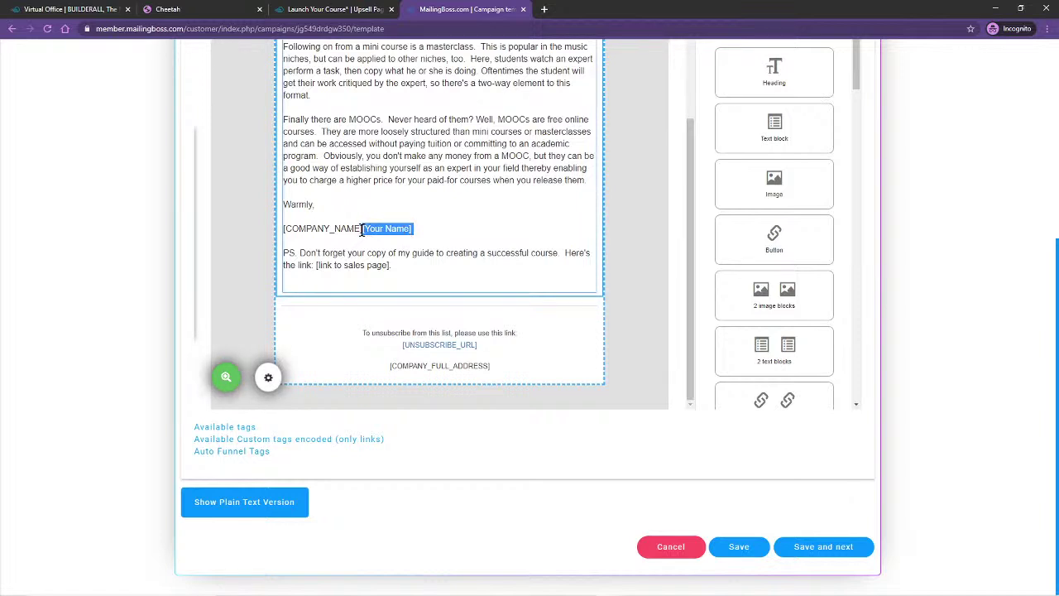
key("BackSpace")
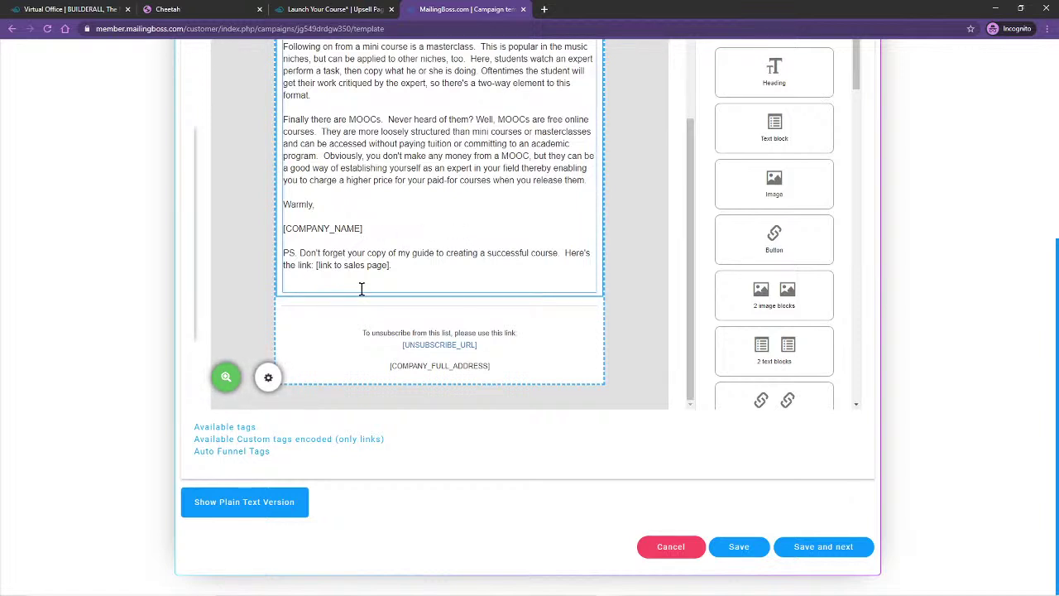
Review the end of the email around the sales page link placeholder, and save the template to continue to the campaign setup.
left_click_drag(314, 265, 438, 261)
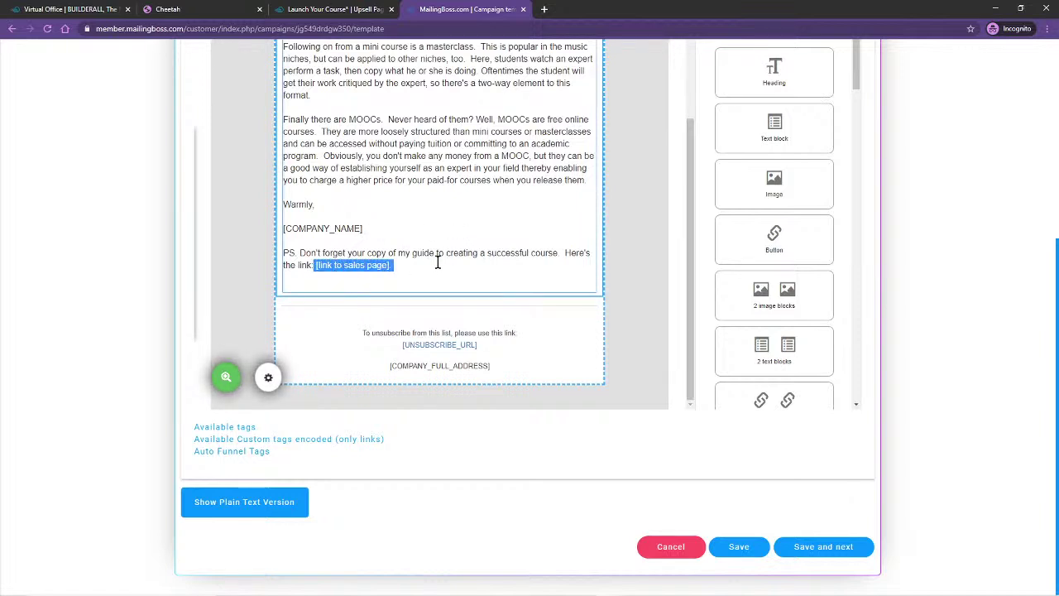
left_click(664, 237)
scroll(632, 279, "up", 5)
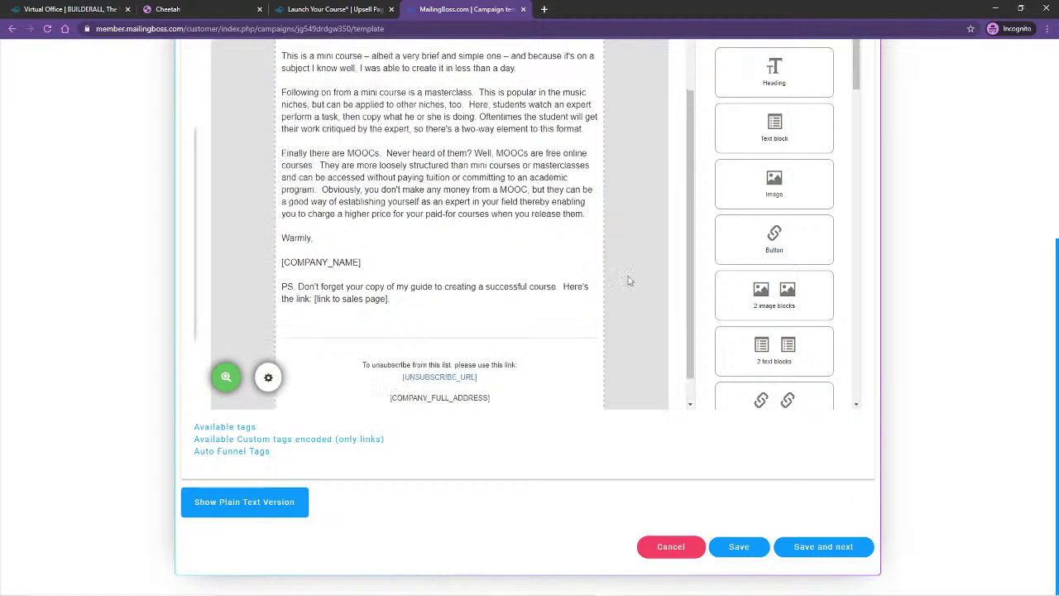
scroll(615, 284, "down", 5)
scroll(910, 456, "down", 3)
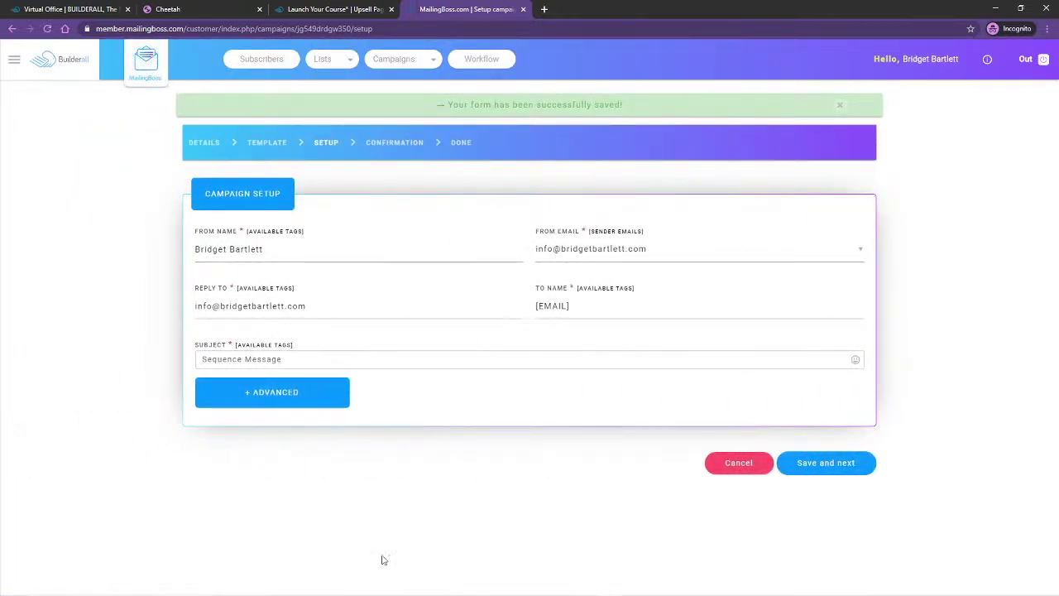
Switch to the Day 4 file in Notepad, copy the subject line "How to choose your course type, [firstname]." and close the file.
mouse_move(392, 592)
mouse_move(284, 587)
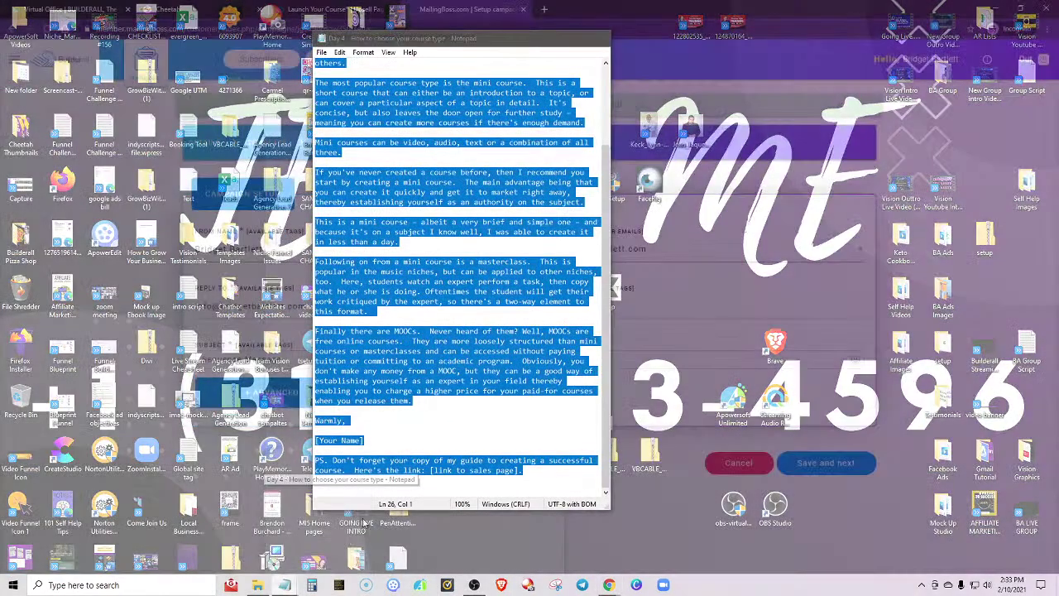
left_click(362, 550)
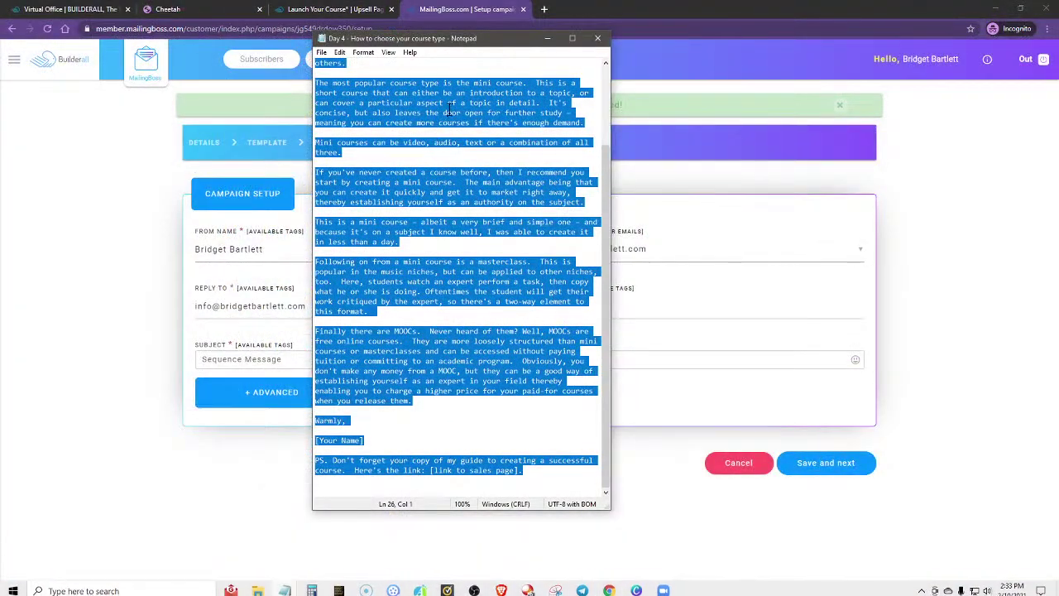
scroll(420, 168, "up", 3)
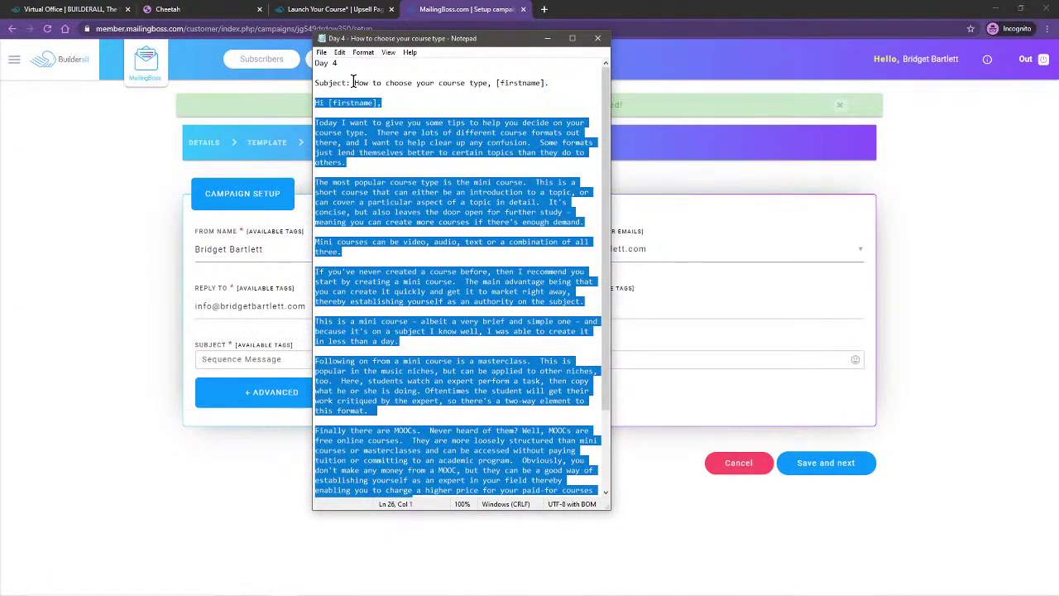
left_click_drag(355, 83, 554, 89)
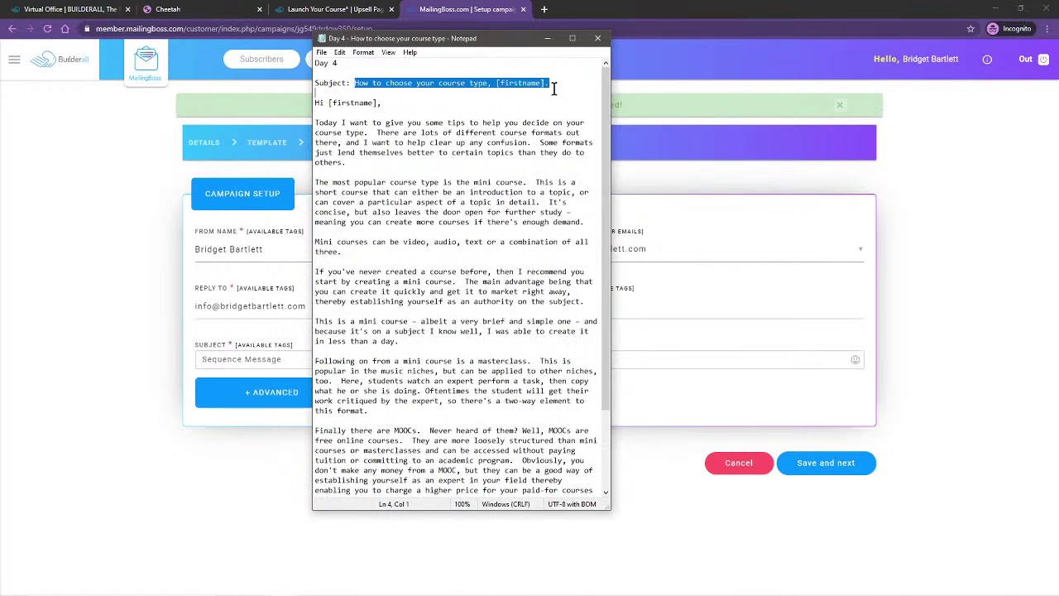
right_click(486, 88)
left_click(399, 124)
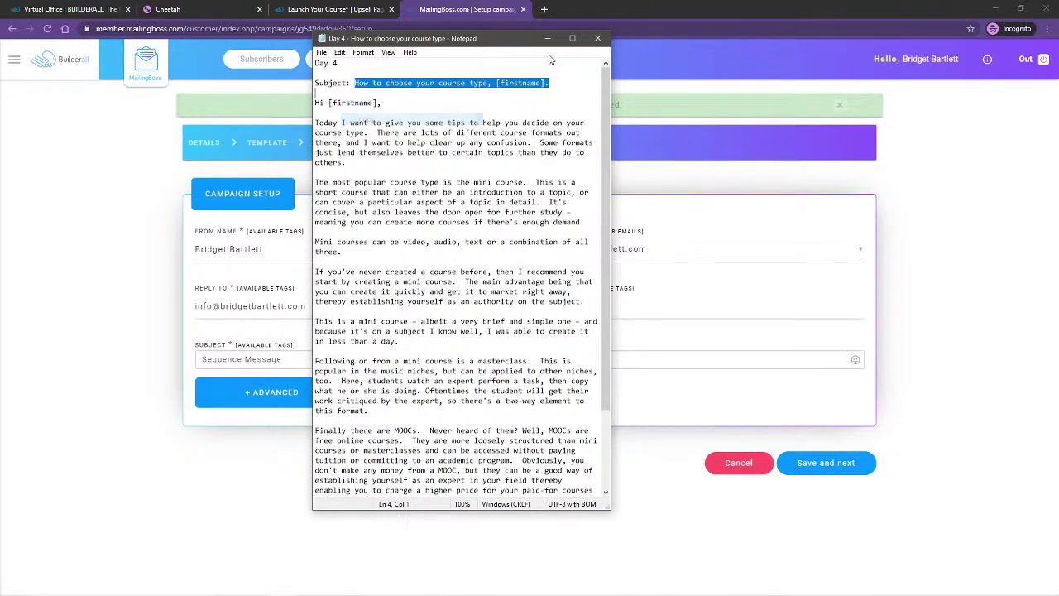
left_click(595, 40)
Replace the default campaign subject with the copied Day 4 subject line and swap its [firstname] placeholder for the [FNAME] tag.
left_click_drag(295, 359, 199, 363)
key("ctrl+v")
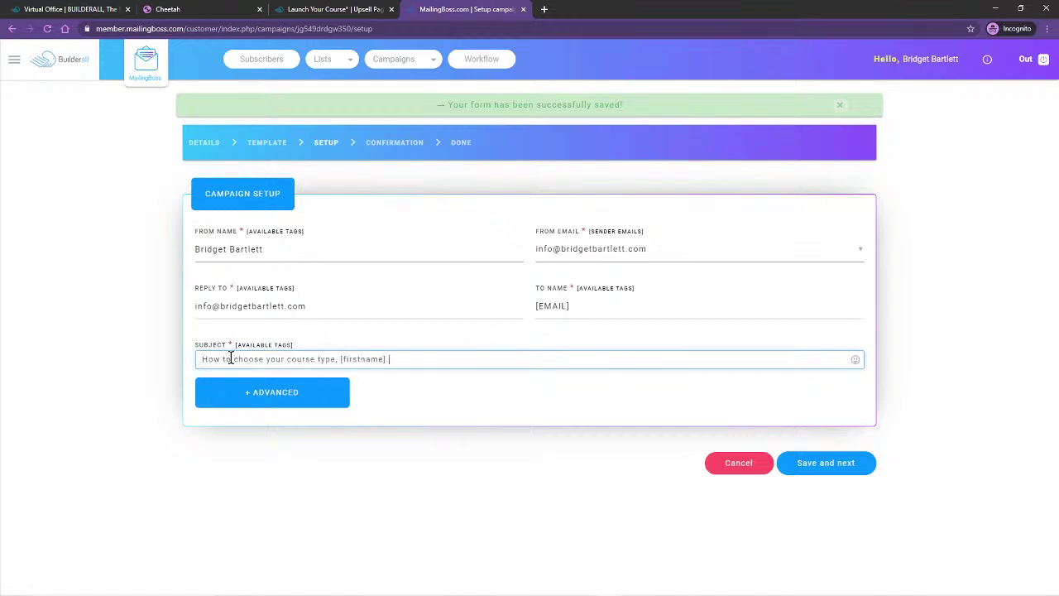
left_click(385, 361)
left_click_drag(381, 359, 338, 361)
left_click(253, 345)
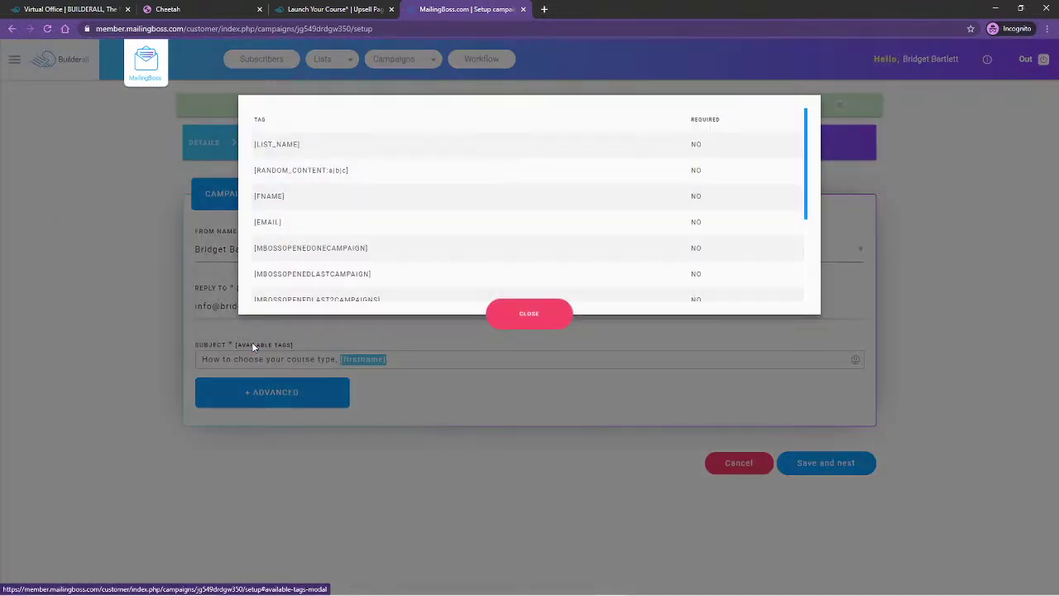
left_click(275, 196)
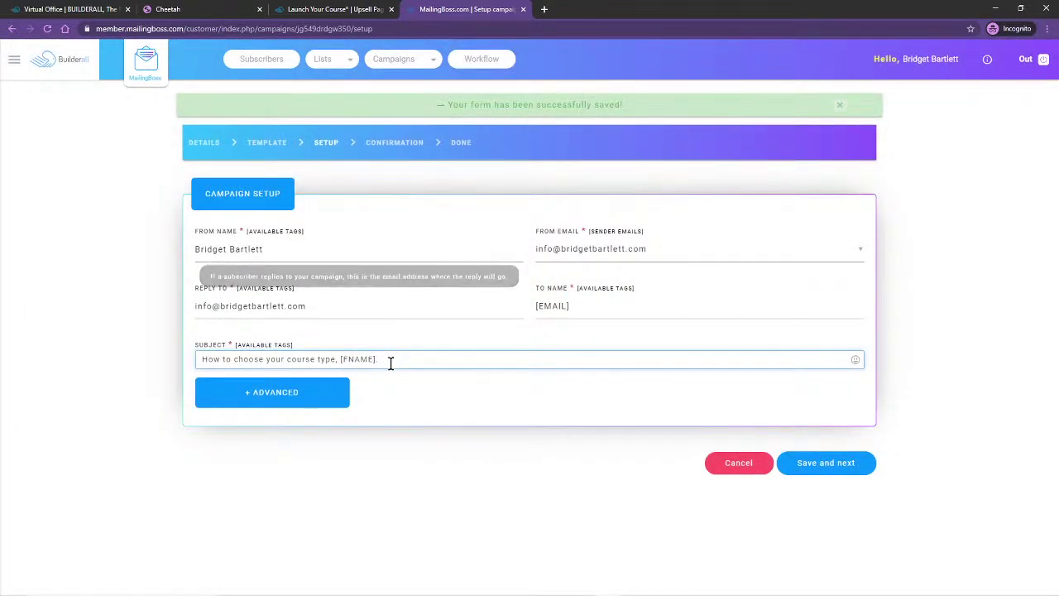
Save the campaign setup, check the spam score and save the Create Your Own Course #4 autoresponder, returning to the workflow.
left_click(811, 469)
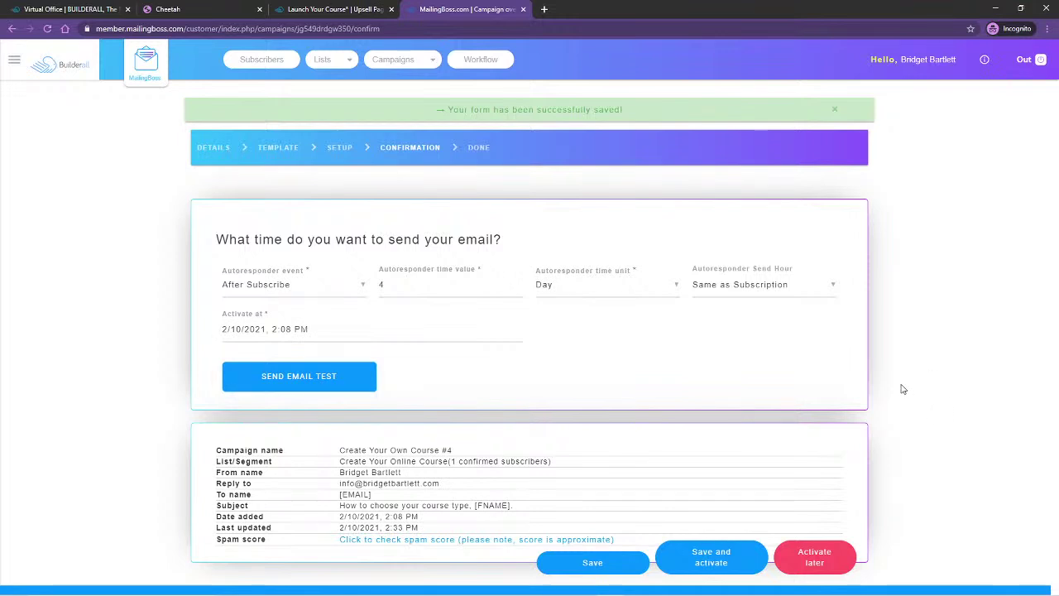
left_click(432, 540)
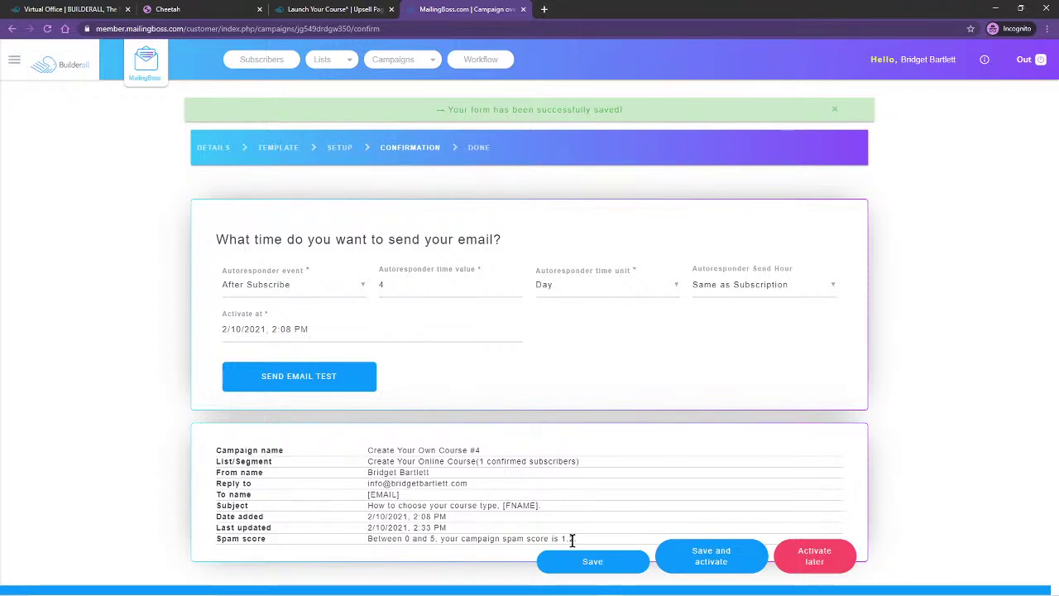
left_click(592, 562)
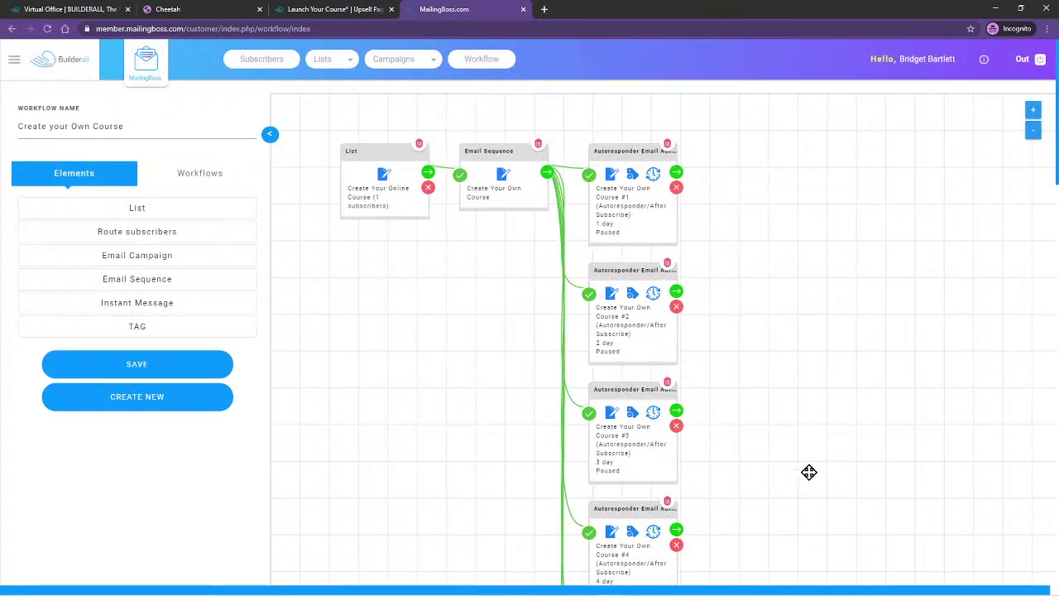
Open the email information of Create Your Own Course #5 from the workflow, and save its details to reach the template.
scroll(822, 454, "down", 1)
scroll(815, 440, "down", 1)
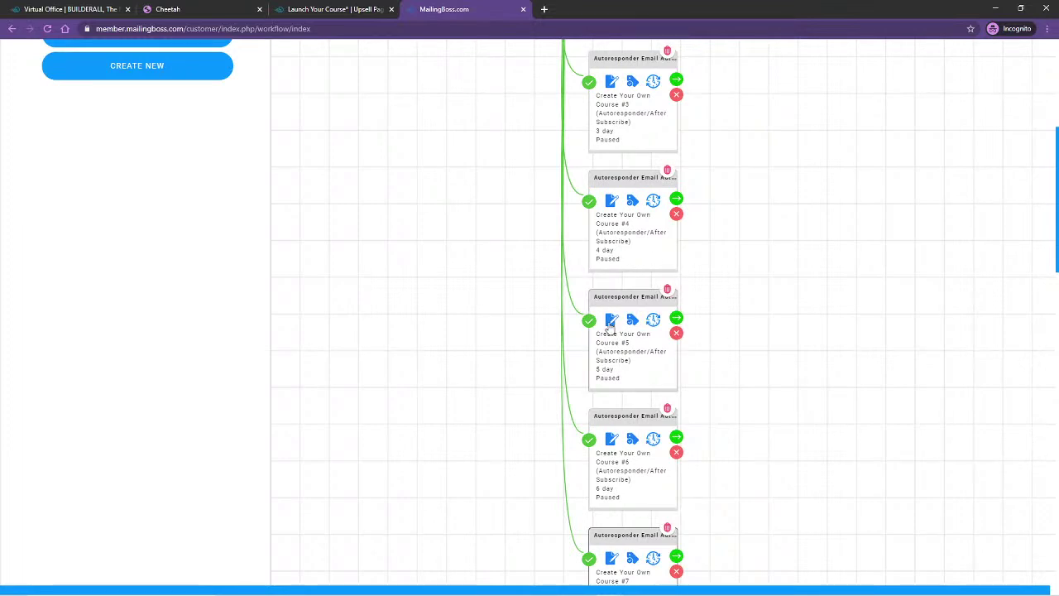
left_click(610, 322)
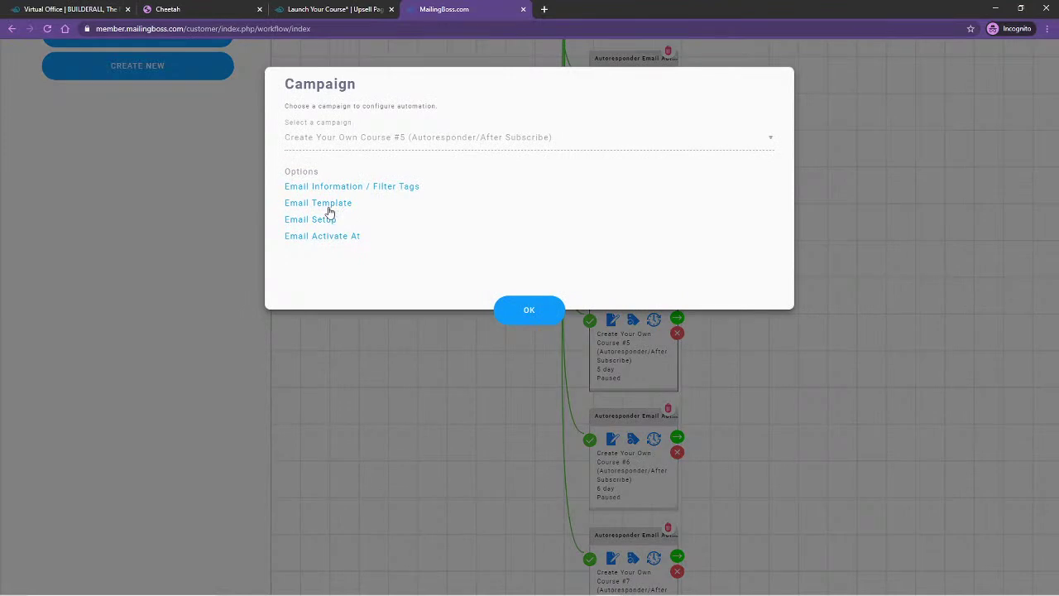
left_click(322, 187)
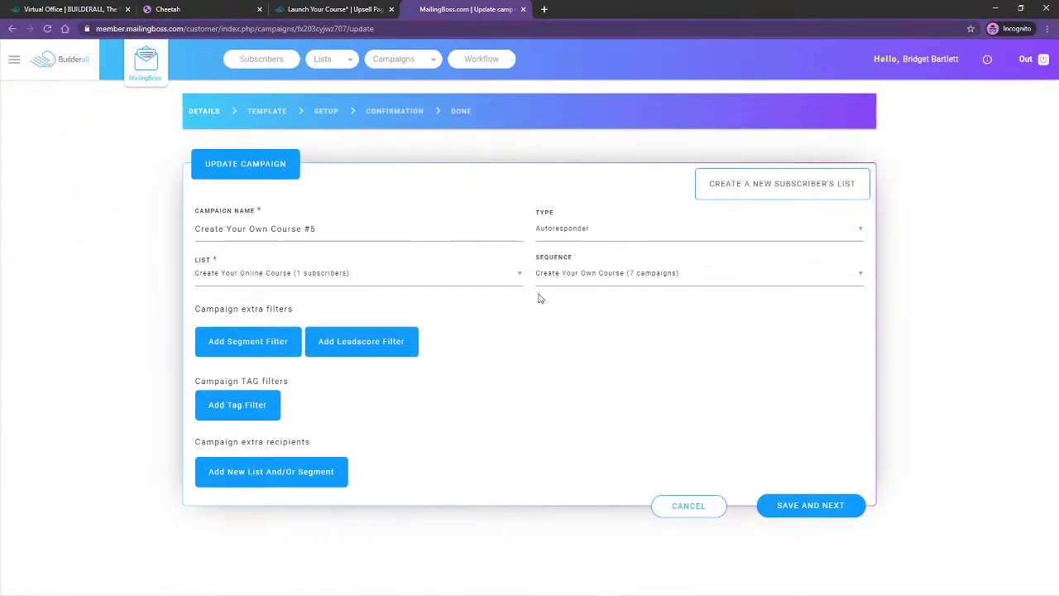
left_click(815, 505)
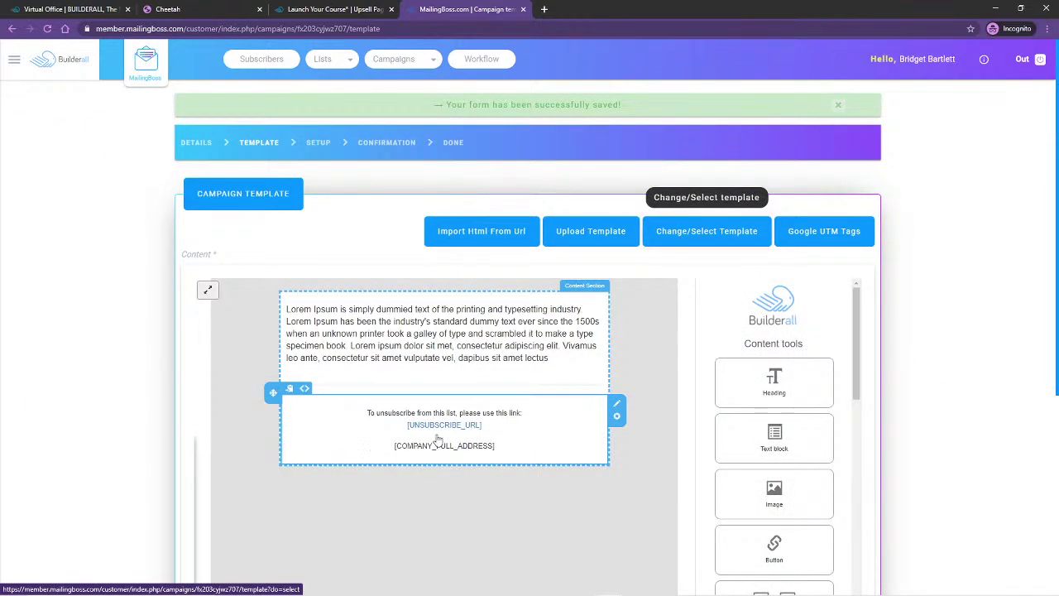
scroll(635, 475, "down", 4)
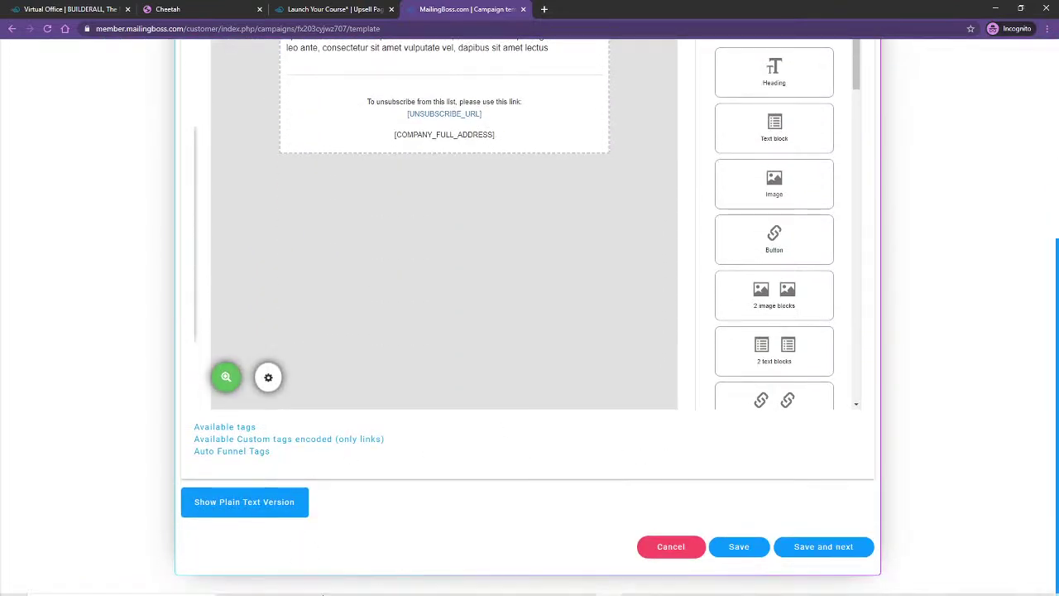
Open the Day 5 text file from the Module 3 folder, copy its email body from the greeting through the PS, and return to the campaign template.
mouse_move(318, 591)
left_click(258, 588)
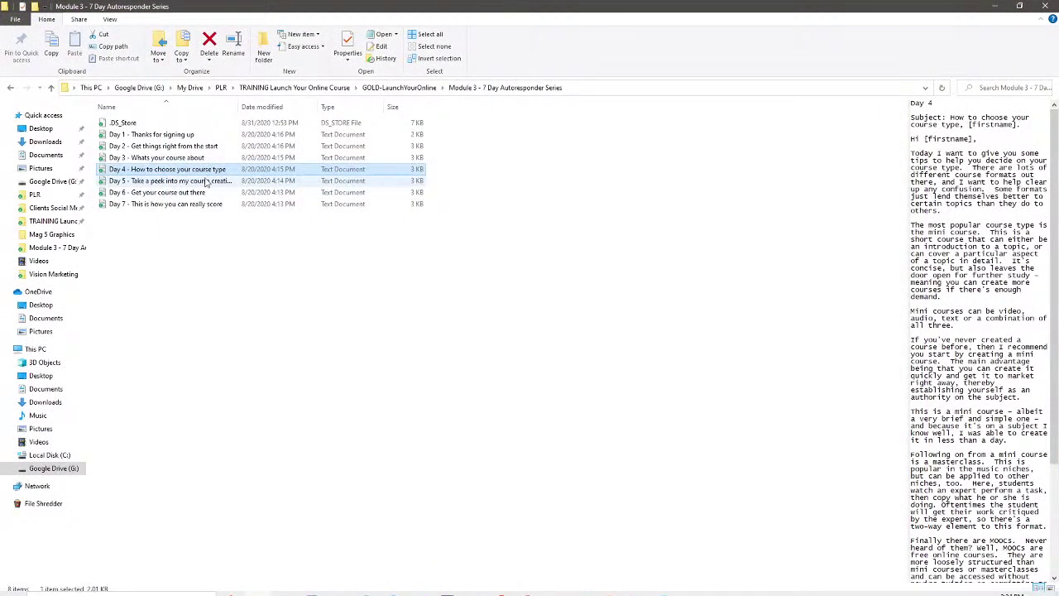
double_click(170, 183)
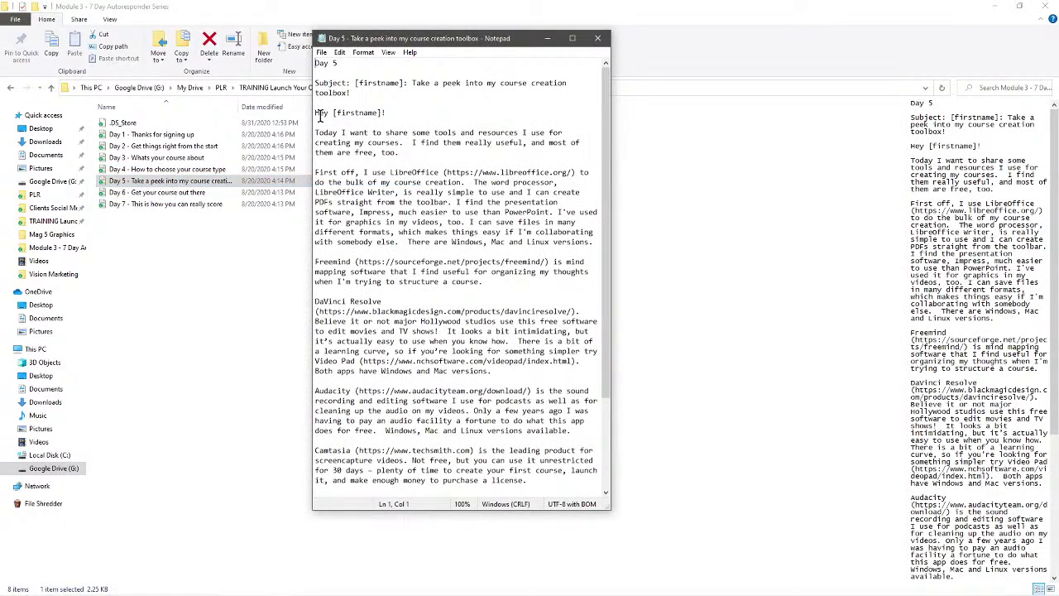
left_click_drag(315, 113, 561, 486)
right_click(371, 282)
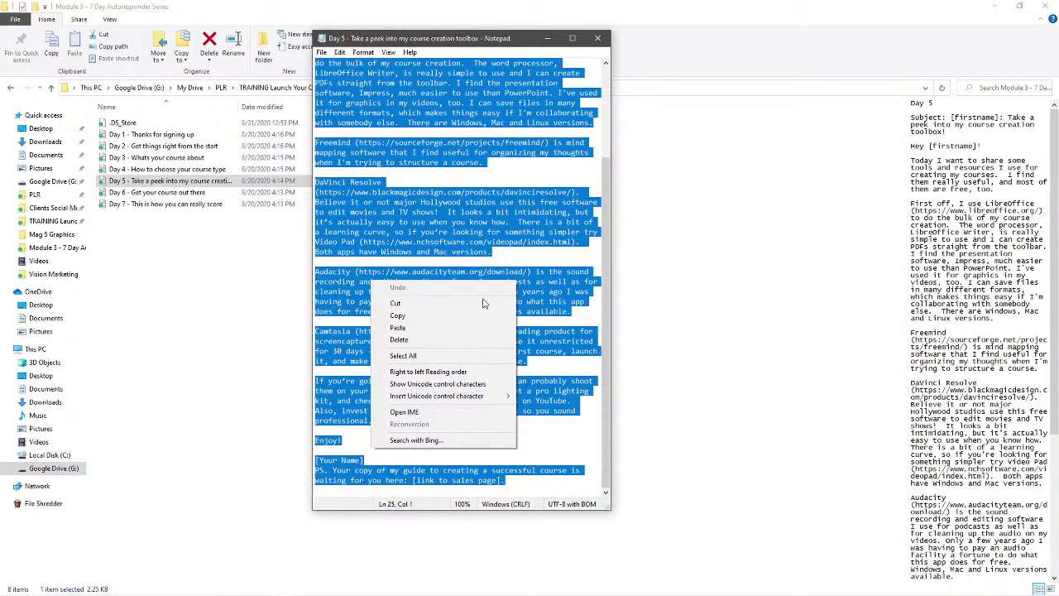
left_click(435, 317)
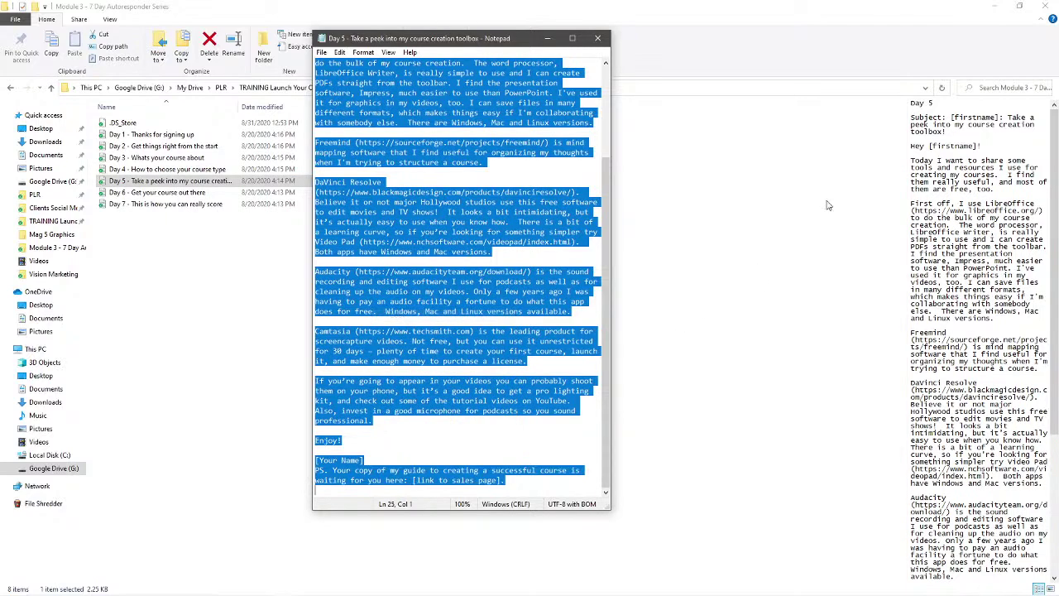
left_click(996, 6)
left_click(547, 38)
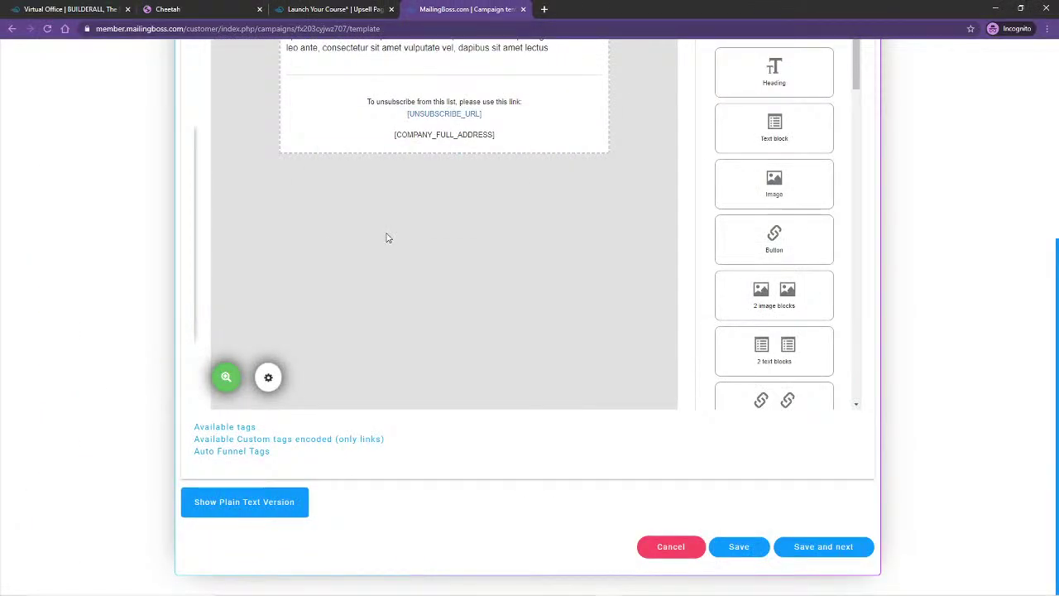
Replace the Lorem Ipsum text block in the template with the copied Day 5 email body, pasted as plain text.
scroll(388, 237, "up", 3)
left_click(322, 303)
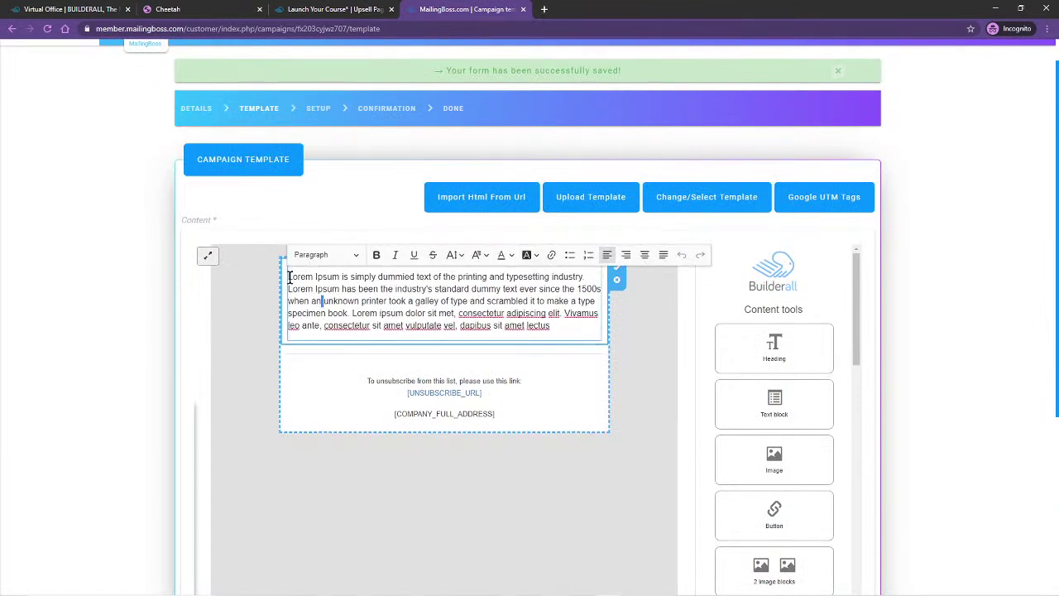
left_click_drag(287, 277, 580, 355)
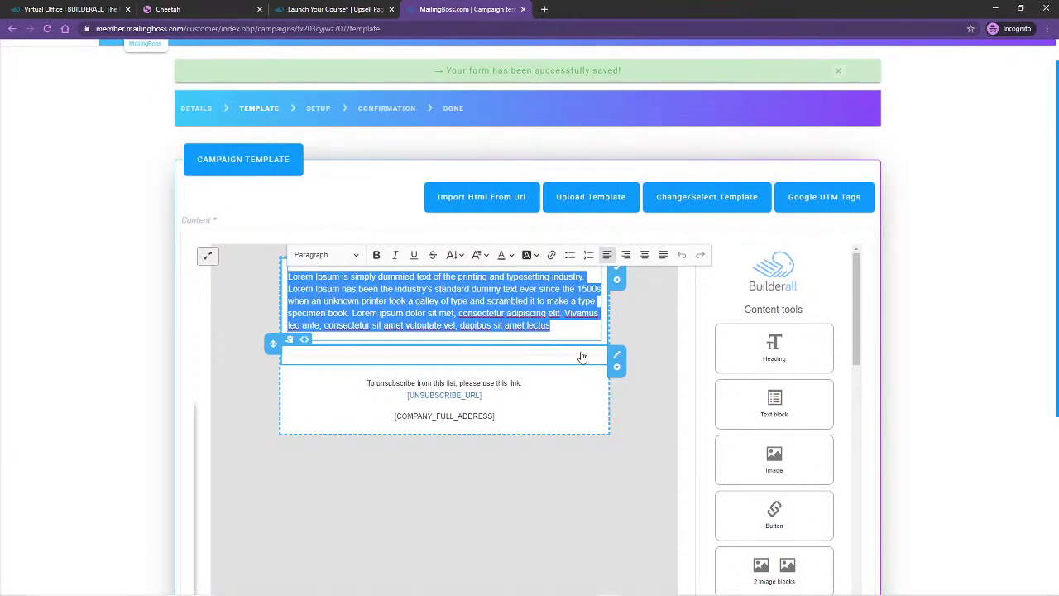
right_click(438, 298)
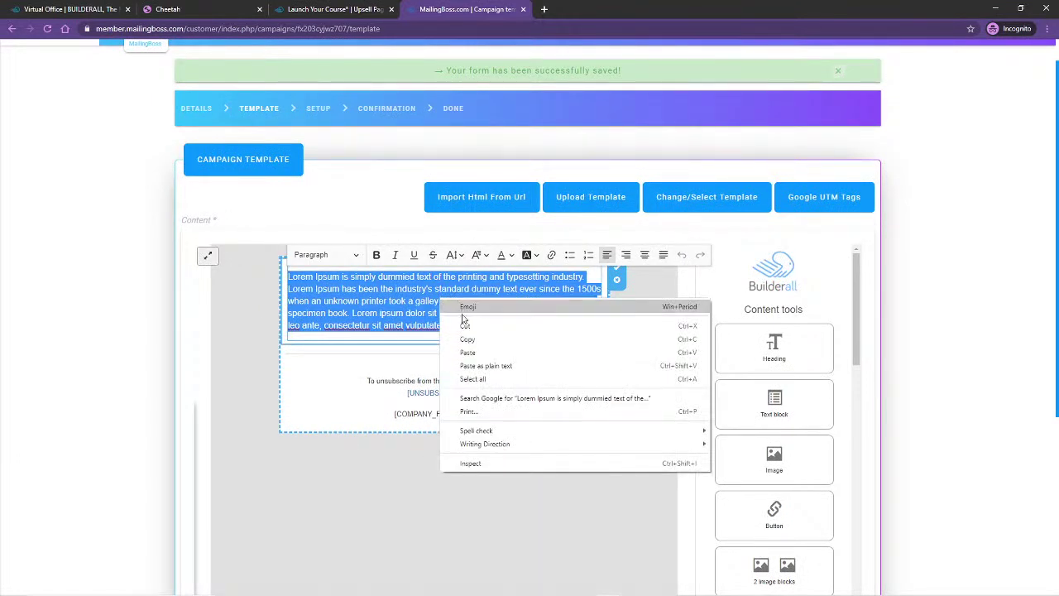
left_click(473, 370)
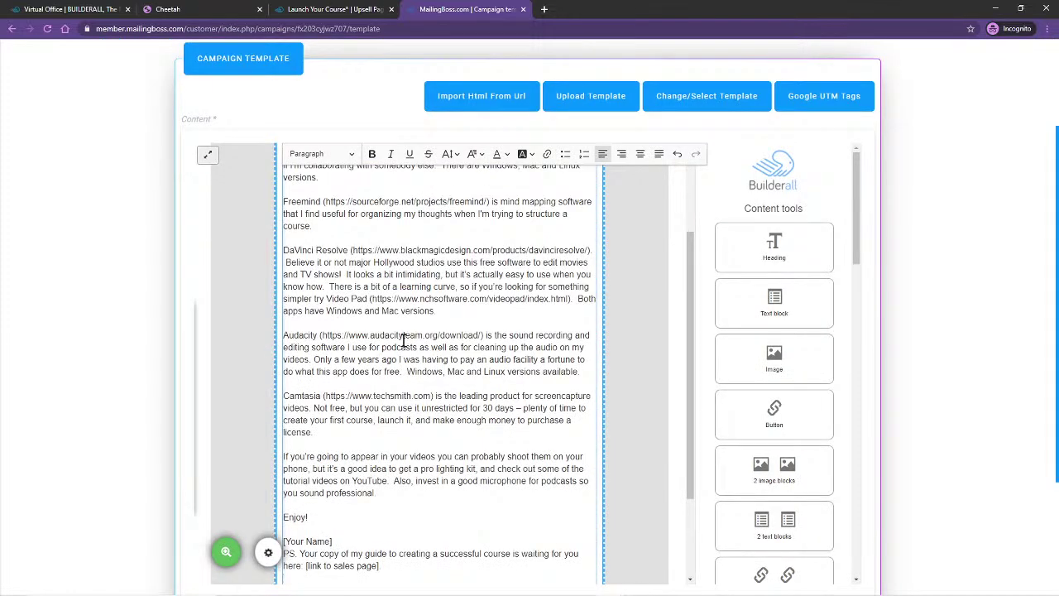
Replace the [firstname] placeholder in the email greeting with the [FNAME] tag from the available tags.
scroll(447, 339, "up", 3)
left_click_drag(341, 178, 305, 178)
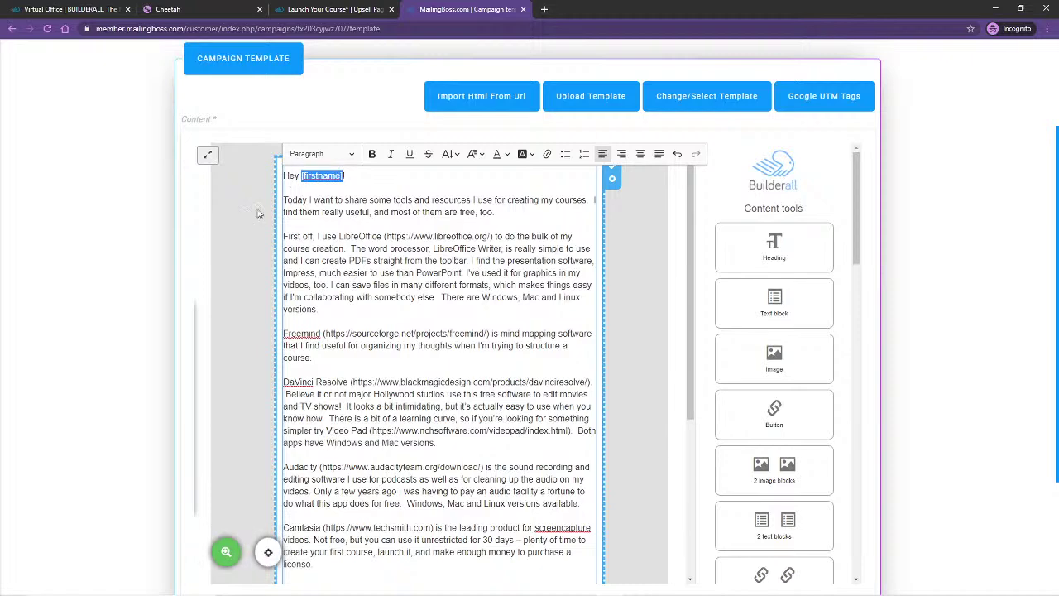
scroll(136, 339, "down", 2)
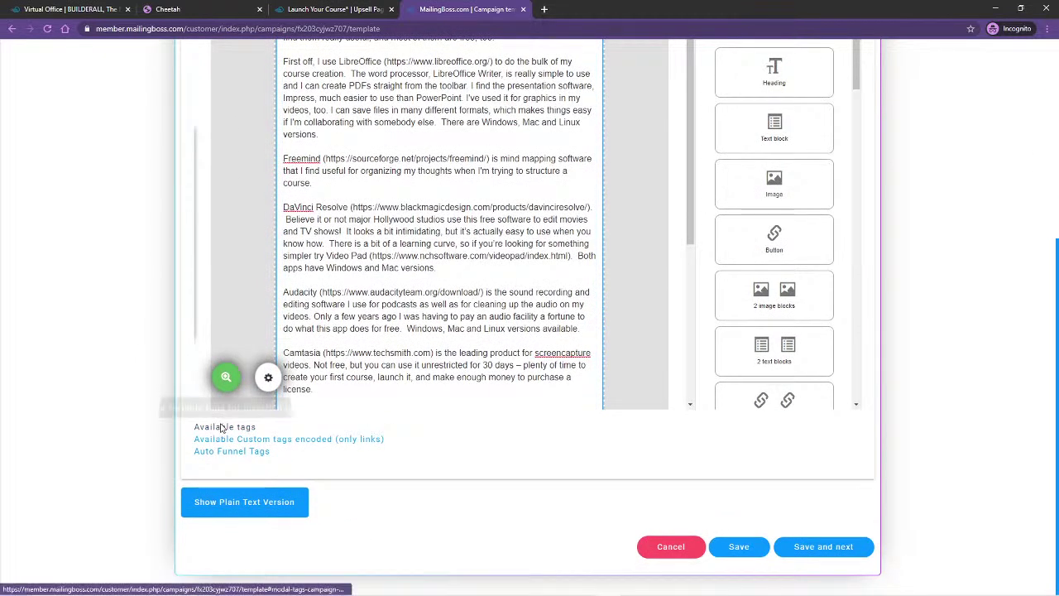
left_click(220, 428)
scroll(322, 279, "down", 8)
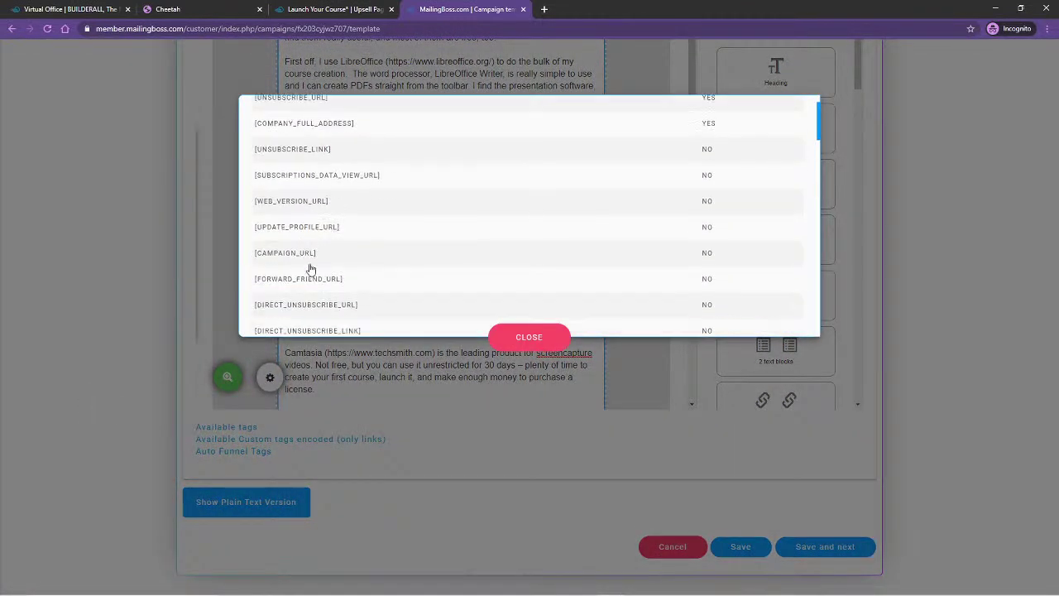
scroll(296, 275, "down", 10)
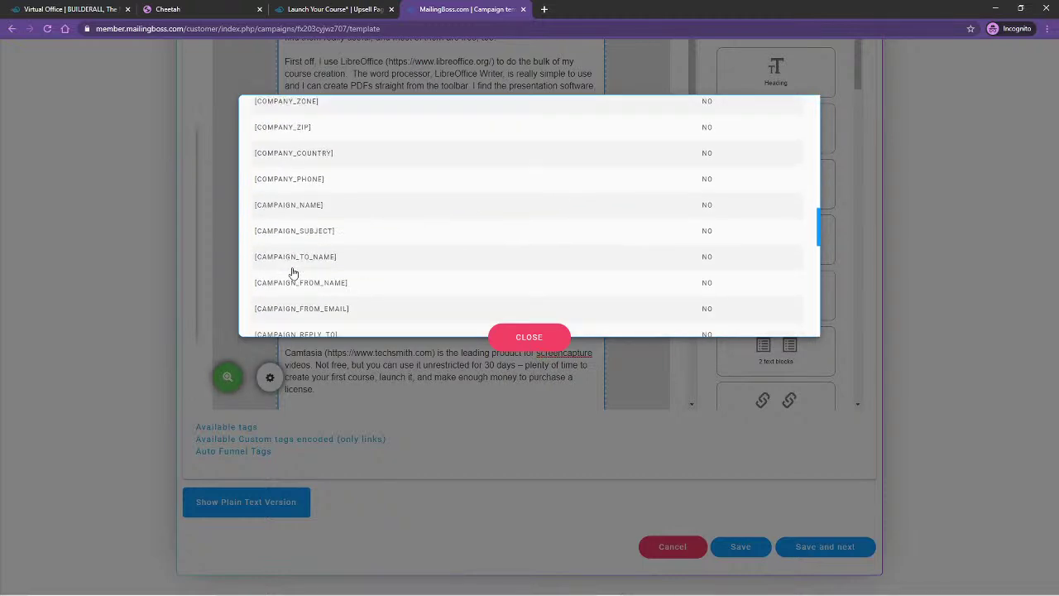
scroll(291, 217, "up", 1)
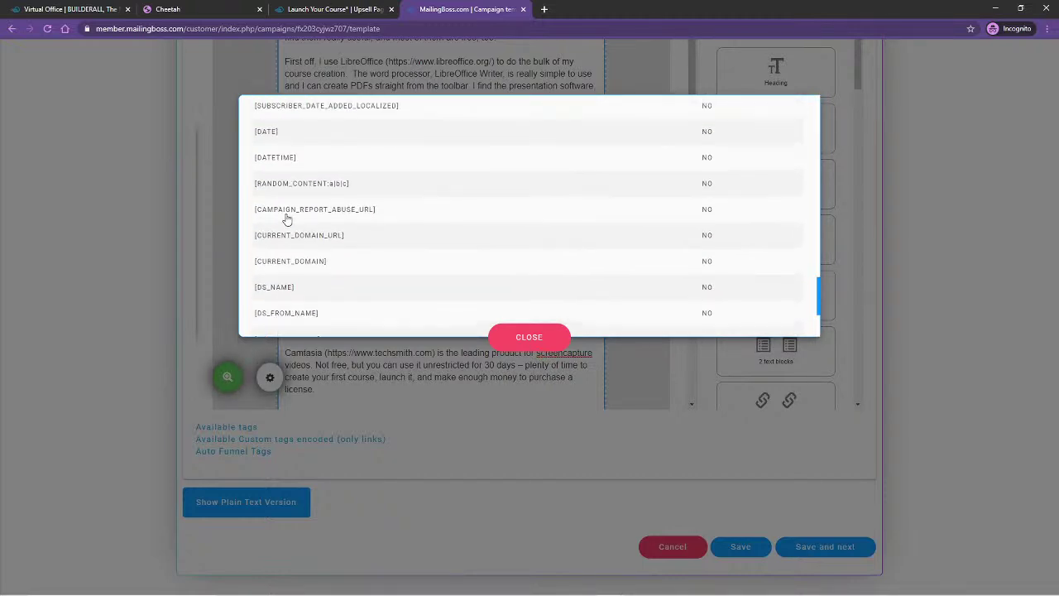
scroll(284, 221, "down", 2)
left_click(529, 337)
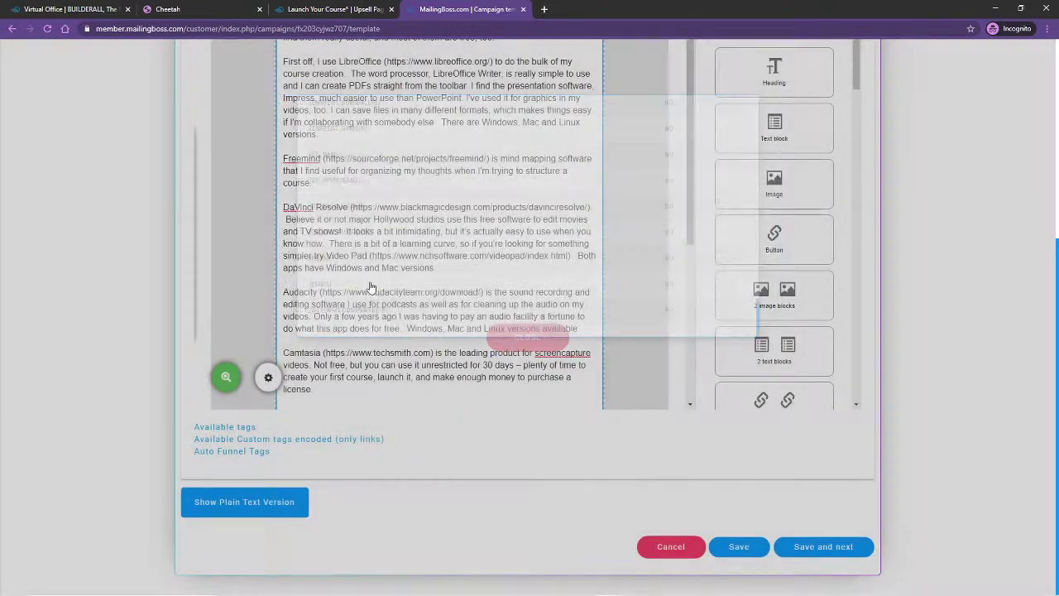
Replace the [Your Name] placeholder in the email sign-off with the [COMPANY_NAME] tag from the available tags.
scroll(391, 276, "down", 3)
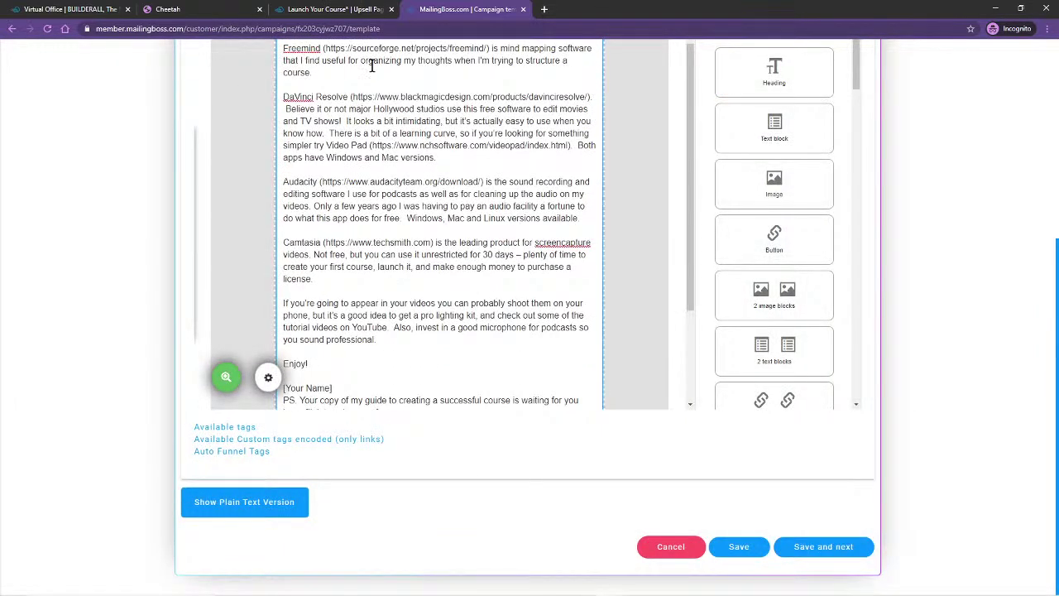
scroll(392, 275, "down", 3)
scroll(315, 194, "up", 1)
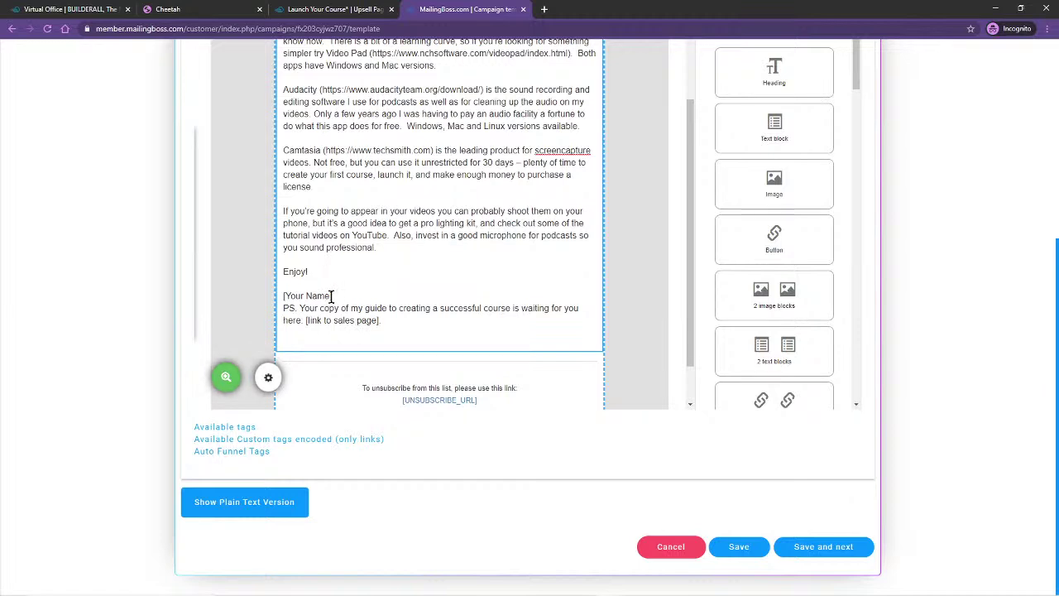
left_click_drag(332, 296, 279, 305)
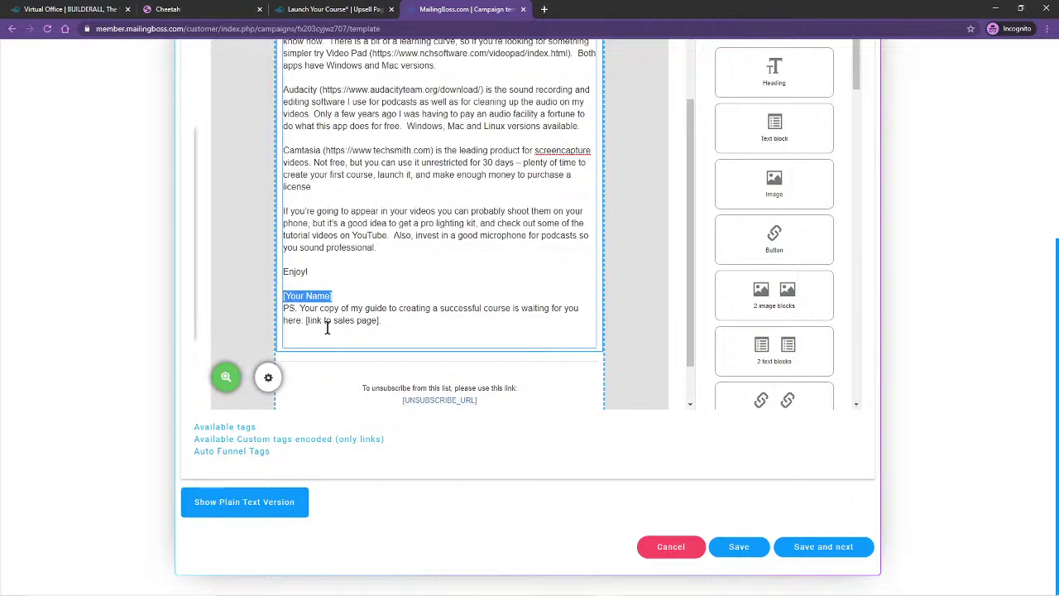
left_click(236, 429)
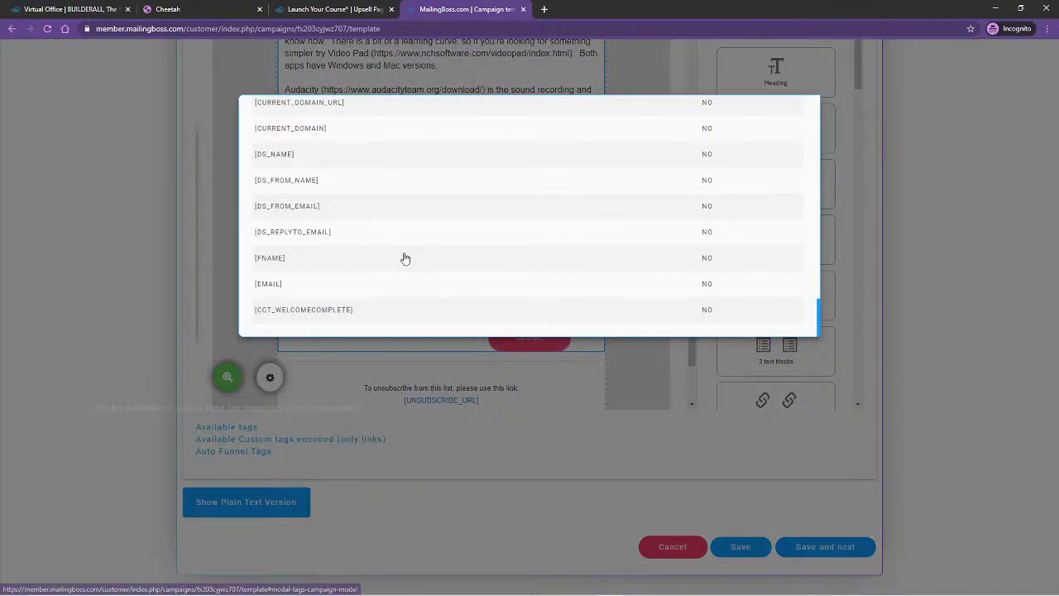
scroll(320, 260, "up", 10)
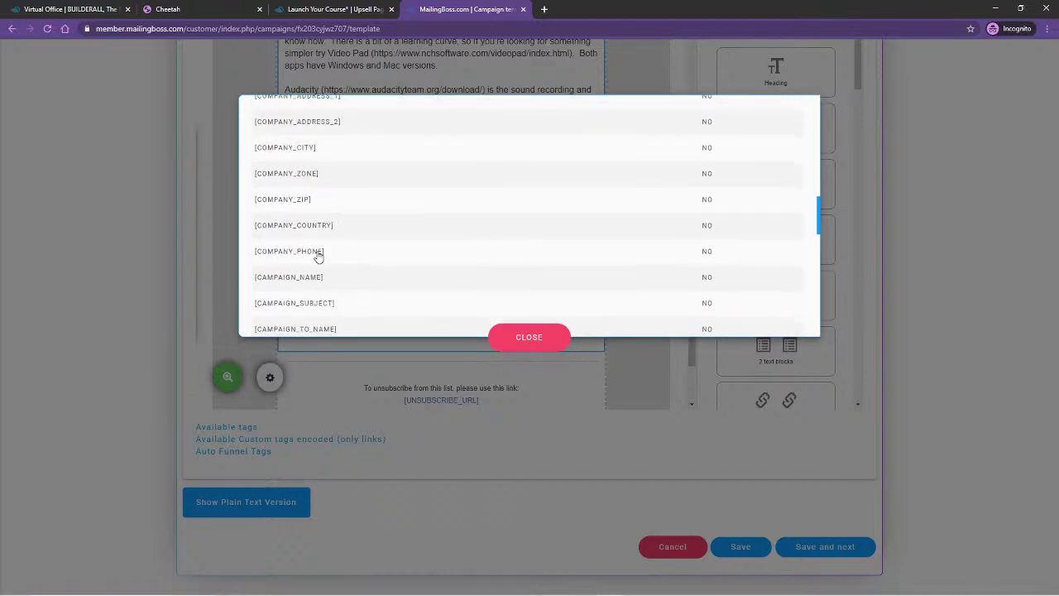
scroll(315, 199, "up", 3)
scroll(295, 227, "down", 2)
scroll(294, 235, "down", 3)
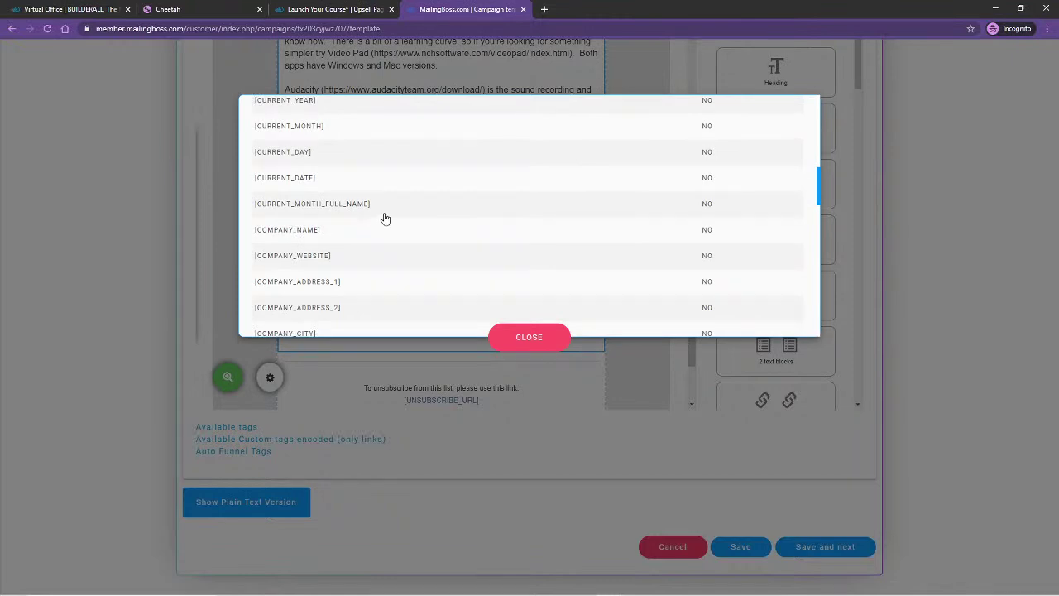
scroll(302, 195, "down", 2)
key("Escape")
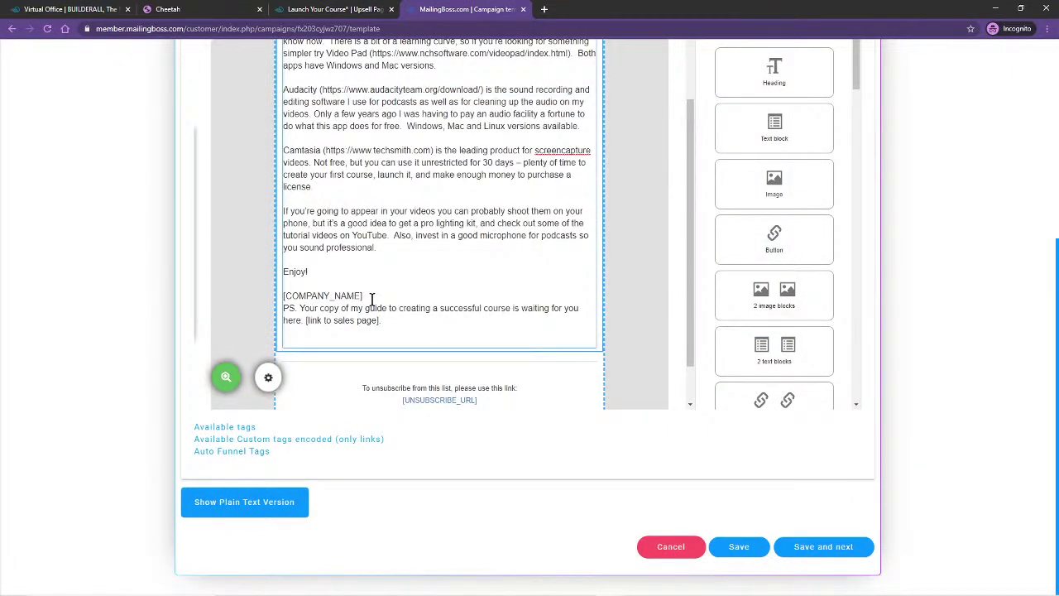
Insert a line break between the sign-off and the PS, and save the template to continue to the campaign setup.
key("Return")
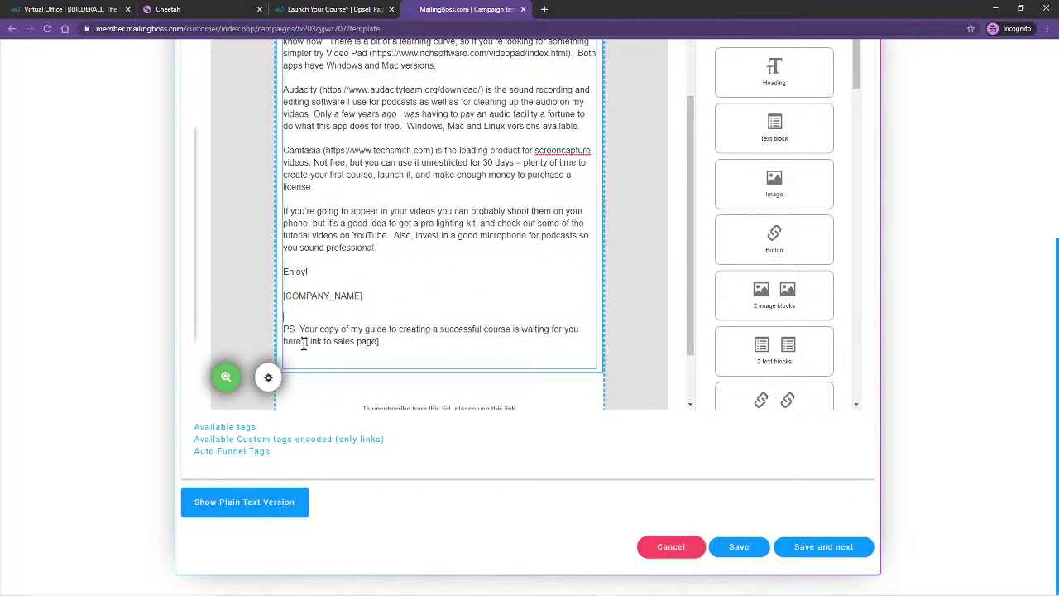
left_click_drag(304, 342, 407, 343)
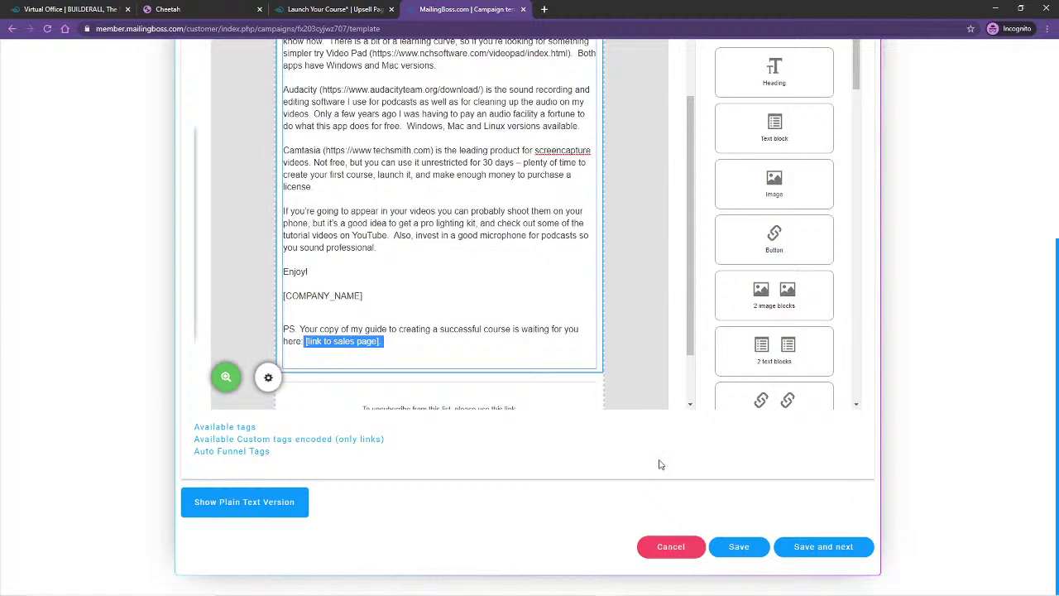
left_click(823, 548)
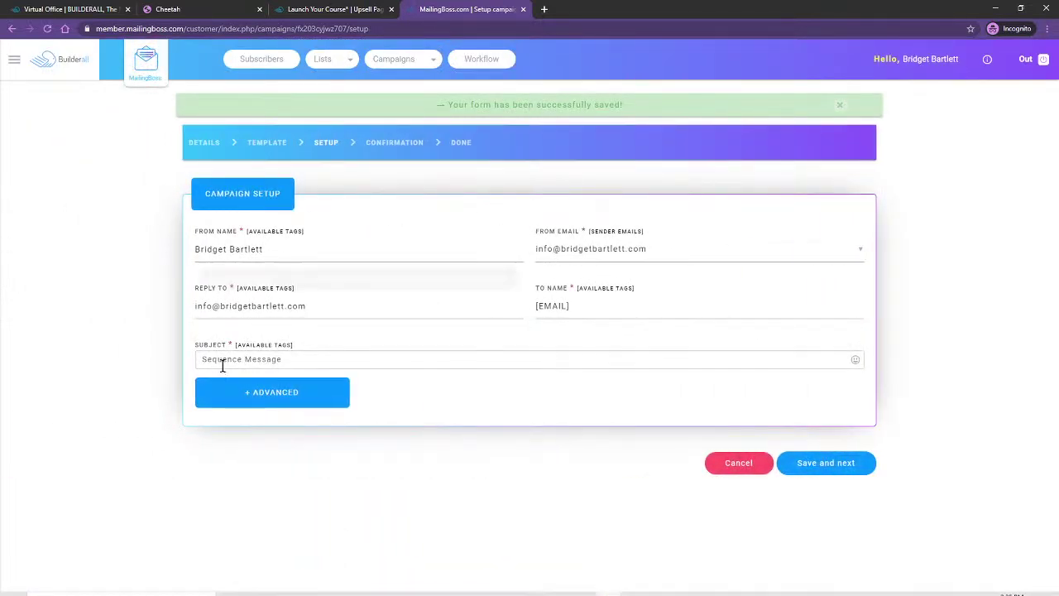
Switch to the Day 5 file in Notepad, copy the subject line "[firstname]: Take a peek into my course creation toolbox!" and minimize the file.
mouse_move(325, 589)
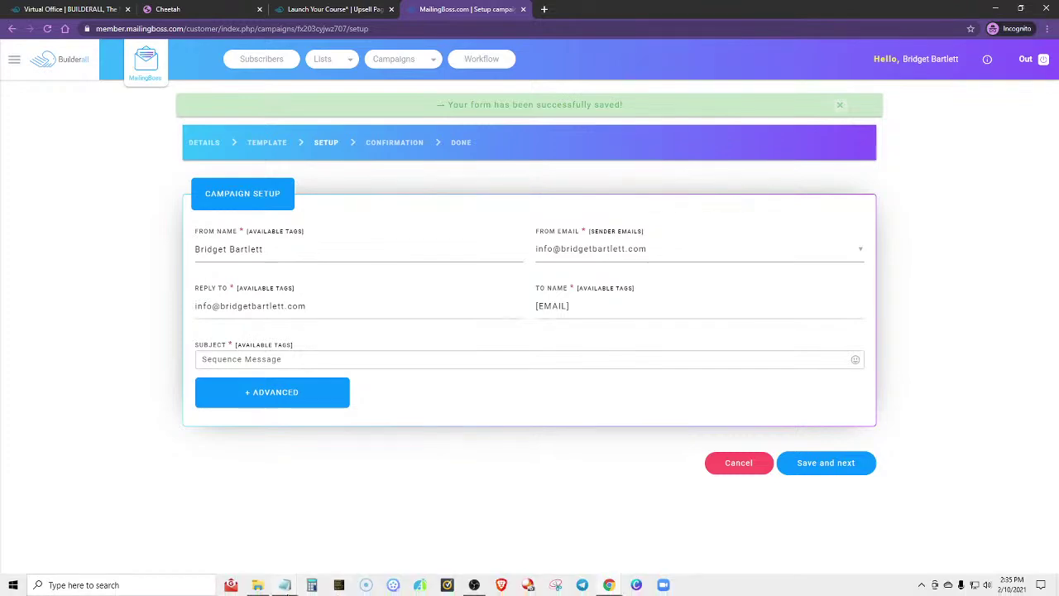
left_click(292, 585)
left_click(341, 542)
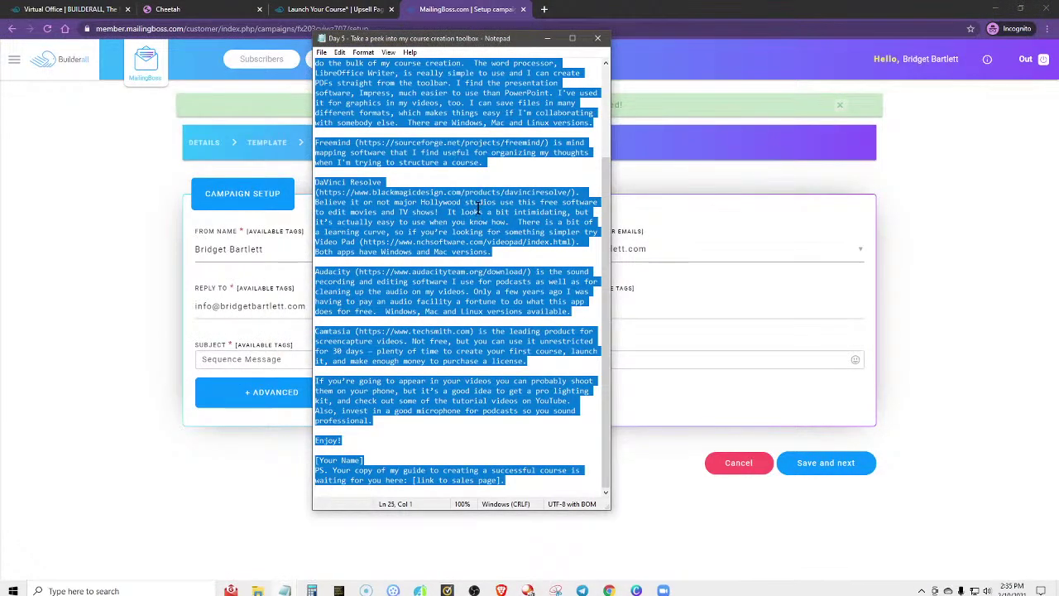
left_click_drag(354, 86, 396, 97)
right_click(423, 86)
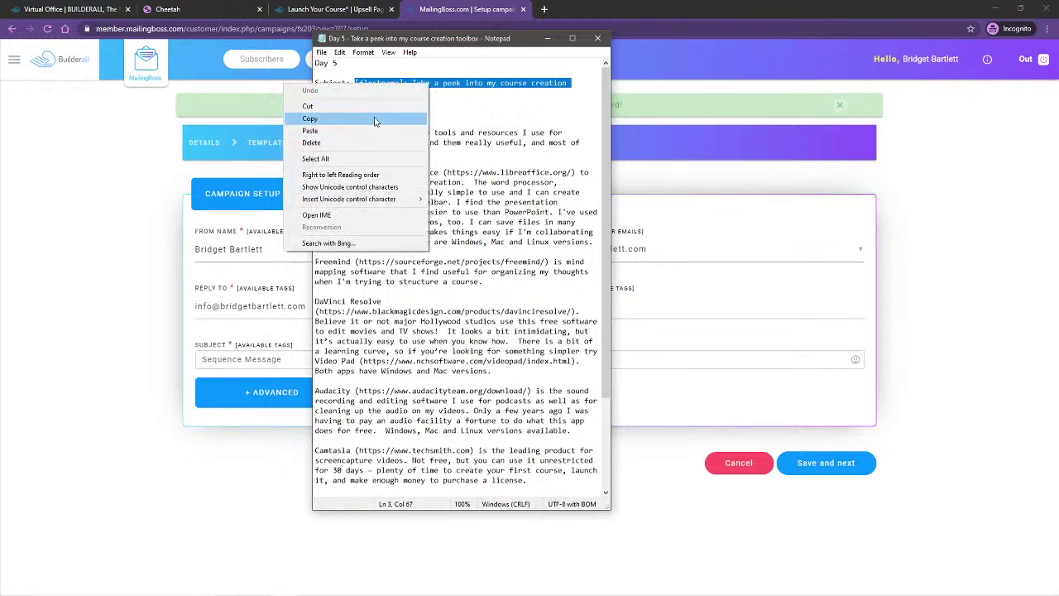
left_click(376, 121)
left_click(548, 39)
Replace the default campaign subject with the copied Day 5 subject line and swap its [firstname] placeholder for the [FNAME] tag.
left_click_drag(289, 358, 192, 356)
key("ctrl+v")
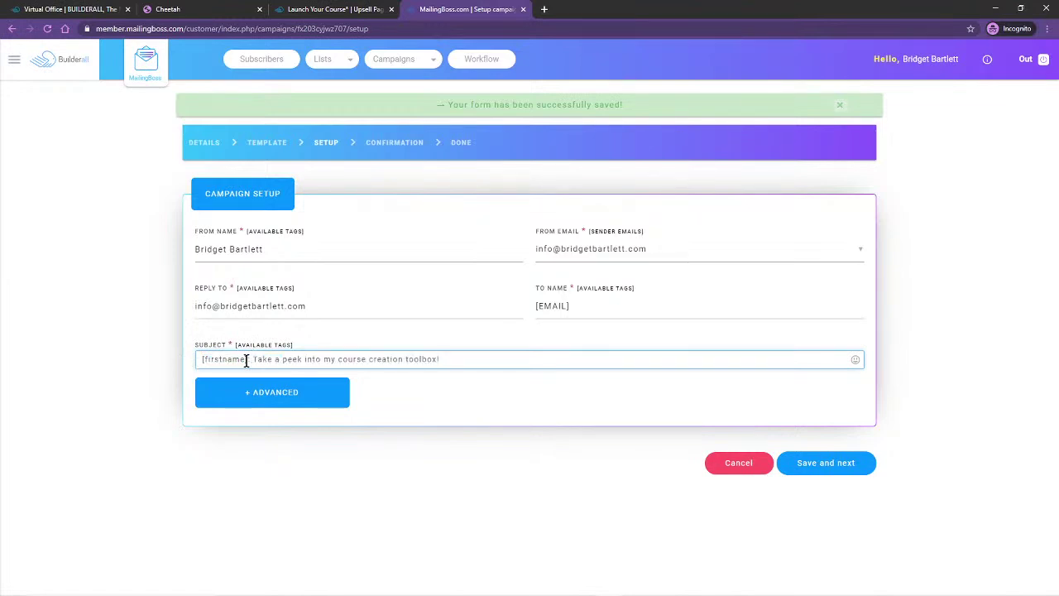
left_click_drag(240, 361, 200, 365)
left_click(270, 346)
left_click(278, 199)
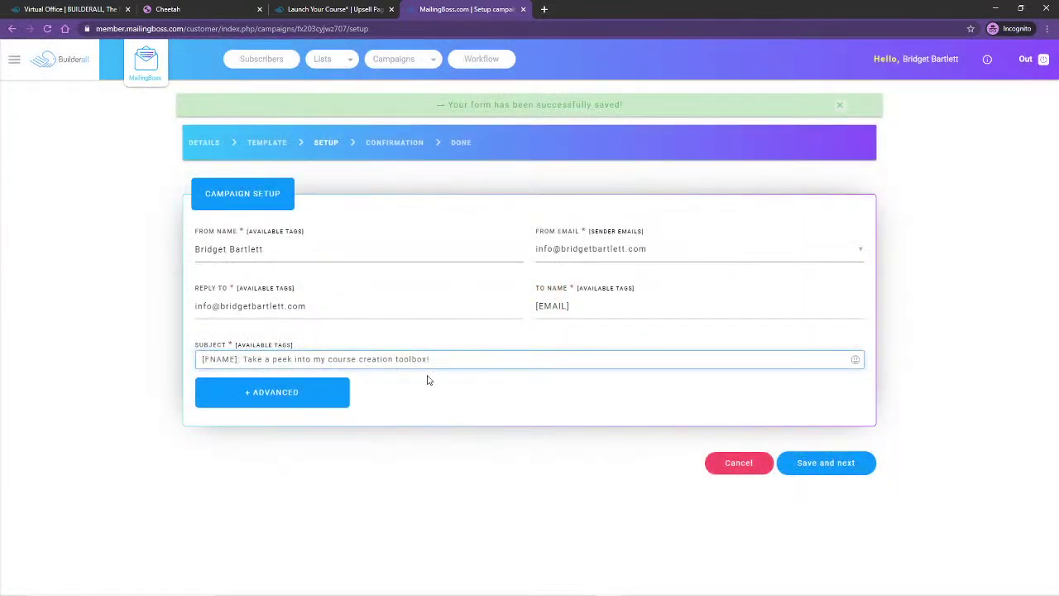
Save the campaign setup, check the spam score and save the Create Your Own Course #5 autoresponder, returning to the workflow with activation postponed.
left_click(816, 467)
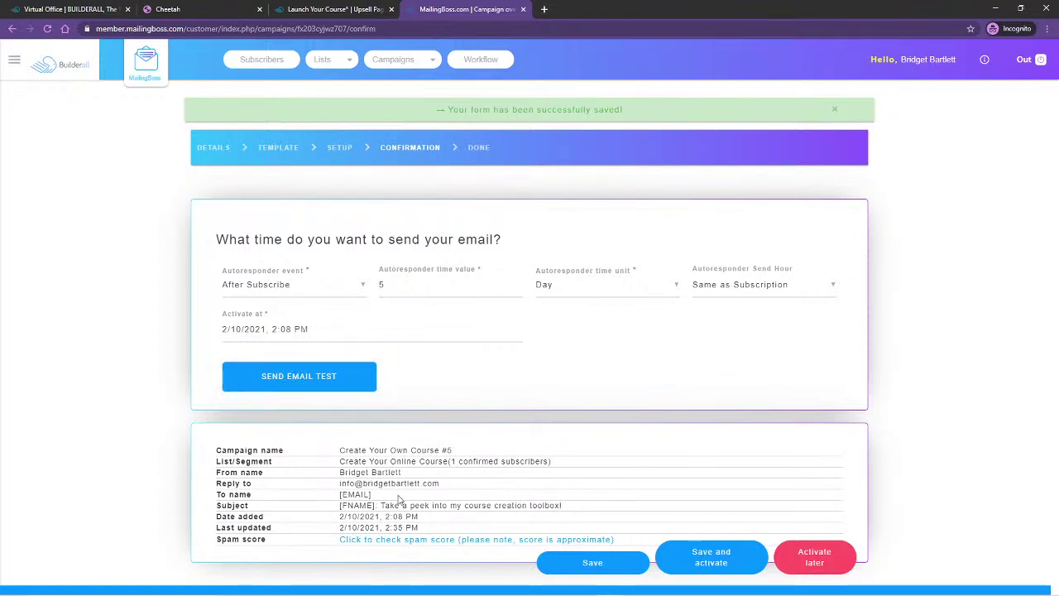
left_click(425, 539)
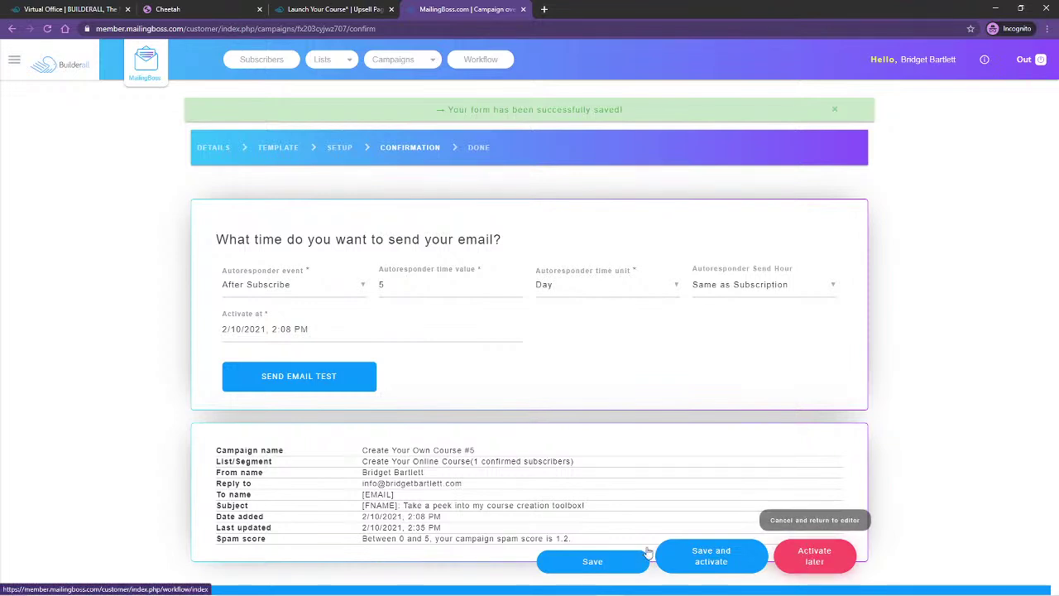
left_click(591, 562)
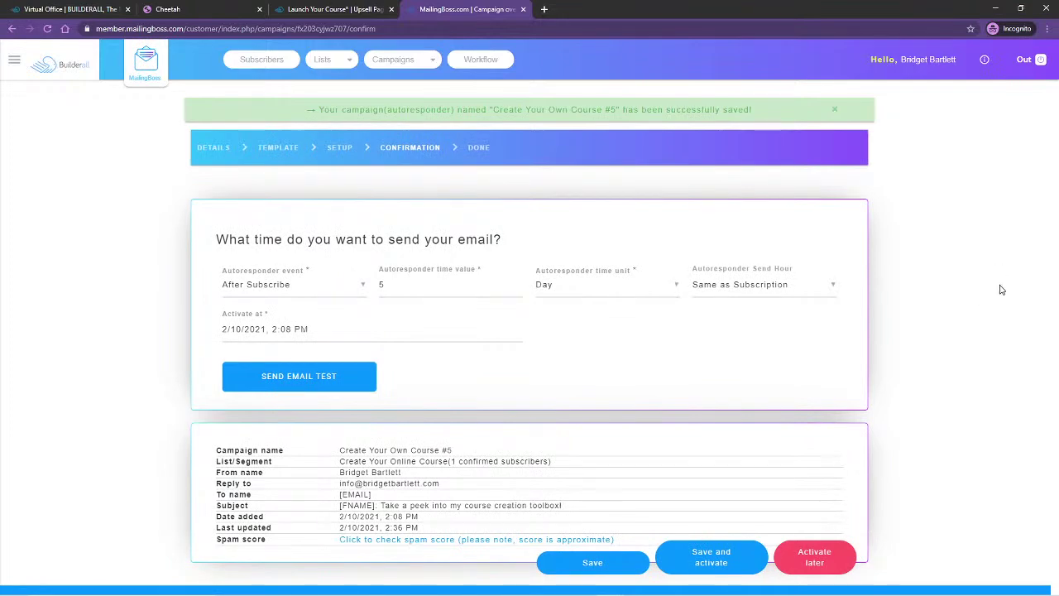
left_click(815, 557)
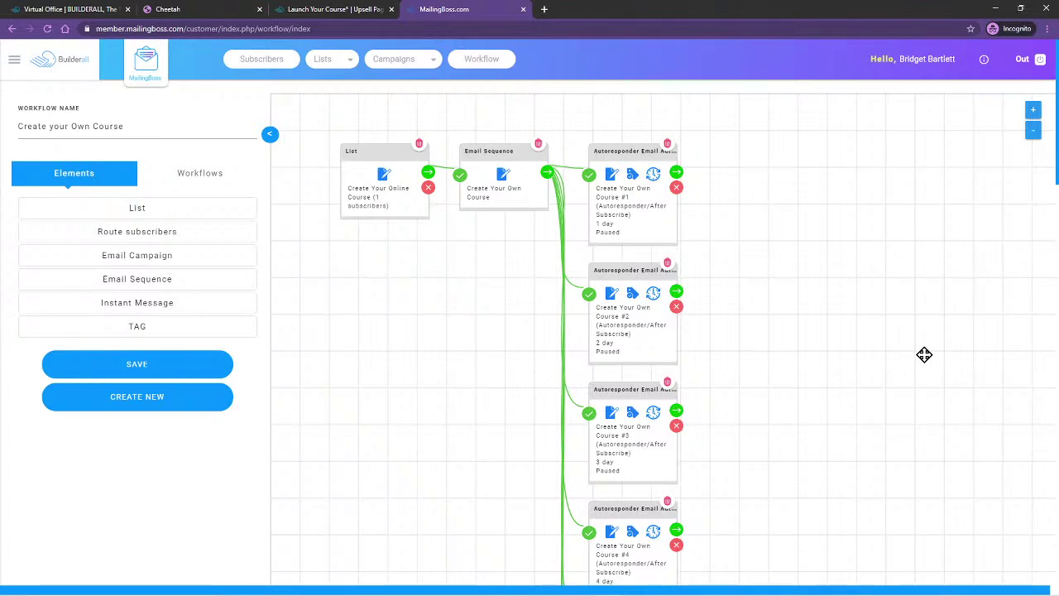
Open the Create Your Own Course #6 autoresponder's email information from the workflow and save its details to continue to the template.
scroll(771, 472, "down", 5)
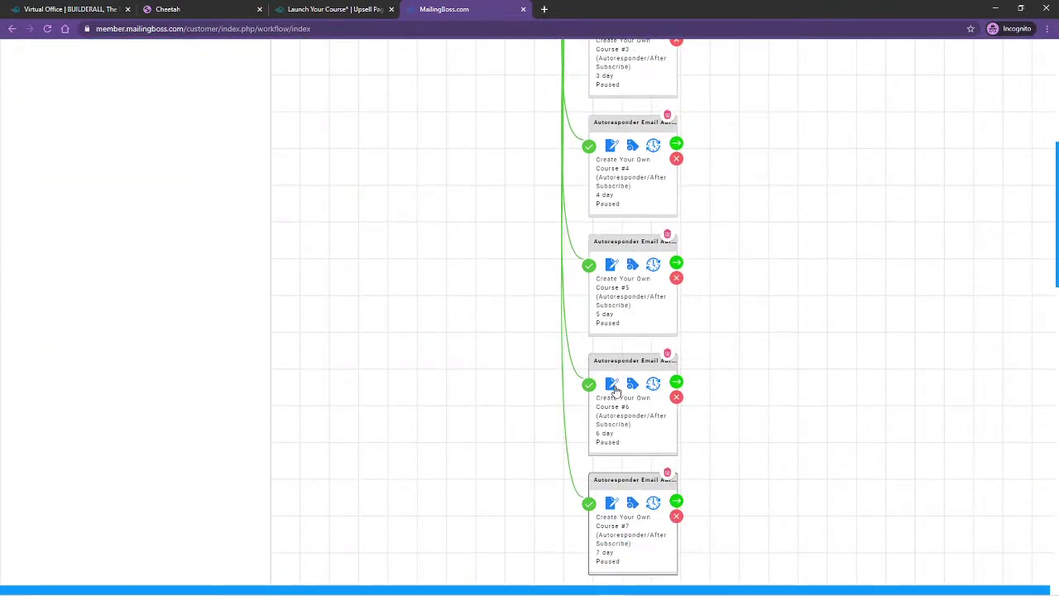
left_click(612, 384)
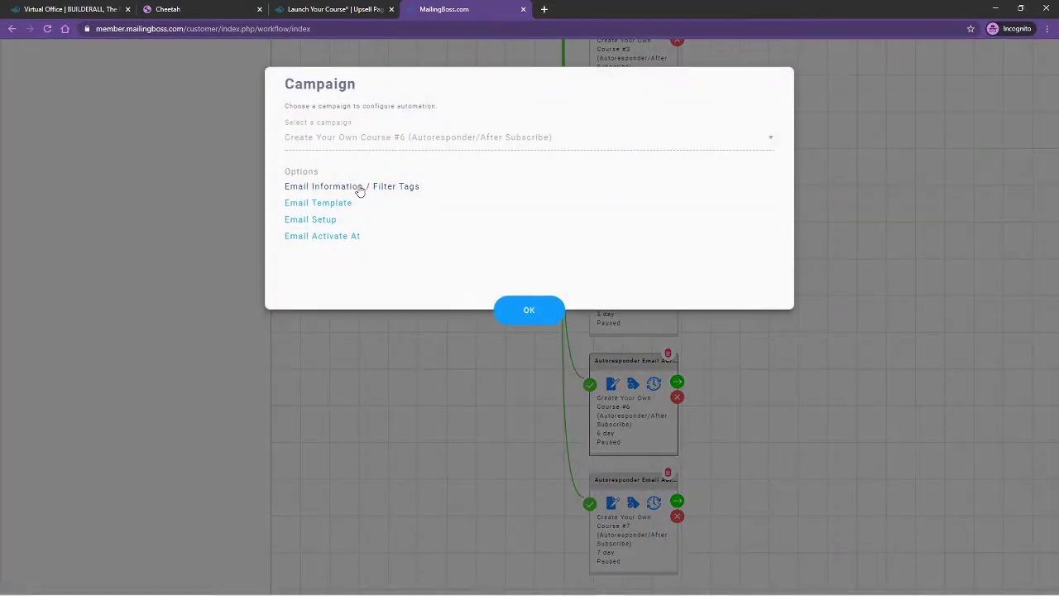
left_click(360, 190)
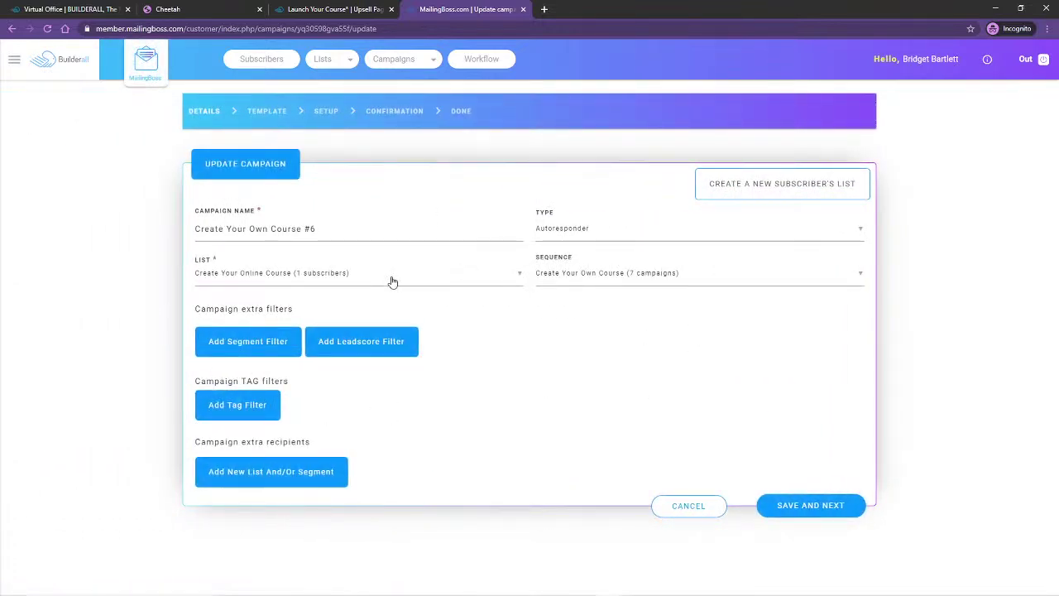
left_click(803, 513)
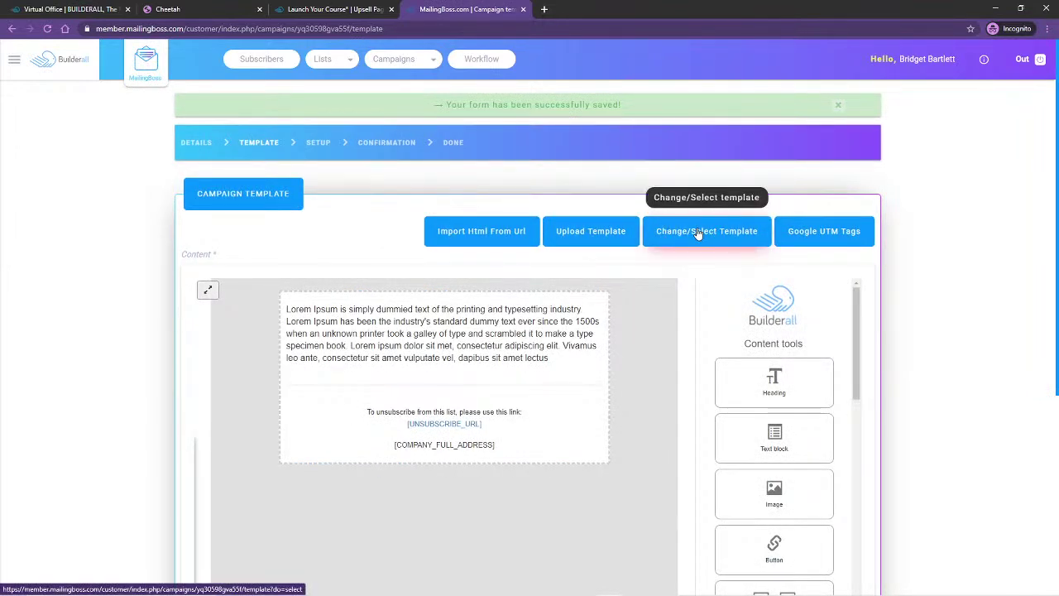
Open the Day 6 - Get your course out there file, copy its email text from the greeting through the PS, and minimize both windows.
scroll(957, 456, "down", 4)
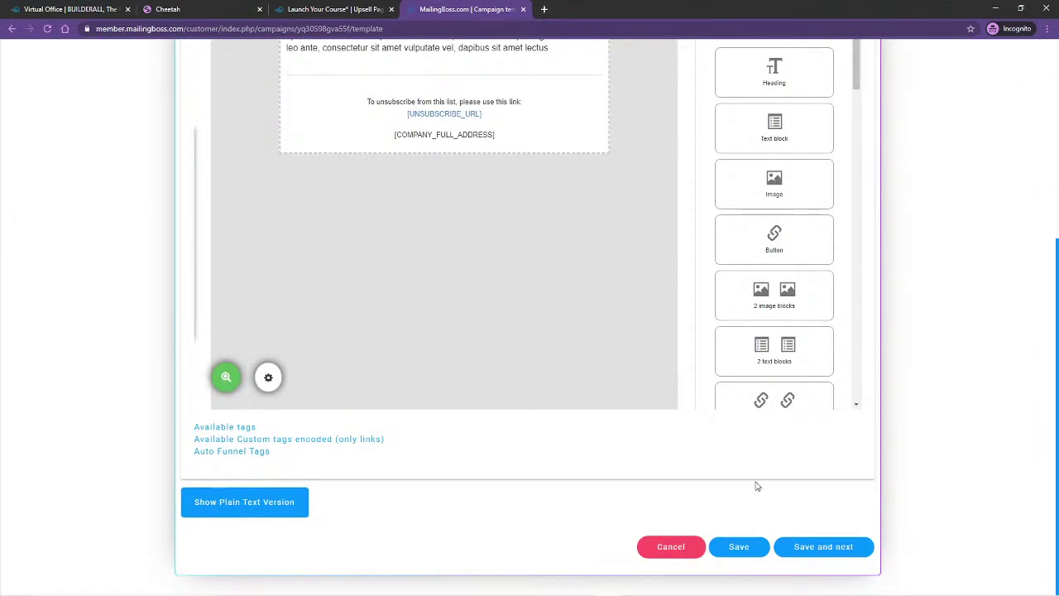
mouse_move(258, 587)
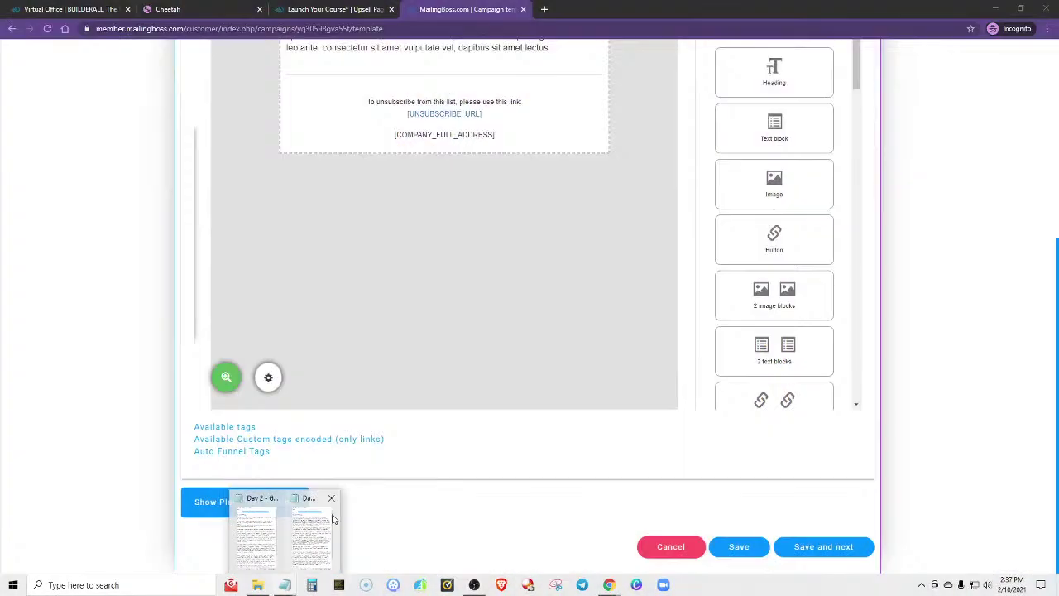
mouse_move(333, 499)
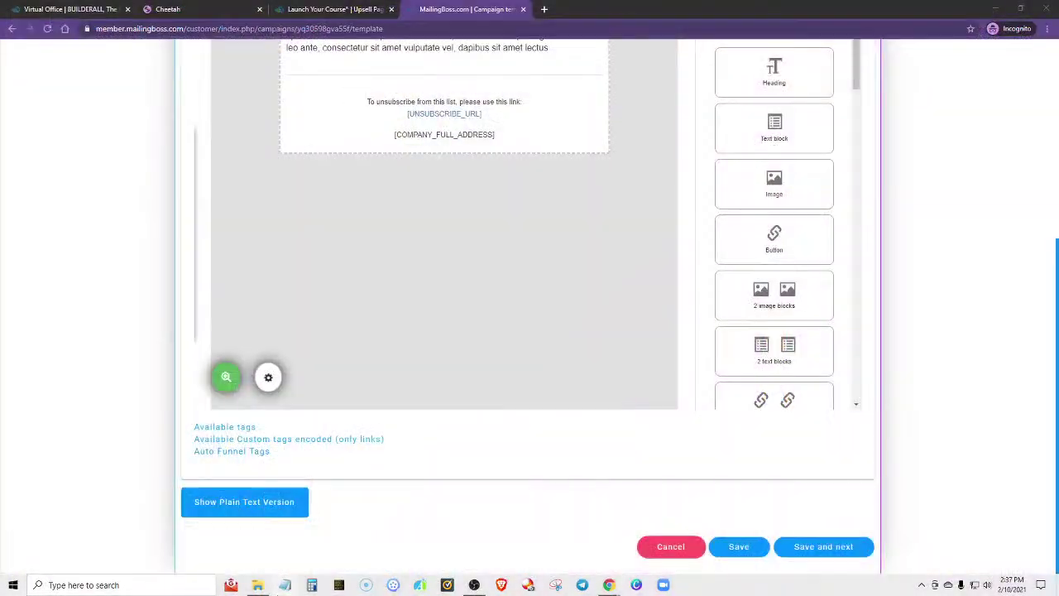
left_click(263, 590)
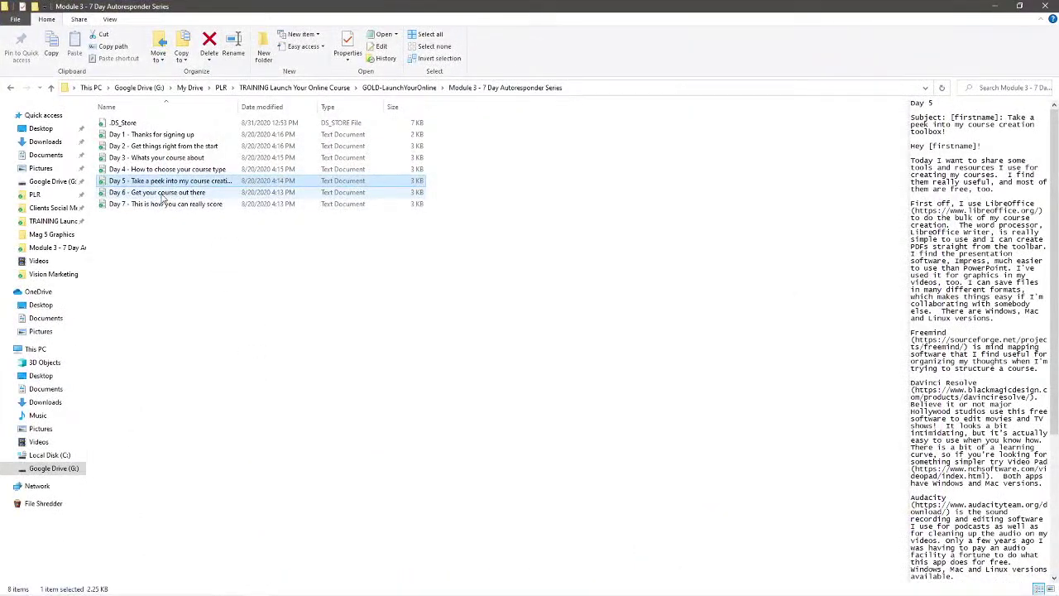
double_click(167, 195)
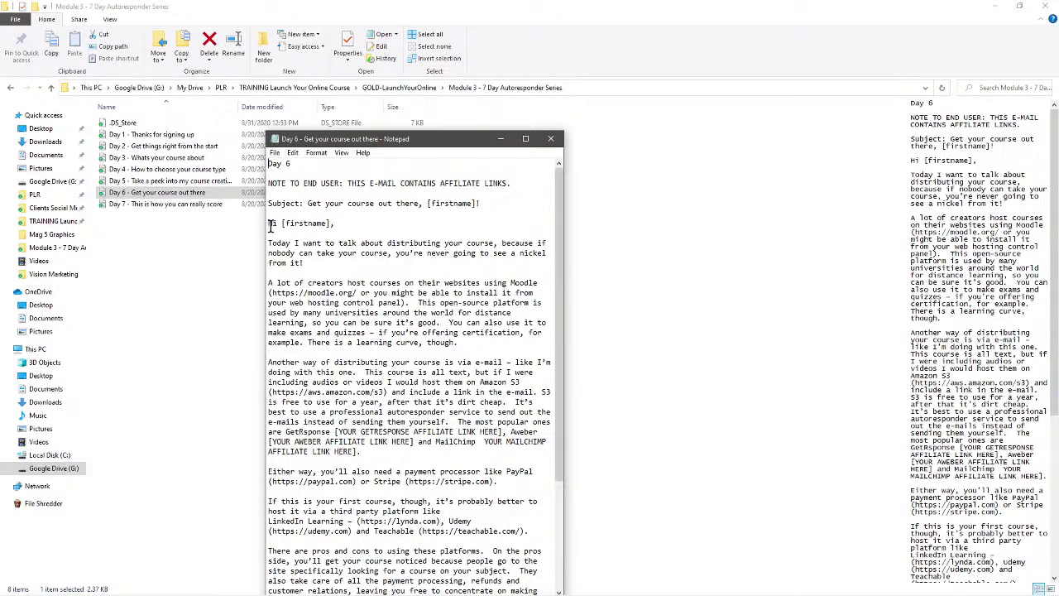
left_click_drag(268, 226, 517, 586)
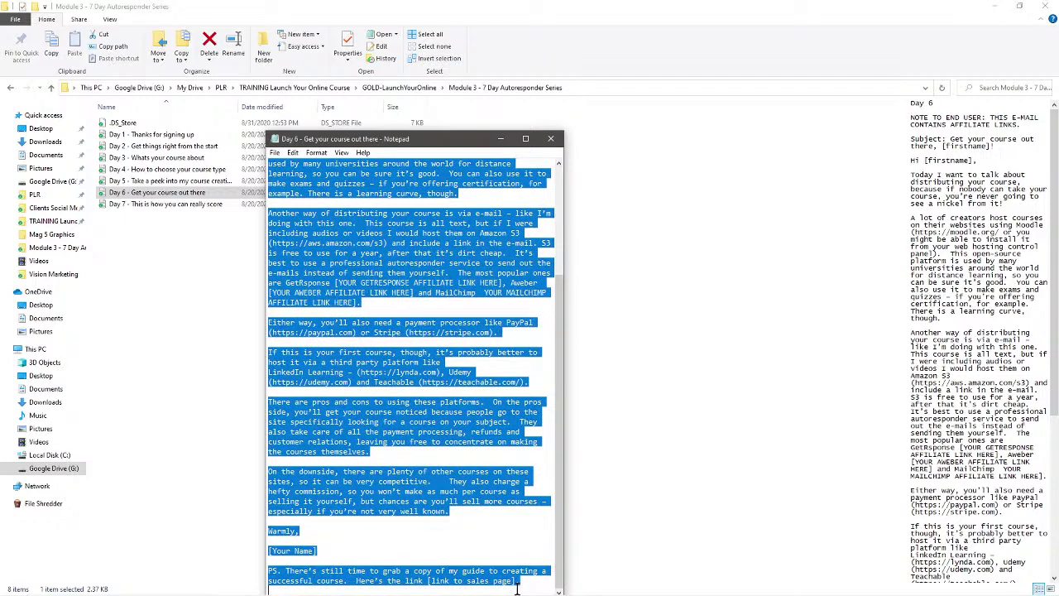
right_click(411, 250)
left_click(339, 290)
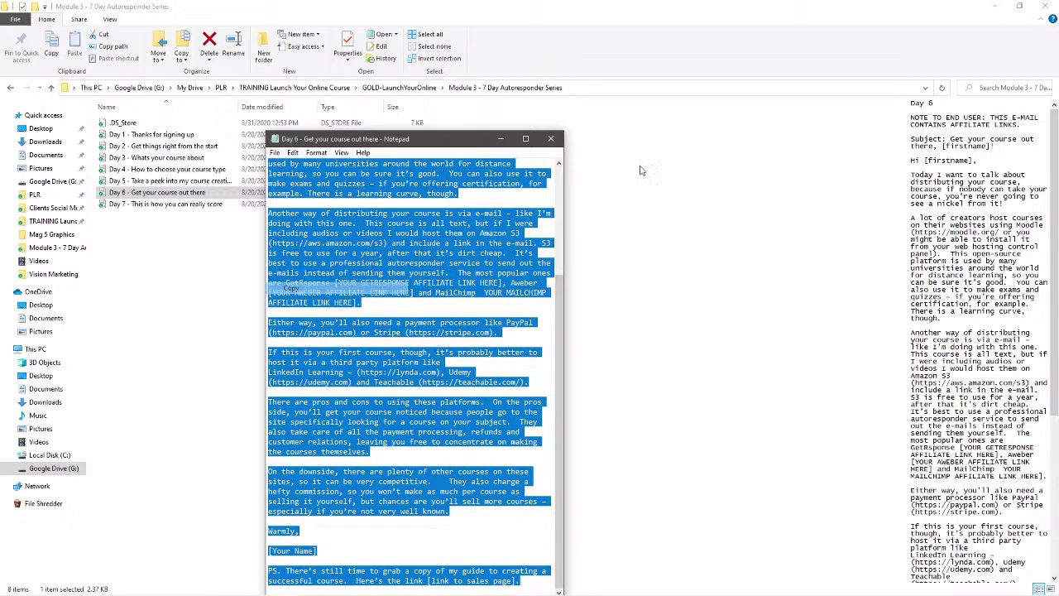
left_click(981, 6)
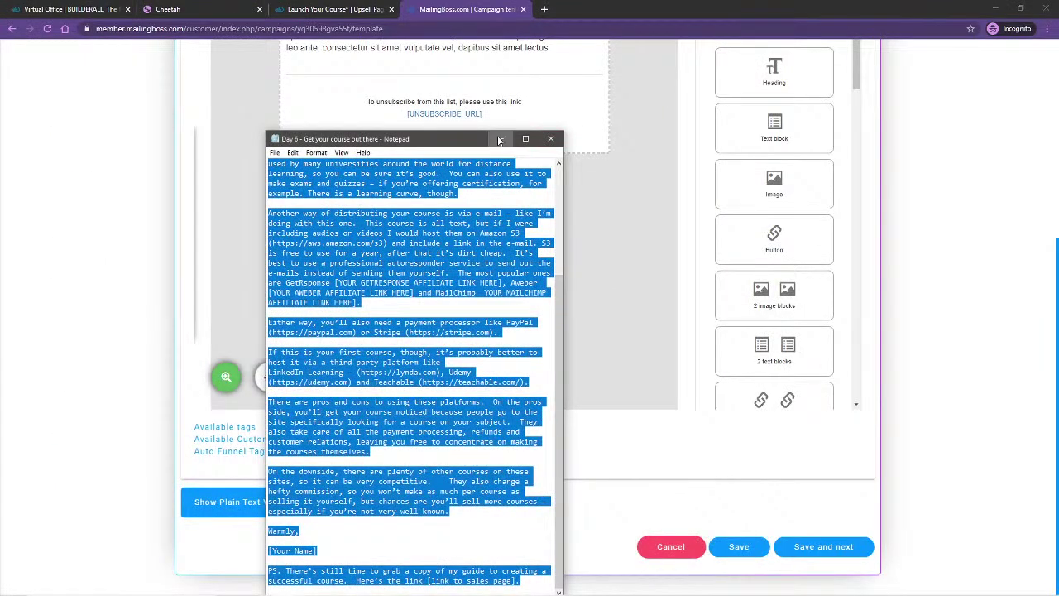
left_click(500, 138)
Replace the Lorem Ipsum placeholder text in the campaign template with the copied Day 6 email body.
scroll(350, 226, "up", 3)
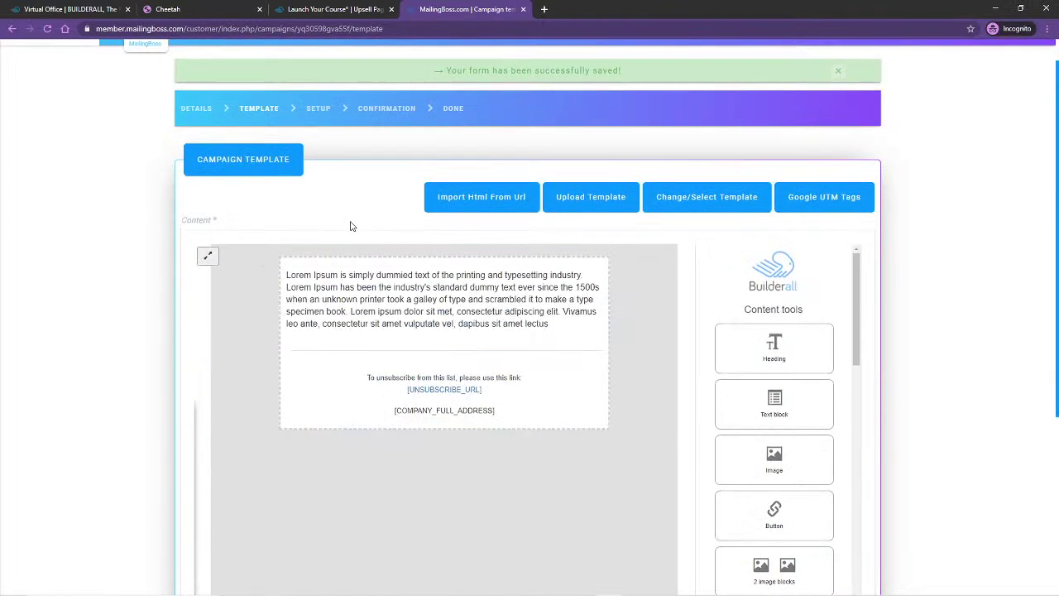
left_click(308, 301)
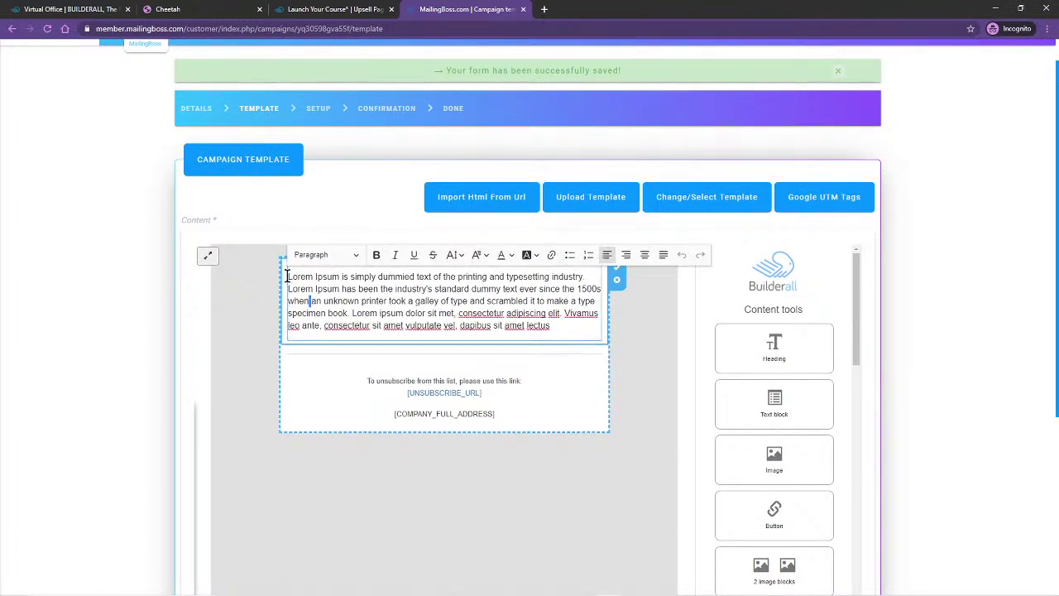
left_click_drag(288, 277, 575, 327)
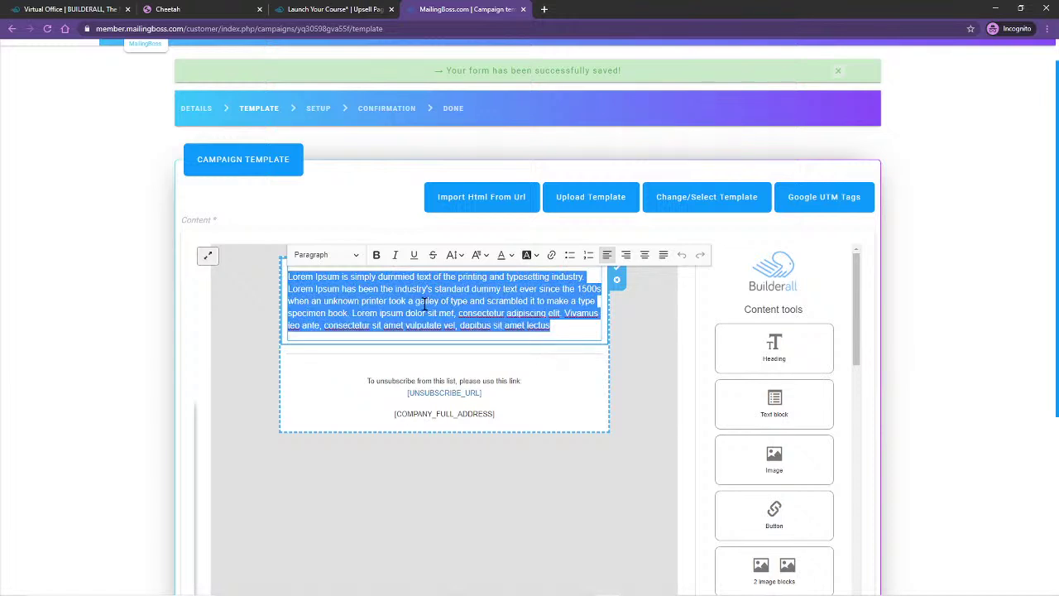
right_click(376, 301)
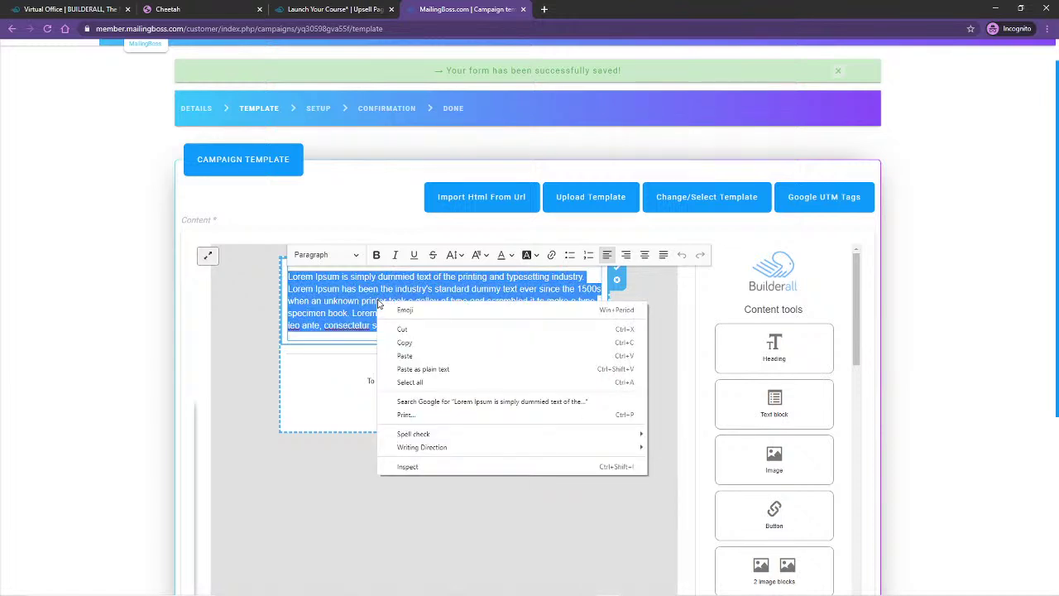
left_click(405, 356)
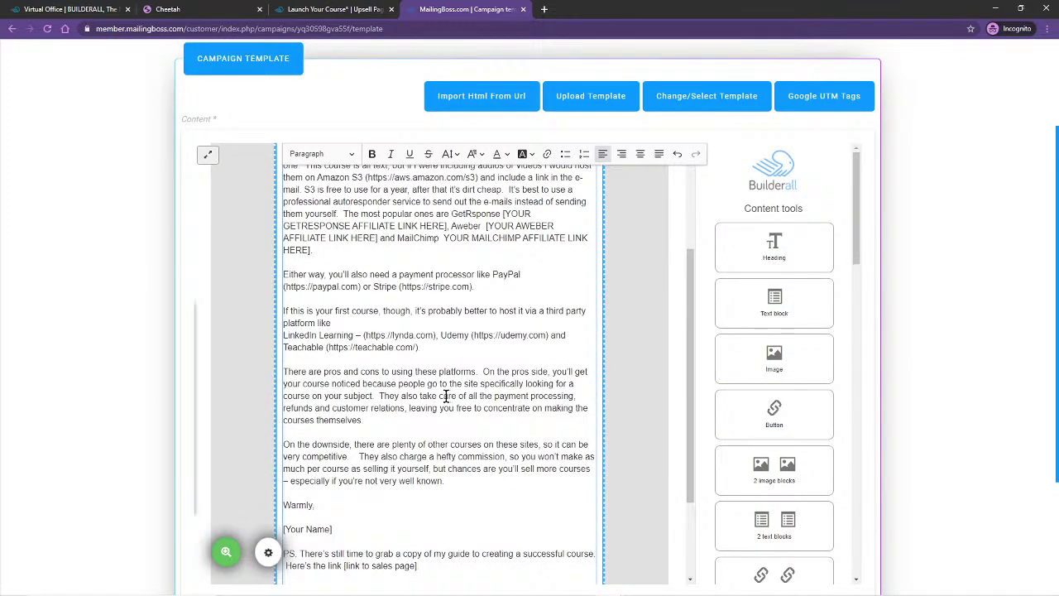
Review the pasted Day 6 email, select its whole body from greeting to PS and paste it again as plain text.
scroll(474, 387, "up", 2)
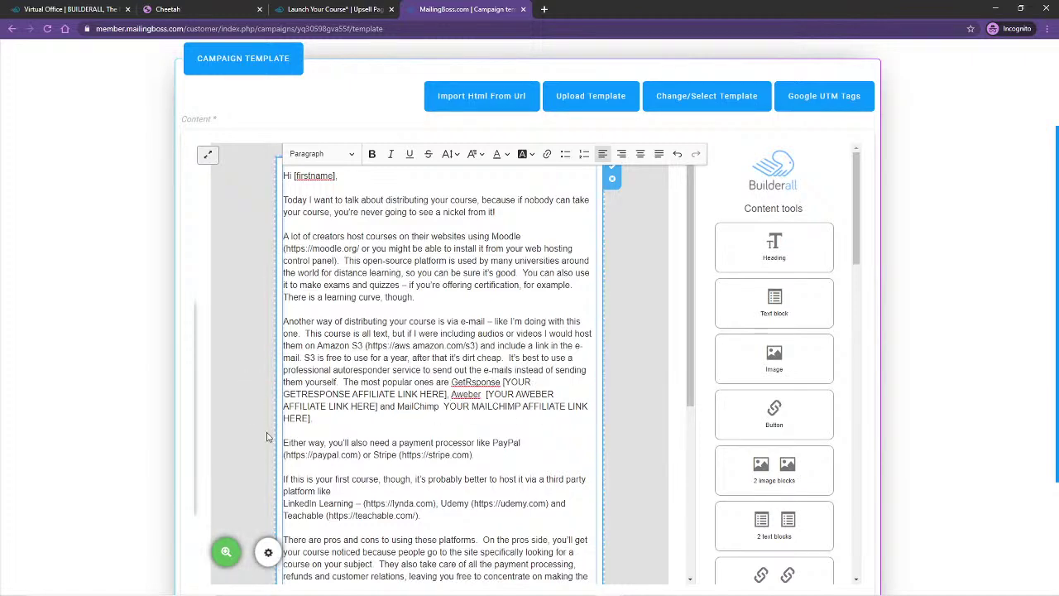
scroll(406, 423, "down", 3)
scroll(334, 449, "up", 1)
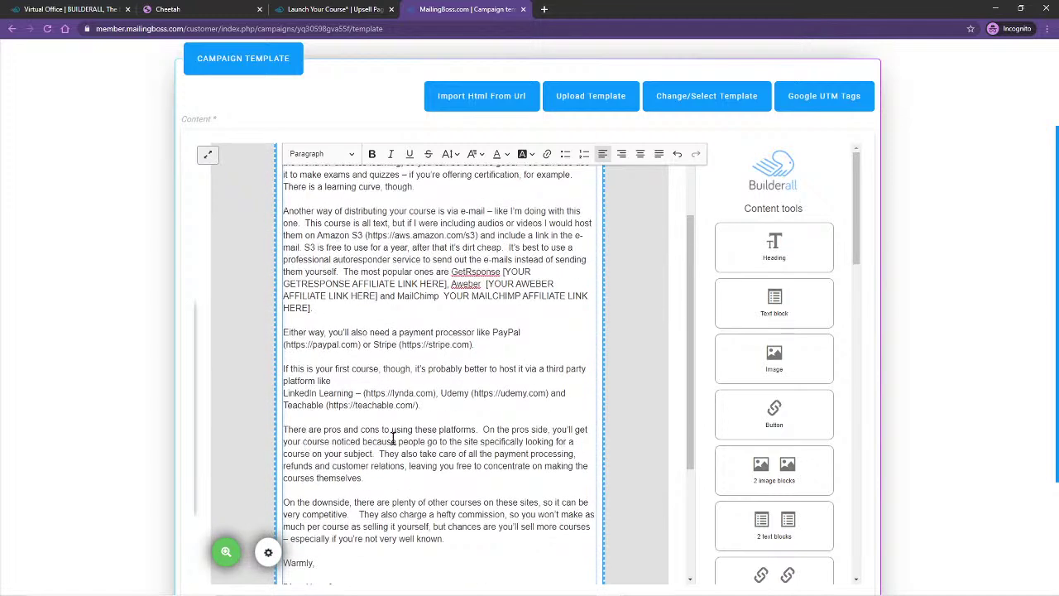
scroll(428, 414, "up", 2)
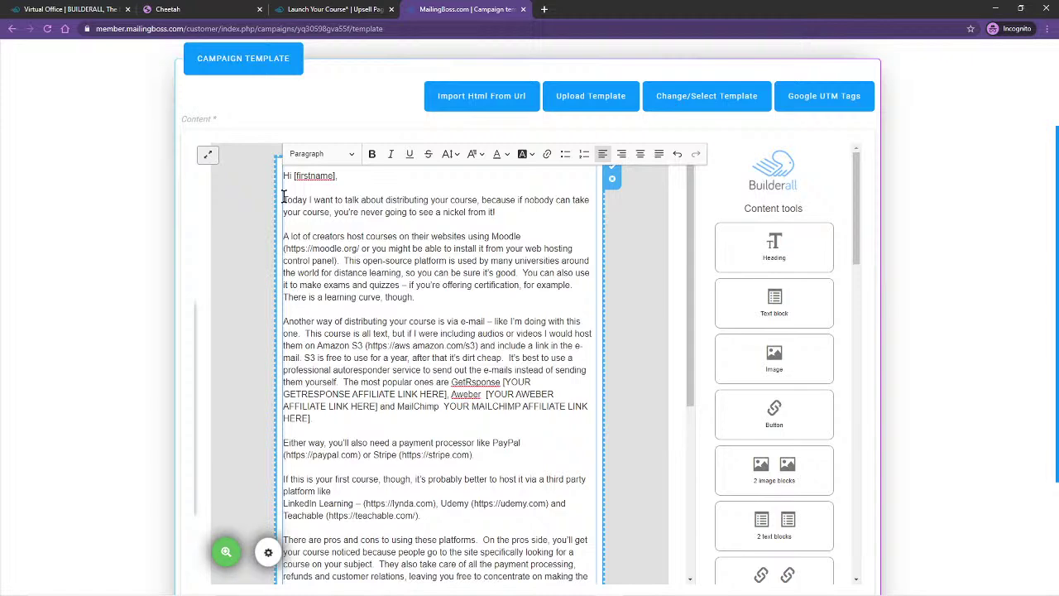
left_click_drag(282, 196, 436, 518)
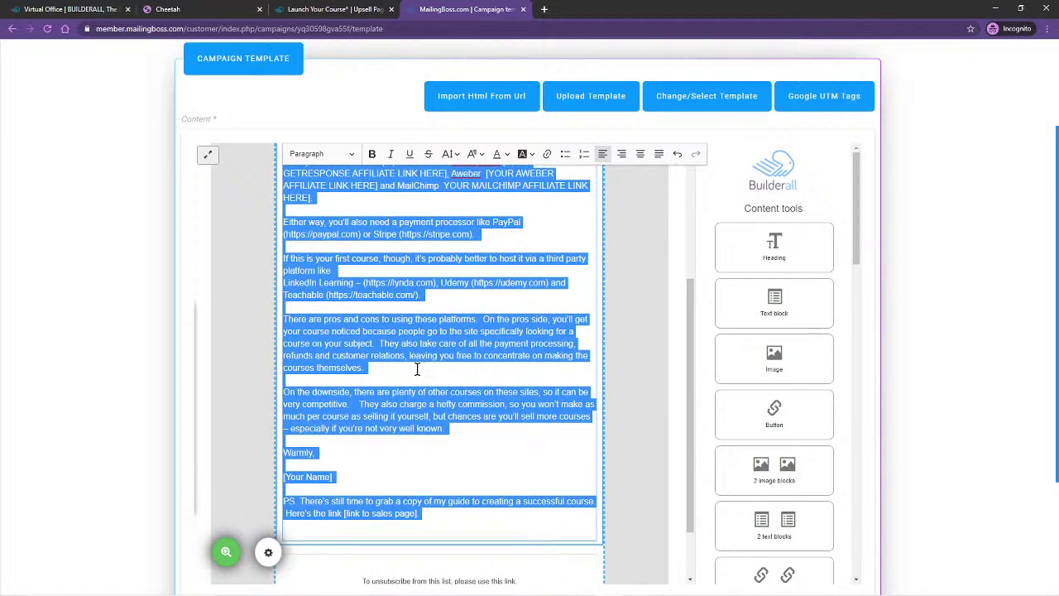
scroll(382, 329, "up", 3)
left_click_drag(283, 176, 478, 445)
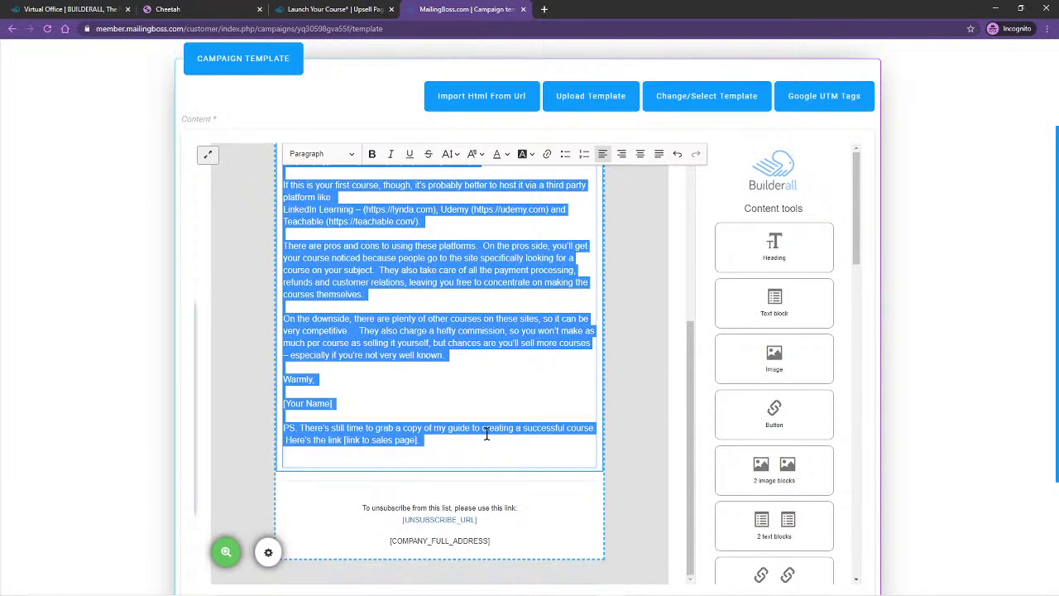
right_click(358, 265)
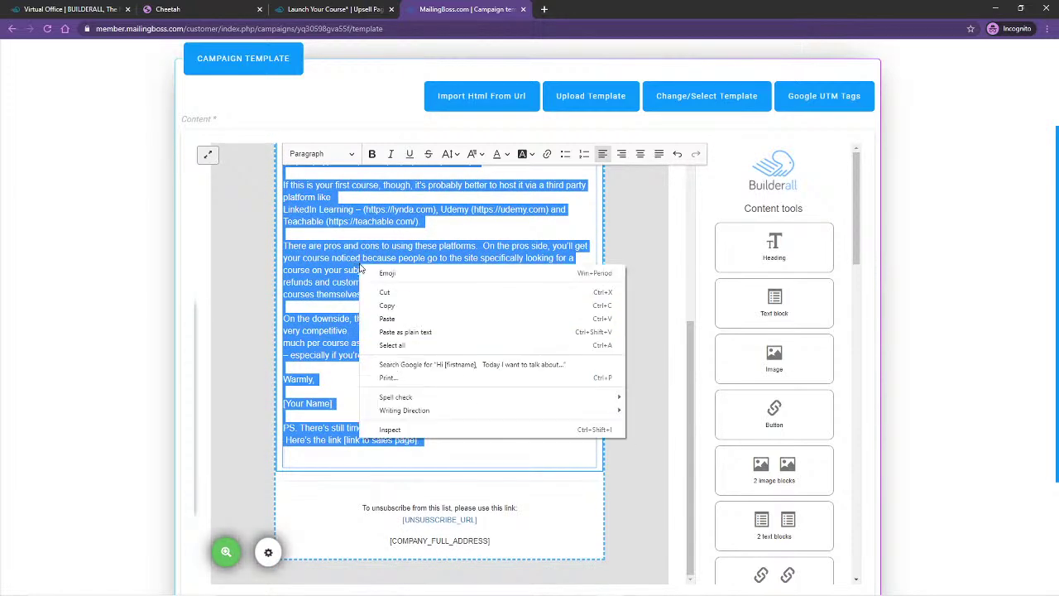
left_click(395, 331)
scroll(433, 342, "up", 2)
scroll(435, 282, "up", 1)
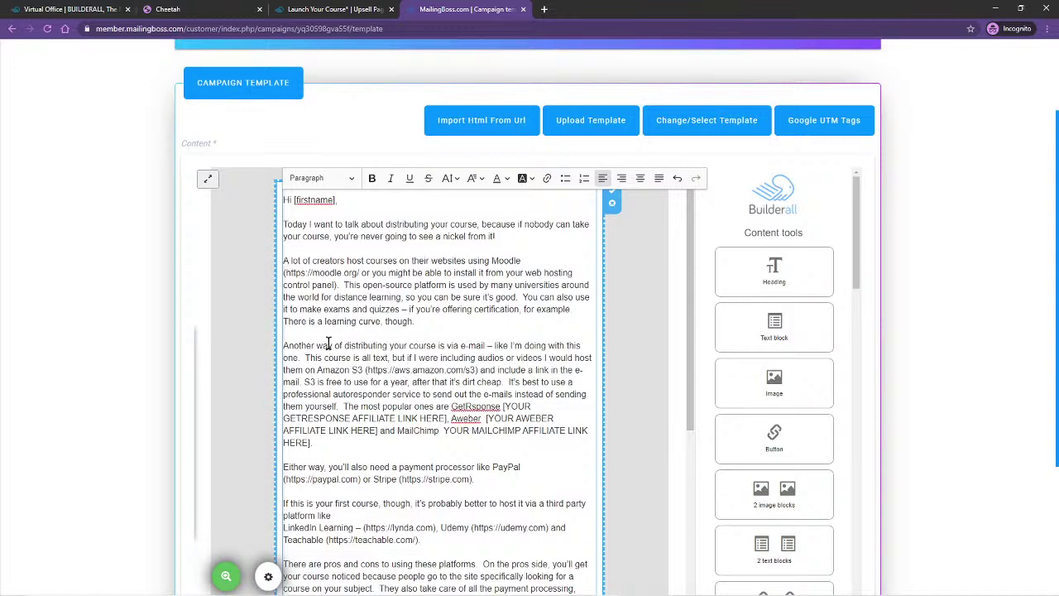
left_click(289, 587)
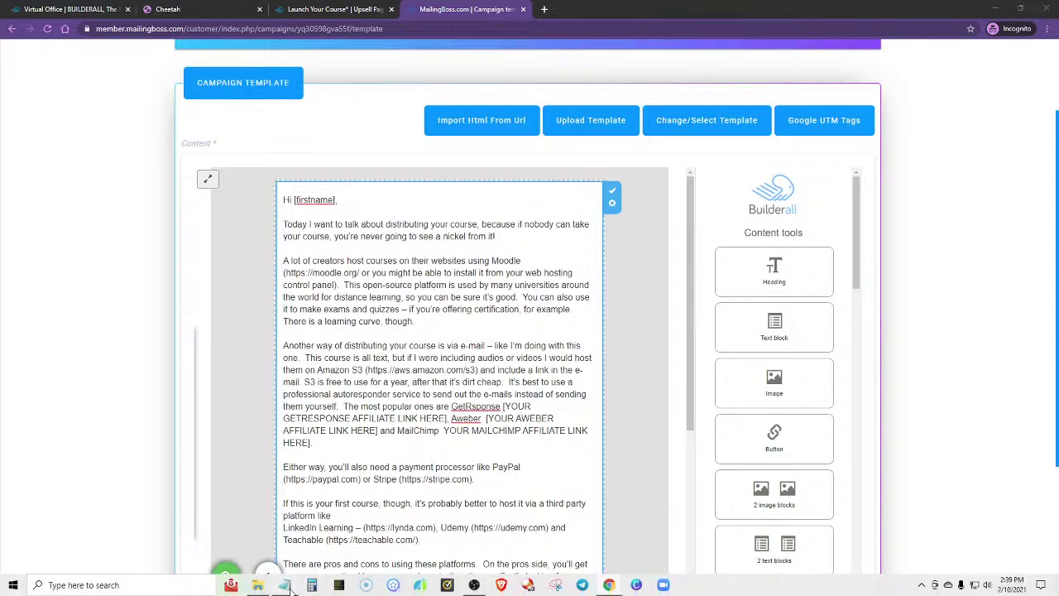
left_click_drag(435, 143, 651, 82)
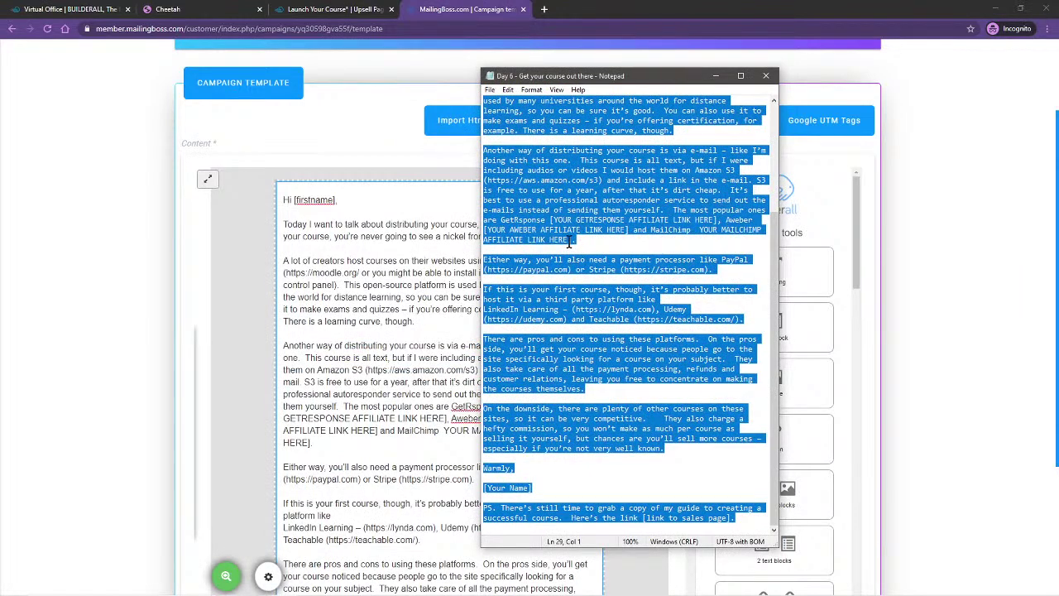
left_click(383, 309)
right_click(377, 296)
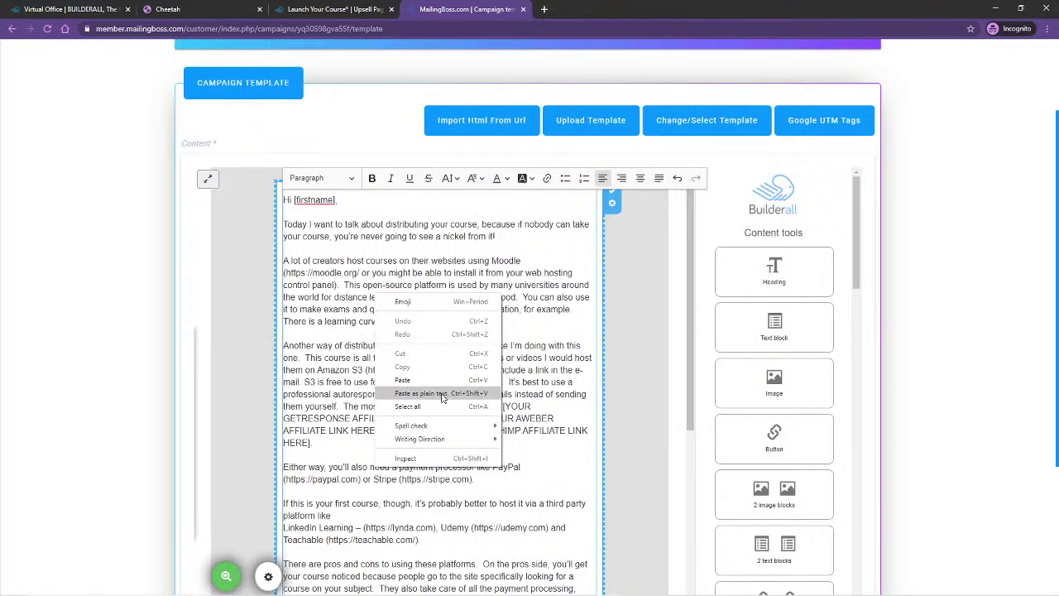
left_click(412, 224)
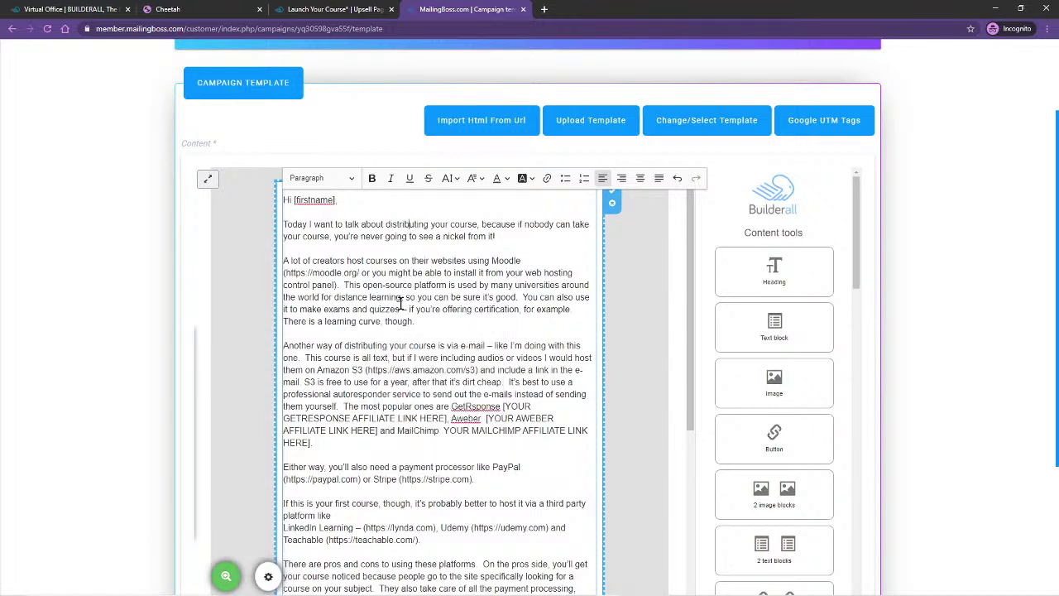
Select the [firstname] placeholder in the greeting and look up the [FNAME] tag in the list of available tags.
left_click_drag(335, 200, 296, 204)
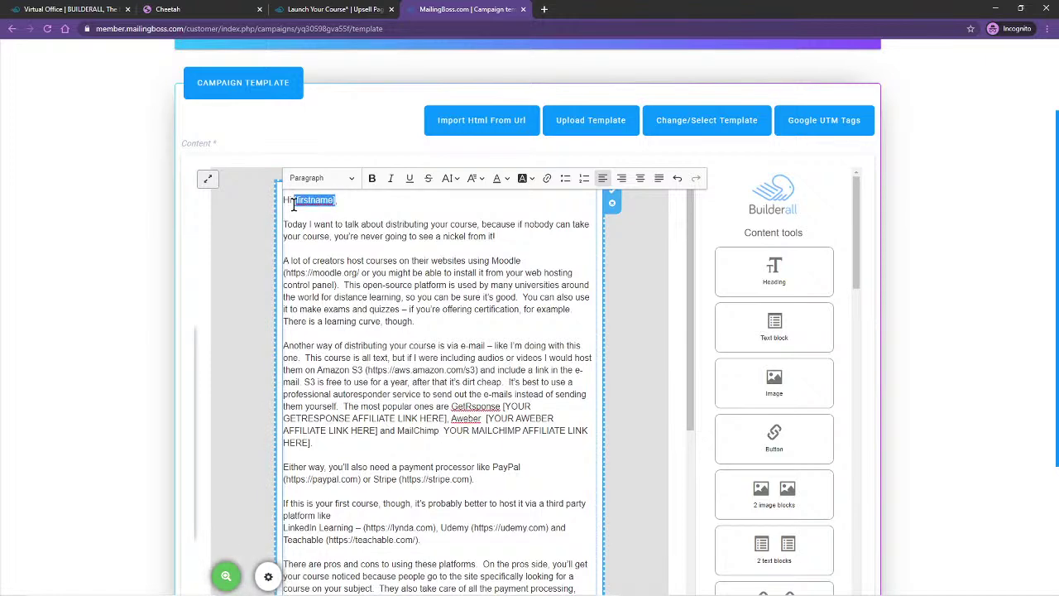
scroll(230, 451, "down", 3)
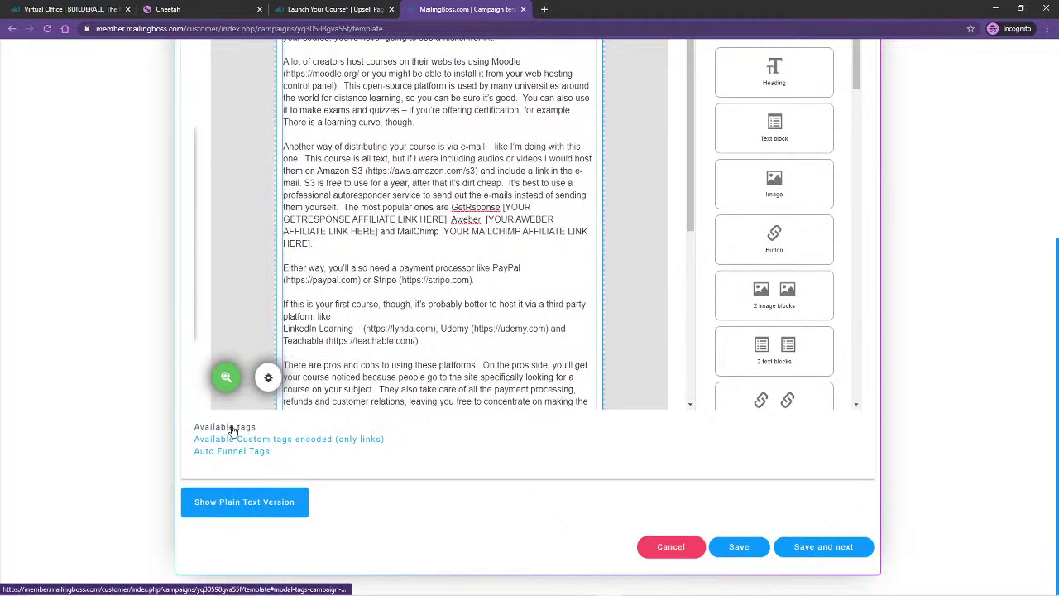
left_click(225, 426)
scroll(306, 260, "down", 3)
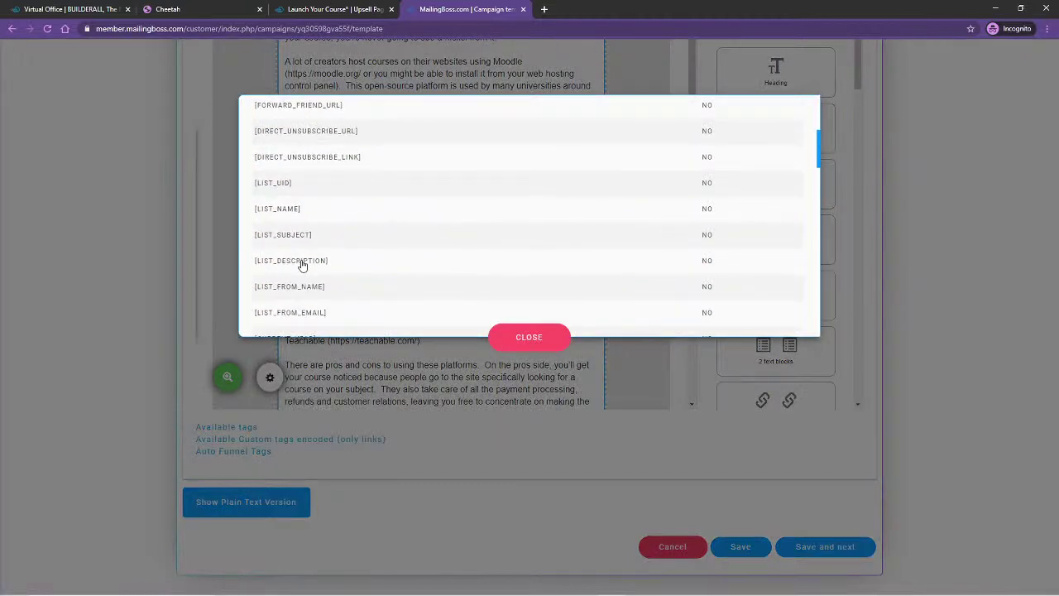
scroll(290, 240, "down", 5)
scroll(299, 267, "down", 2)
scroll(303, 265, "down", 8)
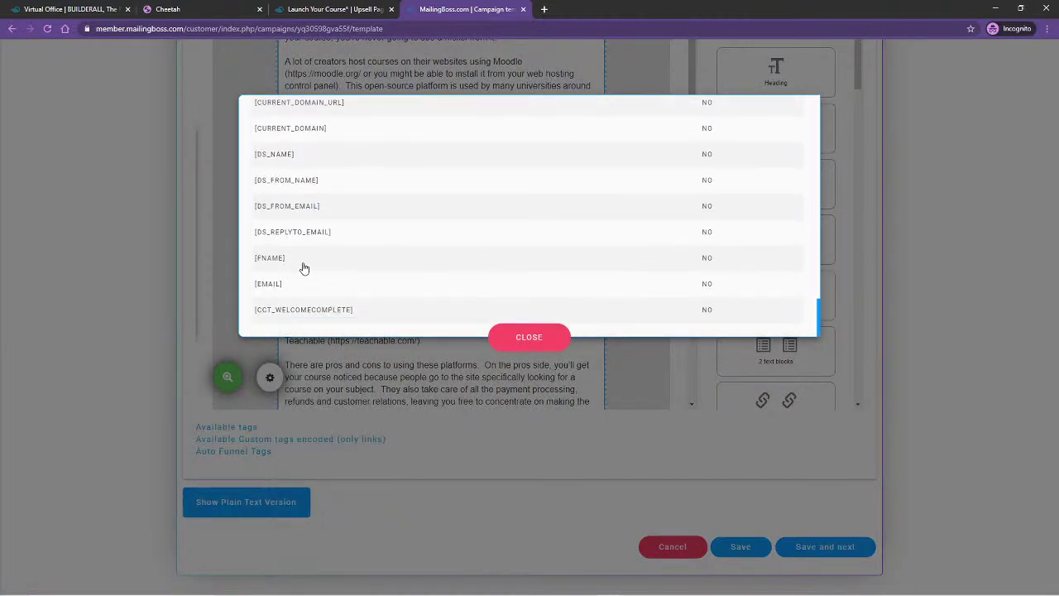
left_click(529, 337)
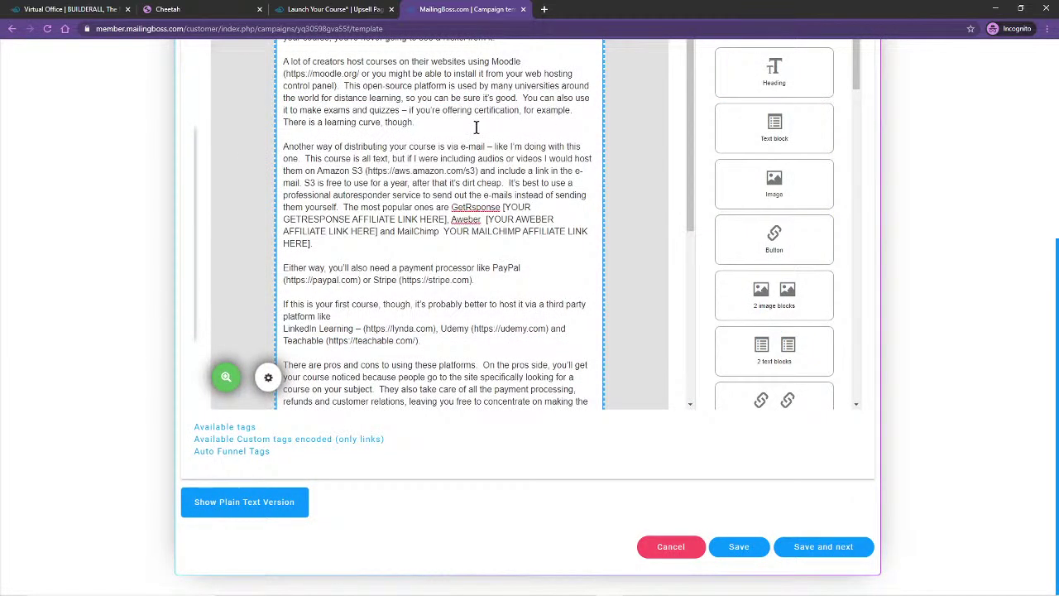
scroll(469, 265, "down", 2)
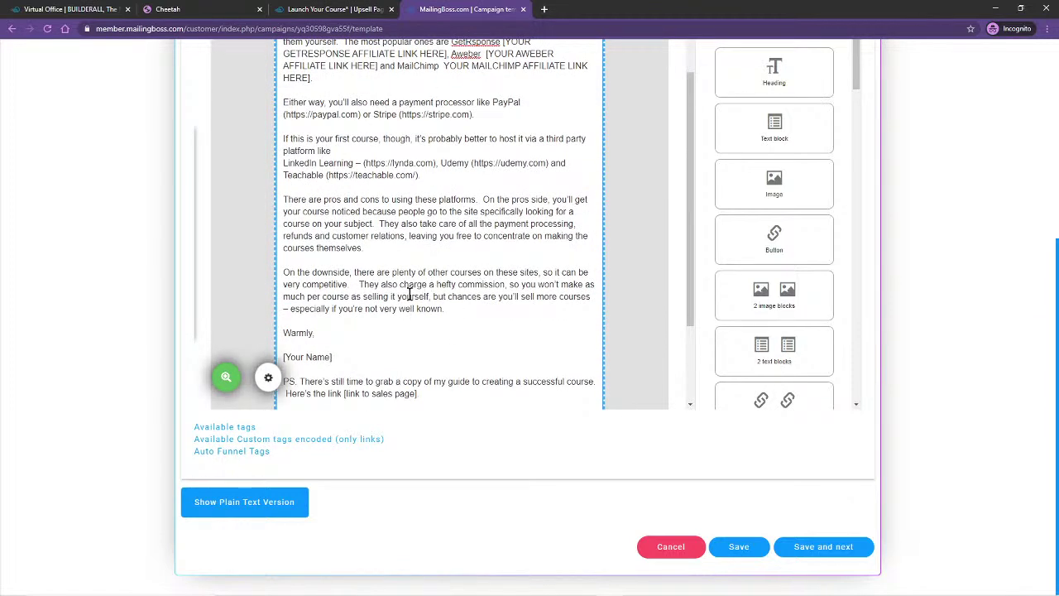
scroll(414, 294, "down", 1)
left_click_drag(334, 246, 277, 250)
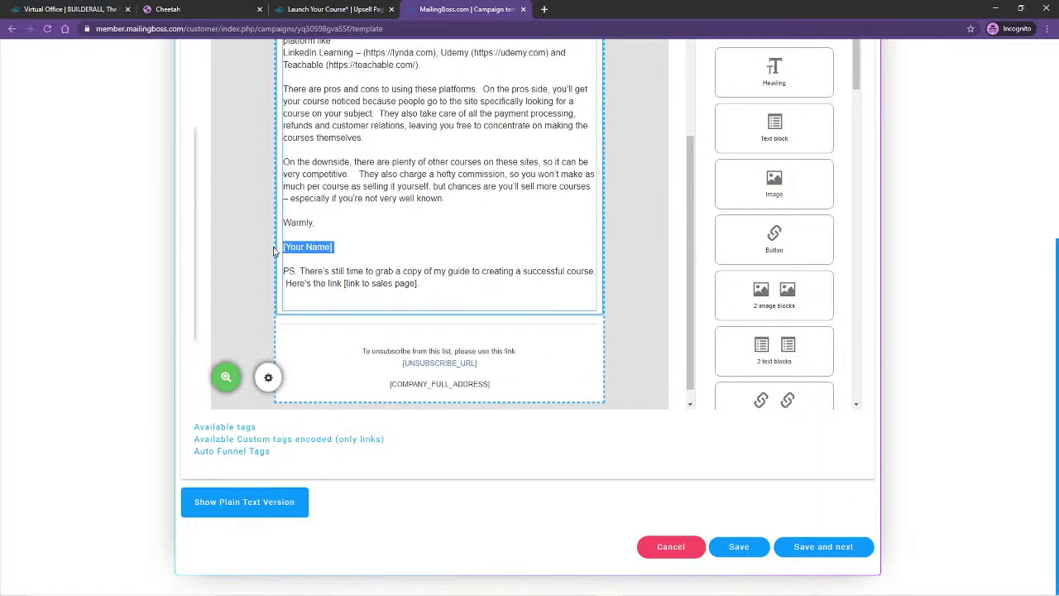
left_click(265, 260)
left_click(204, 427)
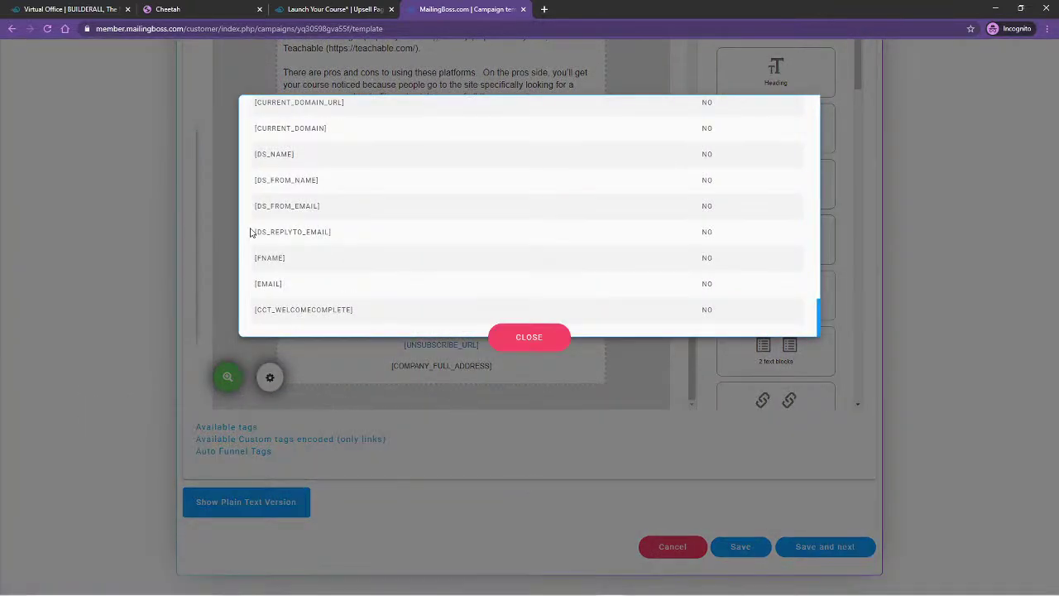
scroll(302, 203, "up", 8)
scroll(303, 197, "up", 2)
left_click(529, 337)
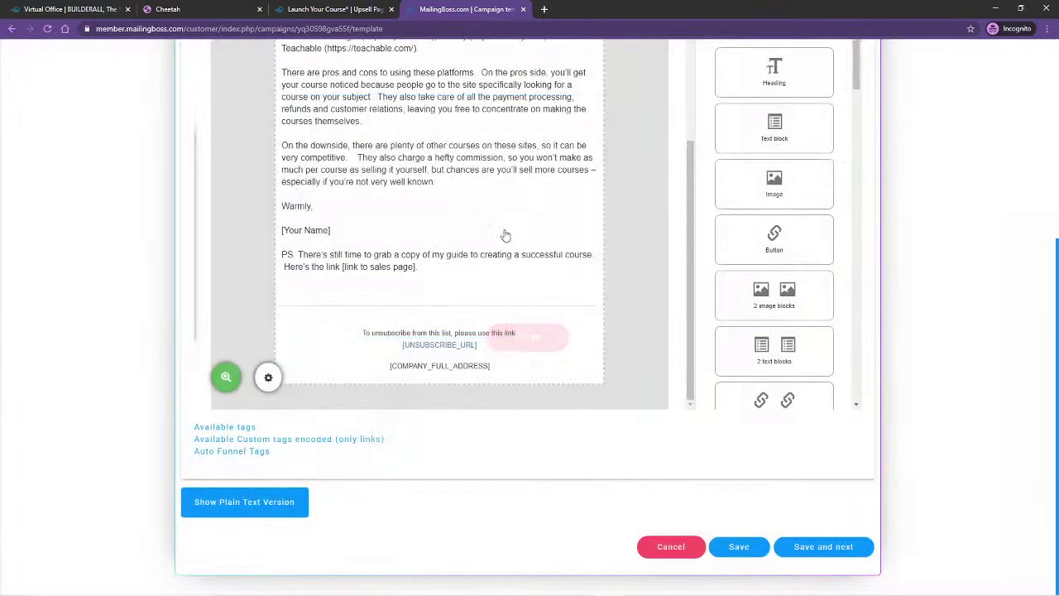
Replace the [Your Name] placeholder in the Day 6 sign-off with the [COMPANY_NAME] tag and save the template to continue to setup.
left_click(338, 245)
left_click(338, 248)
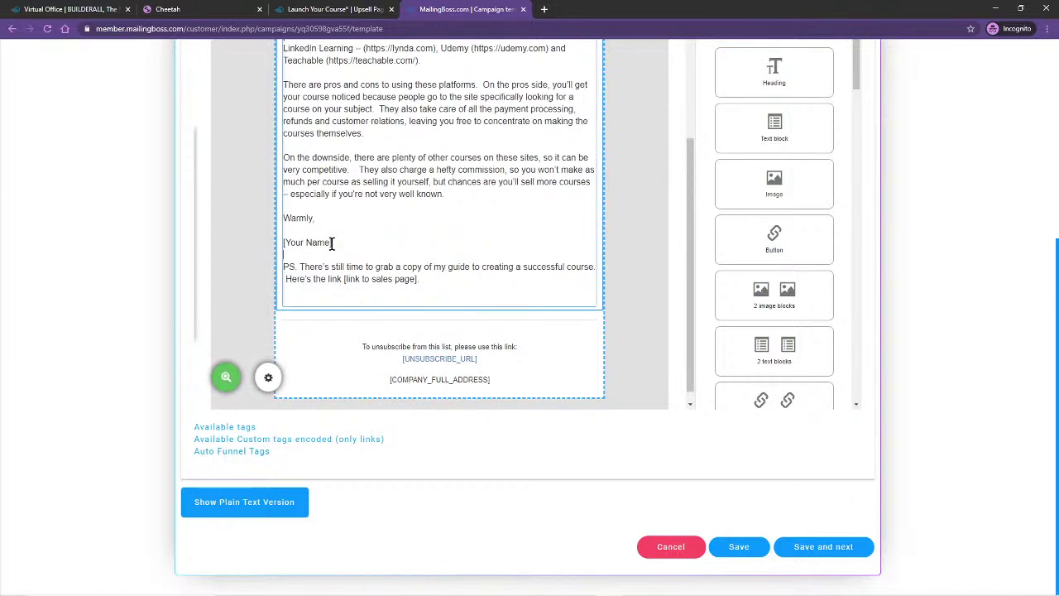
left_click_drag(282, 242, 355, 244)
left_click(223, 427)
left_click(297, 174)
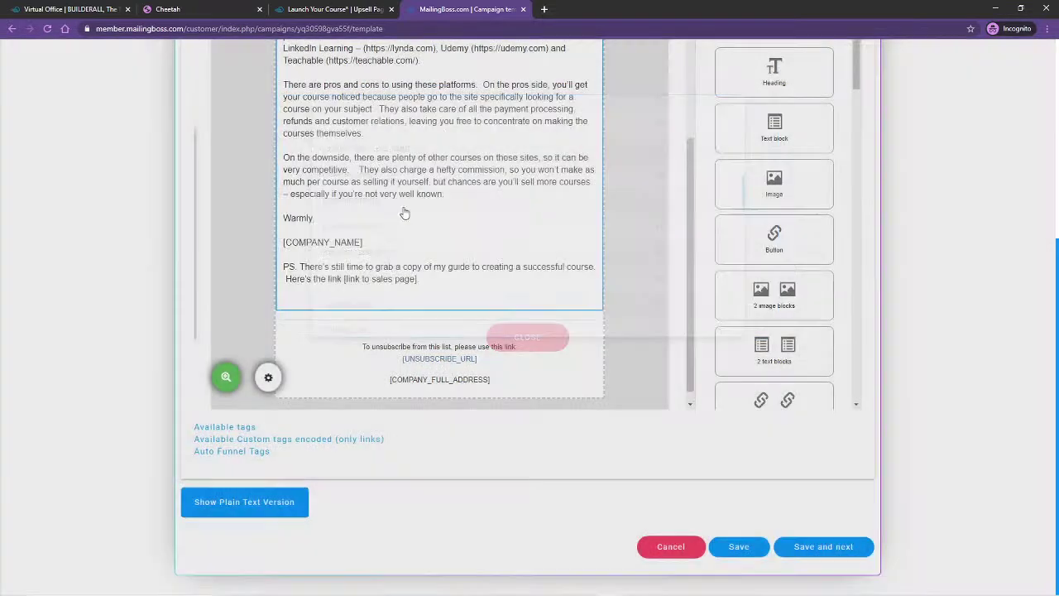
left_click_drag(424, 279, 341, 282)
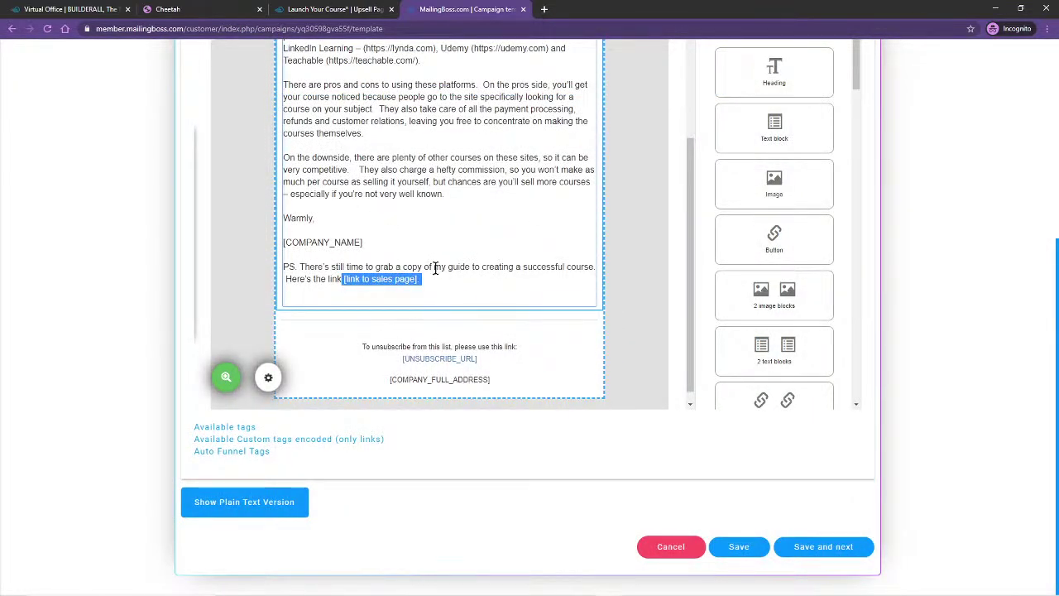
left_click(815, 548)
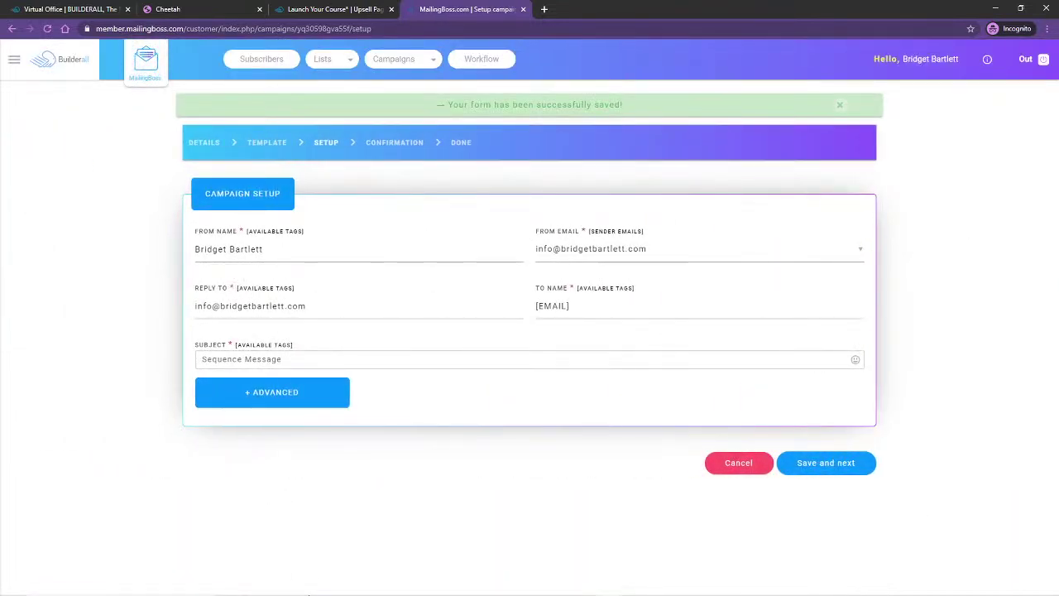
Copy the subject "Get your course out there, [firstname]!" from the Day 6 Notepad file and paste it into the campaign's subject.
left_click(285, 585)
scroll(559, 128, "up", 5)
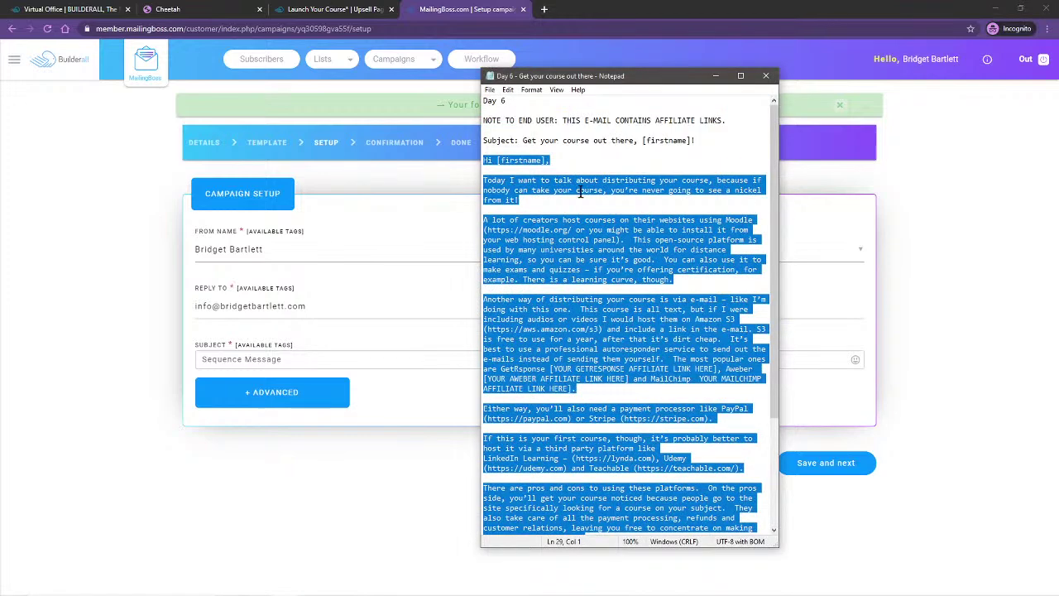
left_click_drag(522, 140, 697, 139)
right_click(539, 142)
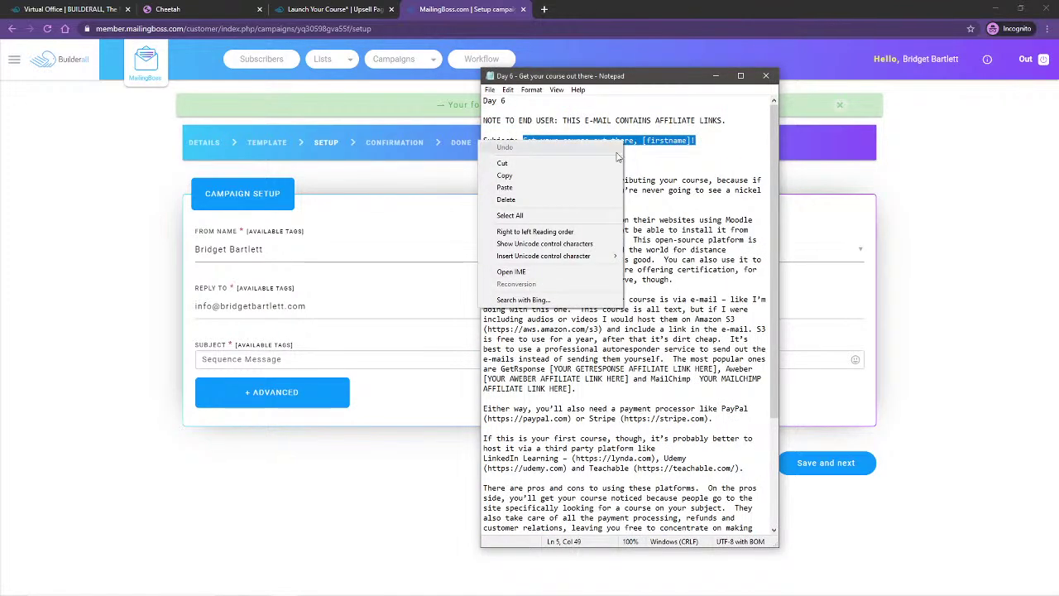
left_click(574, 176)
left_click(267, 361)
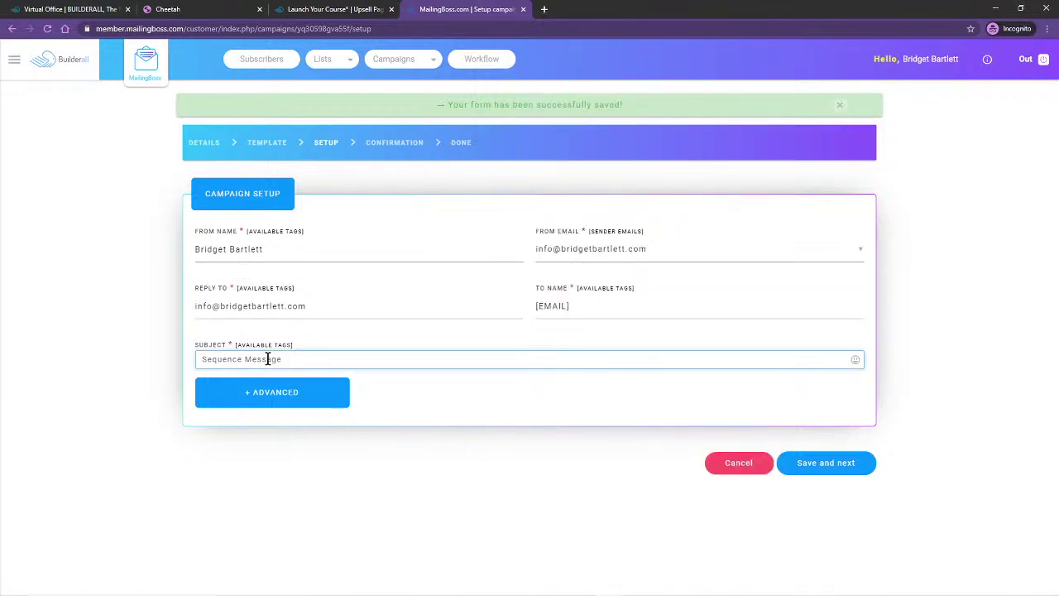
key("ctrl+v")
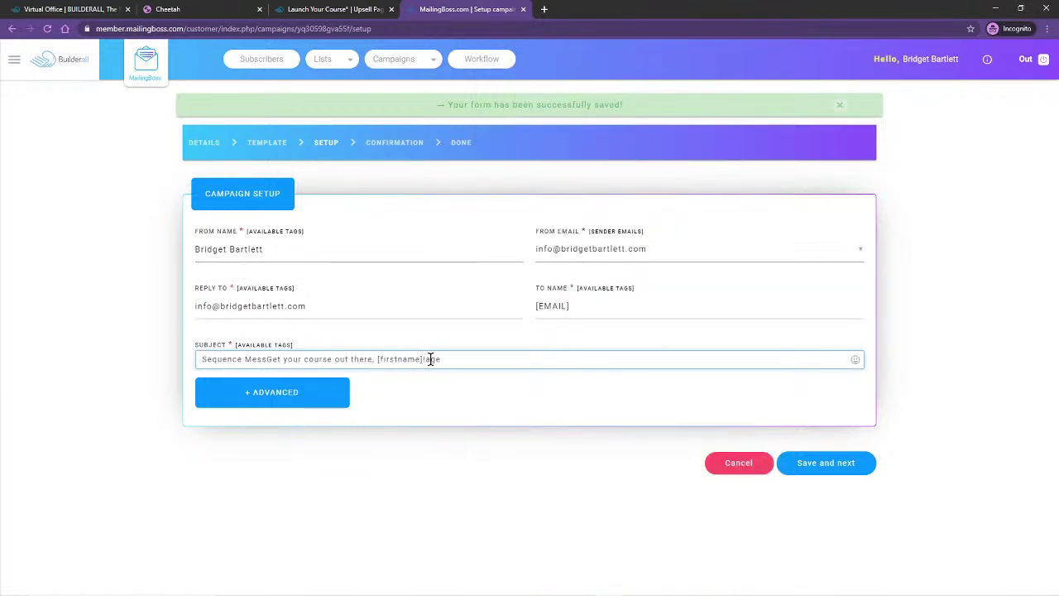
Remove the leftover "age" from the end of the subject and replace its [firstname] placeholder with the [FNAME] tag.
key("Delete")
key("Delete")
key("Delete")
left_click_drag(377, 361, 422, 361)
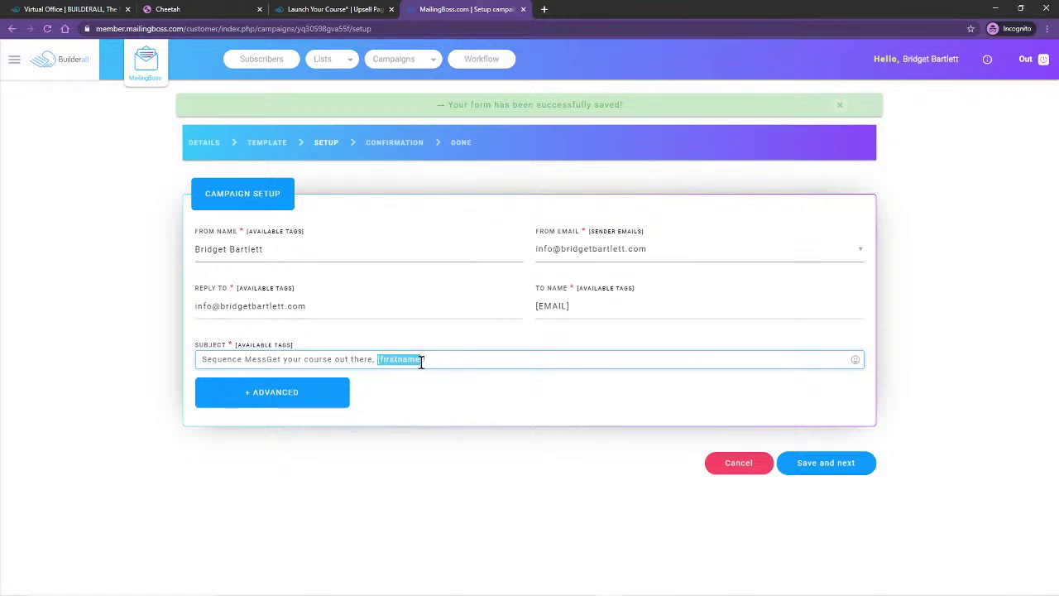
left_click(274, 345)
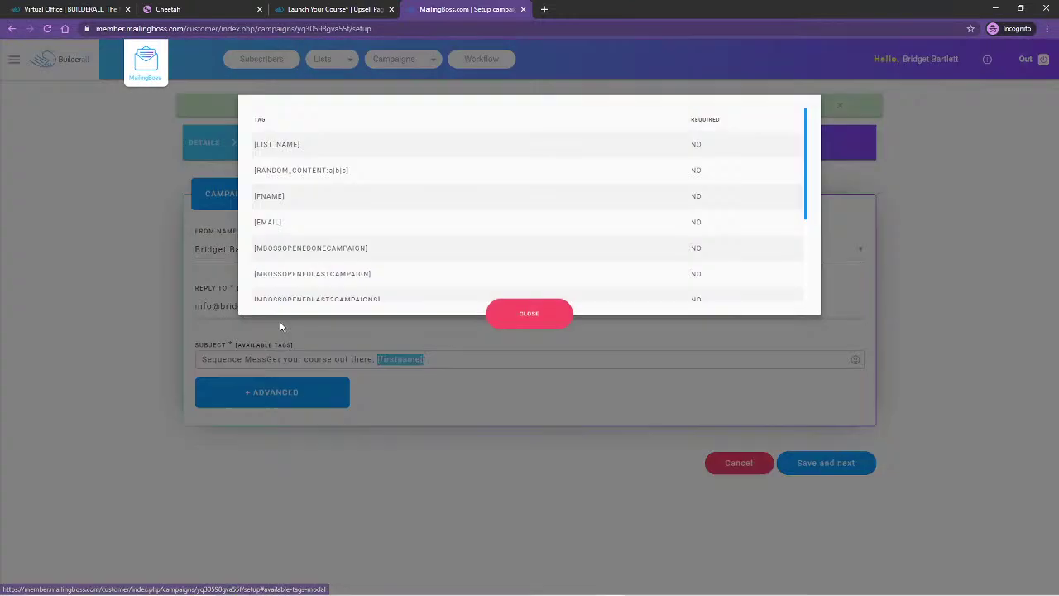
left_click(274, 201)
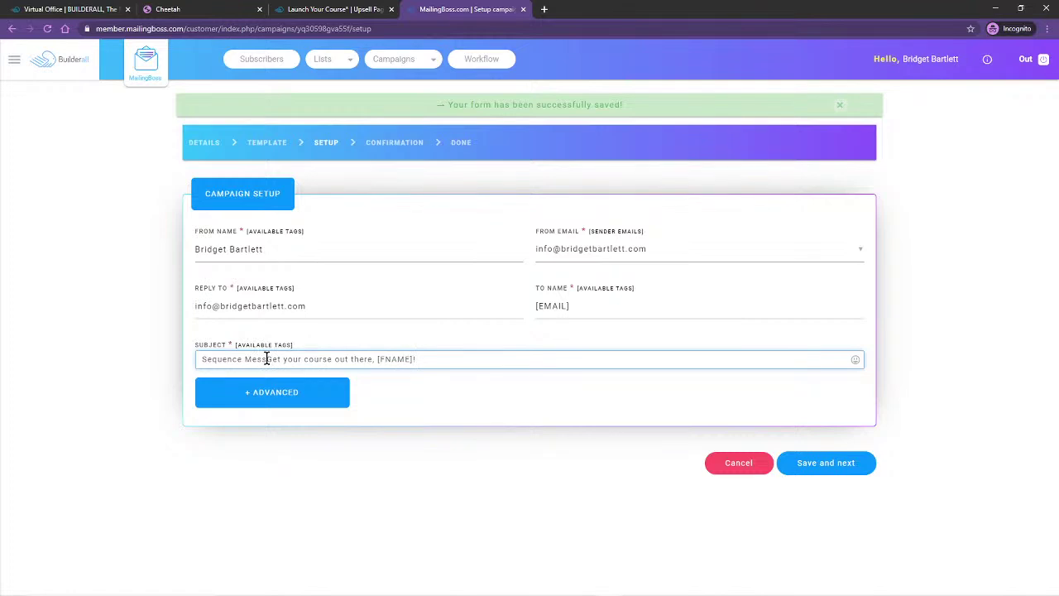
Delete the leftover "Sequence Mess" from the subject so it reads "Get your course out there, [FNAME]!".
key("BackSpace")
key("BackSpace")
key("BackSpace")
key("BackSpace")
key("BackSpace")
key("BackSpace")
key("BackSpace")
key("BackSpace")
key("BackSpace")
key("BackSpace")
key("BackSpace")
key("BackSpace")
key("BackSpace")
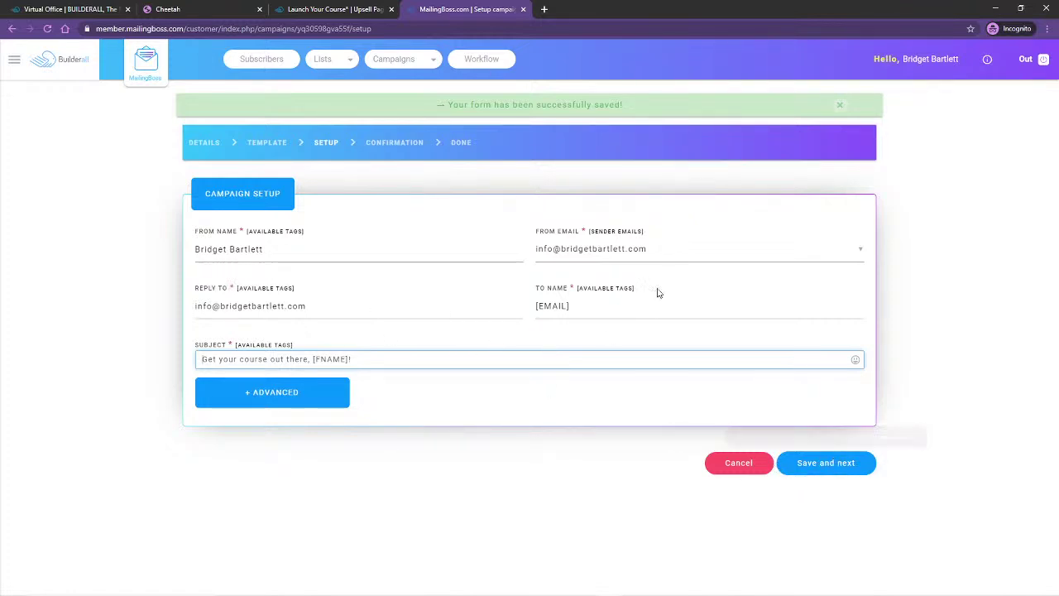
Save the campaign setup, check the spam score of Create Your Own Course #6 and finish with the Activate later option.
left_click(854, 468)
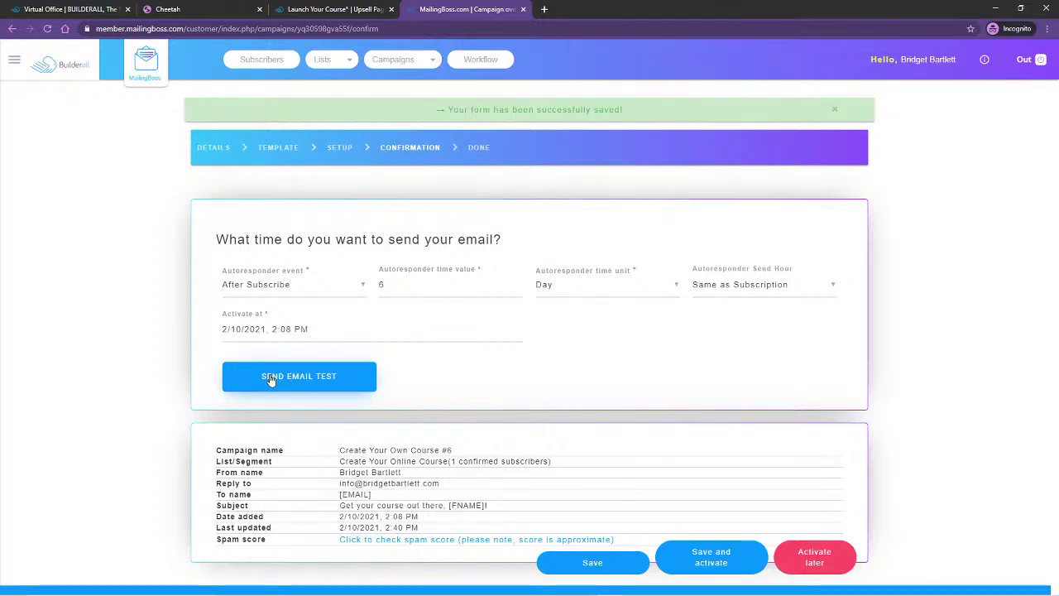
left_click(378, 539)
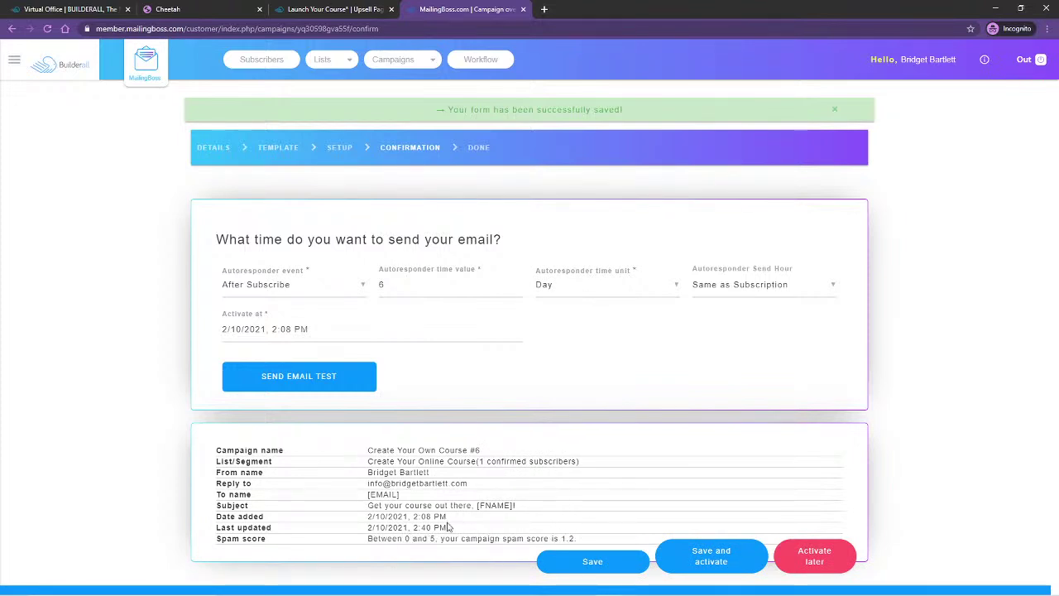
left_click(814, 556)
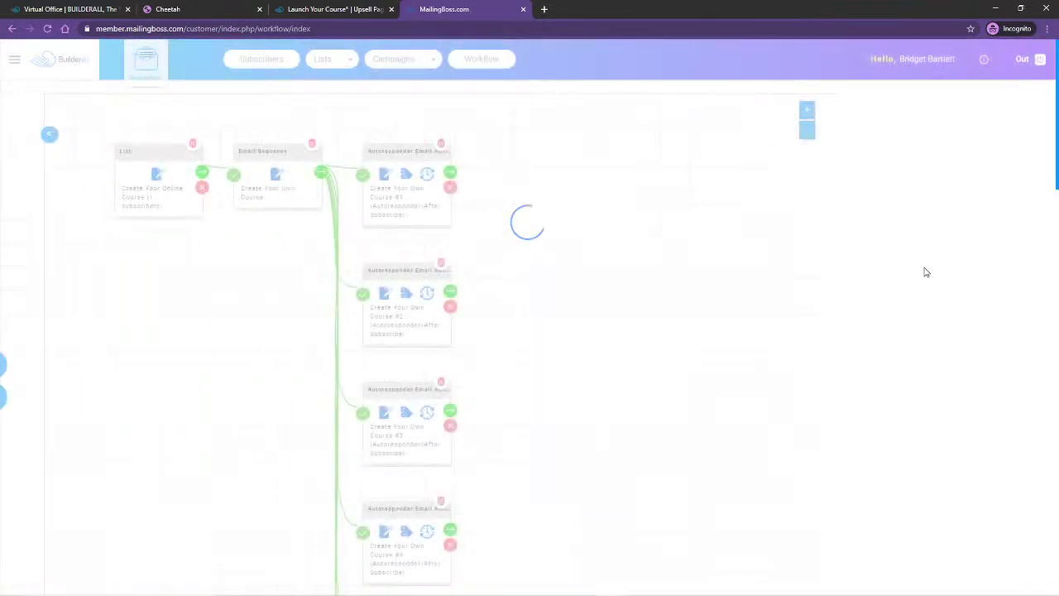
Open the email information of Create Your Own Course #7 from the workflow and save its details to continue to the template.
scroll(437, 474, "down", 6)
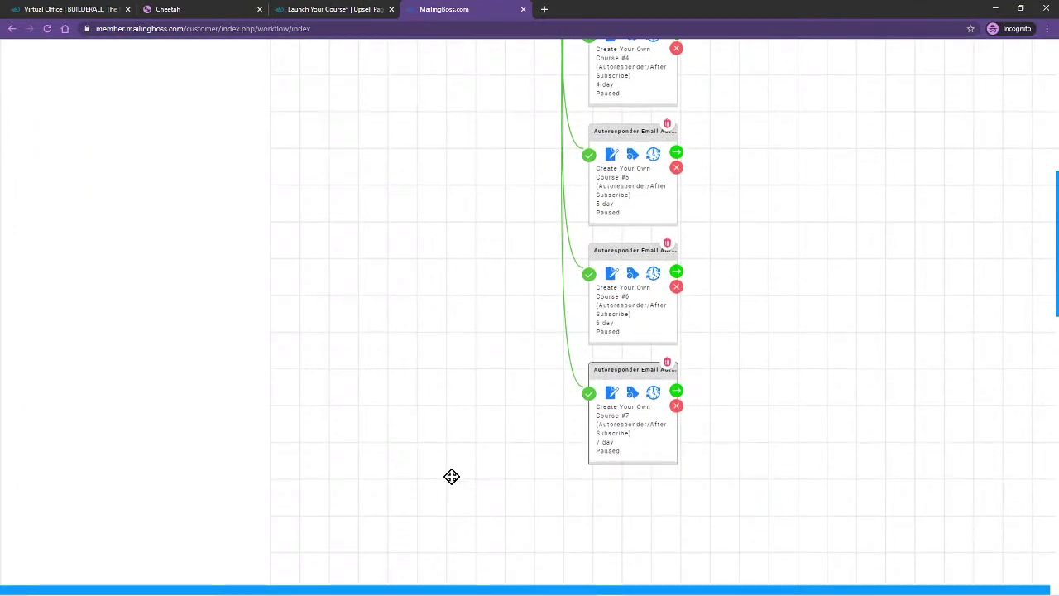
left_click(613, 395)
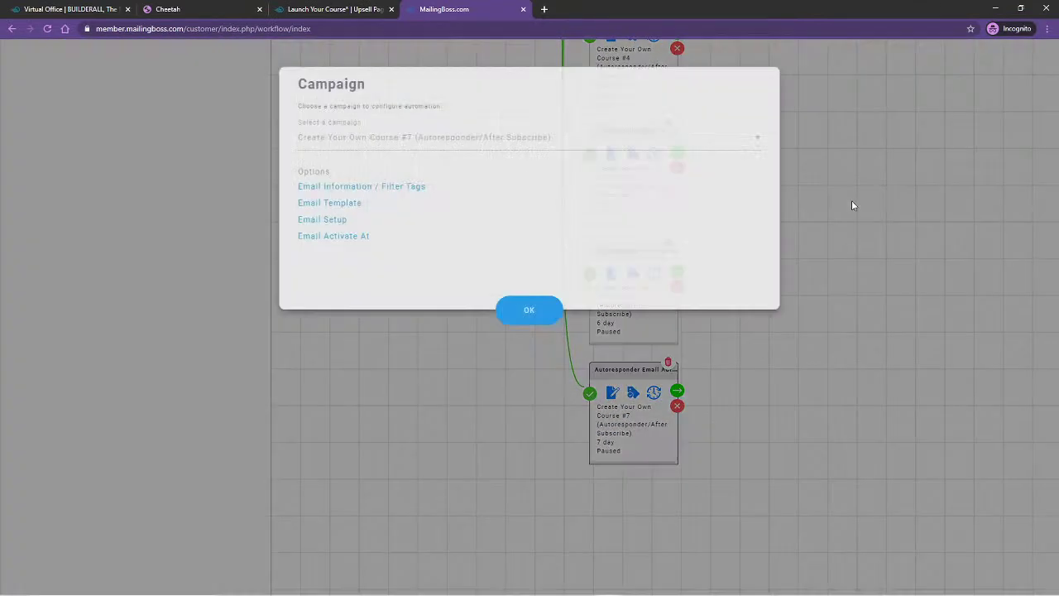
left_click(327, 187)
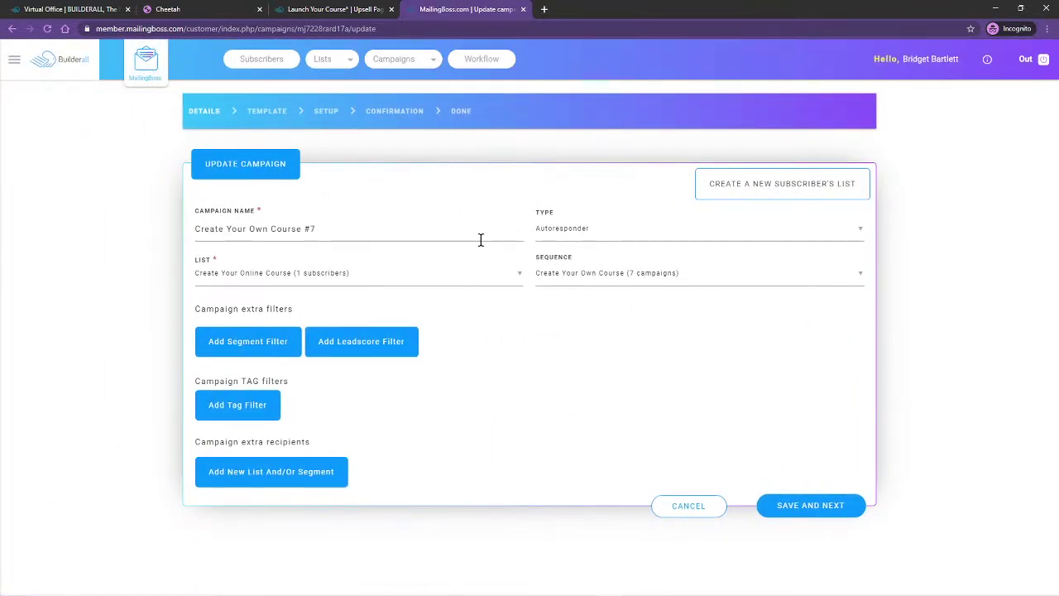
left_click(798, 507)
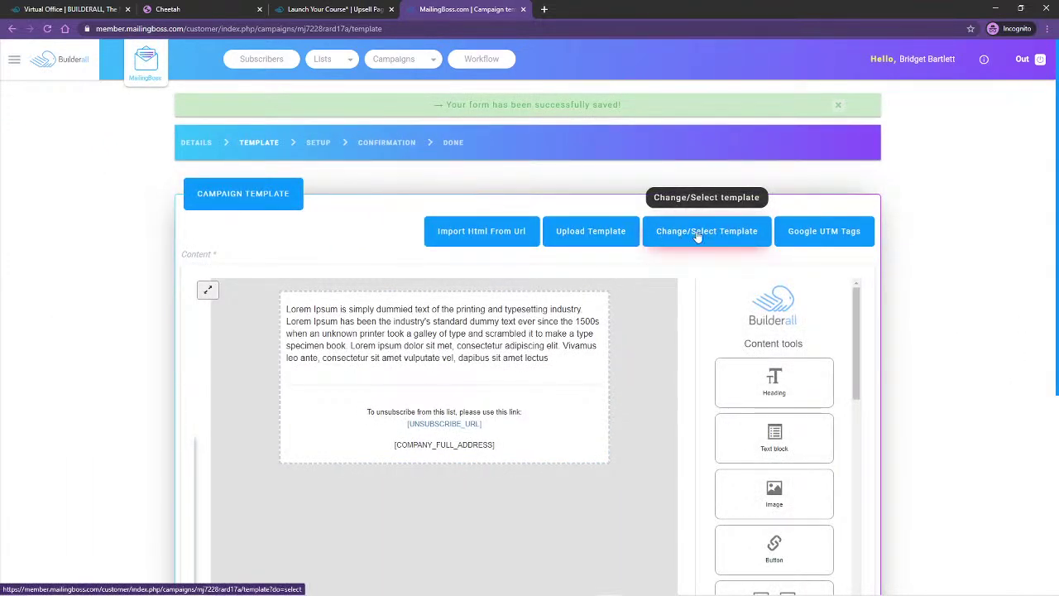
Open the Day 7 - This is how you can really score file, copy its email text from greeting to sign-off, and minimize both windows.
scroll(932, 489, "down", 3)
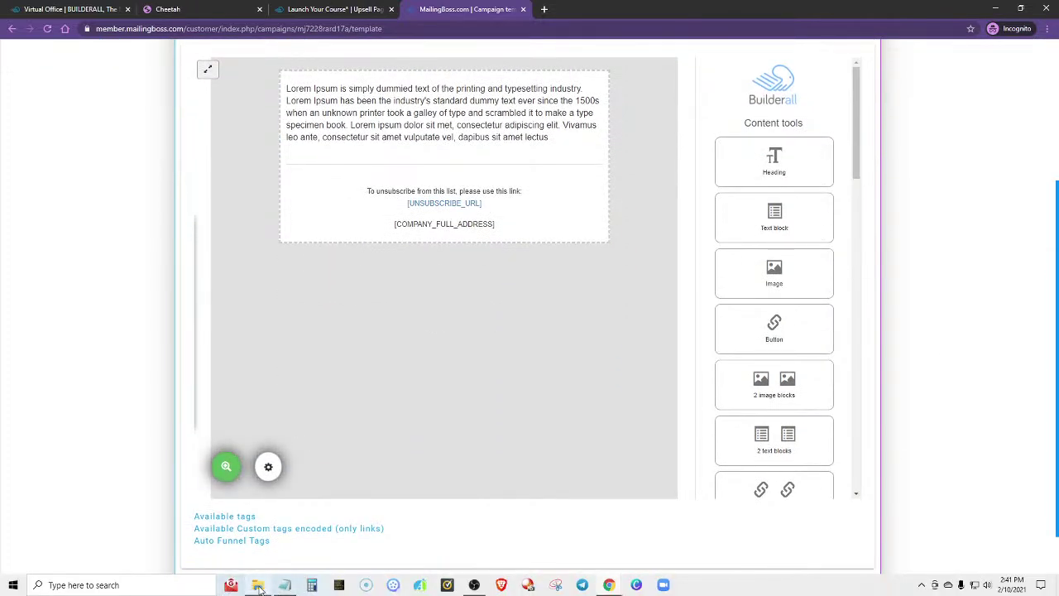
left_click(259, 585)
double_click(199, 207)
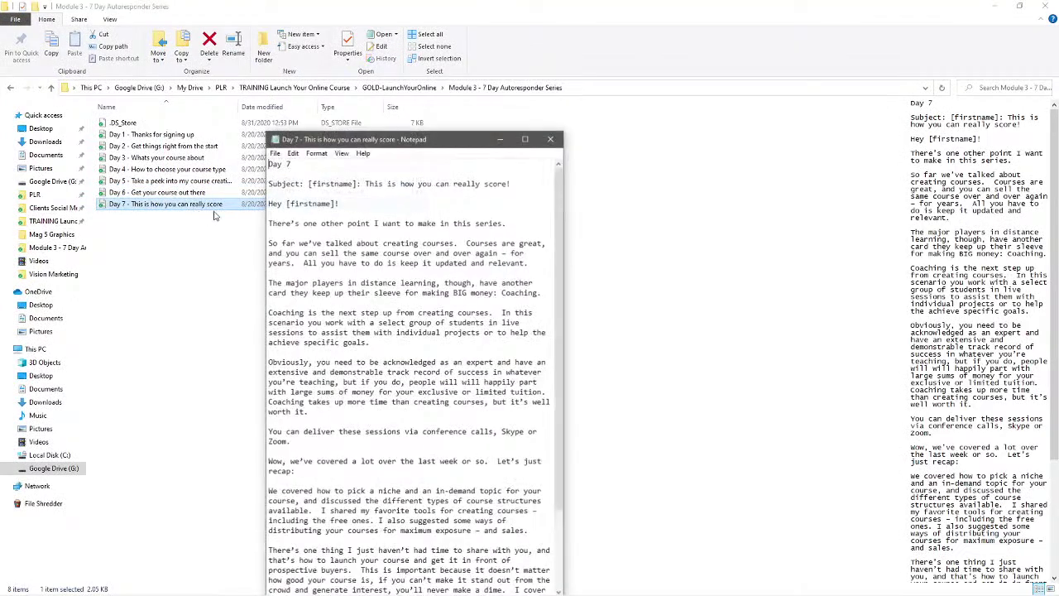
left_click_drag(274, 206, 430, 591)
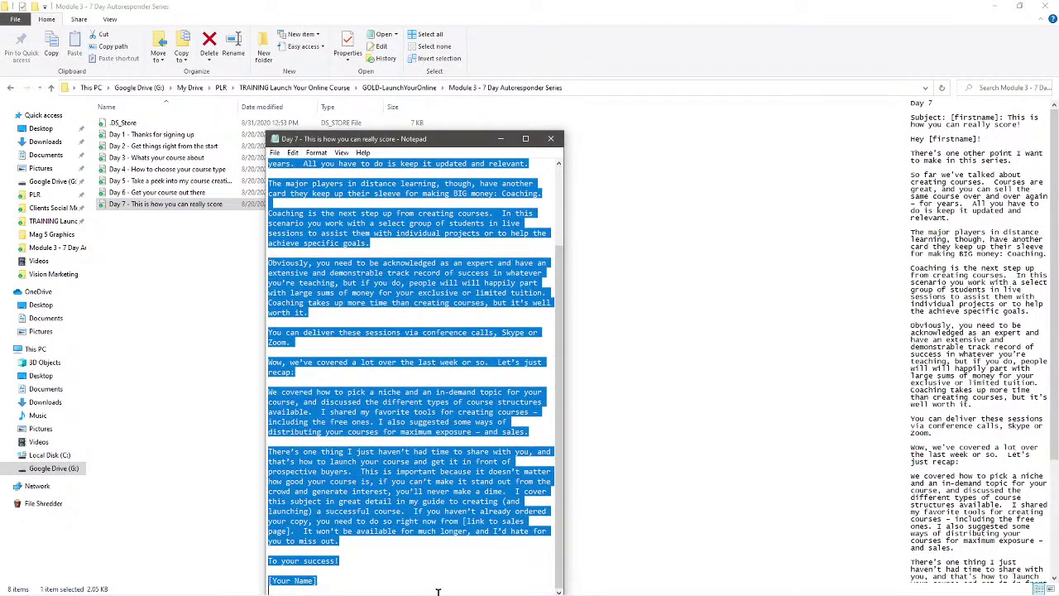
right_click(308, 286)
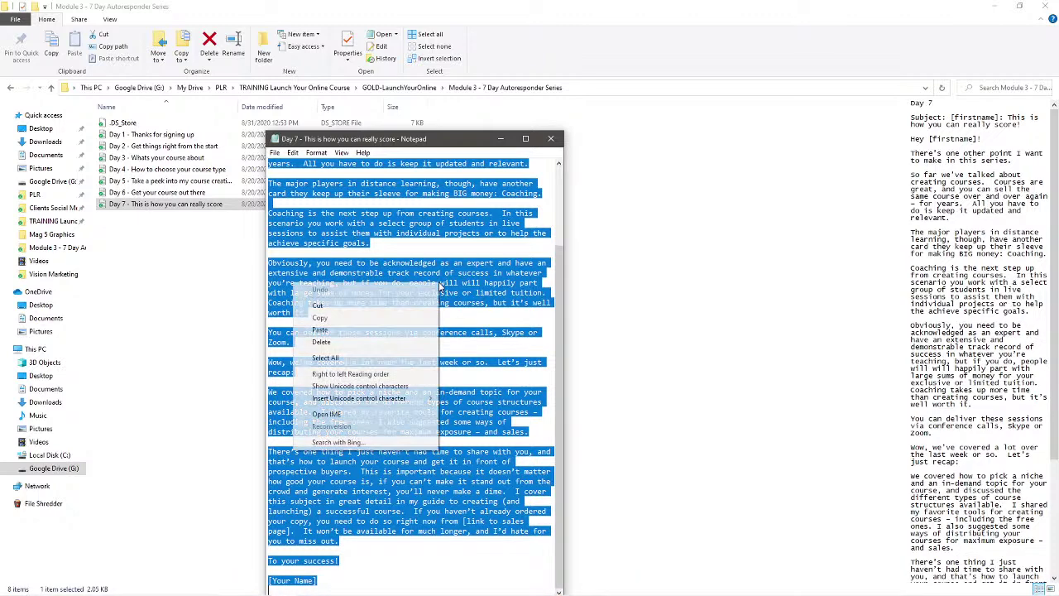
left_click(334, 318)
left_click(500, 138)
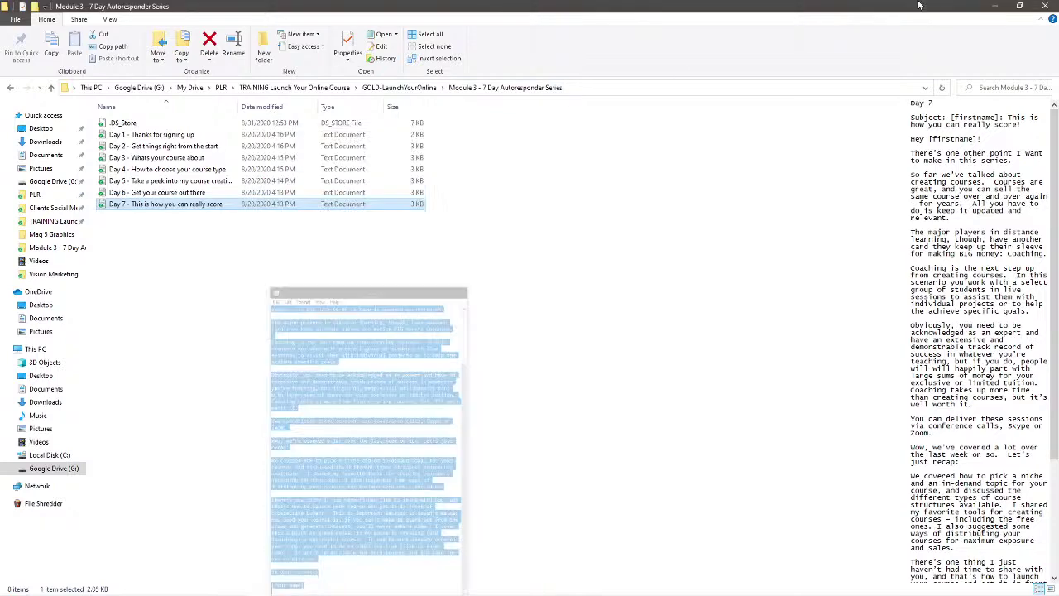
left_click(997, 6)
Replace the Lorem Ipsum placeholder text in the campaign template with the copied Day 7 email, pasted as plain text.
left_click(293, 103)
double_click(295, 100)
left_click_drag(287, 88, 593, 163)
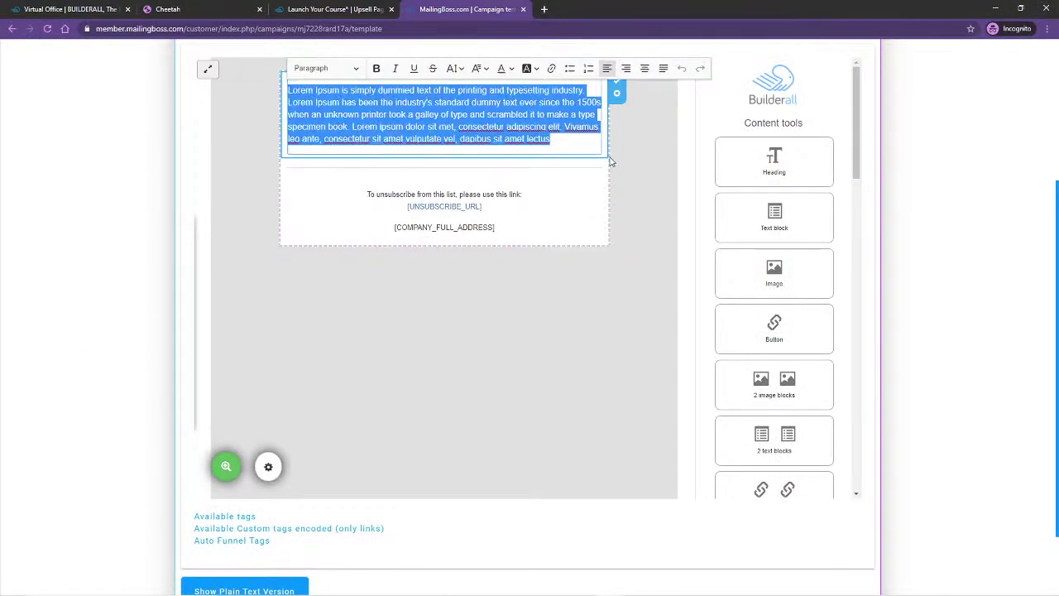
right_click(349, 113)
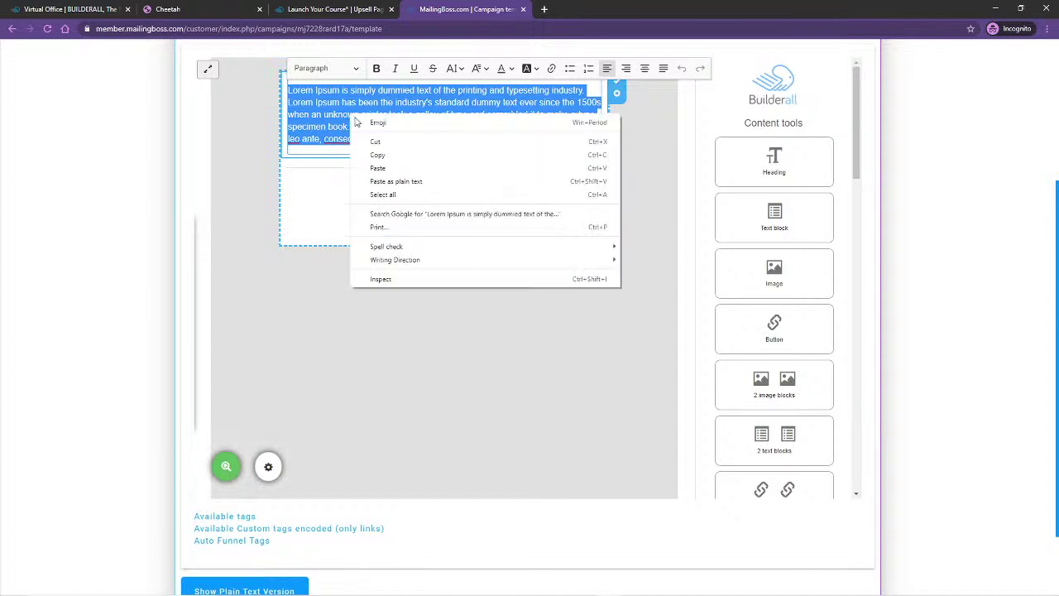
left_click(380, 181)
Replace the [firstname] placeholder in the greeting of the Day 7 email with the [FNAME] tag from the available tags.
scroll(428, 309, "up", 2)
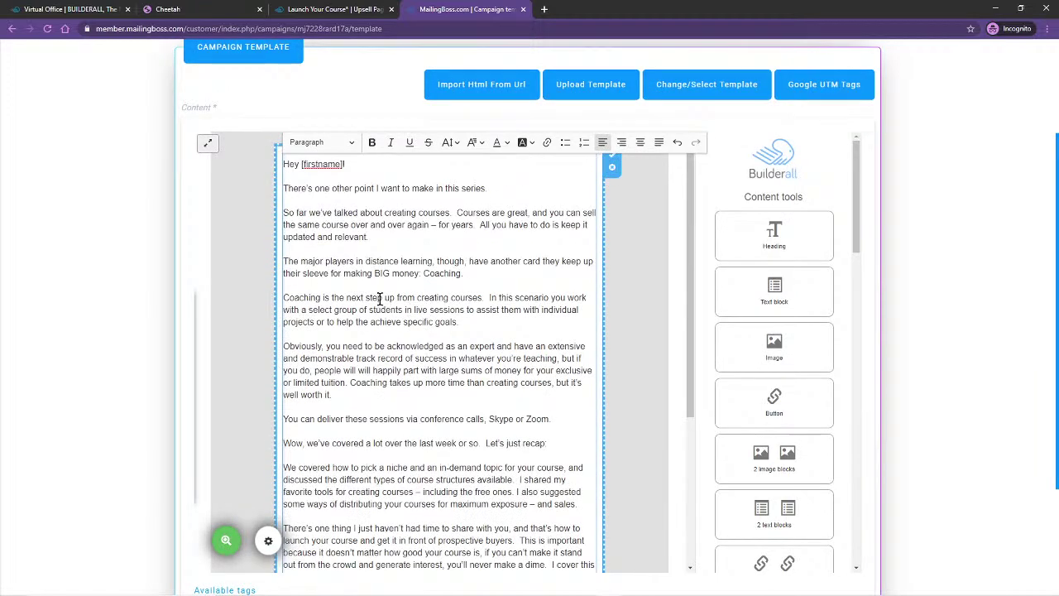
left_click_drag(344, 164, 318, 168)
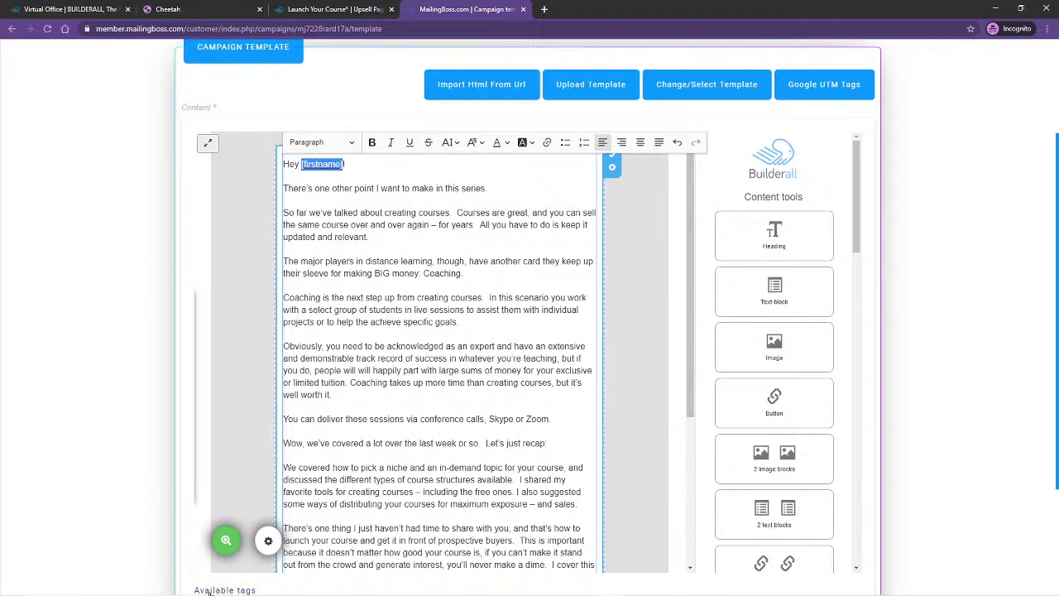
left_click(268, 541)
scroll(310, 266, "down", 4)
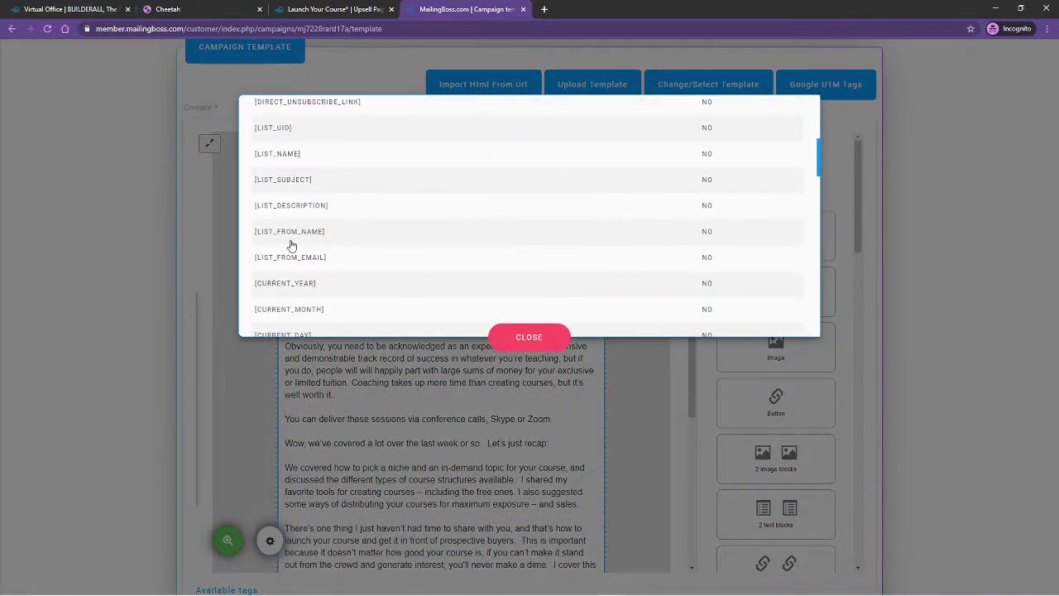
scroll(307, 279, "down", 8)
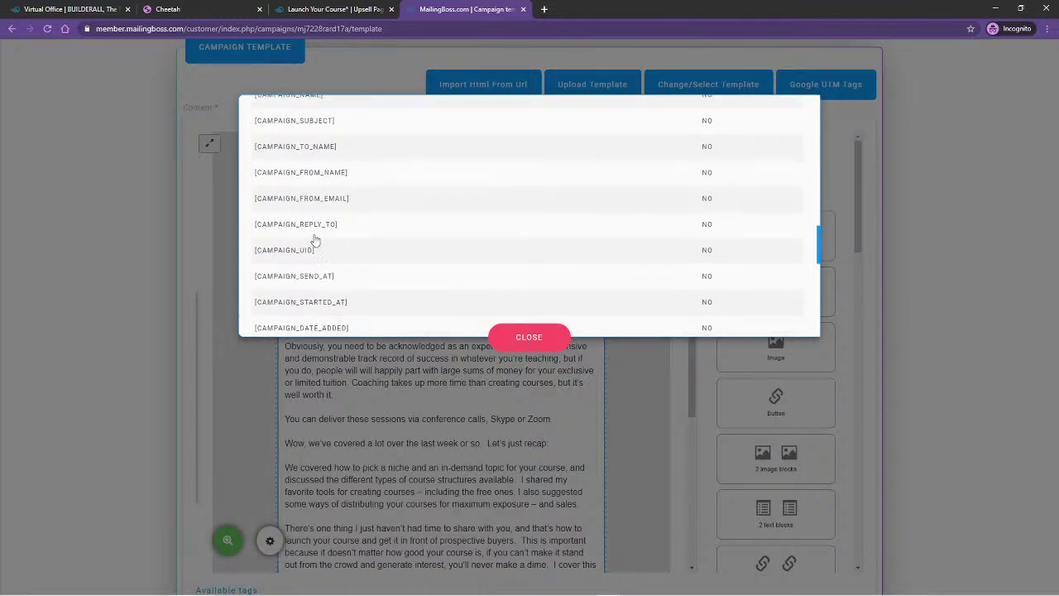
scroll(331, 239, "down", 10)
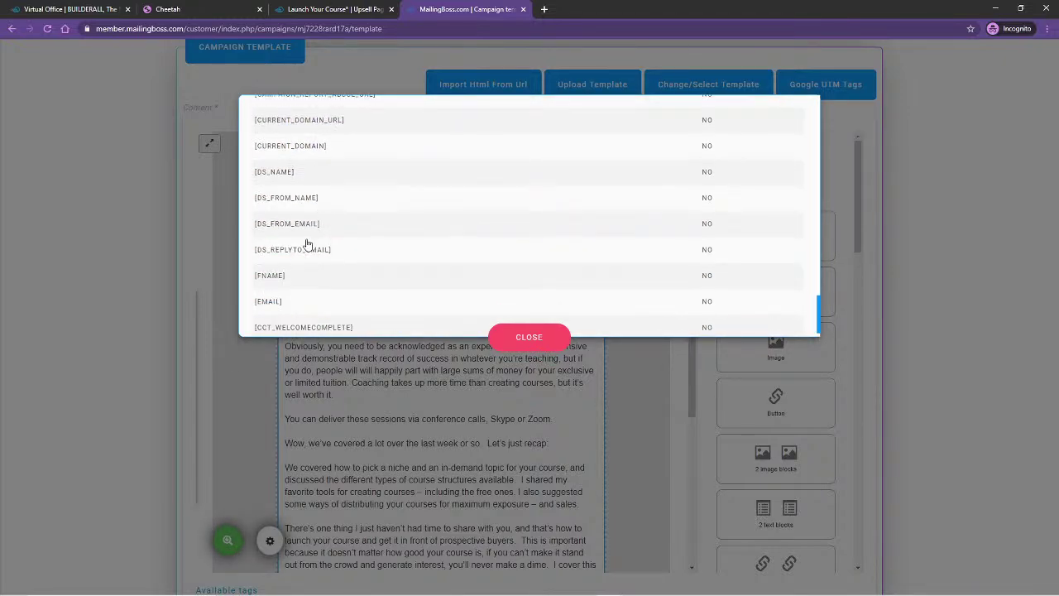
left_click(273, 259)
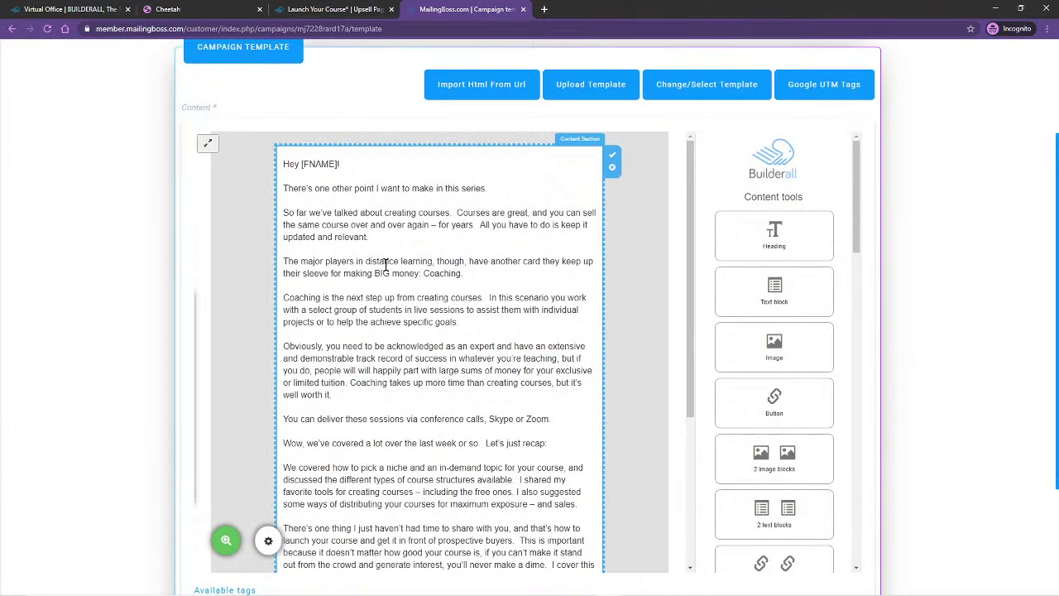
Replace the sender name placeholder under "To your success!" with the [COMPANY_NAME] tag and close the available tags list.
scroll(385, 260, "down", 5)
left_click(338, 318)
left_click_drag(339, 318, 282, 321)
left_click(208, 479)
scroll(322, 256, "up", 2)
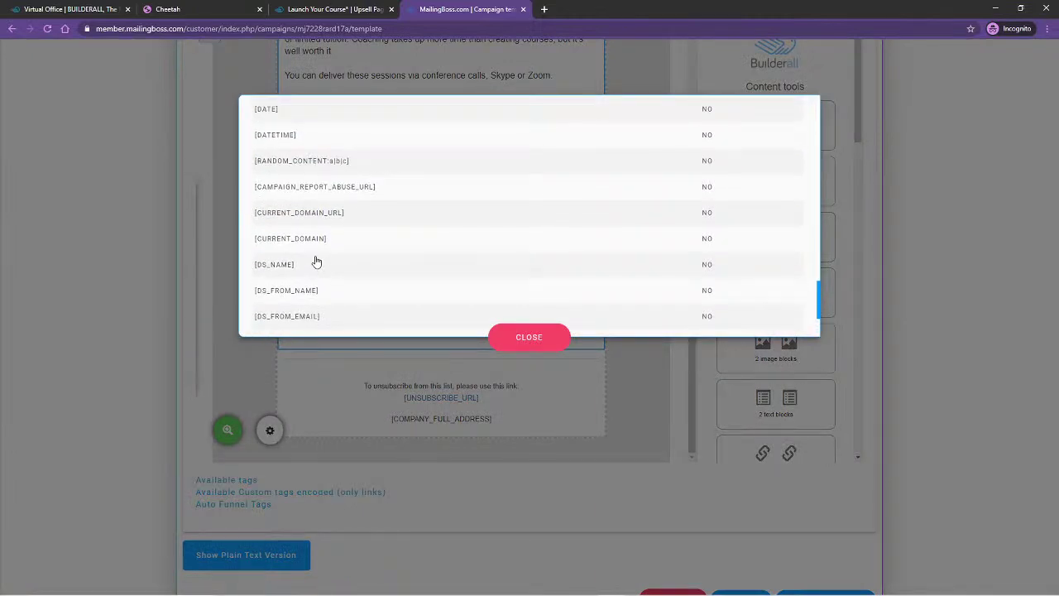
scroll(314, 261, "up", 3)
scroll(308, 196, "up", 5)
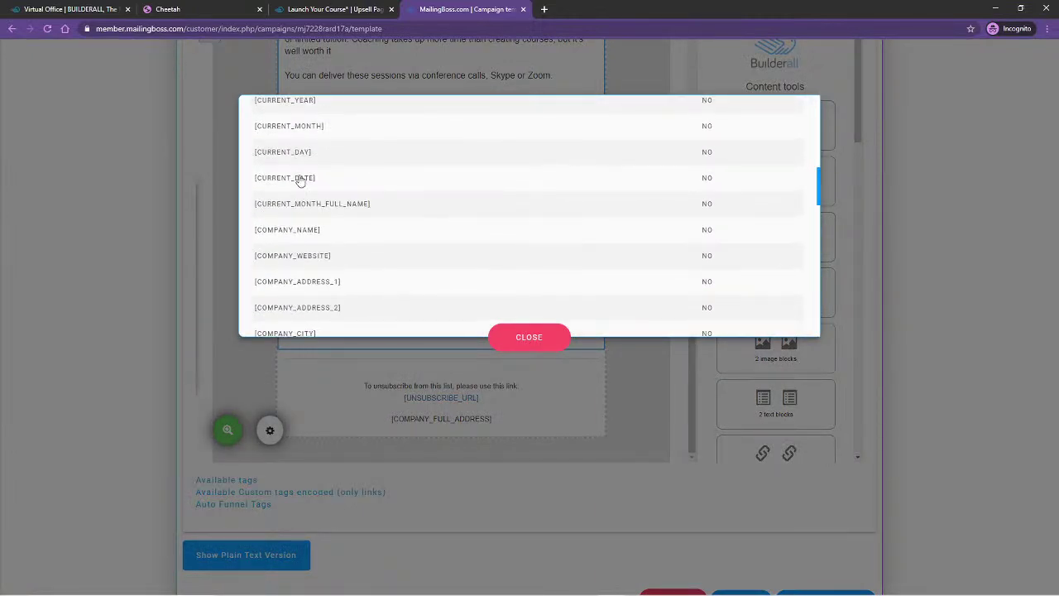
scroll(314, 165, "up", 2)
scroll(319, 278, "down", 2)
left_click(528, 337)
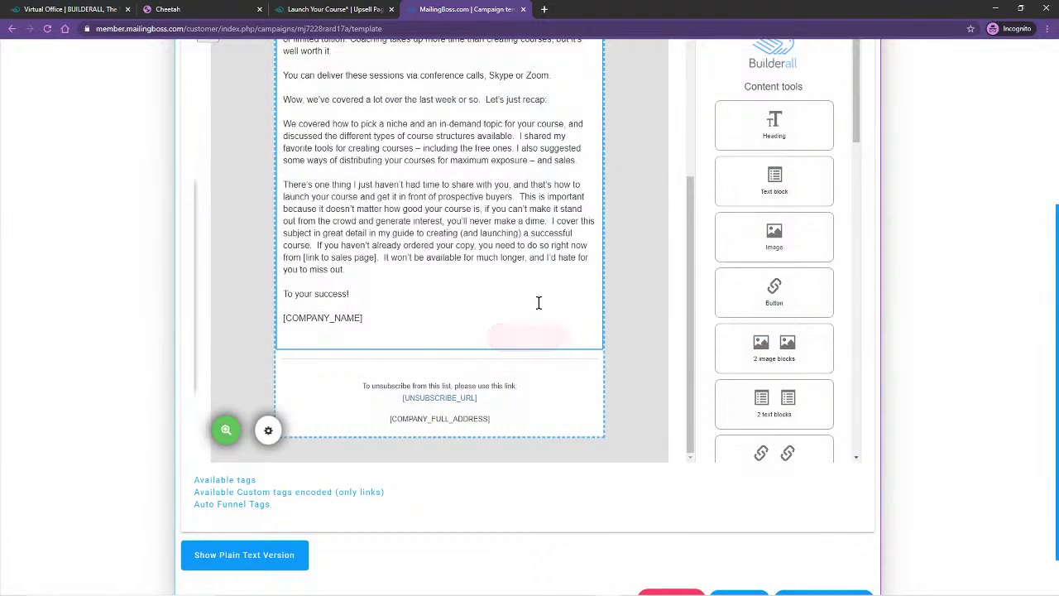
Review the Day 7 email text from greeting to sign-off and save the template to continue to the campaign setup.
scroll(605, 183, "up", 5)
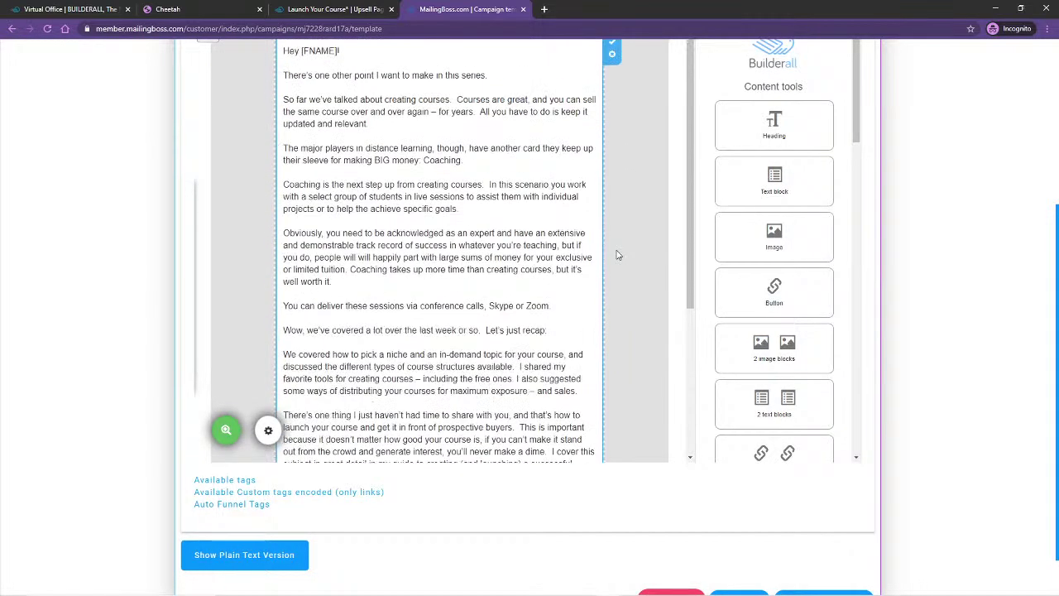
scroll(613, 206, "down", 5)
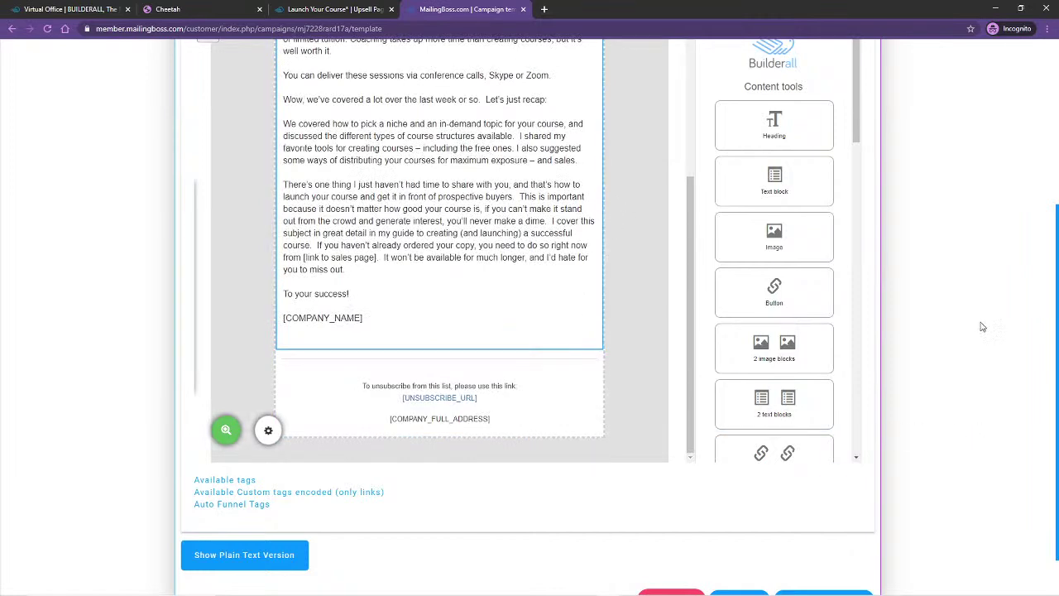
scroll(872, 433, "down", 1)
left_click(826, 547)
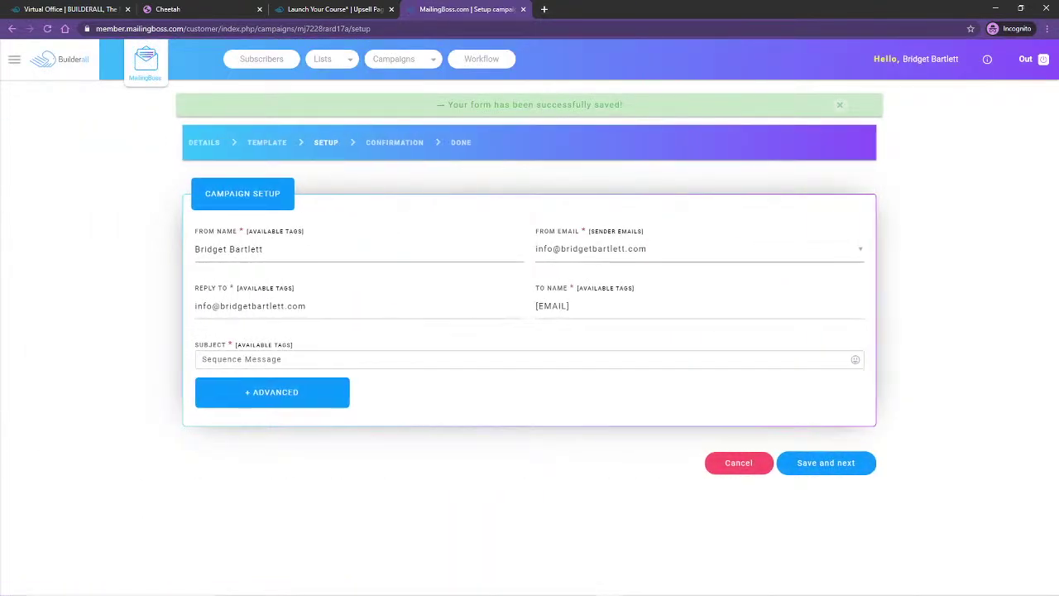
Copy the subject line "[firstname]: This is how you can really score!" from the Day 7 Notepad file and close the file.
mouse_move(319, 573)
mouse_move(285, 586)
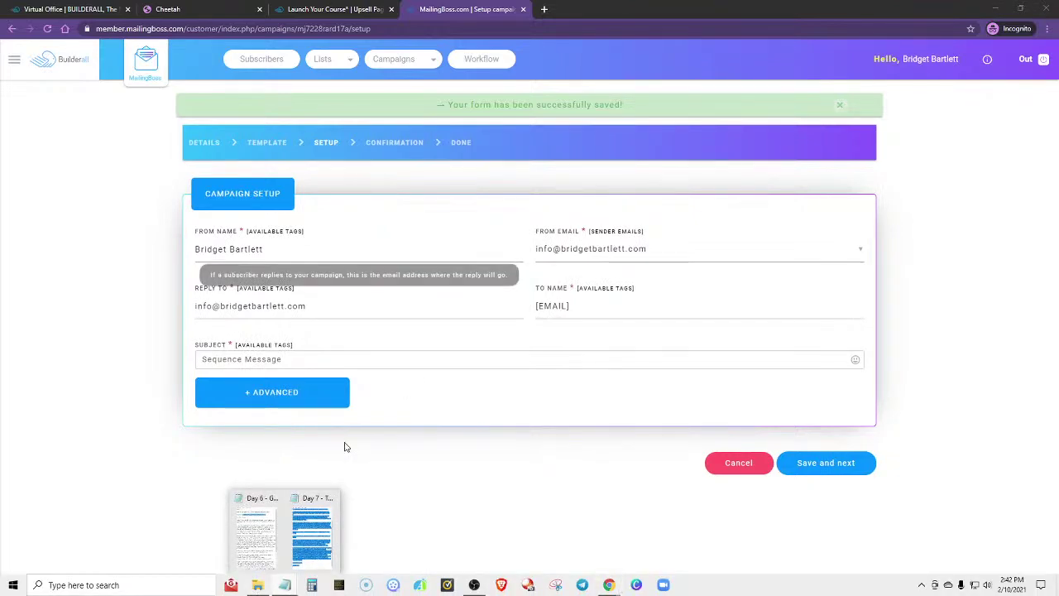
left_click(290, 530)
scroll(343, 282, "up", 4)
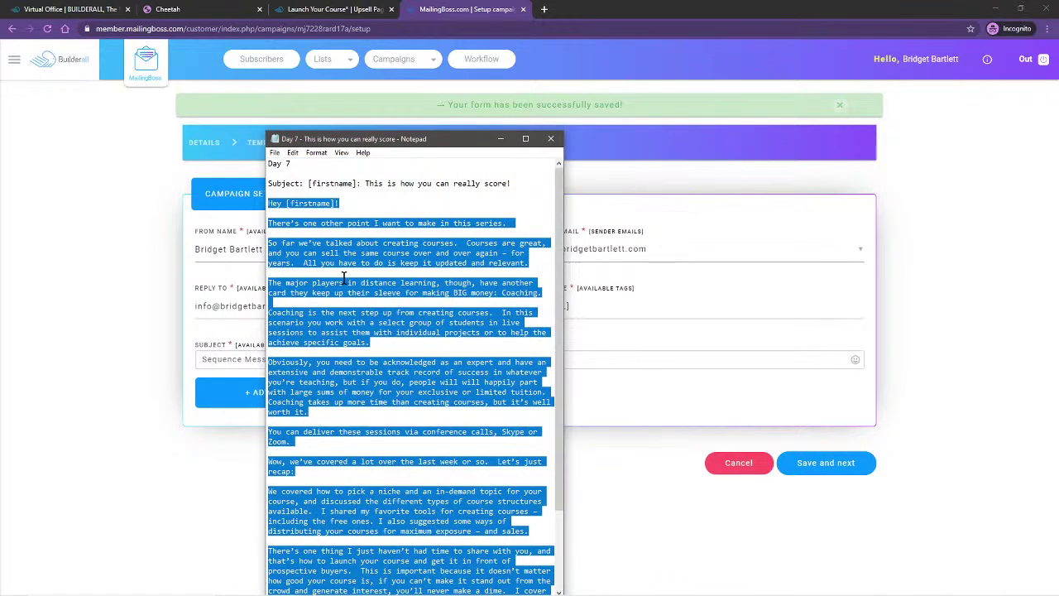
left_click_drag(310, 183, 512, 182)
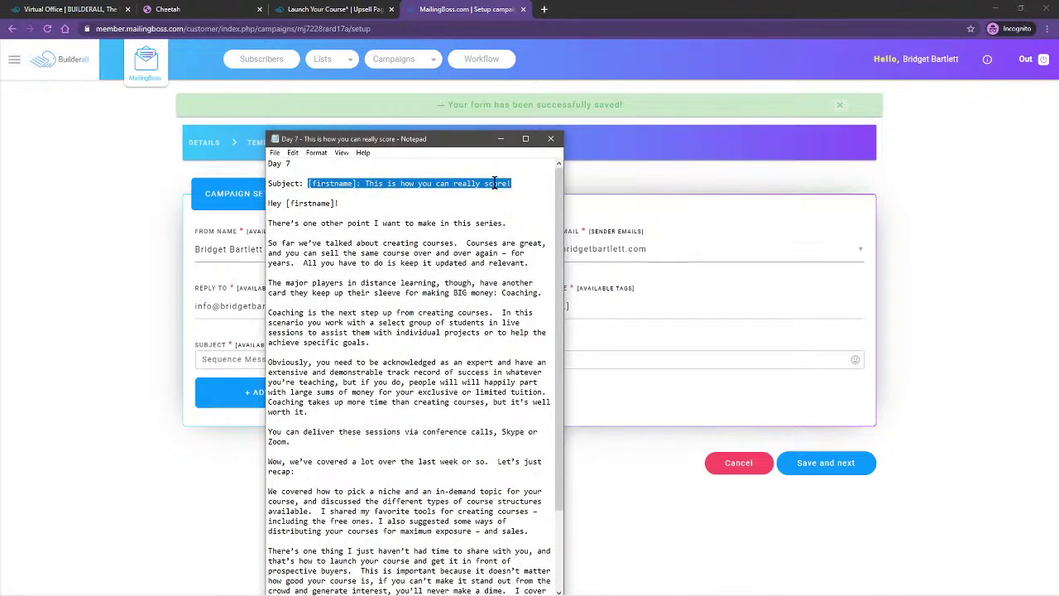
right_click(487, 183)
left_click(449, 220)
left_click(554, 139)
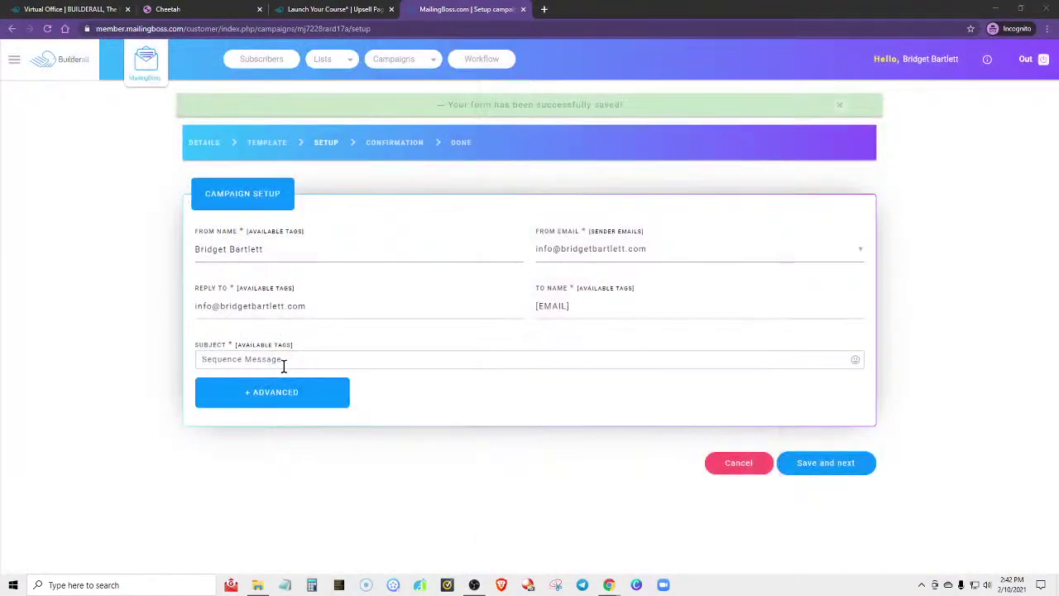
Replace the Sequence Message subject with the copied line and swap its [firstname] for the tag, giving "[FNAME]: This is how you can really score!".
left_click_drag(300, 361, 172, 354)
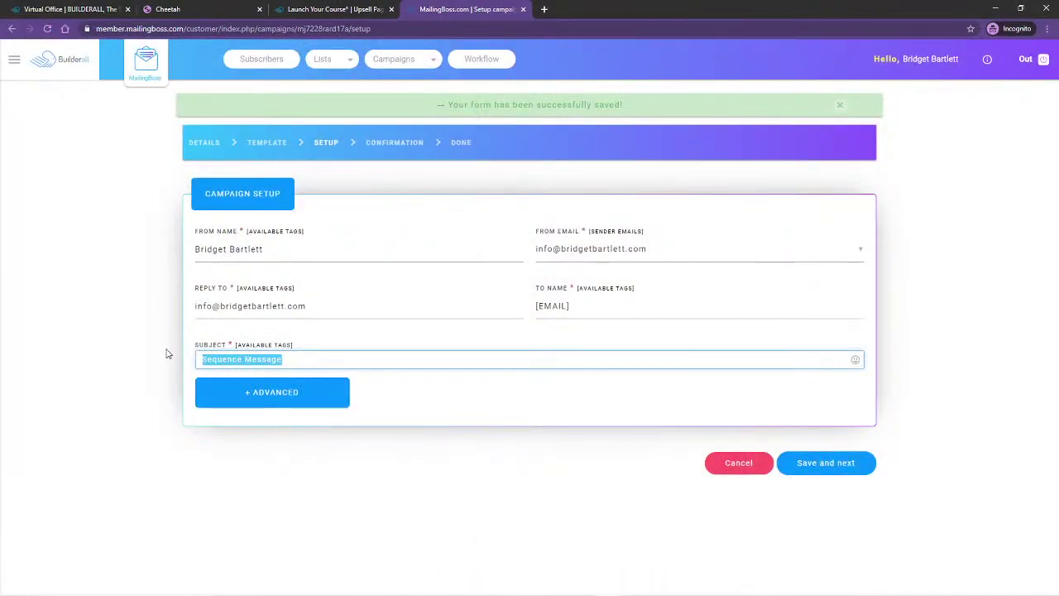
key("ctrl+v")
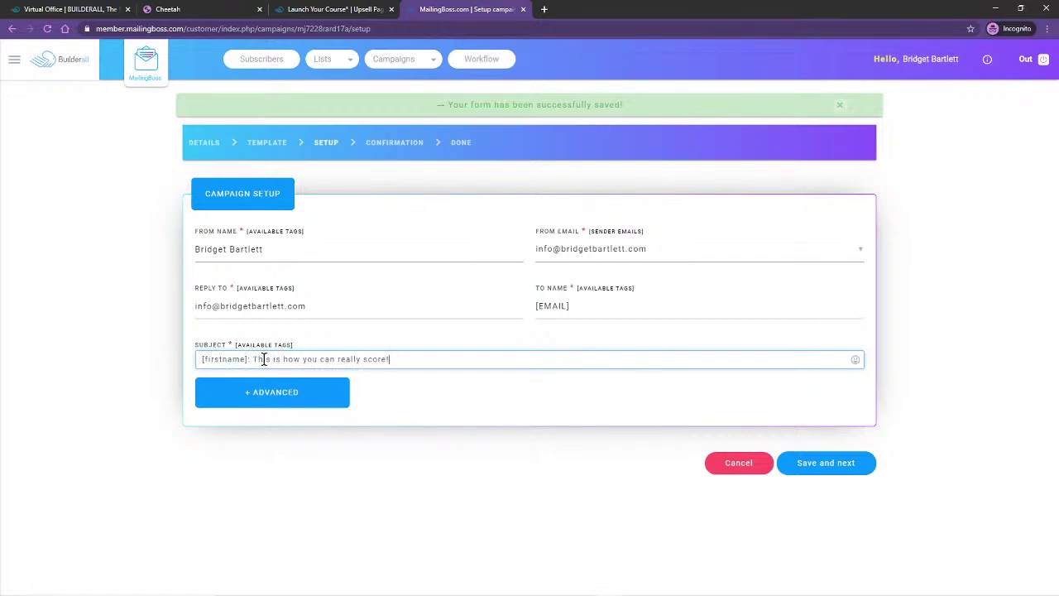
left_click_drag(246, 361, 175, 368)
left_click(271, 344)
left_click(282, 196)
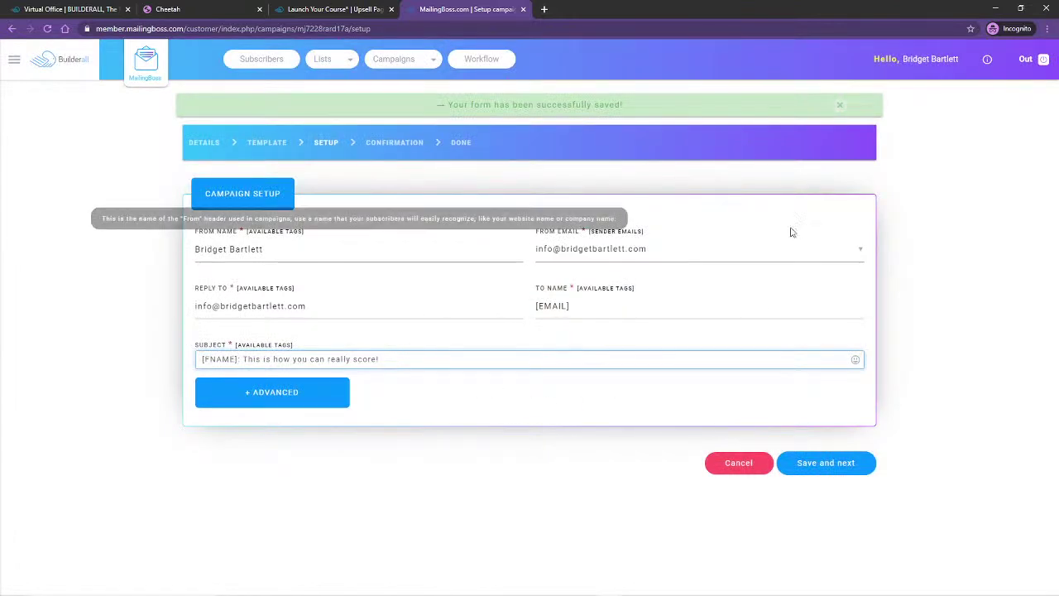
Save the campaign setup, check the spam score of Create Your Own Course #7 and finish with the Activate later option.
left_click(830, 467)
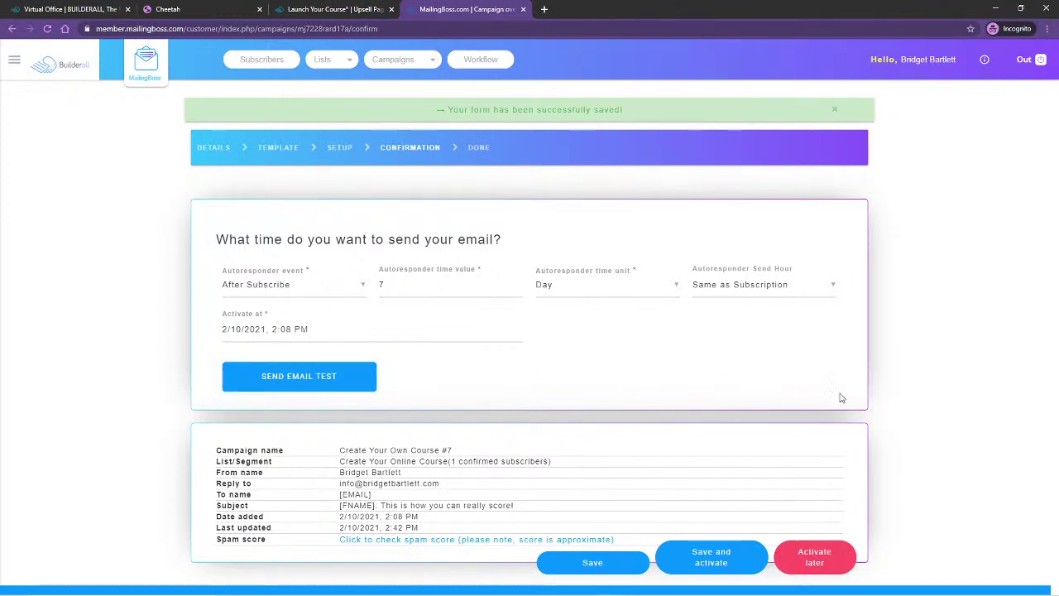
left_click(380, 540)
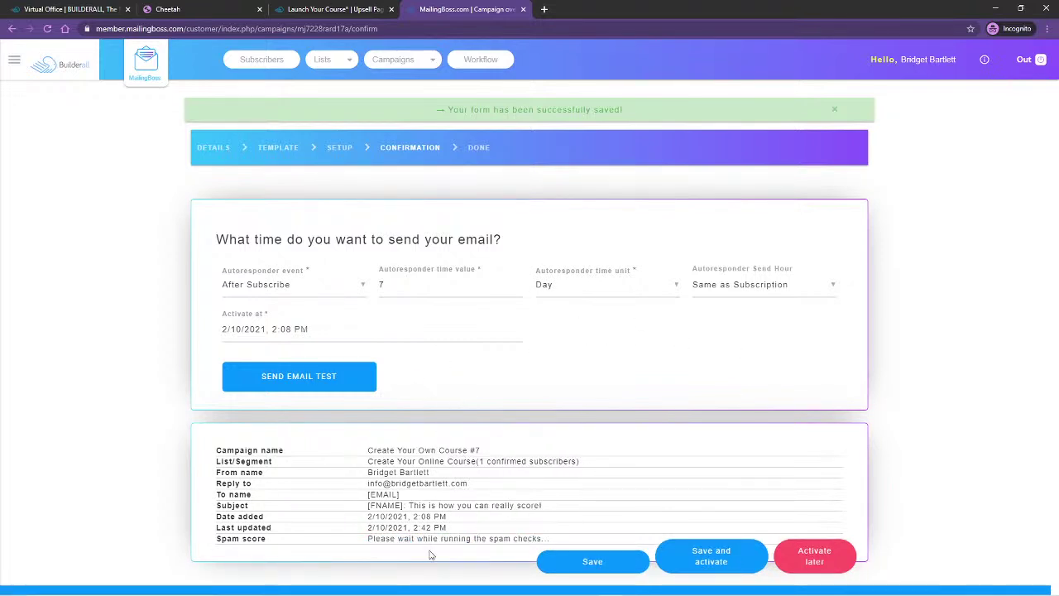
left_click(593, 561)
left_click(815, 561)
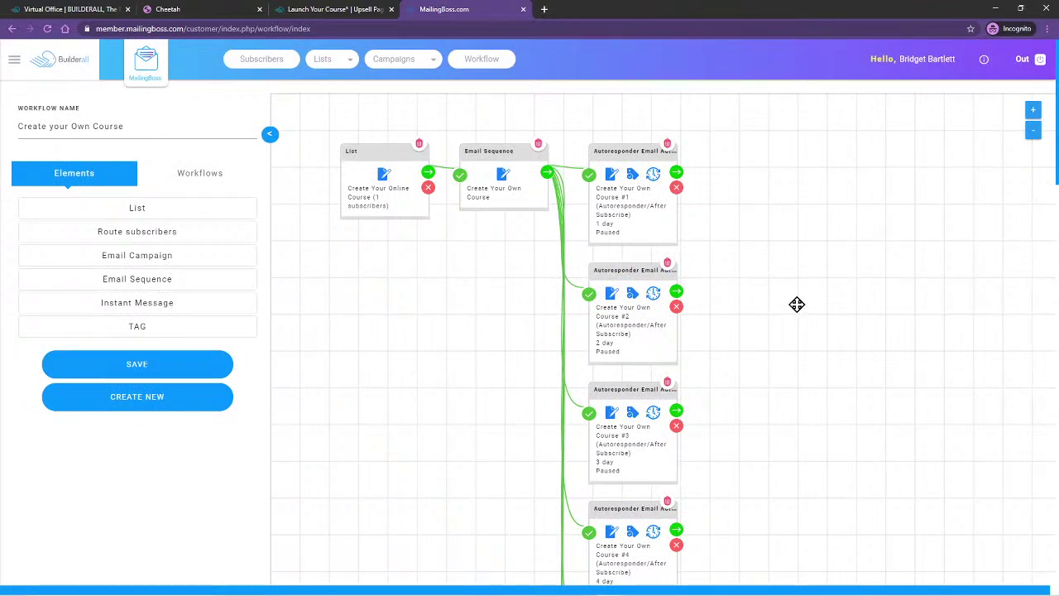
Open the sequence information of the Create Your Own Course email sequence from the workflow and save it to edit the sequence emails.
scroll(794, 372, "down", 1)
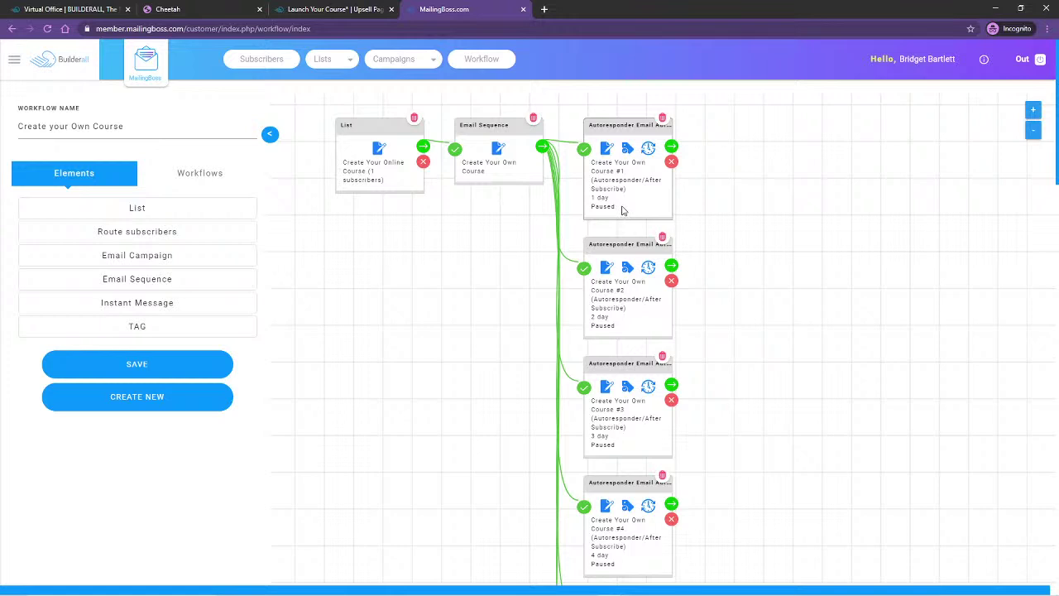
left_click(499, 153)
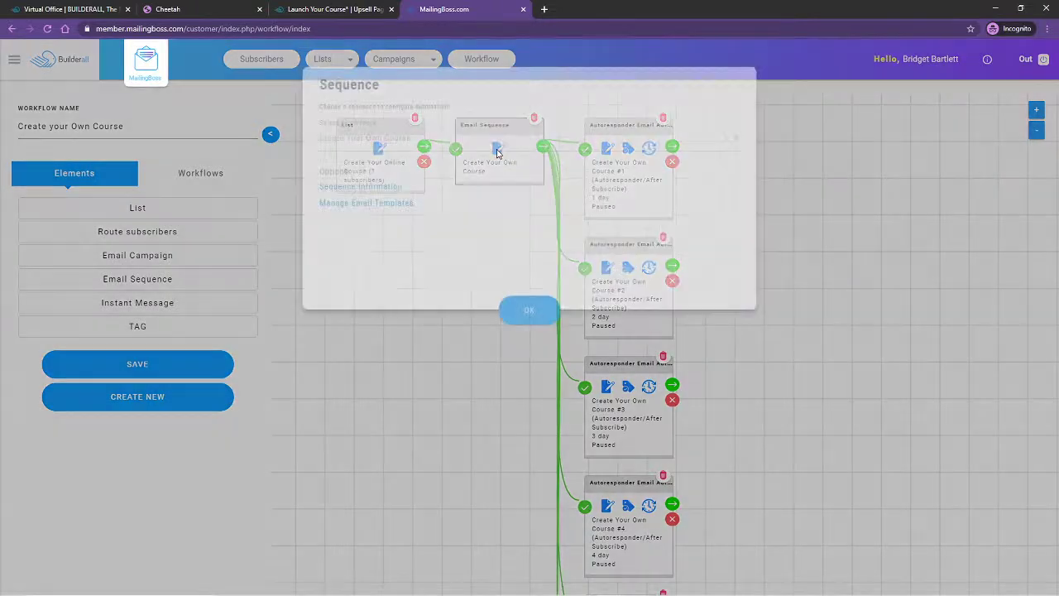
left_click(528, 313)
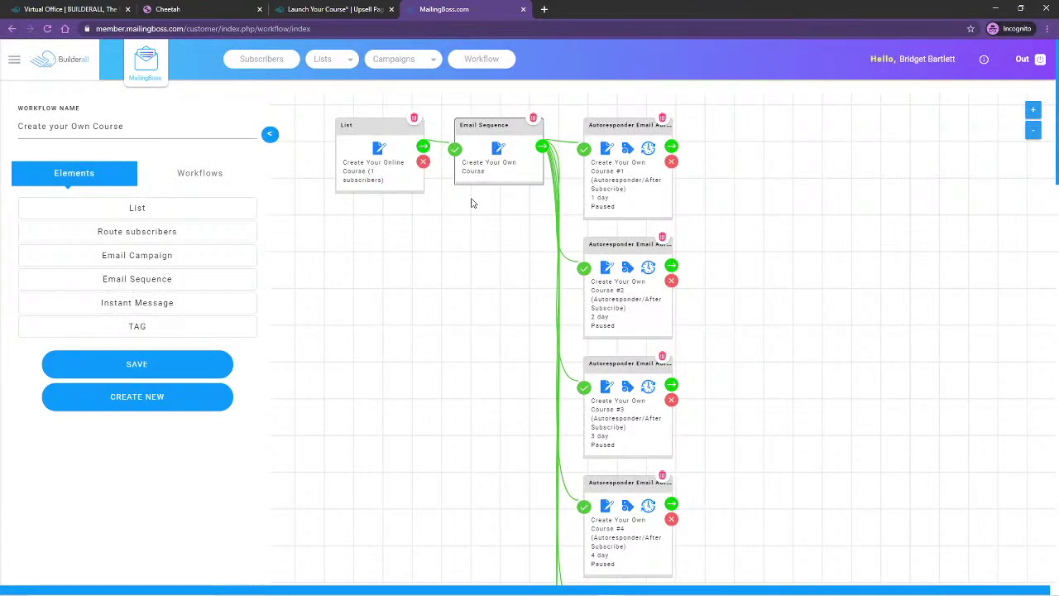
left_click(489, 173)
left_click(336, 190)
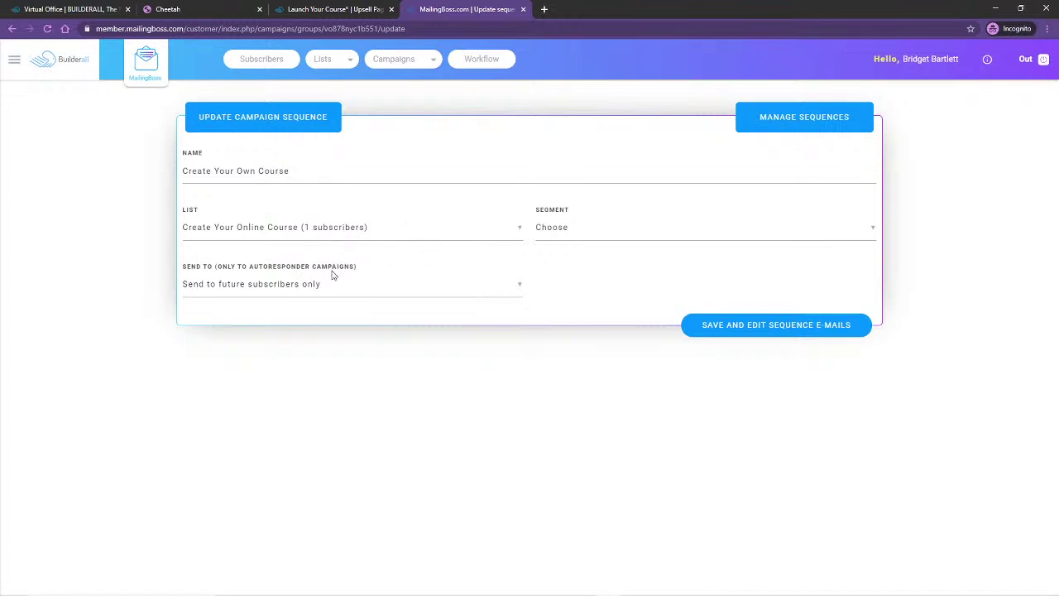
left_click(744, 327)
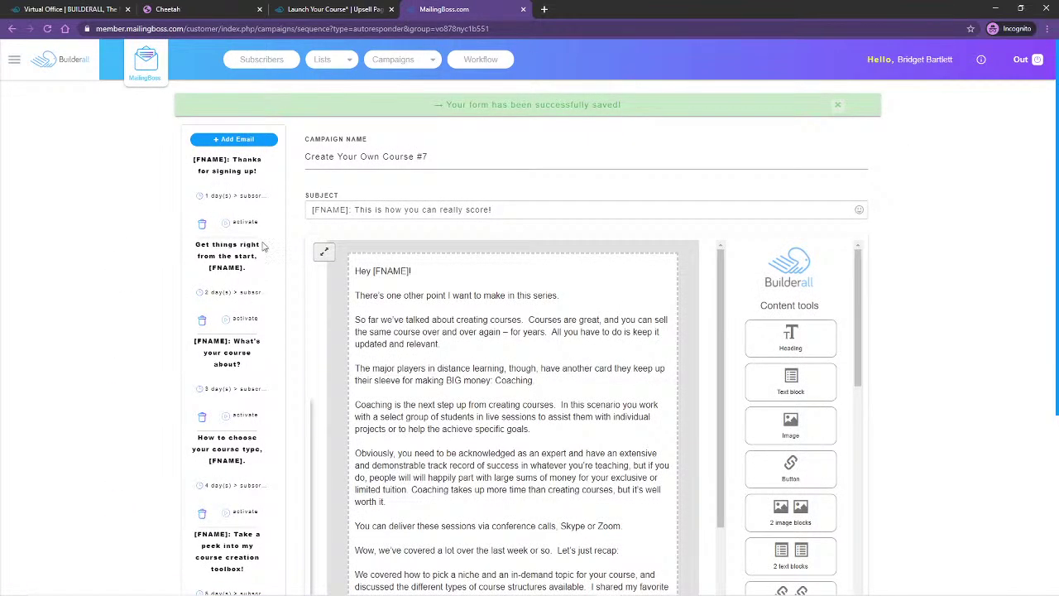
Activate the day 1, day 2 and day 3 emails in the Create Your Own Course sequence.
scroll(910, 315, "down", 3)
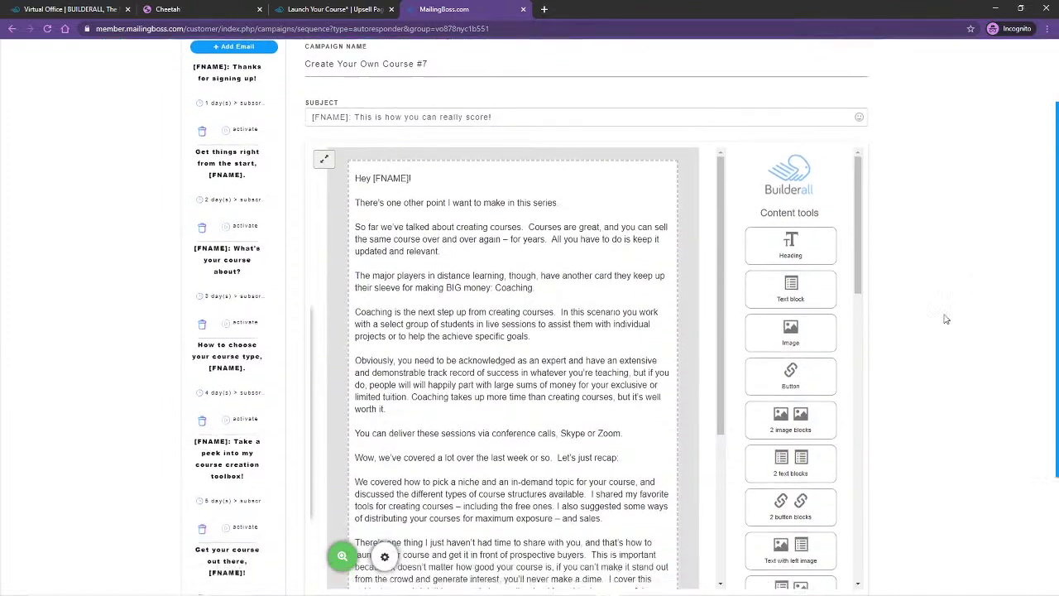
scroll(950, 331, "up", 3)
scroll(884, 331, "down", 3)
scroll(690, 229, "up", 3)
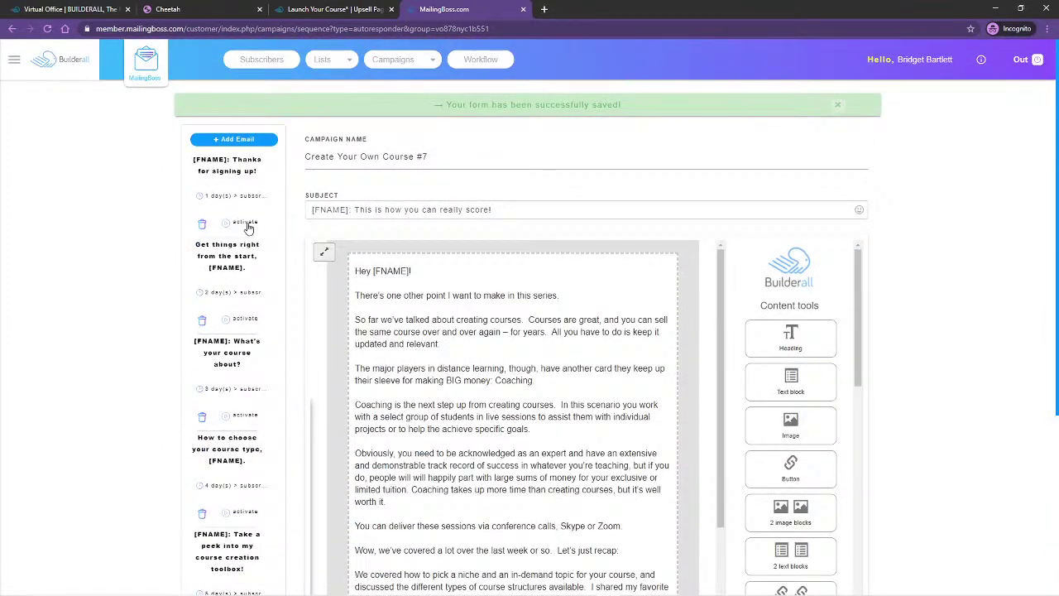
left_click(247, 224)
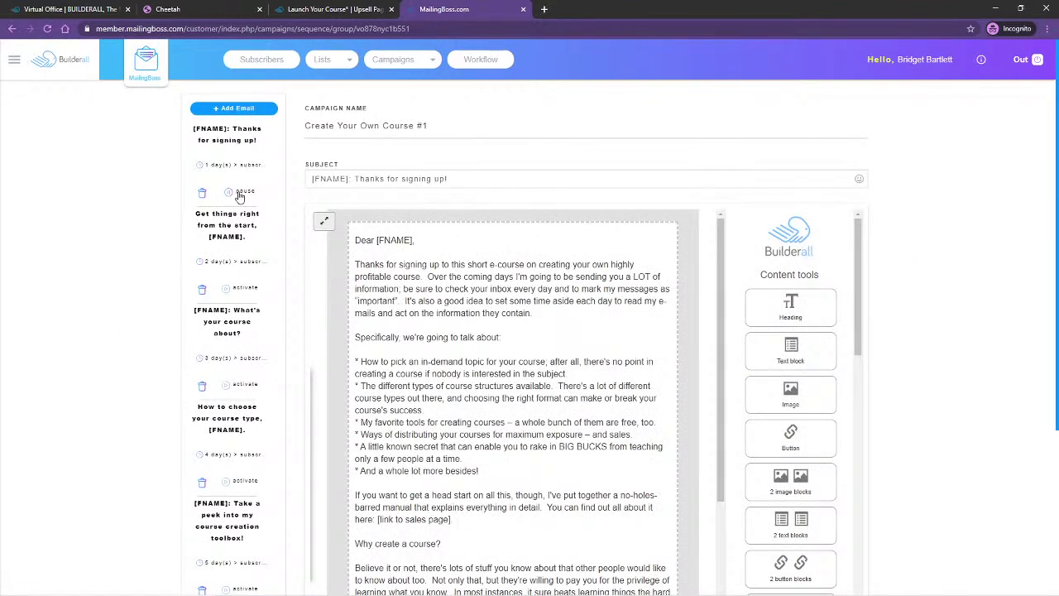
left_click(240, 290)
left_click(240, 385)
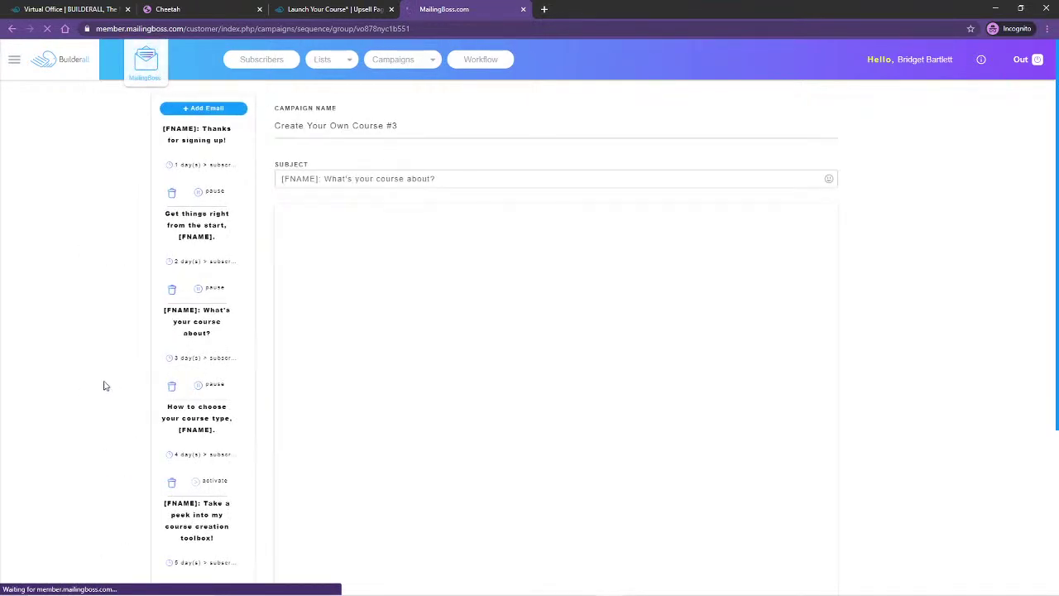
Activate the day 4, day 5 and day 6 emails in the sequence list.
scroll(112, 376, "down", 3)
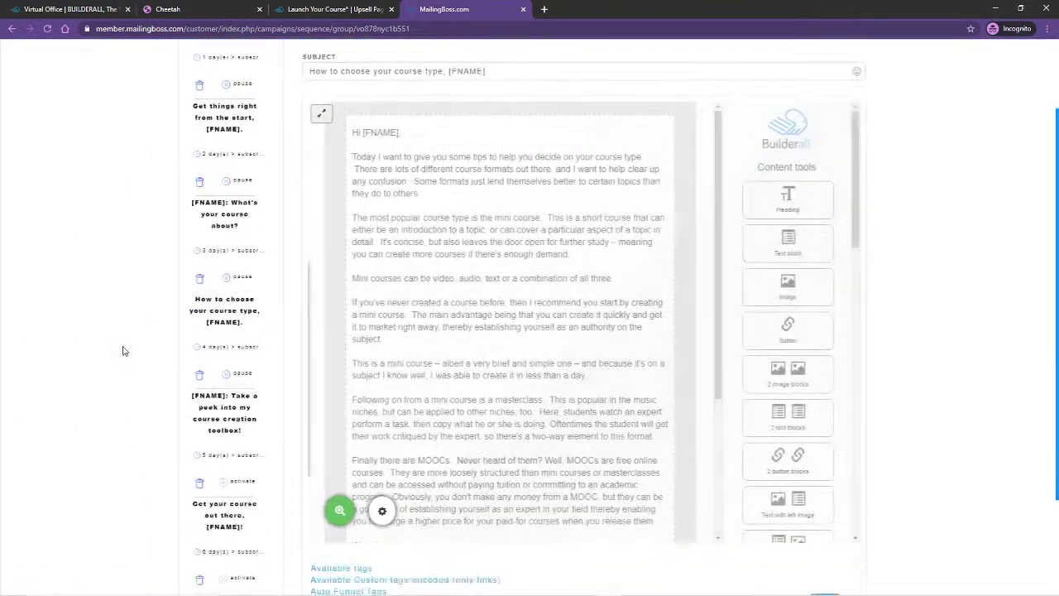
left_click(243, 427)
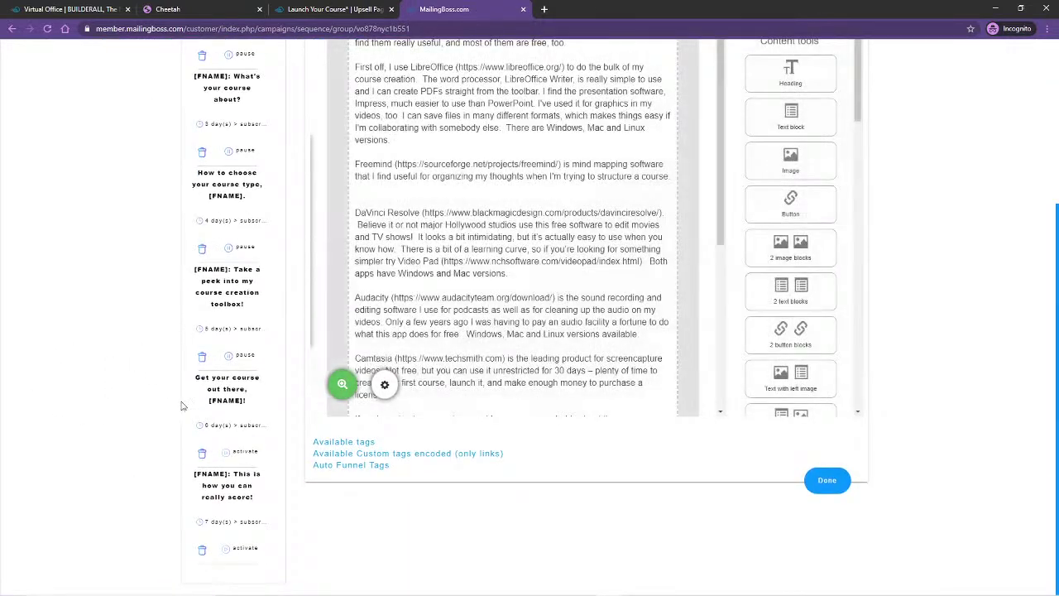
left_click(245, 450)
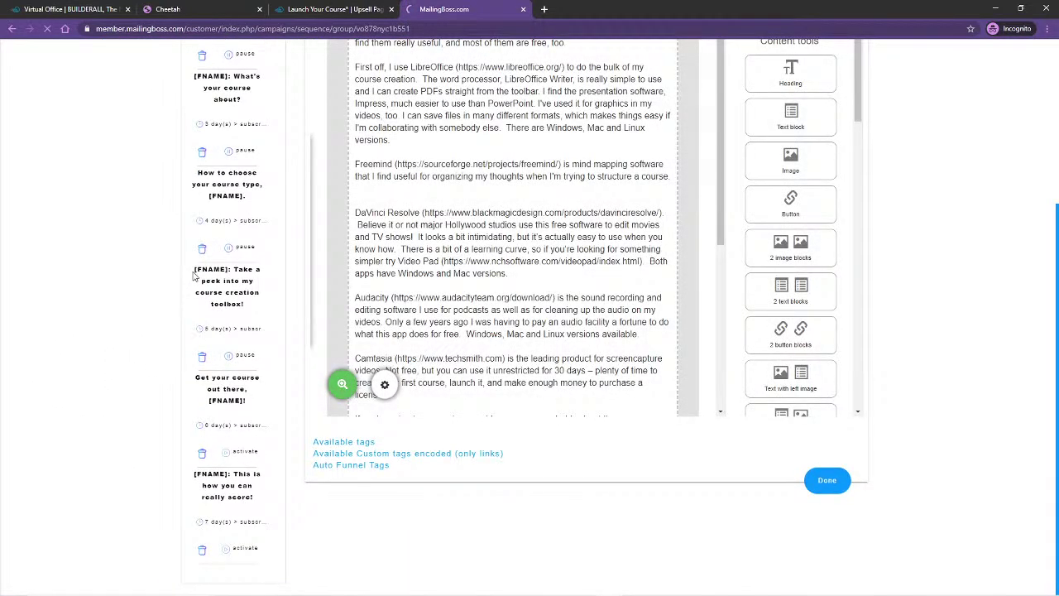
scroll(140, 377, "down", 2)
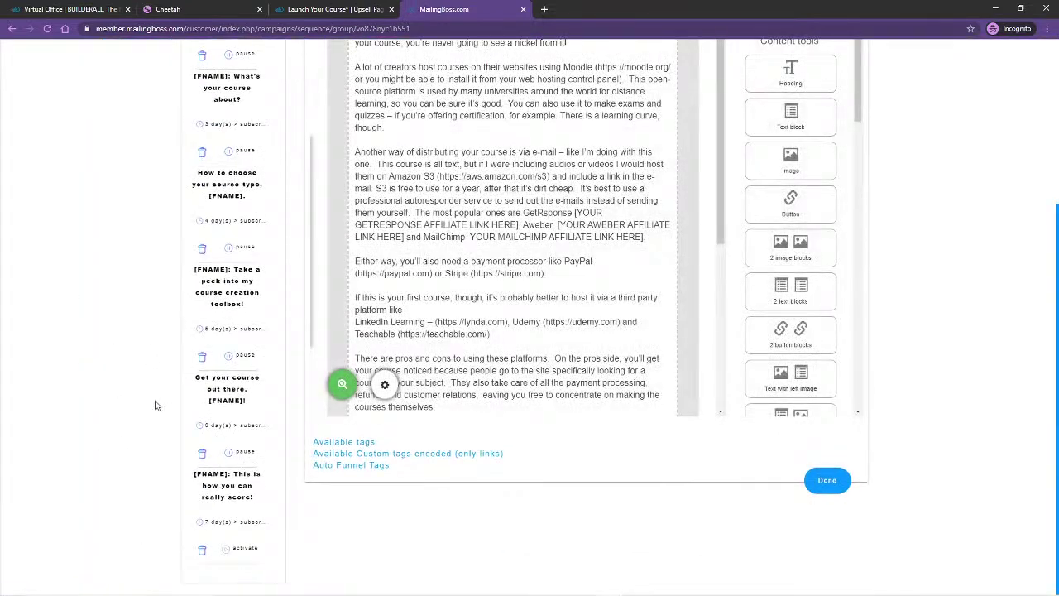
Activate the day 7 email in the Create Your Own Course sequence list.
left_click(243, 553)
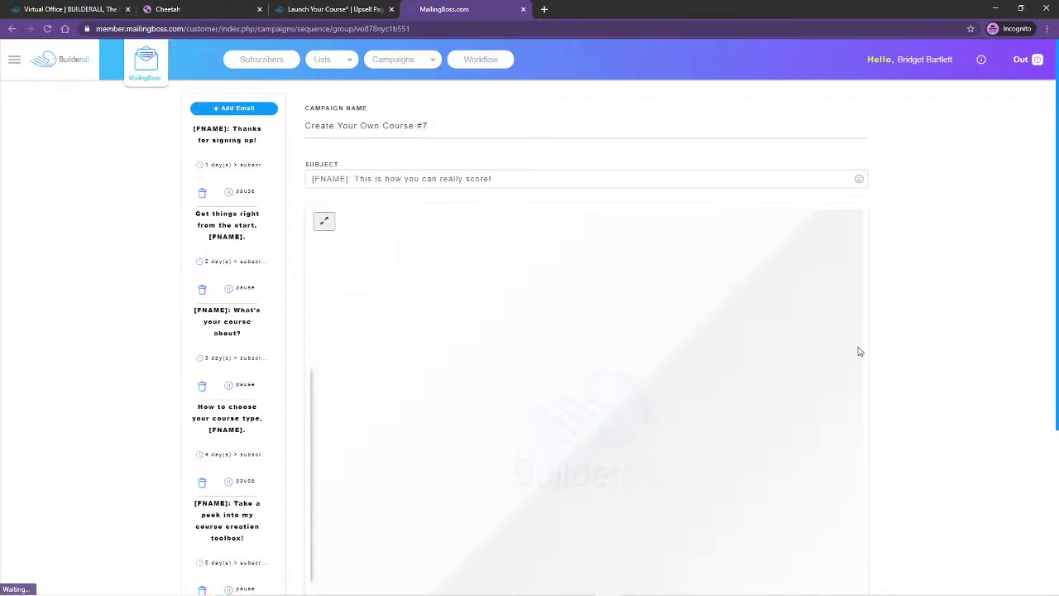
scroll(861, 351, "down", 3)
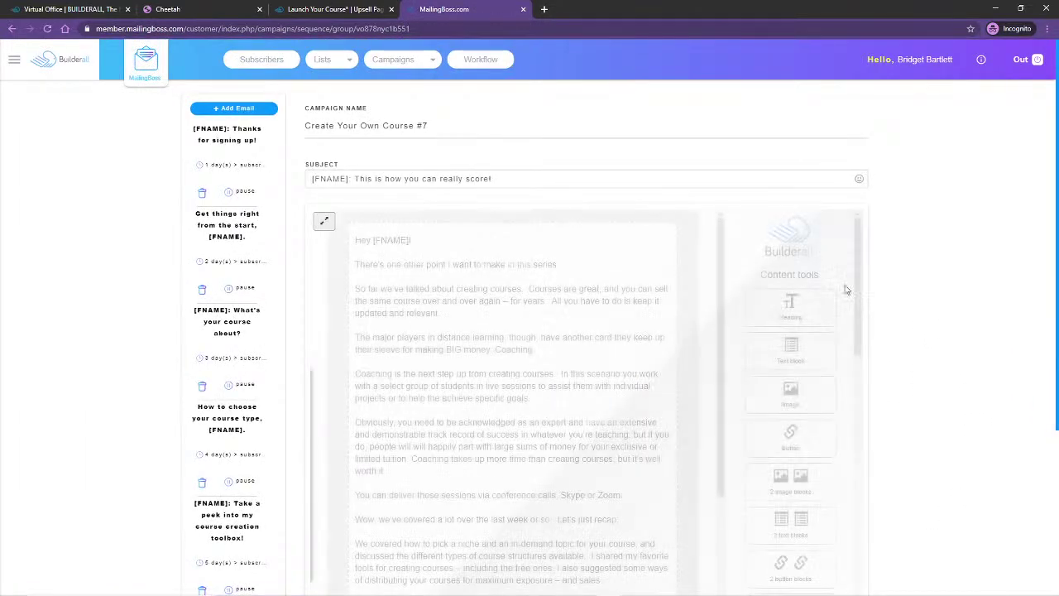
Return to the Create your Own Course workflow, check the status of all seven autoresponder emails and save the workflow.
left_click(489, 63)
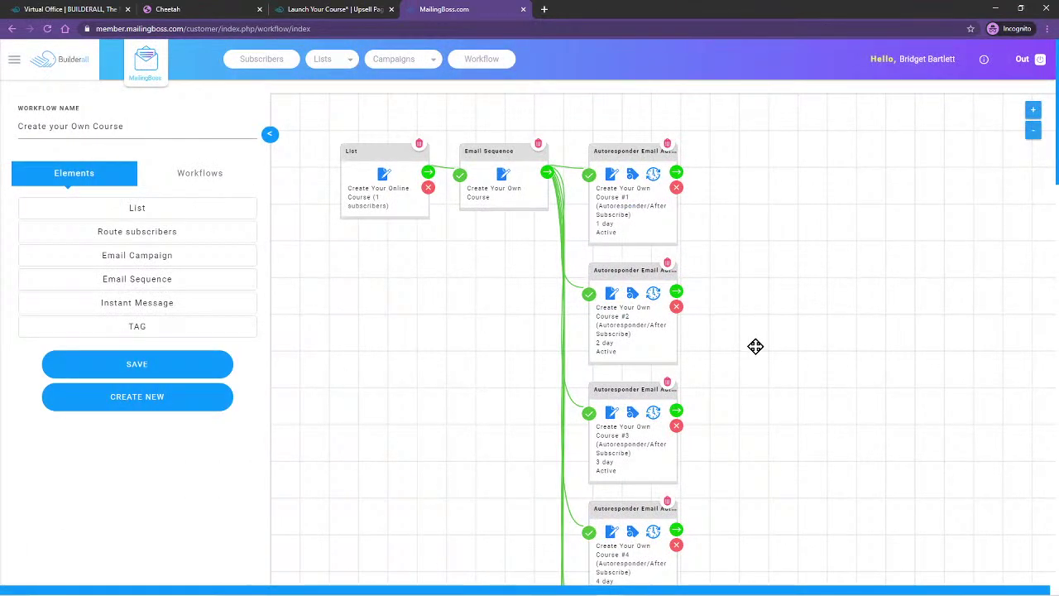
scroll(746, 323, "down", 4)
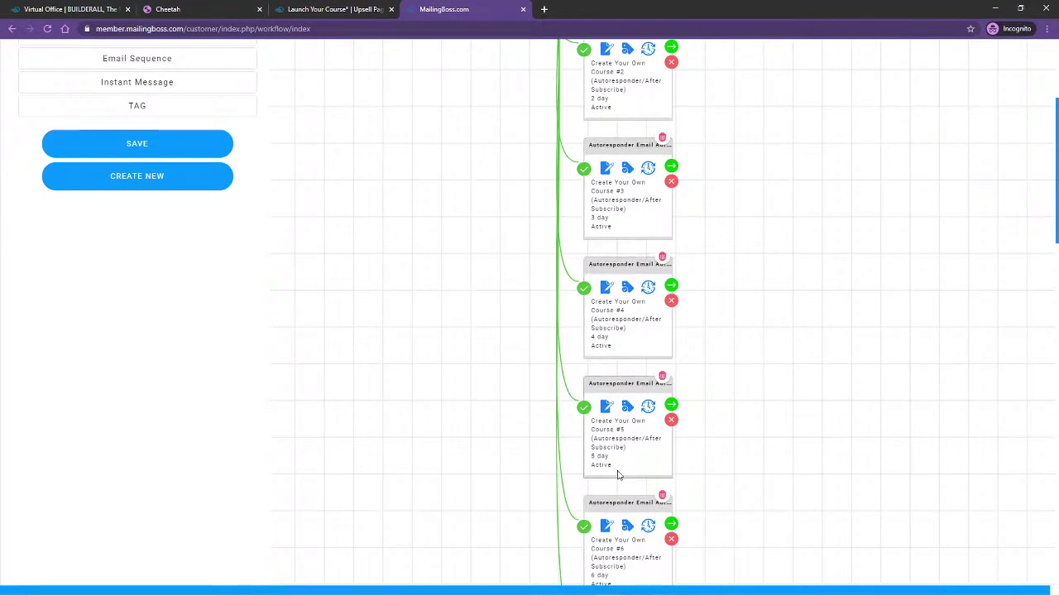
scroll(737, 526, "down", 4)
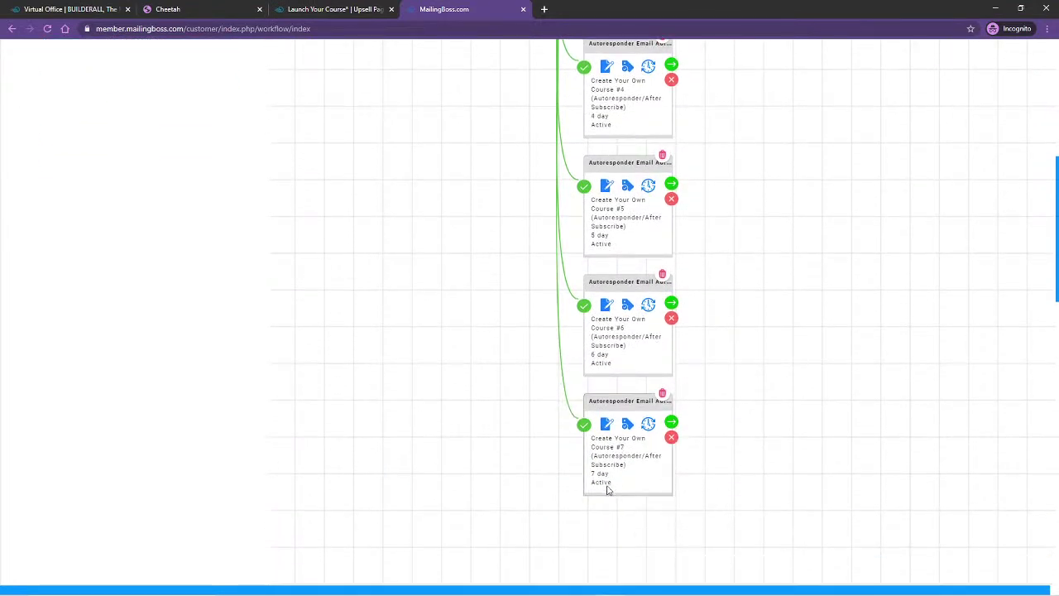
scroll(778, 262, "up", 6)
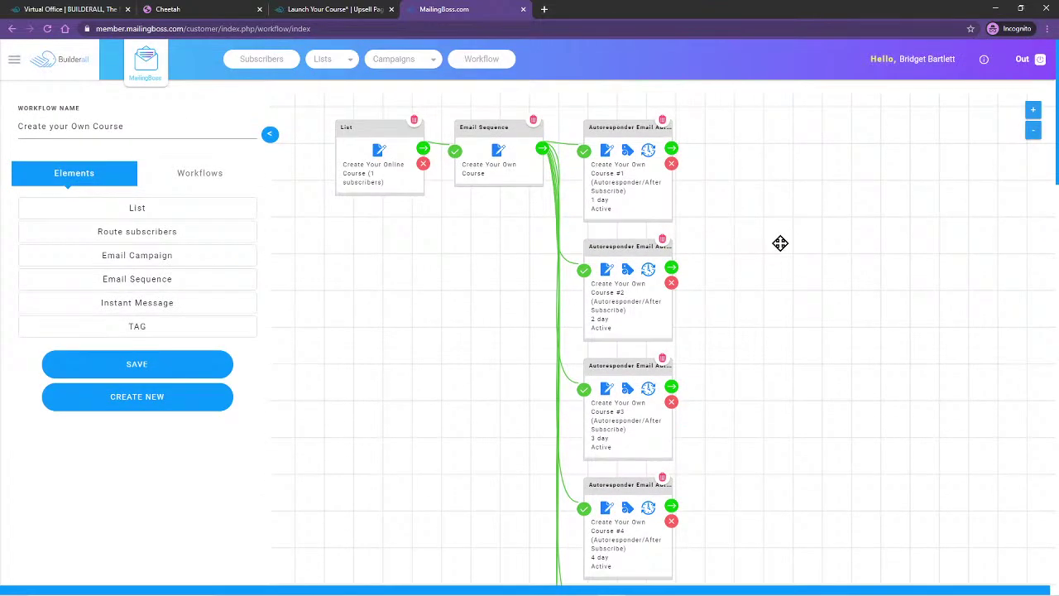
left_click(116, 369)
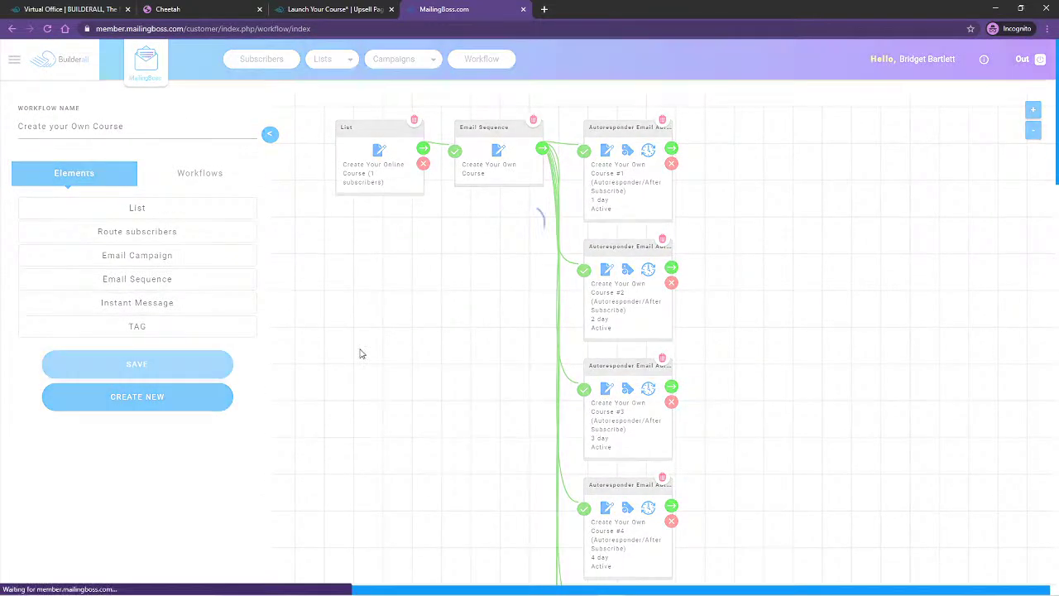